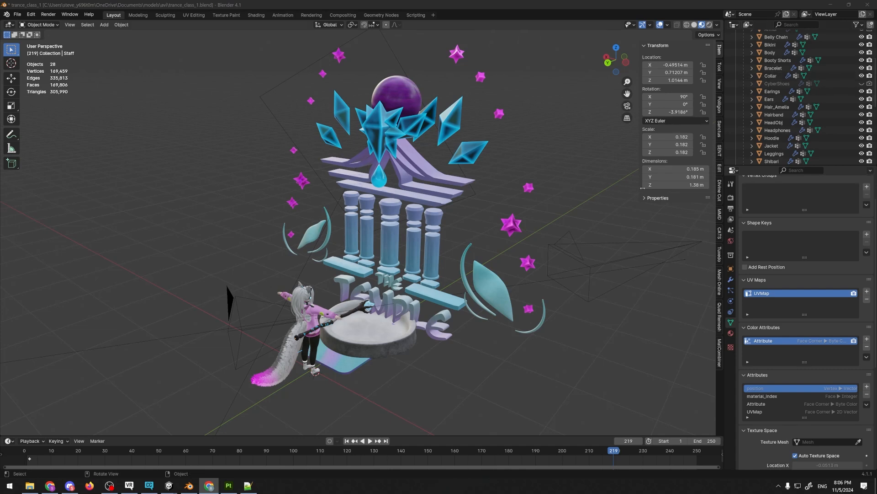
# Enlarge the object list and select all avatar meshes from Armor through THIGH HIGH SOCKS to check their combined statistics
pyautogui.moveTo(351, 285)
pyautogui.mouseDown(button='middle')
pyautogui.moveTo(364, 188)
pyautogui.moveTo(386, 198)
pyautogui.moveTo(339, 277)
pyautogui.mouseUp(button='middle')
pyautogui.moveTo(426, 219); pyautogui.dragTo(404, 231, button='middle')
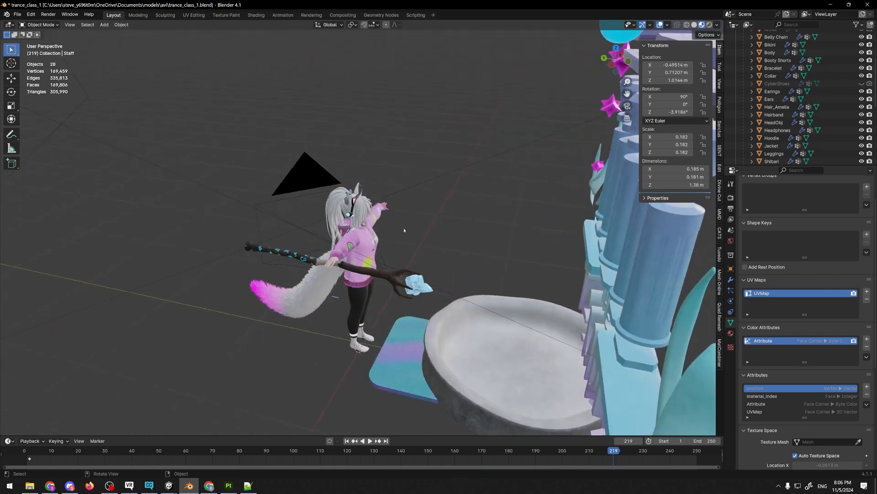
pyautogui.moveTo(460, 227); pyautogui.dragTo(496, 254, button='middle')
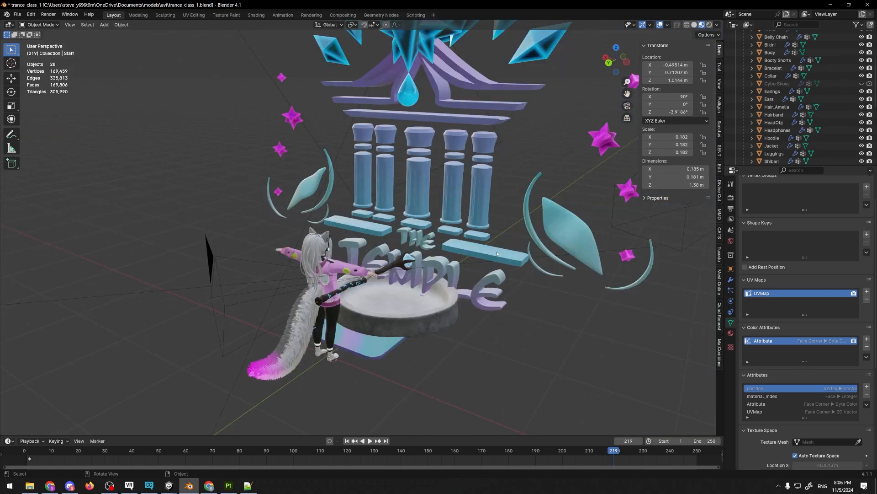
pyautogui.moveTo(777, 166); pyautogui.dragTo(777, 251)
pyautogui.scroll(3, 776, 206)
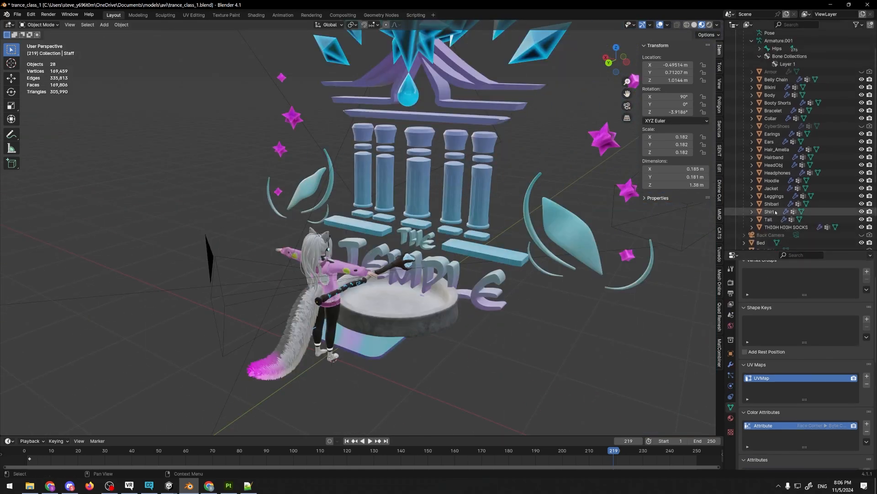
pyautogui.keyDown('shift'); pyautogui.click(777, 226); pyautogui.keyUp('shift')
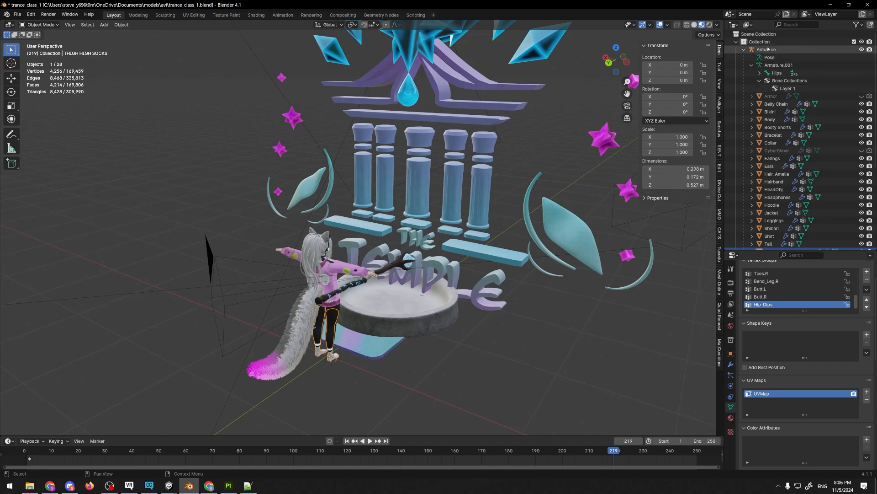
pyautogui.scroll(2, 785, 134)
pyautogui.click(773, 96)
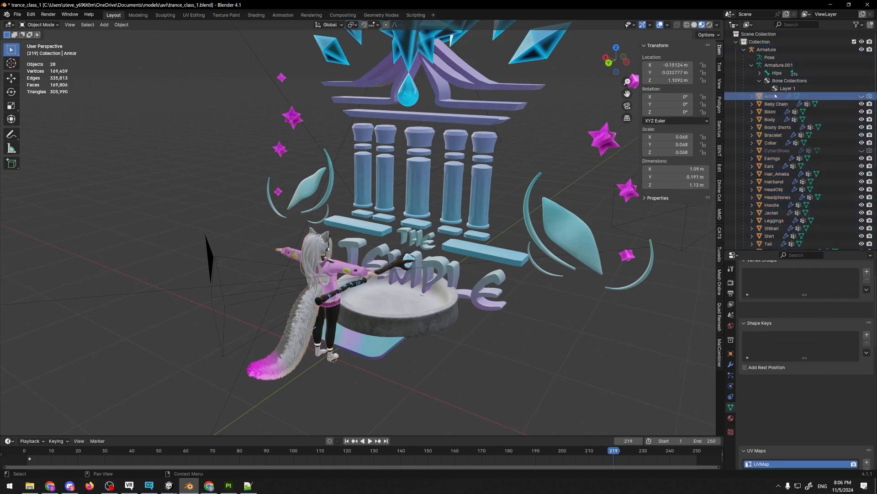
pyautogui.scroll(-2, 784, 165)
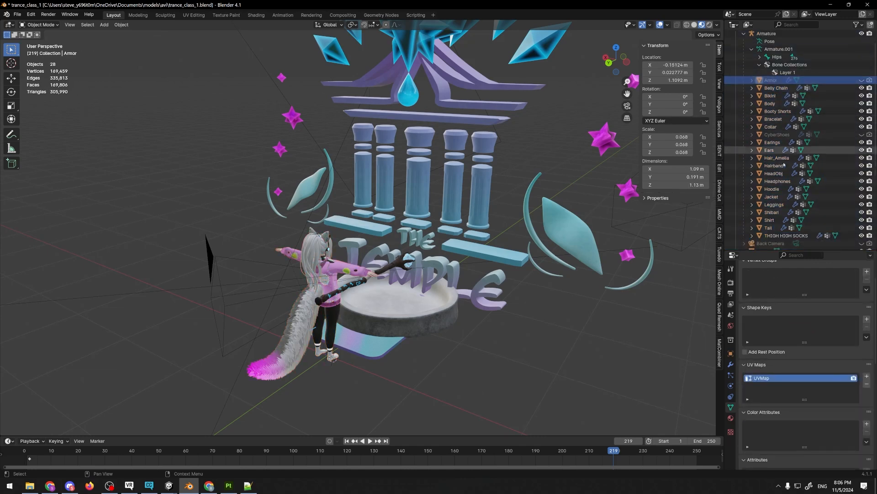
pyautogui.keyDown('shift'); pyautogui.click(781, 235); pyautogui.keyUp('shift')
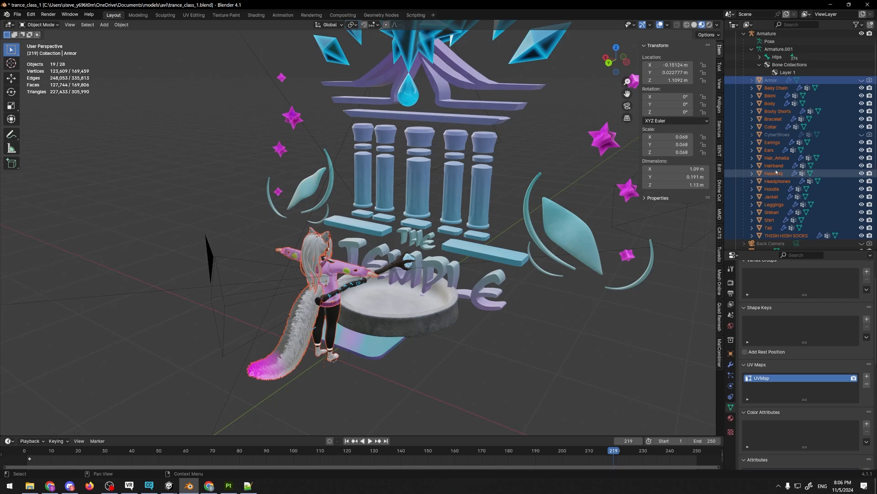
pyautogui.click(60, 70)
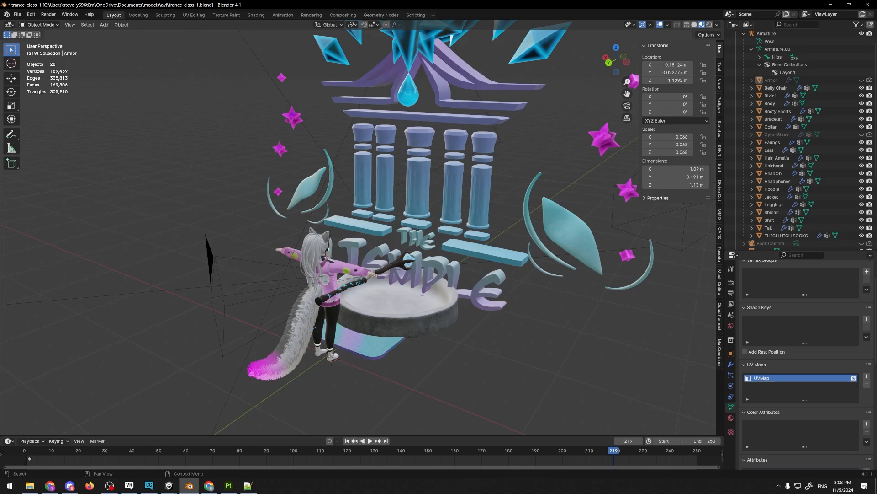
# Switch to the browser and examine the PC limits for triangles, texture memory and skinned meshes on VRChat's Performance Ranks page
pyautogui.hotkey('alt', 'Tab')
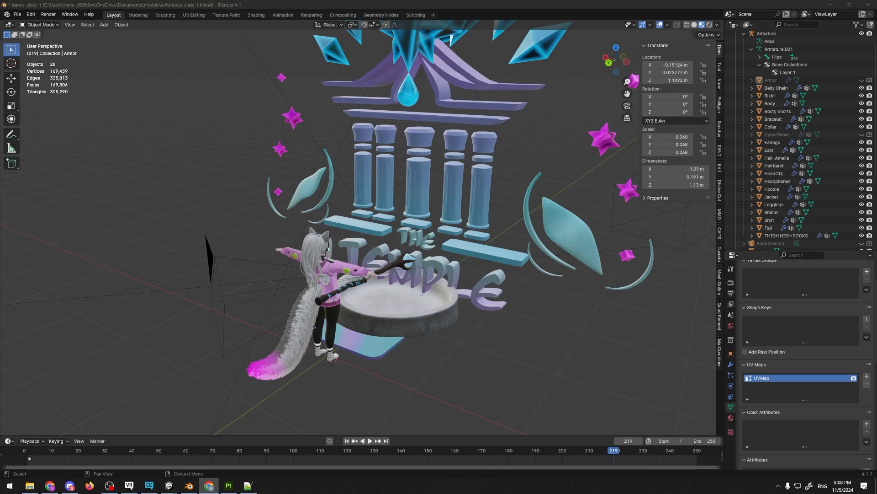
pyautogui.moveTo(0, 81); pyautogui.dragTo(236, 80)
pyautogui.scroll(-8, 237, 210)
pyautogui.doubleClick(236, 81)
pyautogui.scroll(-10, 524, 212)
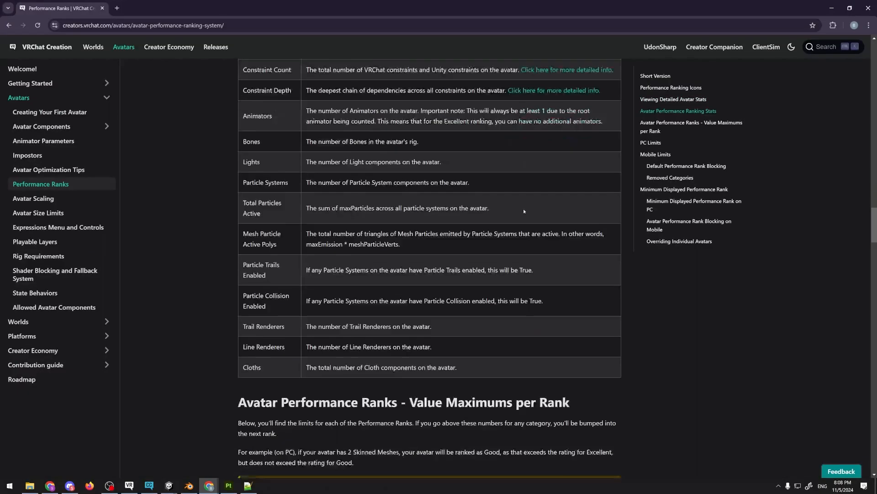
pyautogui.scroll(-12, 524, 211)
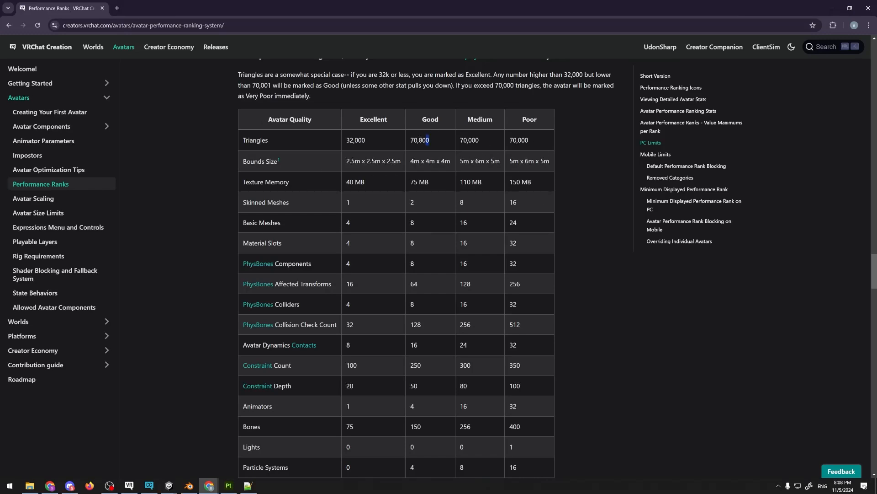
pyautogui.doubleClick(426, 140)
pyautogui.scroll(-1, 402, 155)
pyautogui.moveTo(430, 142); pyautogui.dragTo(414, 142)
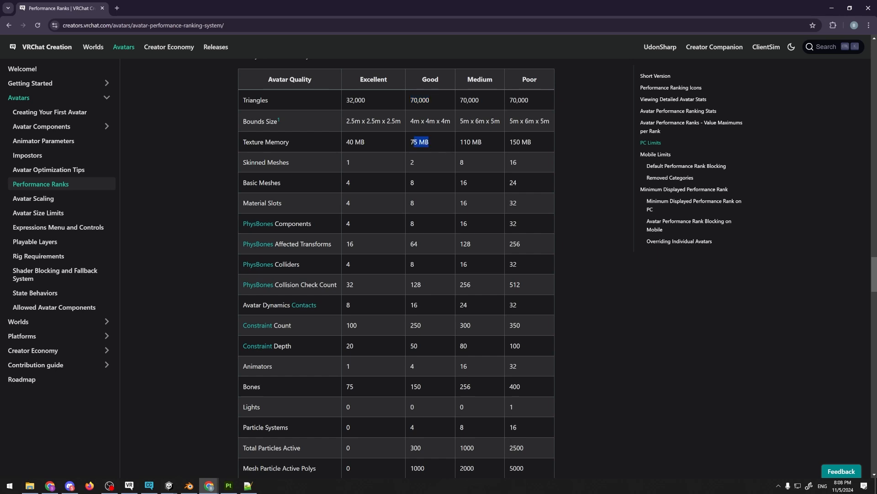
pyautogui.moveTo(366, 164); pyautogui.dragTo(243, 162)
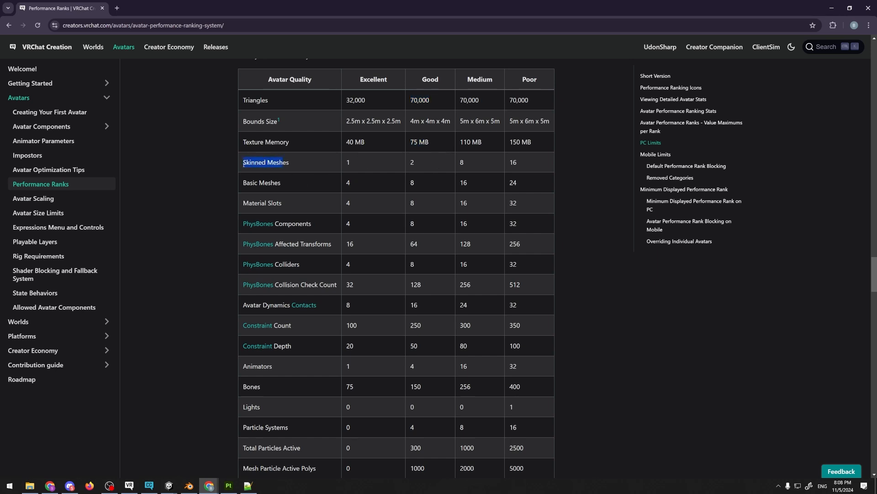
pyautogui.scroll(-3, 453, 176)
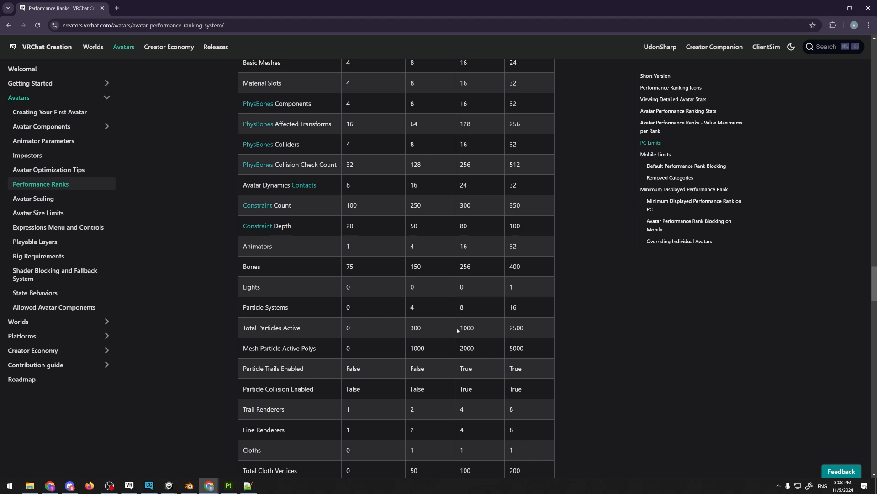
pyautogui.scroll(-3, 471, 350)
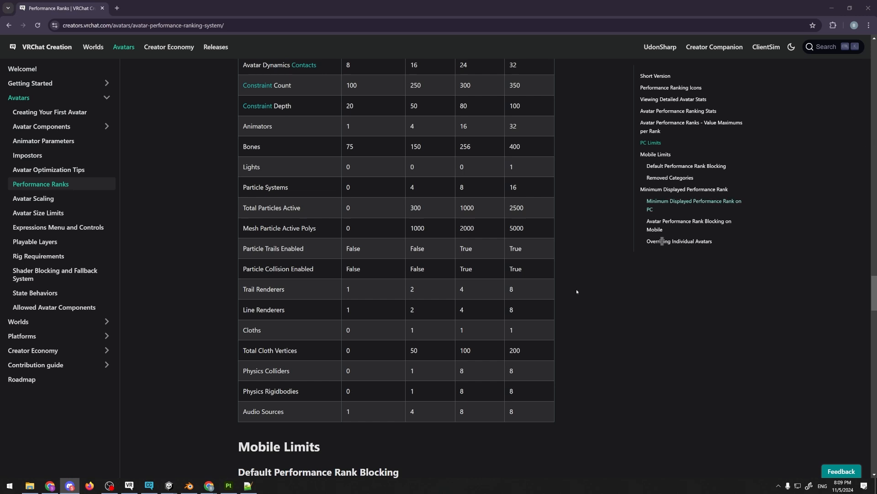
# Switch back to Blender and inspect the avatar's clothing layers from the front
pyautogui.hotkey('alt', 'Tab')
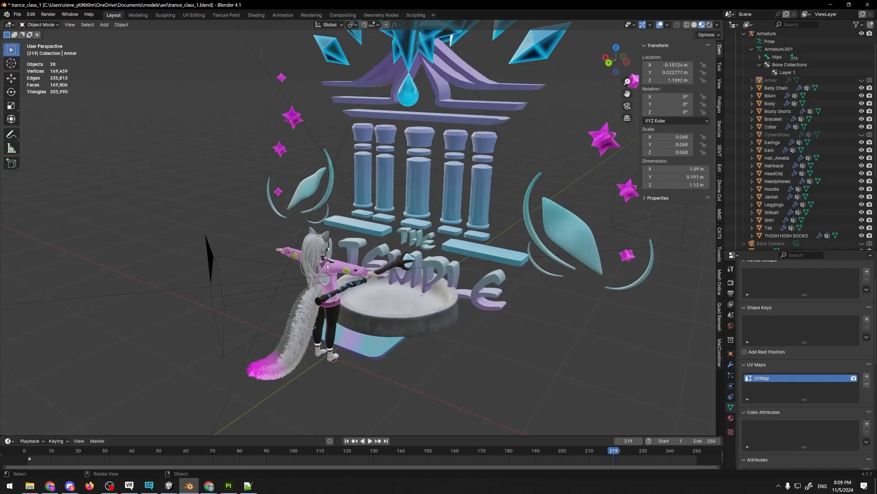
pyautogui.scroll(3, 327, 266)
pyautogui.moveTo(402, 256); pyautogui.dragTo(325, 249, button='middle')
pyautogui.scroll(4, 325, 249)
pyautogui.moveTo(352, 256); pyautogui.dragTo(366, 268)
pyautogui.moveTo(371, 263); pyautogui.dragTo(283, 255, button='middle')
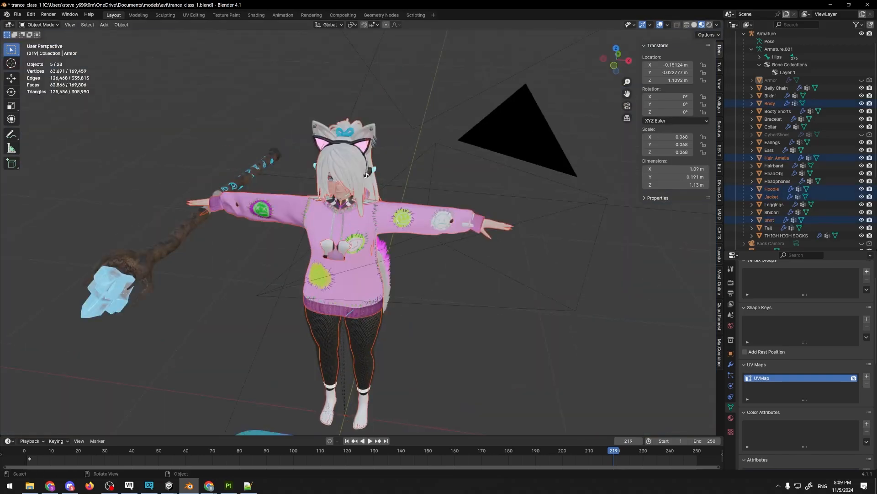
pyautogui.click(466, 216)
pyautogui.moveTo(467, 217); pyautogui.dragTo(423, 211, button='middle')
pyautogui.click(463, 227)
pyautogui.scroll(2, 463, 227)
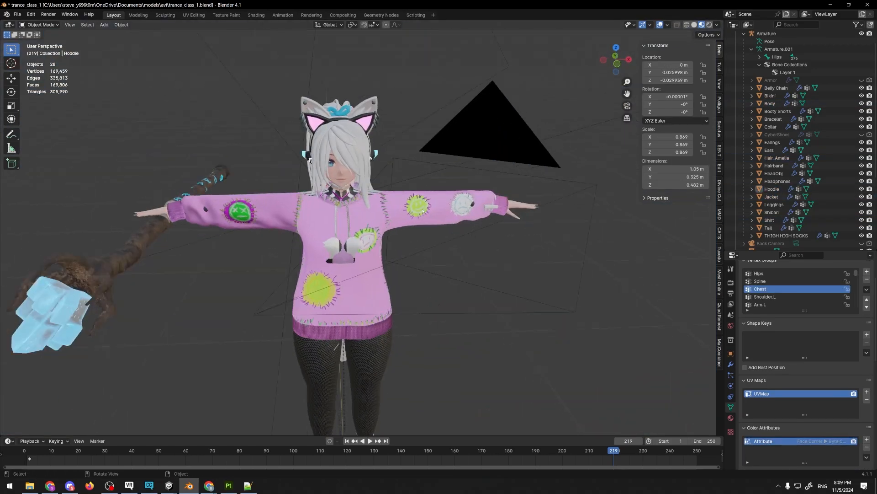
# Delete the Hoodie mesh from the avatar
pyautogui.click(313, 196)
pyautogui.moveTo(313, 197); pyautogui.dragTo(407, 167, button='middle')
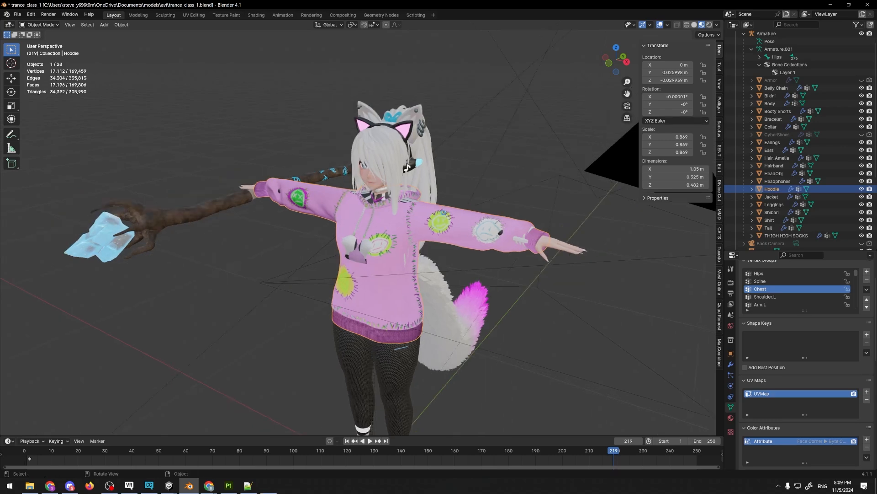
pyautogui.moveTo(443, 213)
pyautogui.mouseDown(button='middle')
pyautogui.moveTo(425, 215)
pyautogui.moveTo(455, 225)
pyautogui.mouseUp(button='middle')
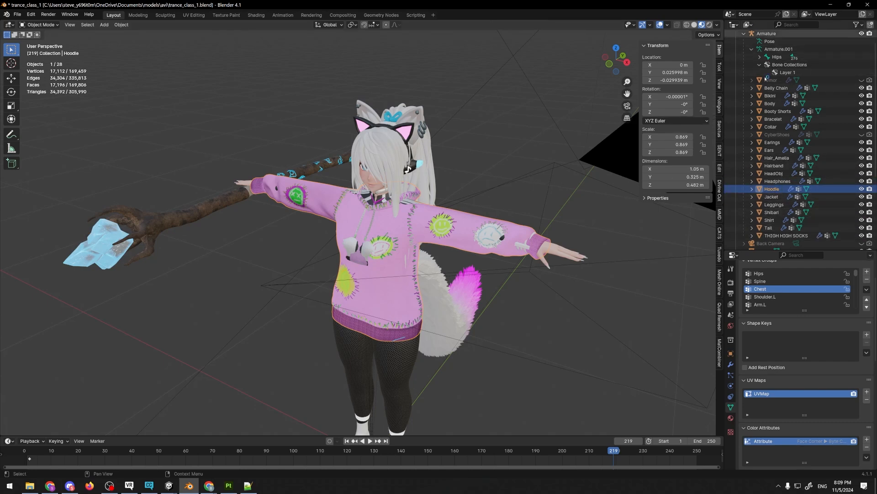
pyautogui.click(777, 205)
pyautogui.click(775, 189)
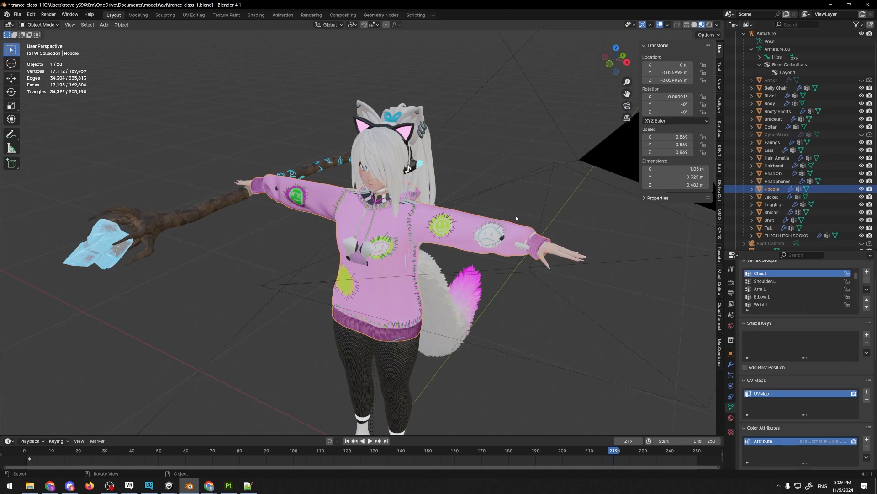
pyautogui.press('Delete')
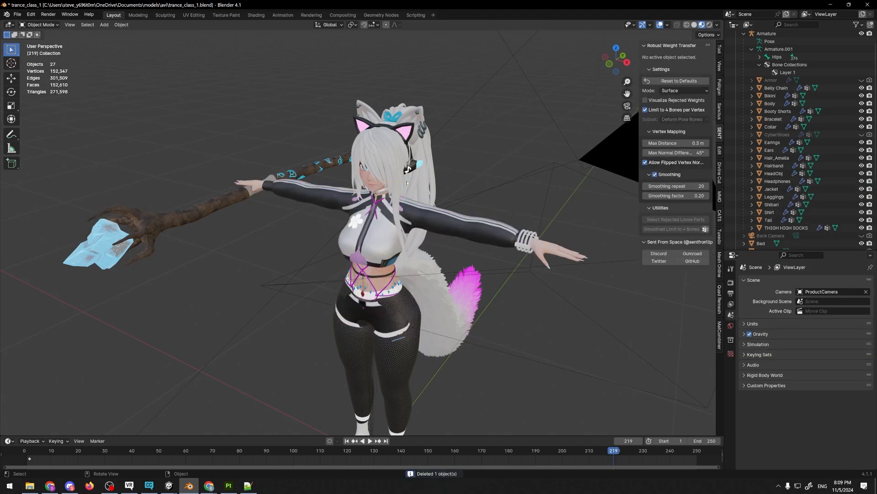
# Join the Belly Chain, Shibari and Collar meshes into one object, with Collar as the active object
pyautogui.moveTo(407, 182); pyautogui.dragTo(483, 209, button='middle')
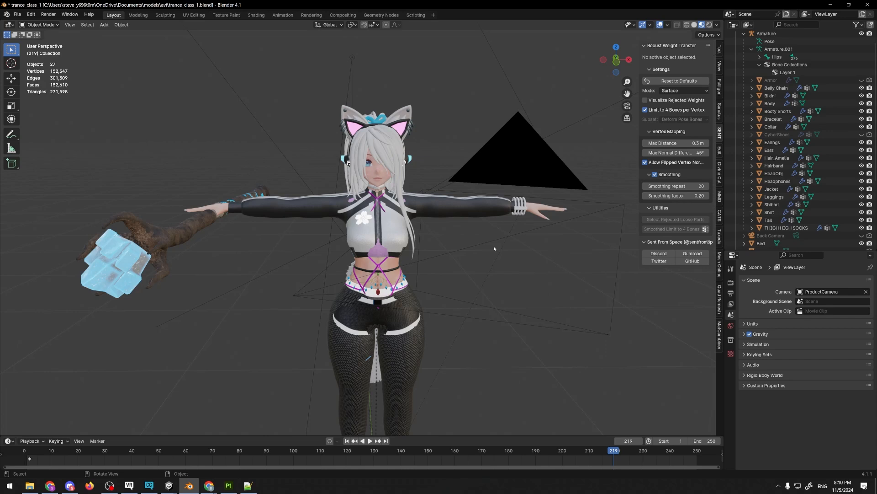
pyautogui.click(775, 89)
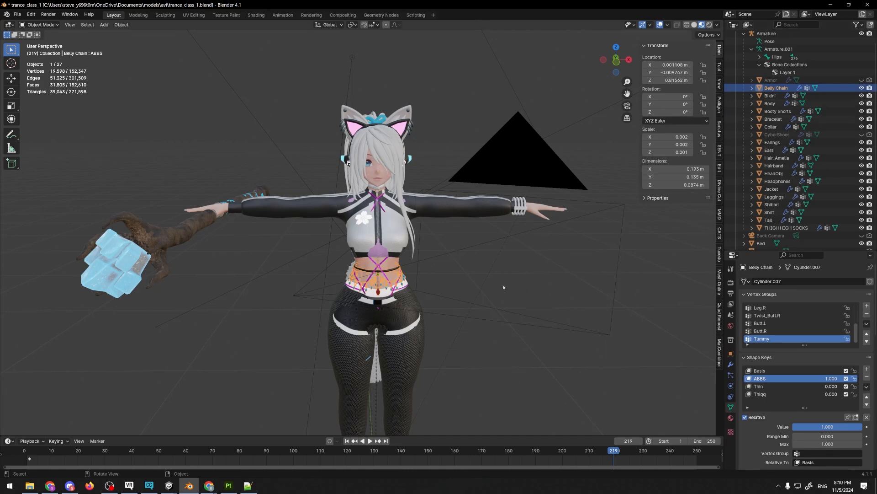
pyautogui.scroll(1, 362, 225)
pyautogui.keyDown('shift'); pyautogui.click(382, 275); pyautogui.keyUp('shift')
pyautogui.moveTo(382, 275); pyautogui.dragTo(389, 281, button='middle')
pyautogui.scroll(2, 389, 281)
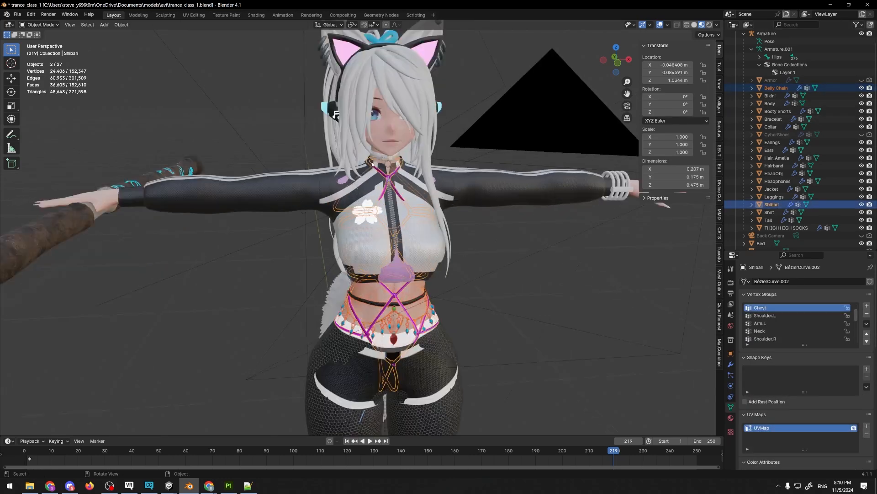
pyautogui.keyDown('shift'); pyautogui.click(388, 163); pyautogui.keyUp('shift')
pyautogui.scroll(-2, 498, 167)
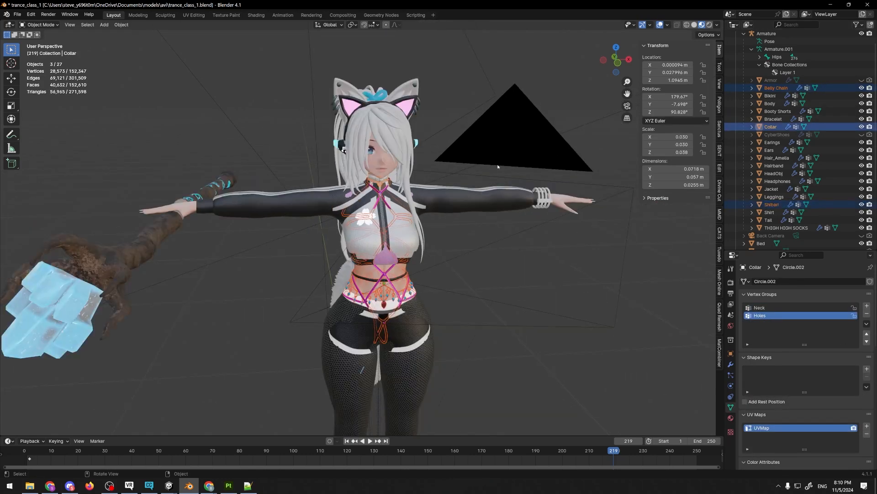
pyautogui.hotkey('ctrl', 'j')
# Rename the joined Collar mesh as Accessoresi
pyautogui.doubleClick(777, 135)
pyautogui.write('Acc')
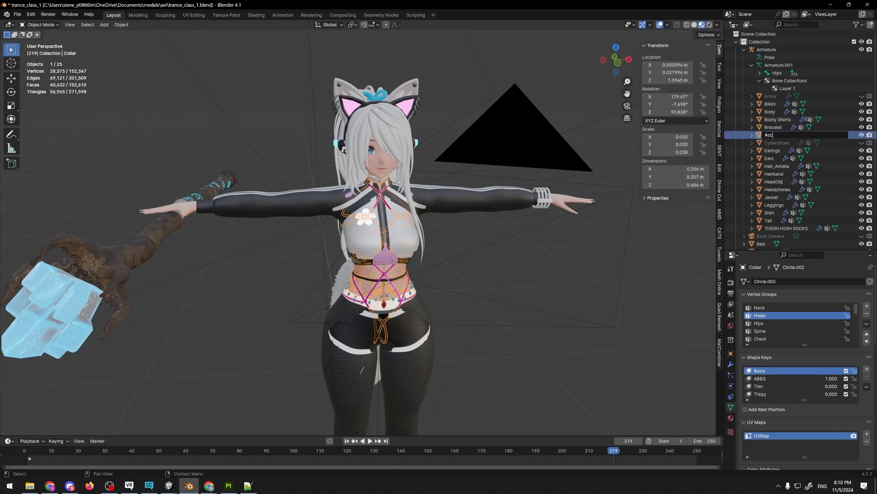
pyautogui.write('essoresi')
pyautogui.press('Return')
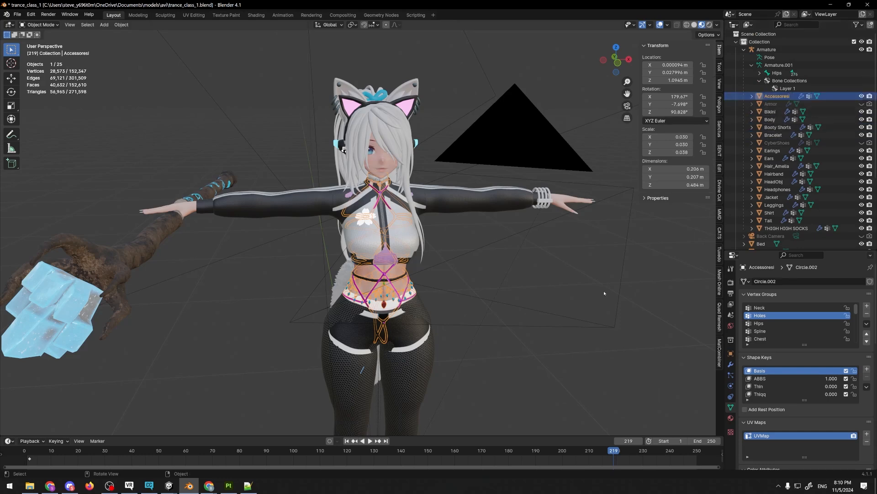
# Isolate the Accessoresi mesh in local view and inspect it from several sides
pyautogui.press('/')
pyautogui.click(552, 309)
pyautogui.scroll(-6, 558, 301)
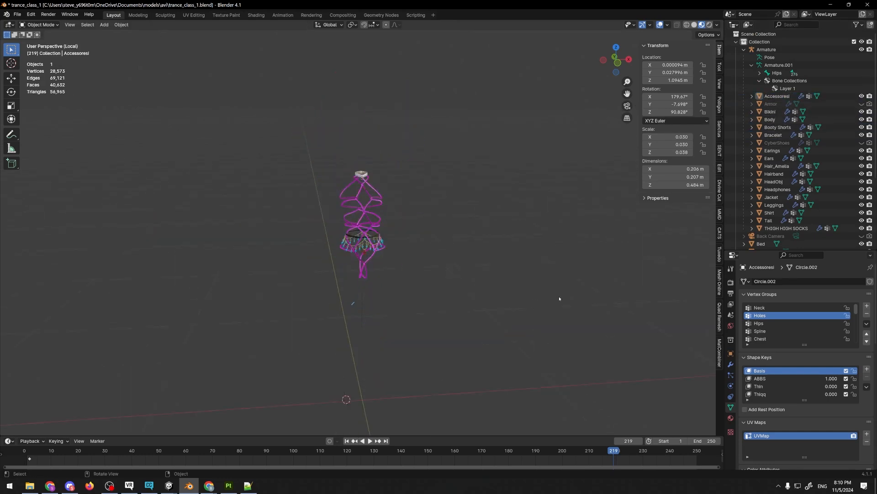
pyautogui.moveTo(560, 298); pyautogui.dragTo(644, 281, button='middle')
pyautogui.scroll(3, 432, 220)
pyautogui.moveTo(433, 219); pyautogui.dragTo(414, 102, button='middle')
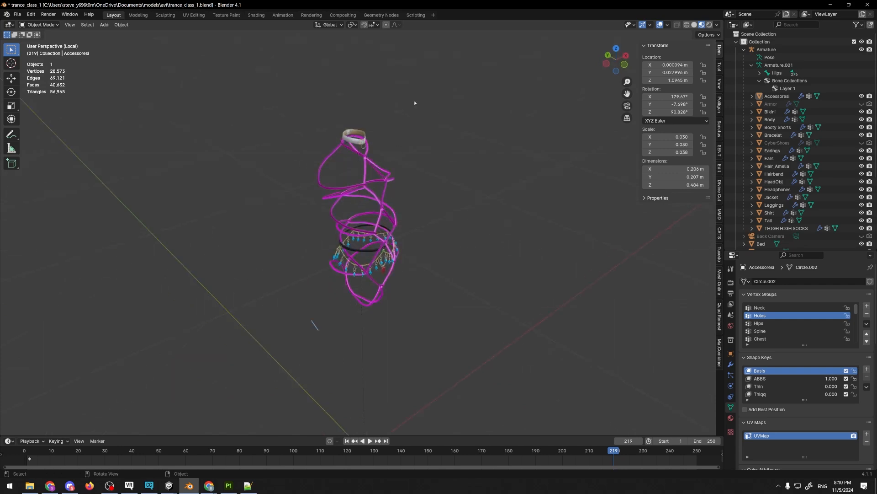
pyautogui.moveTo(329, 133); pyautogui.dragTo(547, 191, button='middle')
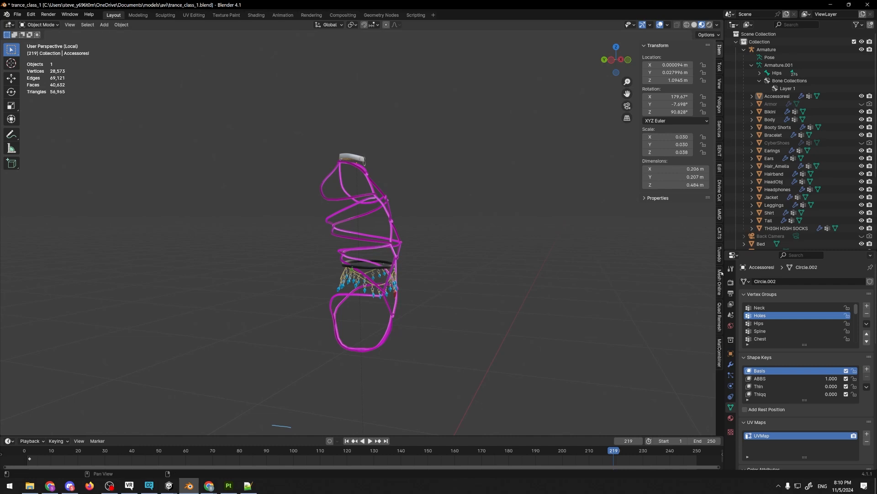
# Display the CATS plugin tools and expand their Optimization and Other Options sections
pyautogui.click(720, 233)
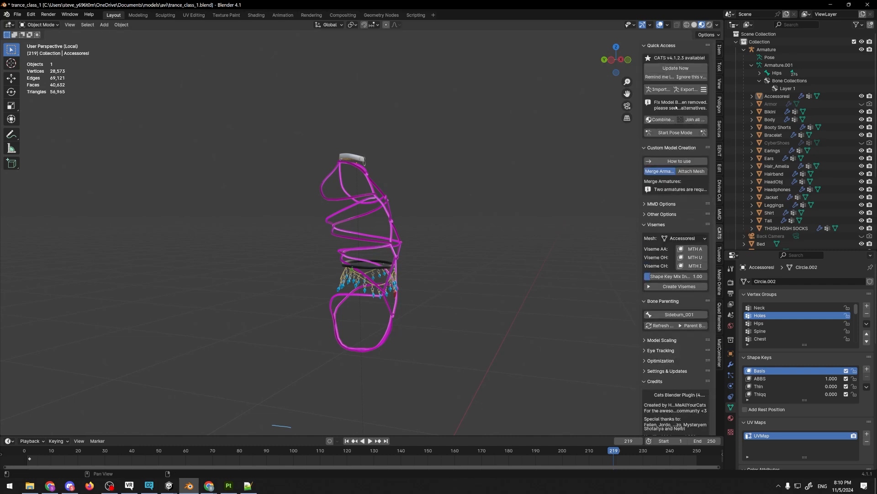
pyautogui.scroll(-1, 690, 252)
pyautogui.scroll(2, 681, 275)
pyautogui.scroll(-2, 676, 192)
pyautogui.click(649, 332)
pyautogui.scroll(-2, 653, 336)
pyautogui.scroll(-4, 653, 337)
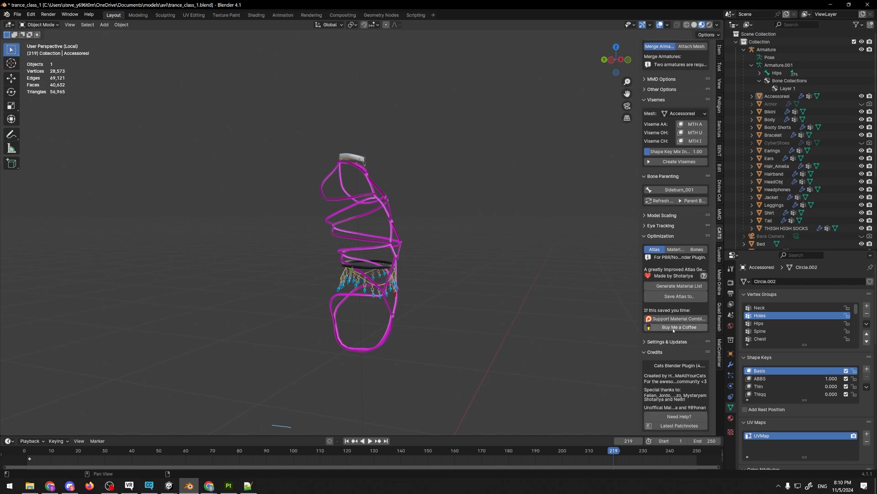
pyautogui.scroll(4, 663, 309)
pyautogui.click(654, 154)
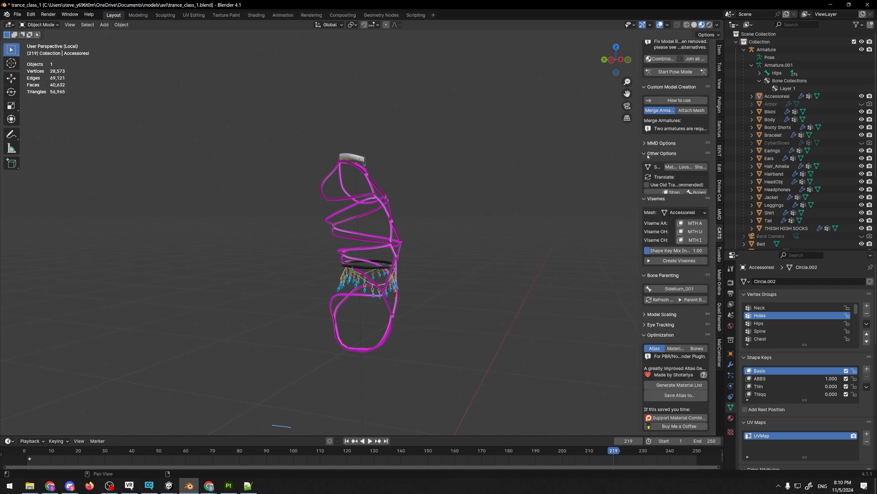
# Widen the CATS sidebar until its option labels are fully readable, dismissing the plugin's update notice
pyautogui.moveTo(639, 157); pyautogui.dragTo(585, 158)
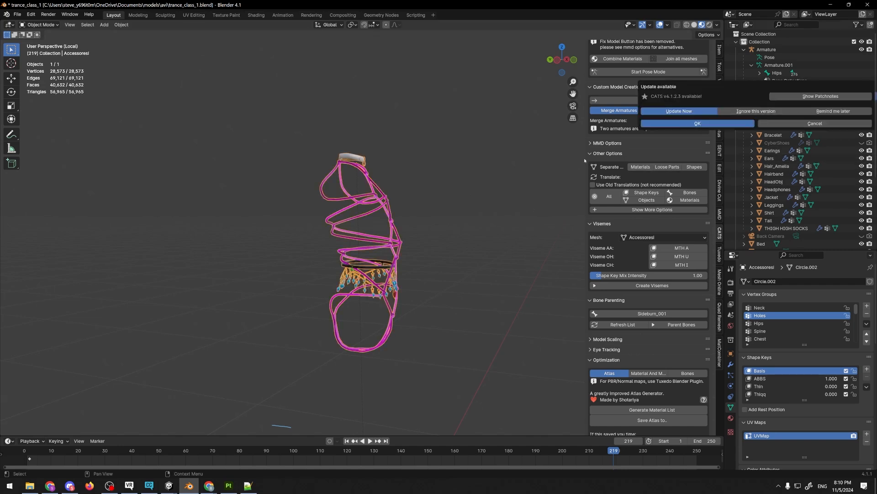
pyautogui.click(813, 125)
pyautogui.moveTo(587, 160); pyautogui.dragTo(513, 162)
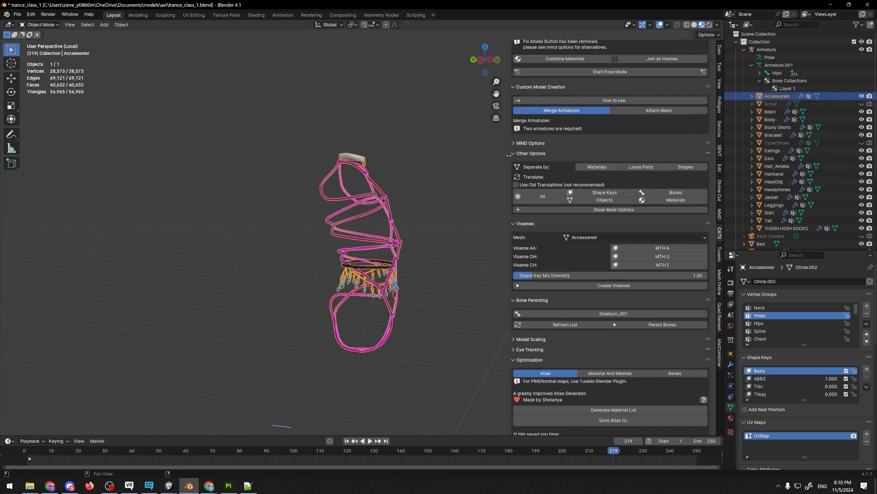
# Separate the Accessoresi mesh by materials with CATS
pyautogui.click(782, 104)
pyautogui.click(785, 96)
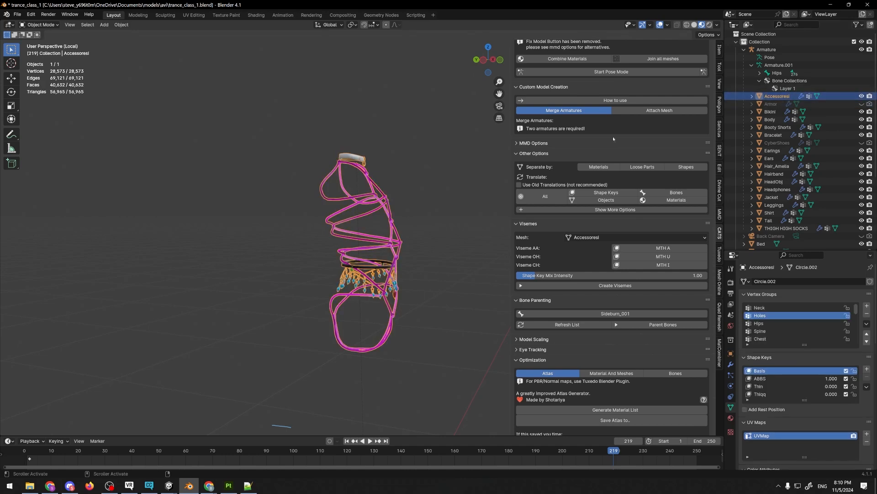
pyautogui.click(599, 167)
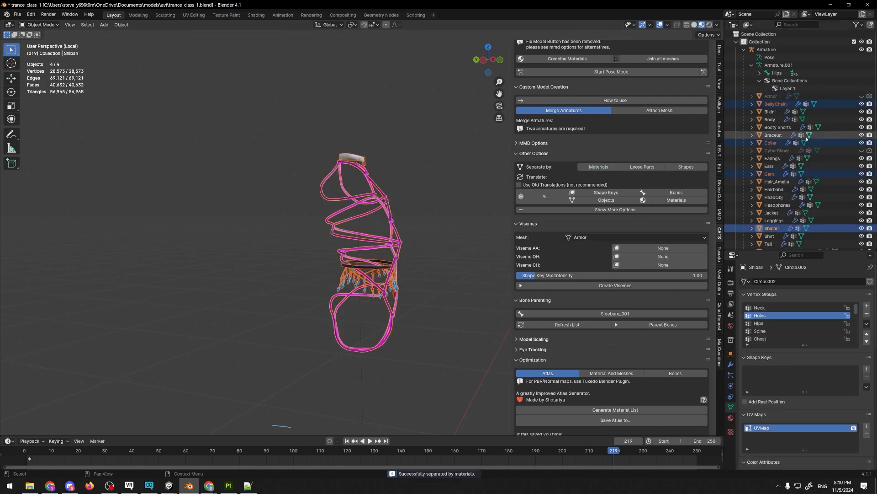
# Check the separated BellyChain, Collar, Gem and Shibari meshes one by one and examine the red gem up close
pyautogui.click(778, 104)
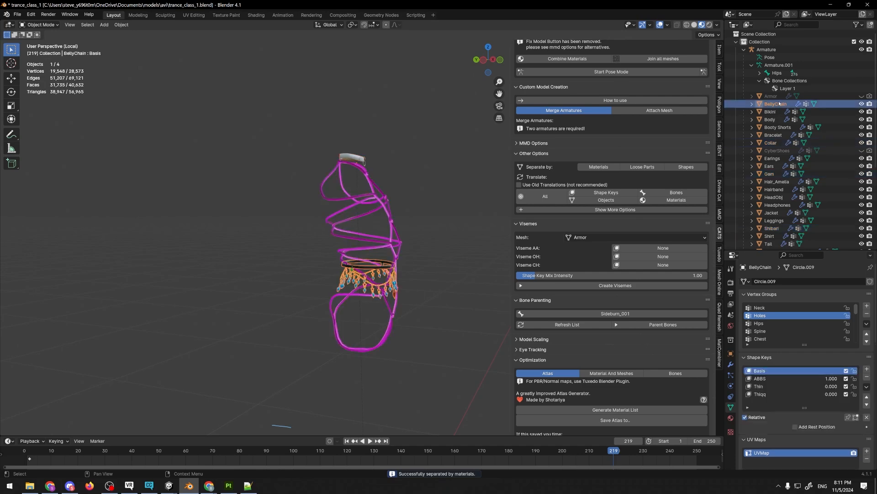
pyautogui.click(774, 143)
pyautogui.click(770, 174)
pyautogui.click(772, 228)
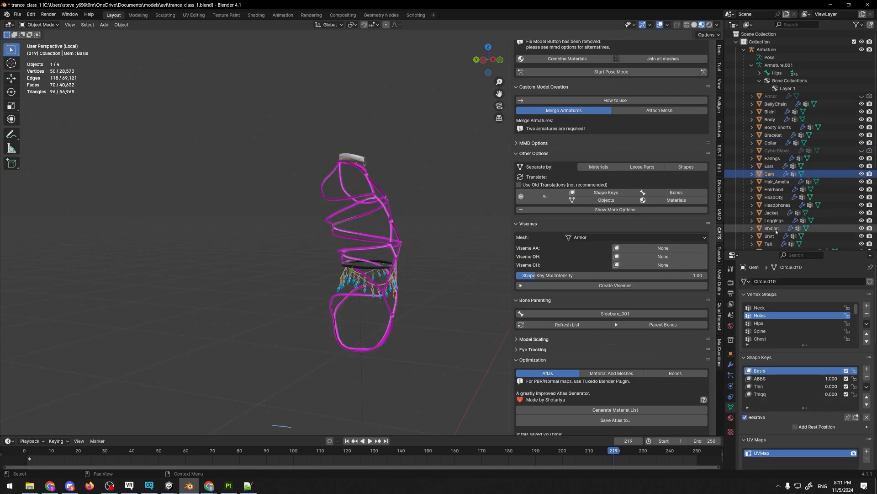
pyautogui.press('KP_Decimal')
pyautogui.moveTo(451, 260); pyautogui.dragTo(426, 284, button='middle')
pyautogui.keyDown('shift'); pyautogui.moveTo(426, 283); pyautogui.dragTo(409, 143, button='middle'); pyautogui.keyUp('shift')
pyautogui.scroll(5, 409, 143)
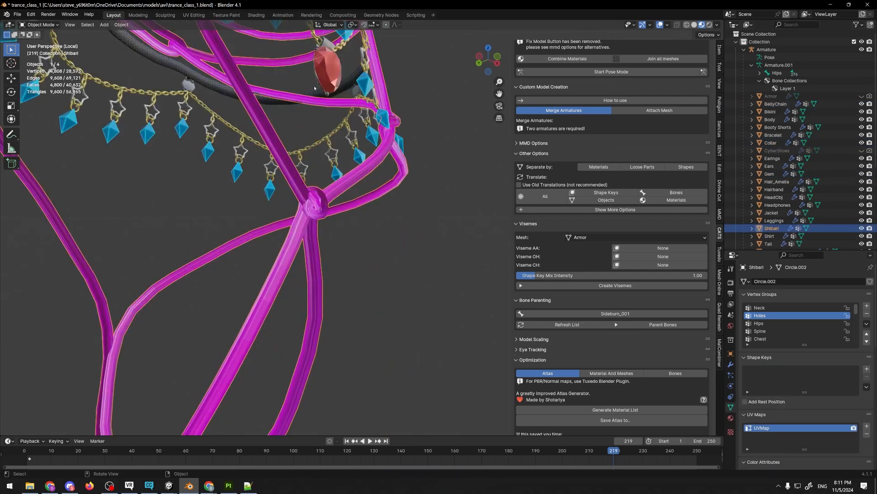
pyautogui.click(335, 64)
pyautogui.moveTo(335, 64); pyautogui.dragTo(359, 226, button='middle')
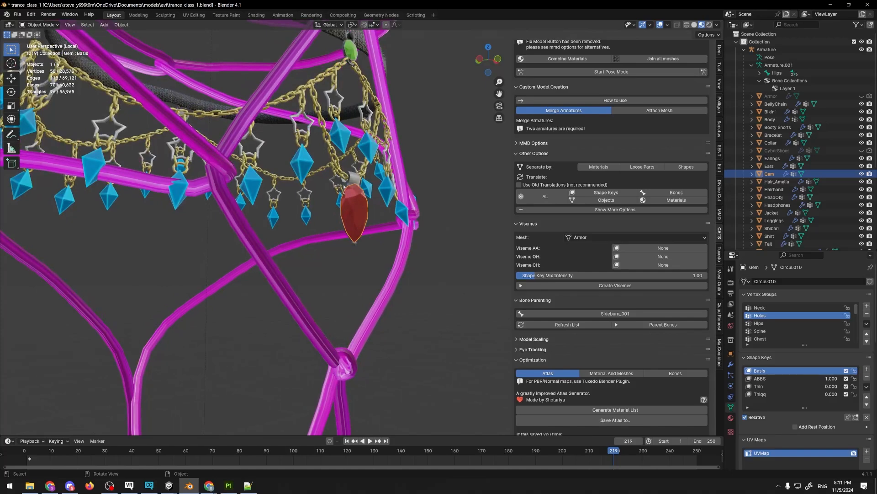
pyautogui.scroll(-3, 344, 187)
pyautogui.moveTo(344, 186); pyautogui.dragTo(353, 219, button='middle')
pyautogui.scroll(-8, 365, 204)
pyautogui.hotkey('alt', 'a')
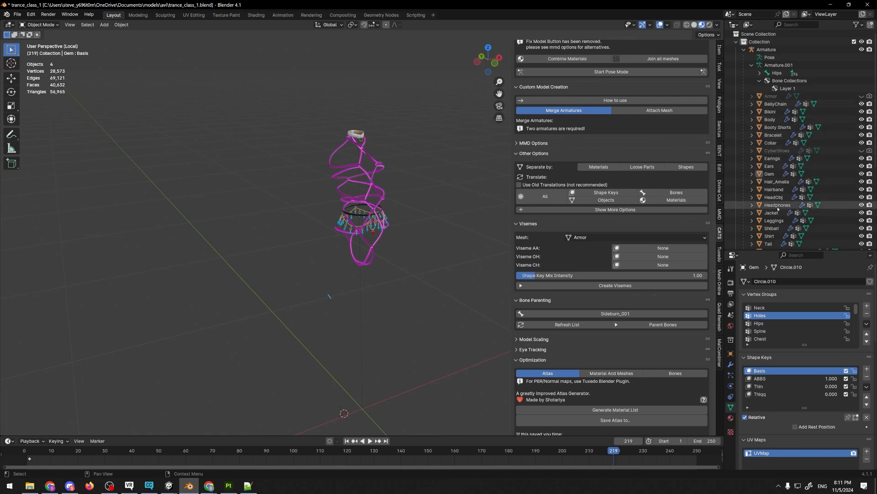
# Select the Collar mesh and isolate it alone in local view
pyautogui.click(601, 167)
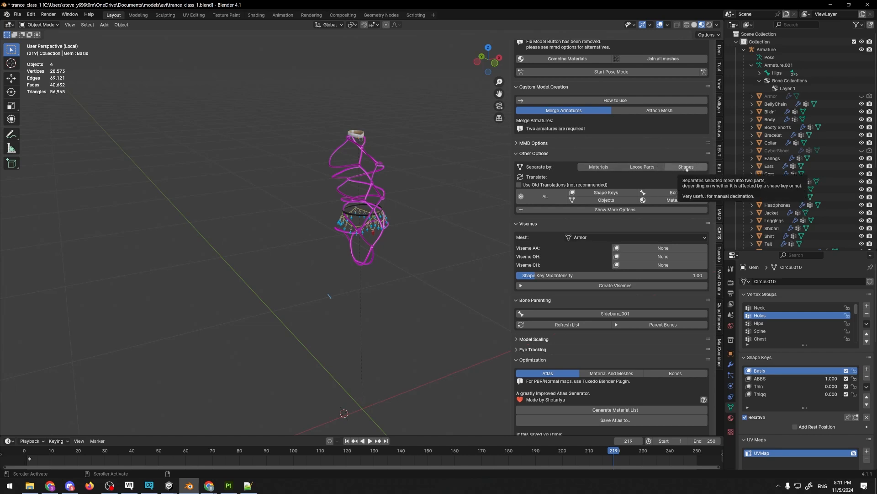
pyautogui.scroll(2, 424, 153)
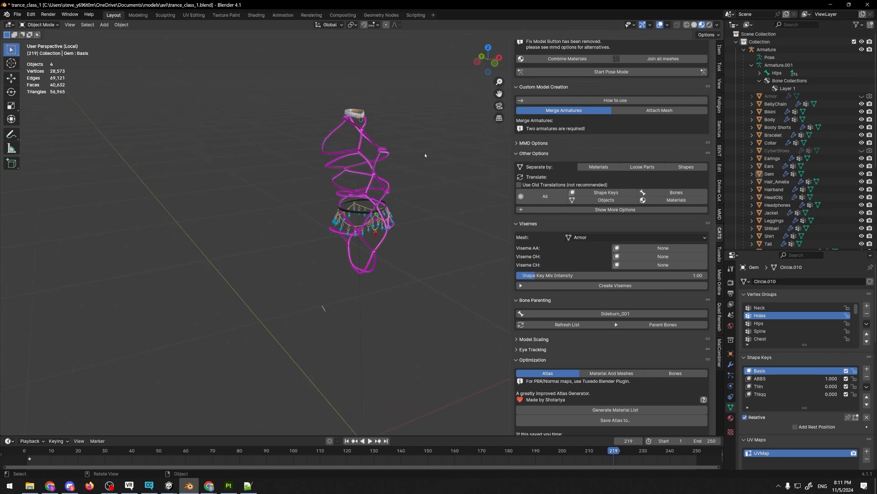
pyautogui.moveTo(424, 153); pyautogui.dragTo(389, 212, button='middle')
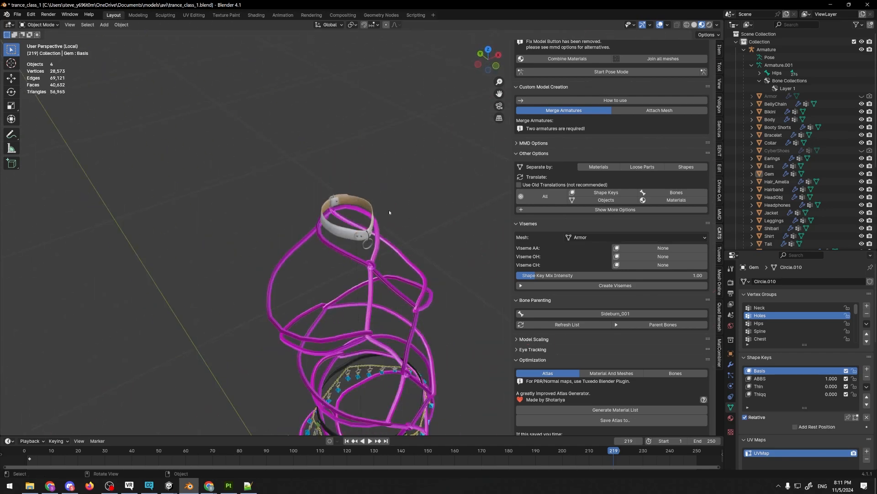
pyautogui.click(359, 235)
pyautogui.scroll(4, 378, 234)
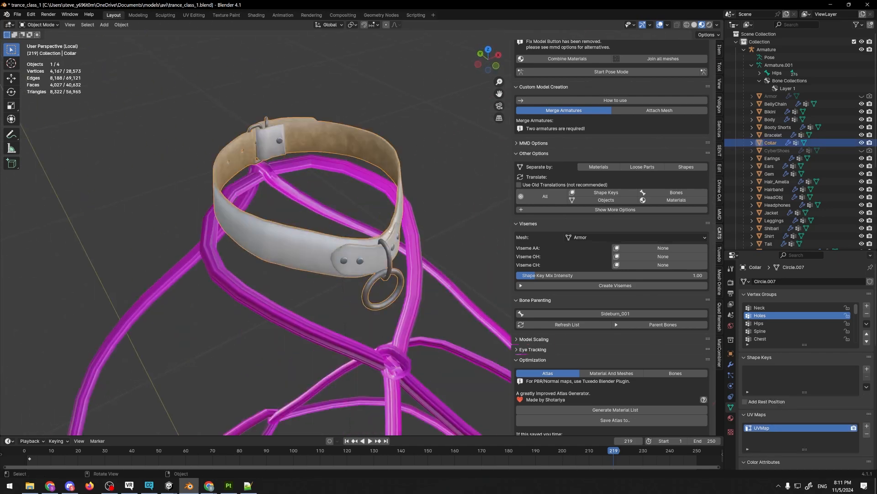
pyautogui.scroll(-4, 389, 231)
pyautogui.scroll(4, 378, 212)
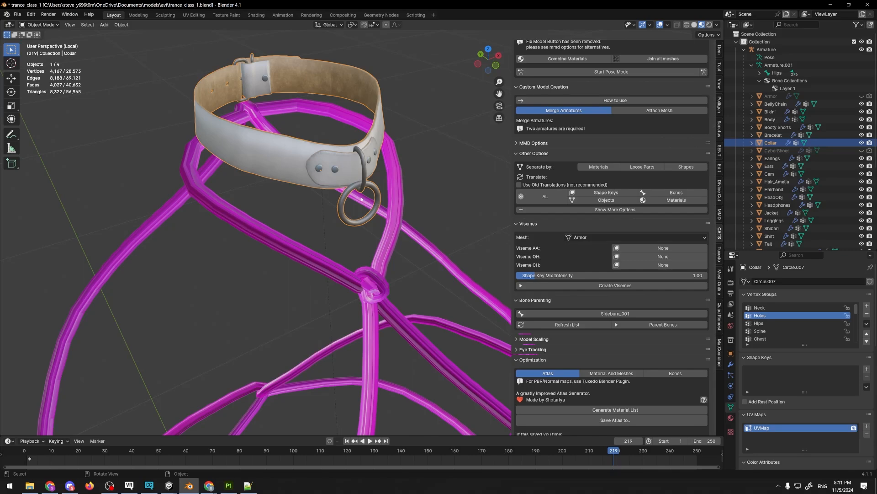
pyautogui.press('KP_Divide')
pyautogui.press('KP_Divide')
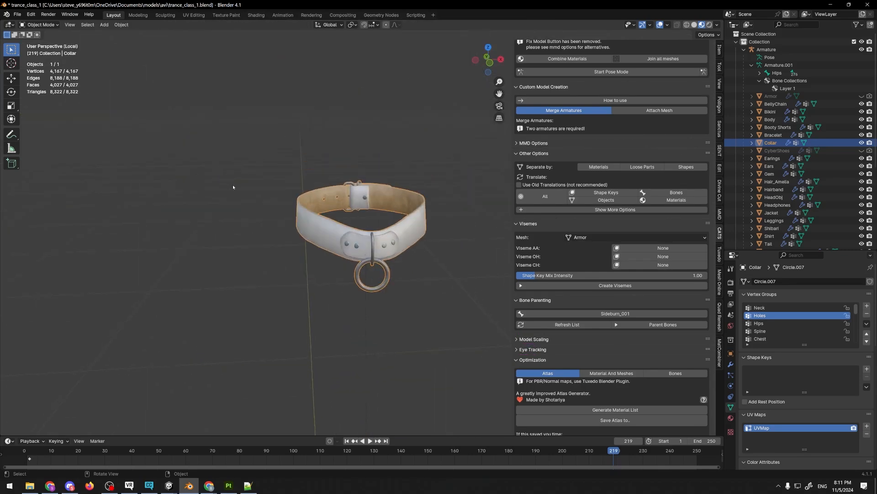
# Examine the collar's disconnected parts in Edit Mode by selecting linked geometry, and return to Object Mode with nothing selected
pyautogui.moveTo(233, 186); pyautogui.dragTo(279, 158, button='middle')
pyautogui.press('Tab')
pyautogui.scroll(4, 380, 238)
pyautogui.moveTo(374, 278); pyautogui.dragTo(323, 256, button='middle')
pyautogui.press('l')
pyautogui.keyDown('shift'); pyautogui.moveTo(322, 256); pyautogui.dragTo(444, 239, button='middle'); pyautogui.keyUp('shift')
pyautogui.scroll(4, 430, 251)
pyautogui.hotkey('alt', 'a')
pyautogui.press('l')
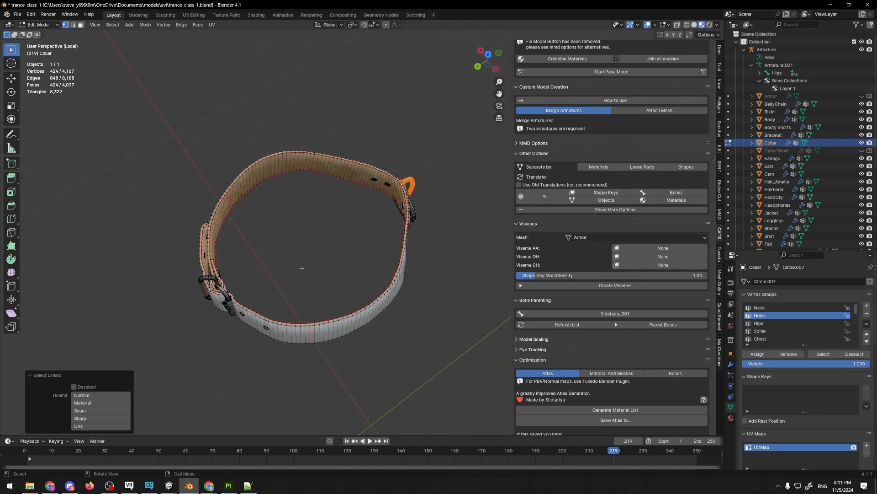
pyautogui.moveTo(302, 267); pyautogui.dragTo(314, 262, button='middle')
pyautogui.scroll(-2, 438, 251)
pyautogui.press('Tab')
pyautogui.click(496, 246)
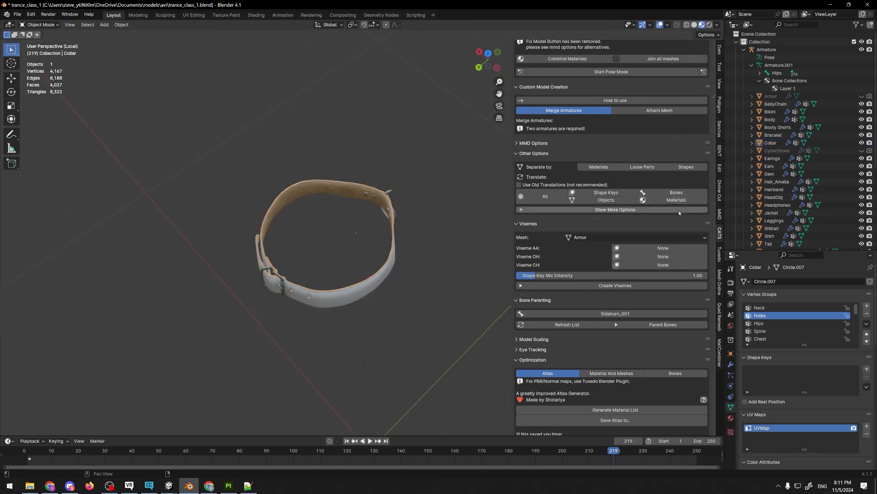
# Separate the Collar mesh by loose parts with CATS
pyautogui.click(771, 142)
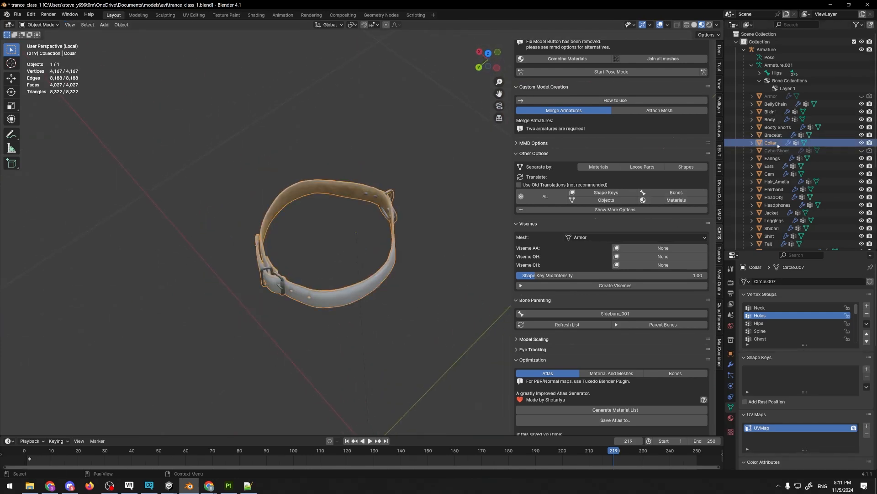
pyautogui.click(633, 168)
pyautogui.scroll(-3, 776, 114)
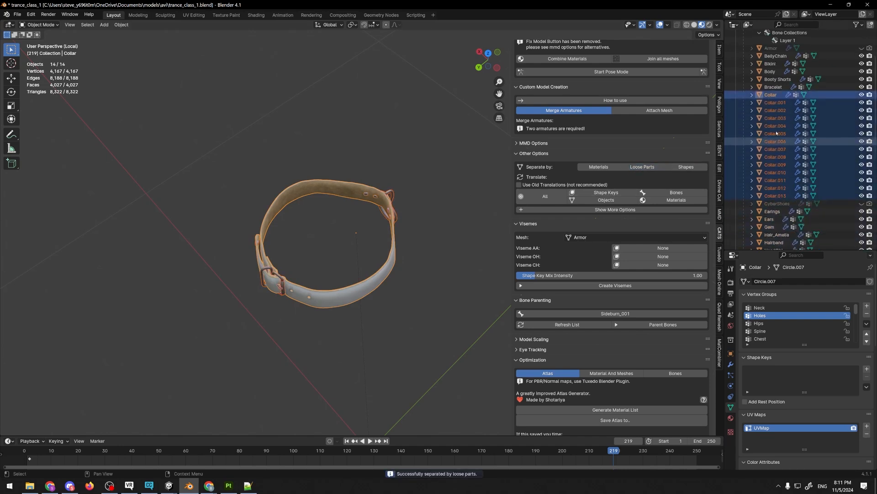
# Examine which collar pieces the separated objects Collar.001, Collar.002, Collar.005 and Collar.003 represent
pyautogui.click(776, 103)
pyautogui.scroll(4, 399, 239)
pyautogui.moveTo(400, 239); pyautogui.dragTo(288, 235, button='middle')
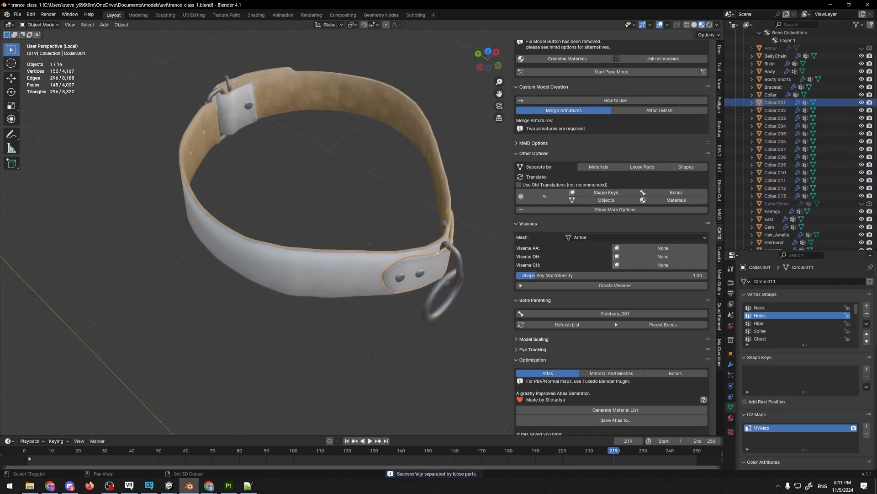
pyautogui.scroll(3, 348, 183)
pyautogui.keyDown('shift'); pyautogui.moveTo(453, 256); pyautogui.dragTo(384, 143, button='middle'); pyautogui.keyUp('shift')
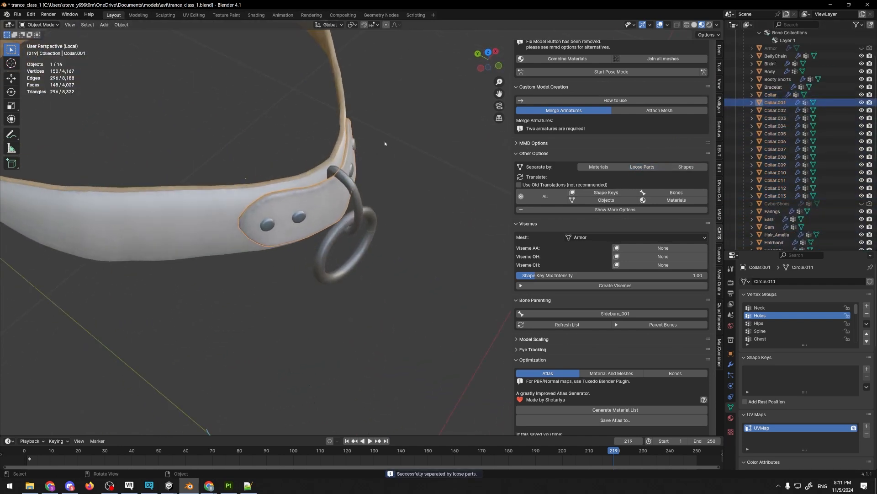
pyautogui.click(779, 111)
pyautogui.scroll(-4, 503, 182)
pyautogui.moveTo(292, 219); pyautogui.dragTo(379, 242, button='middle')
pyautogui.scroll(4, 365, 206)
pyautogui.keyDown('shift'); pyautogui.moveTo(366, 206); pyautogui.dragTo(276, 228, button='middle'); pyautogui.keyUp('shift')
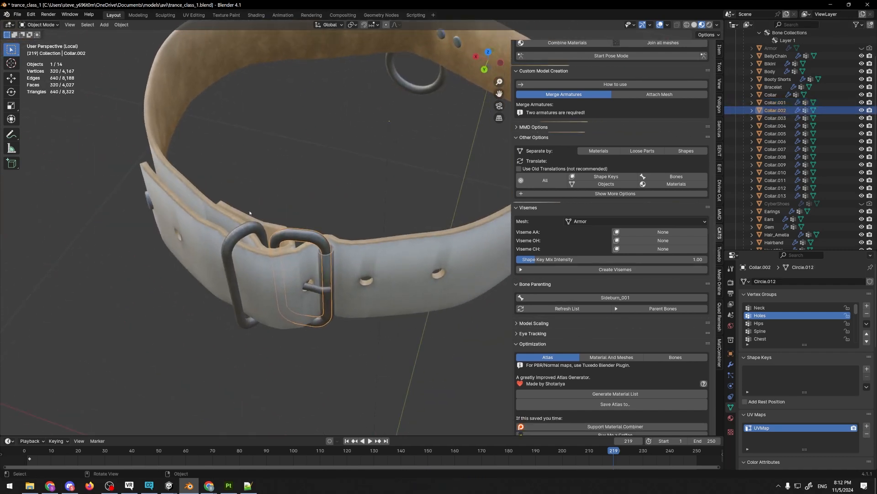
pyautogui.click(775, 134)
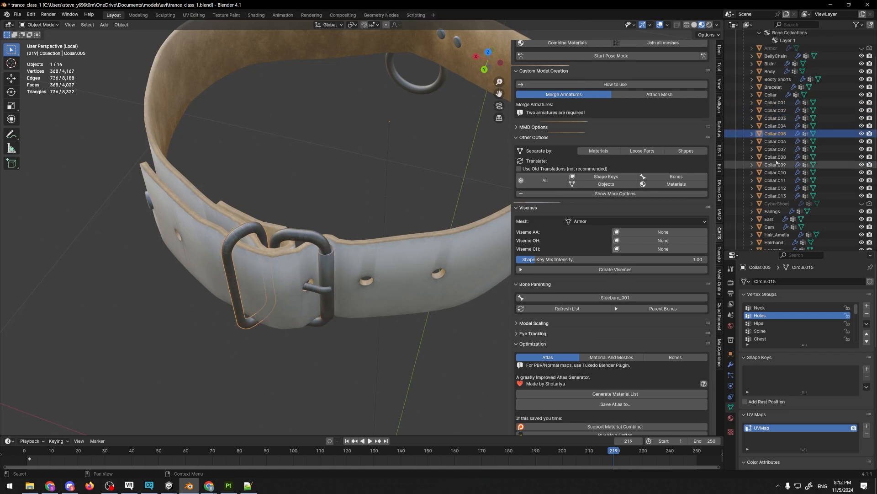
pyautogui.click(776, 117)
pyautogui.scroll(-1, 777, 137)
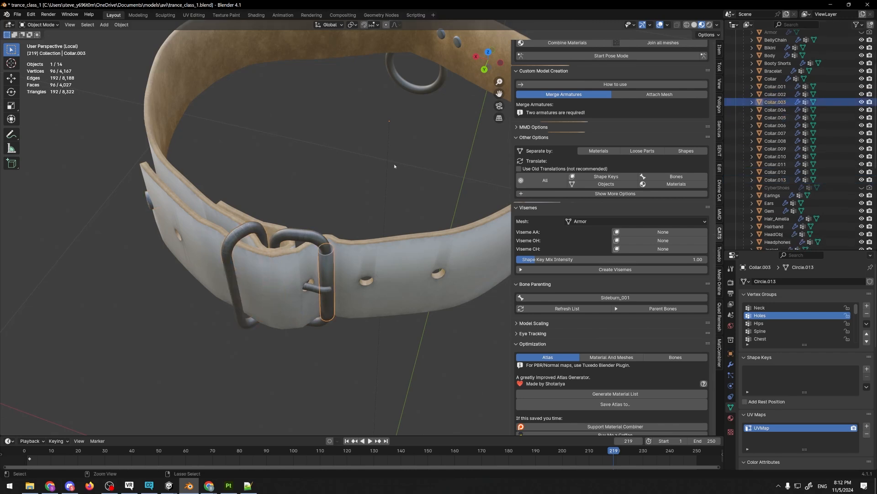
# Undo the collar's separation into loose parts
pyautogui.hotkey('ctrl', 'z')
pyautogui.hotkey('ctrl', 'z')
pyautogui.hotkey('ctrl', 'z')
pyautogui.hotkey('ctrl', 'z')
pyautogui.scroll(-6, 425, 150)
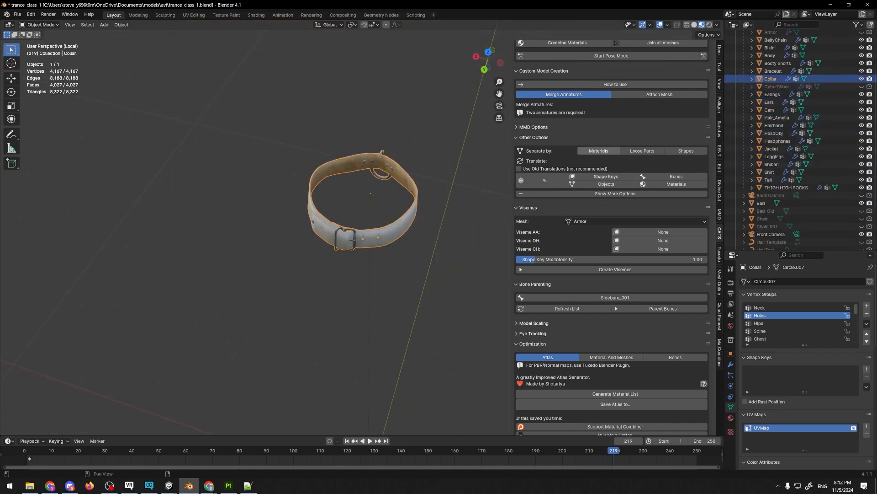
# Deselect the collar and leave local view to show the full scene again
pyautogui.moveTo(402, 192); pyautogui.dragTo(323, 189, button='middle')
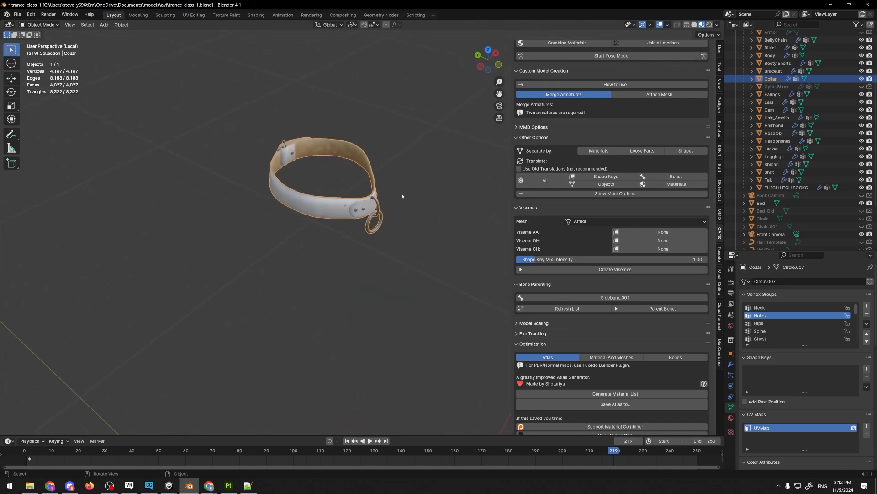
pyautogui.click(435, 193)
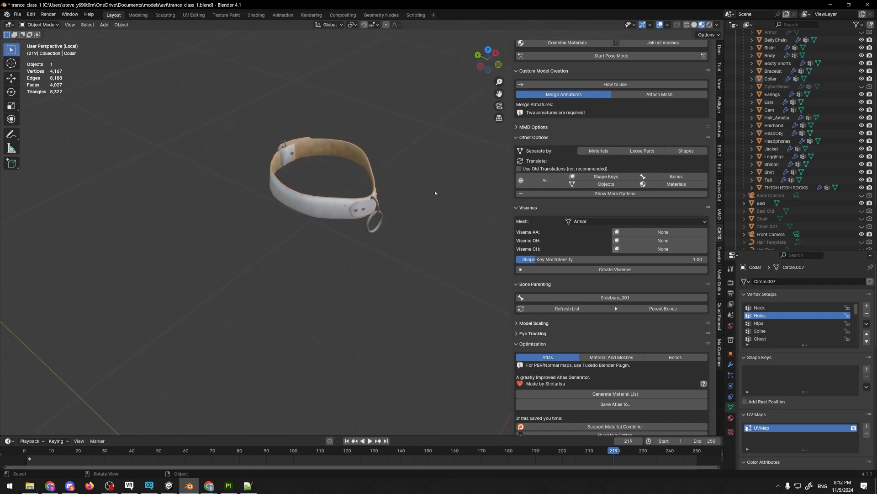
pyautogui.press('KP_Divide')
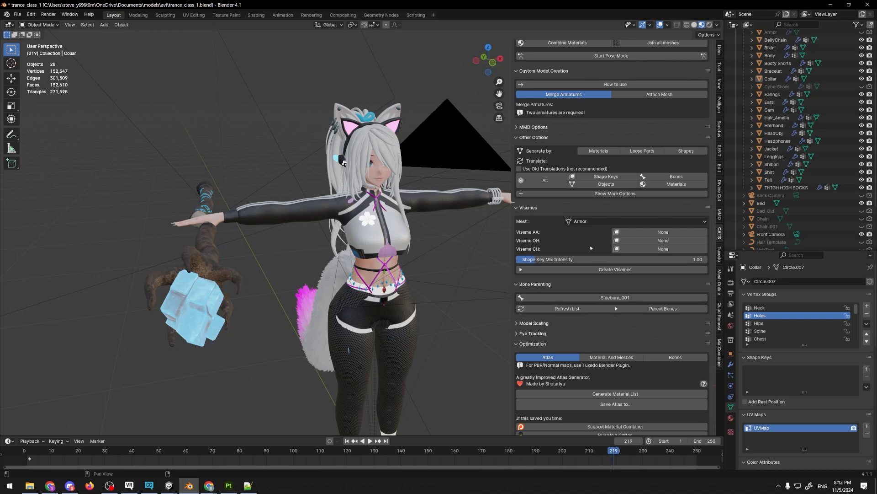
# Delete the TheTemple object standing behind the round bed
pyautogui.moveTo(485, 237); pyautogui.dragTo(283, 243, button='middle')
pyautogui.click(286, 243)
pyautogui.scroll(4, 288, 242)
pyautogui.click(311, 237)
pyautogui.scroll(-5, 315, 228)
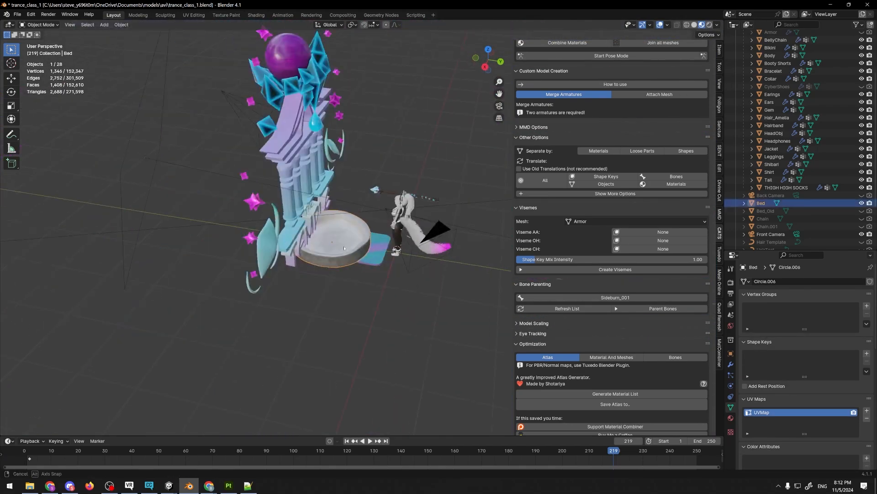
pyautogui.moveTo(318, 218); pyautogui.dragTo(302, 269, button='middle')
pyautogui.click(356, 249)
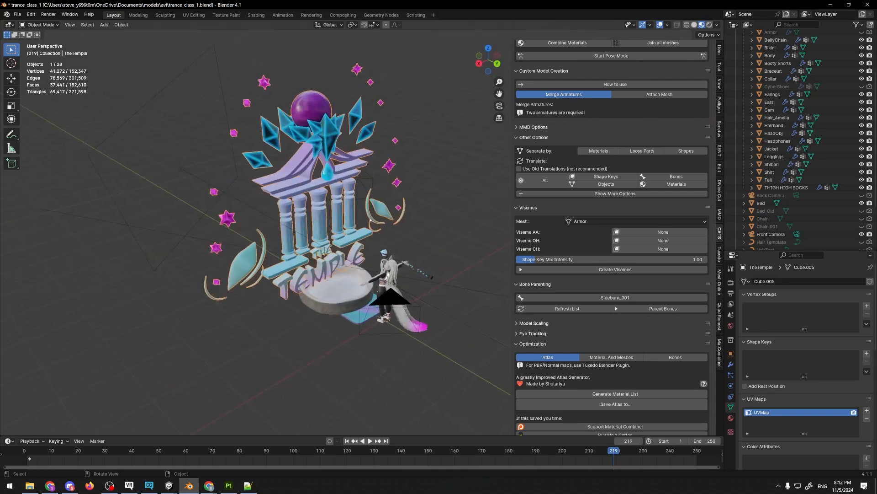
pyautogui.moveTo(374, 243); pyautogui.dragTo(432, 202, button='middle')
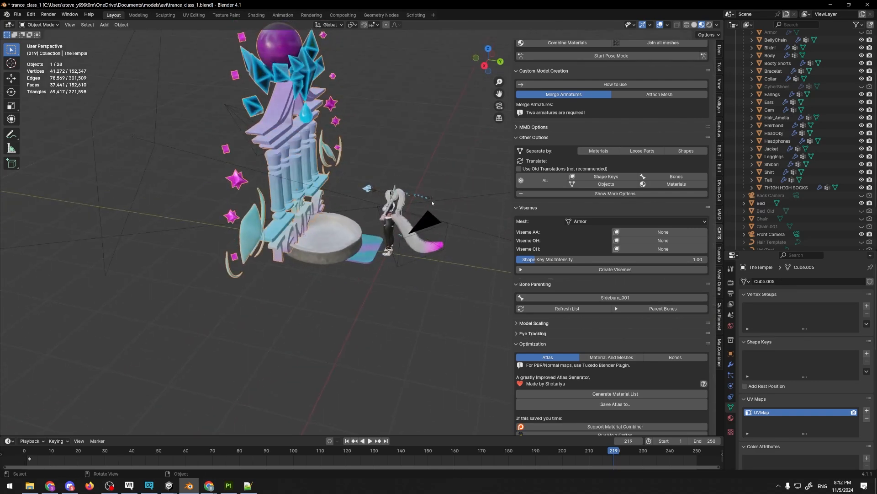
pyautogui.press('Delete')
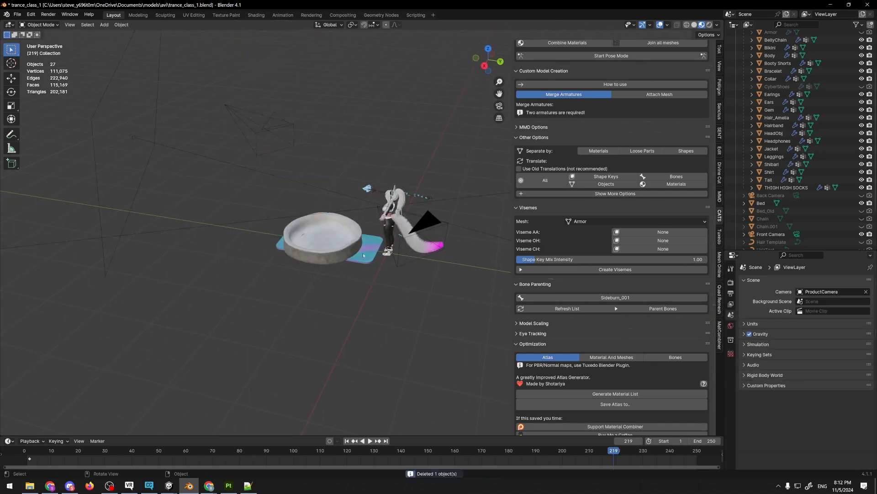
# Undo the deletion of TheTemple object behind the round bed
pyautogui.moveTo(345, 244); pyautogui.dragTo(405, 249, button='middle')
pyautogui.hotkey('ctrl', 'z')
pyautogui.hotkey('ctrl', 'z')
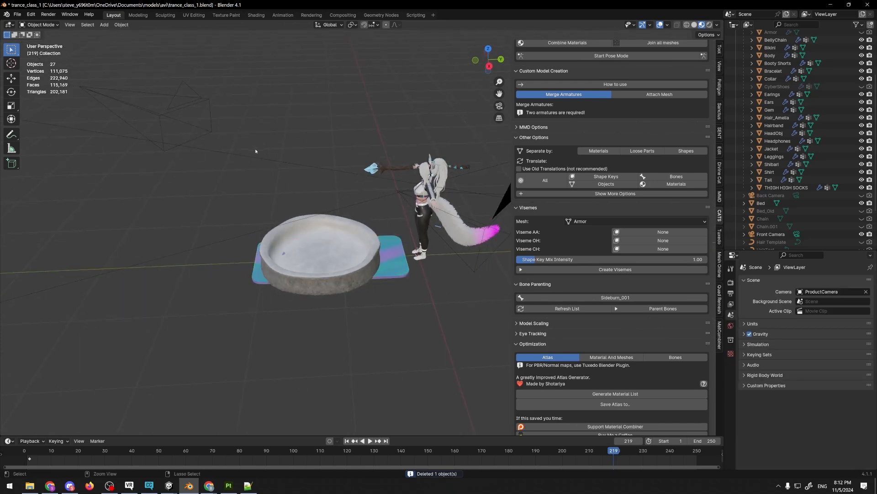
pyautogui.hotkey('ctrl', 'z')
pyautogui.hotkey('ctrl', 'z')
pyautogui.hotkey('ctrl', 'z')
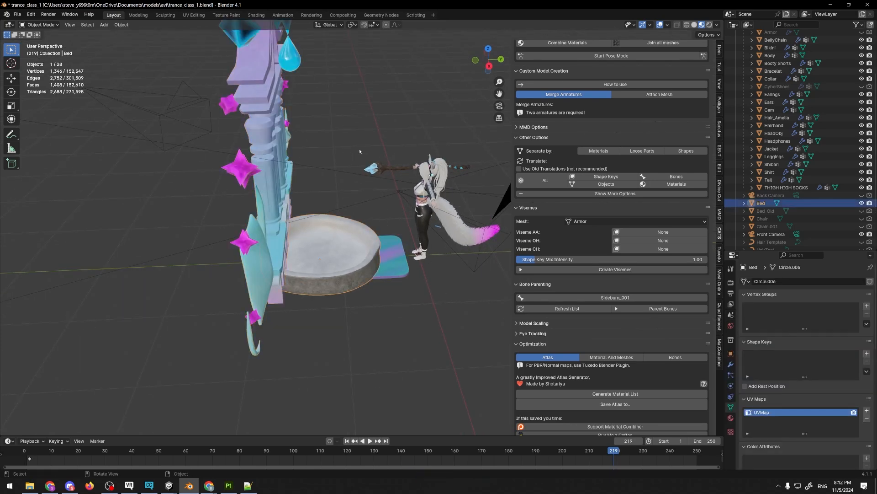
pyautogui.hotkey('ctrl', 'z')
# Examine the restored temple's geometry statistics from the front and clear the selection
pyautogui.moveTo(279, 142); pyautogui.dragTo(192, 151, button='middle')
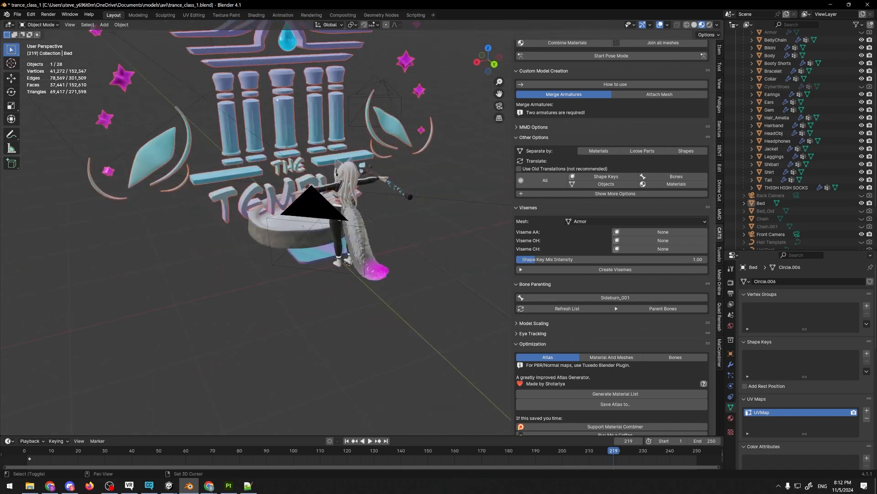
pyautogui.keyDown('shift'); pyautogui.moveTo(283, 101); pyautogui.dragTo(301, 230, button='middle'); pyautogui.keyUp('shift')
pyautogui.scroll(2, 301, 231)
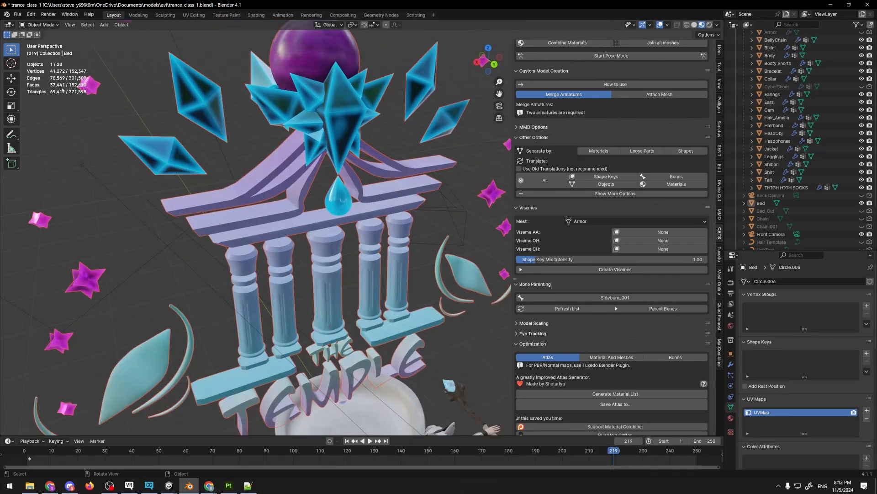
pyautogui.click(251, 154)
pyautogui.scroll(-4, 250, 154)
pyautogui.moveTo(373, 215); pyautogui.dragTo(429, 225, button='middle')
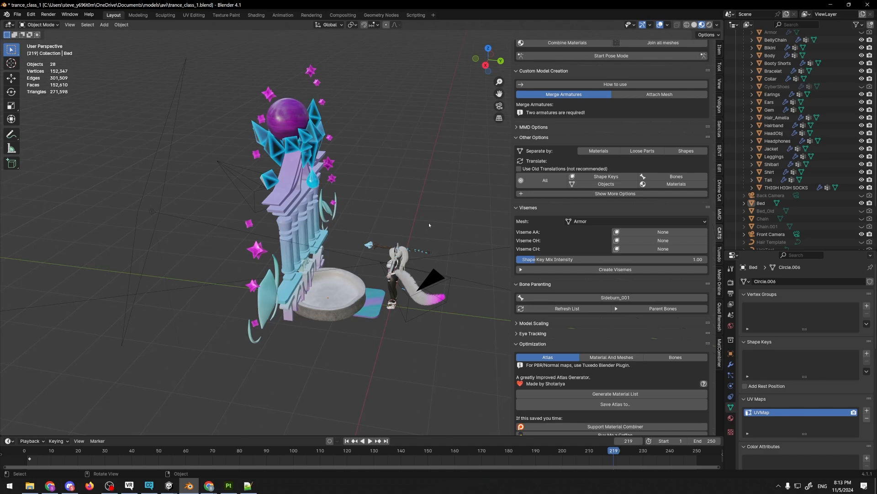
# Switch to the browser's d4rkAvatarOptimizer GitHub page and read its usage, installation and preset sections
pyautogui.hotkey('alt', 'Tab')
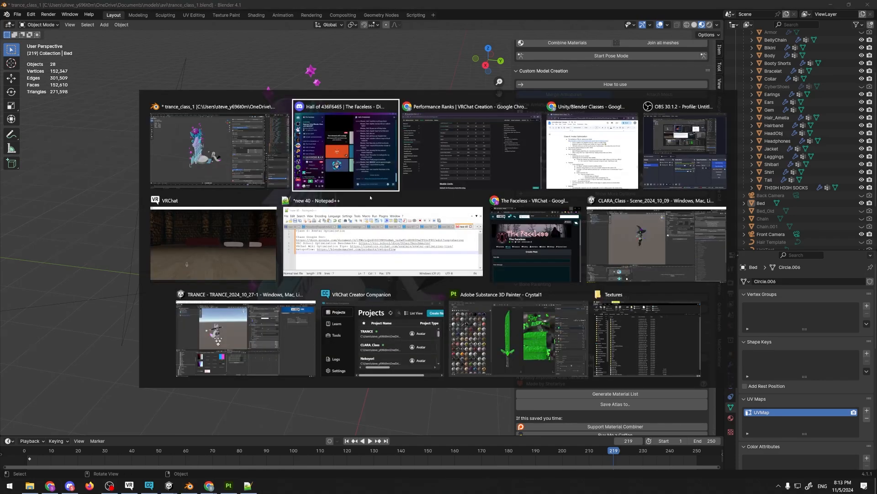
pyautogui.click(659, 235)
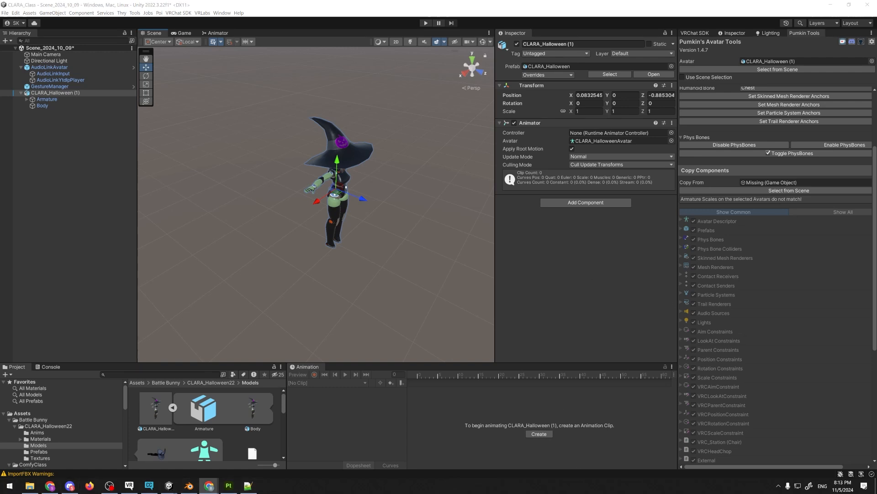
pyautogui.click(209, 486)
pyautogui.scroll(-7, 255, 278)
pyautogui.scroll(1, 345, 264)
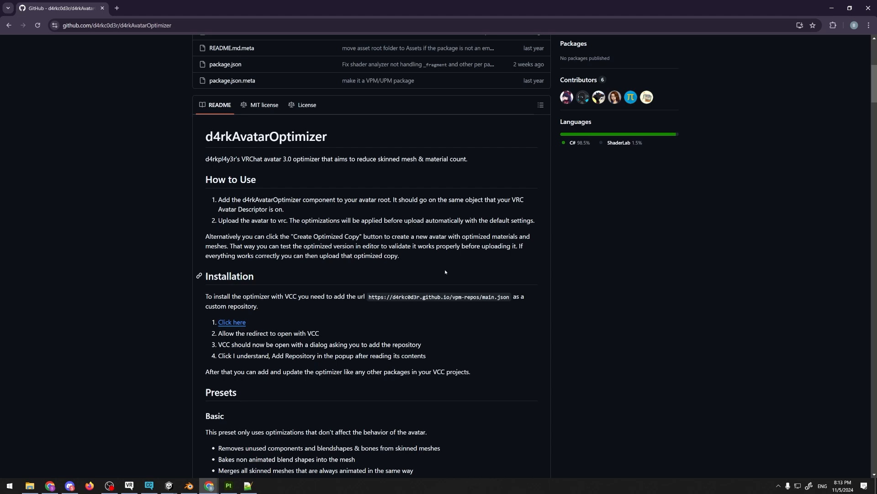
pyautogui.scroll(-4, 448, 254)
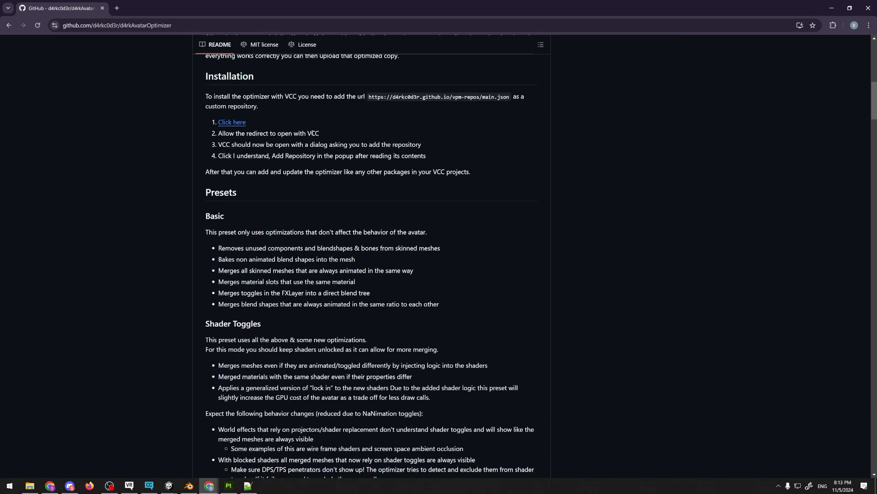
# Select the d4rkAvatarOptimizer page's web address and switch back to the CLARA_Class Unity project
pyautogui.hotkey('ctrl', 'l')
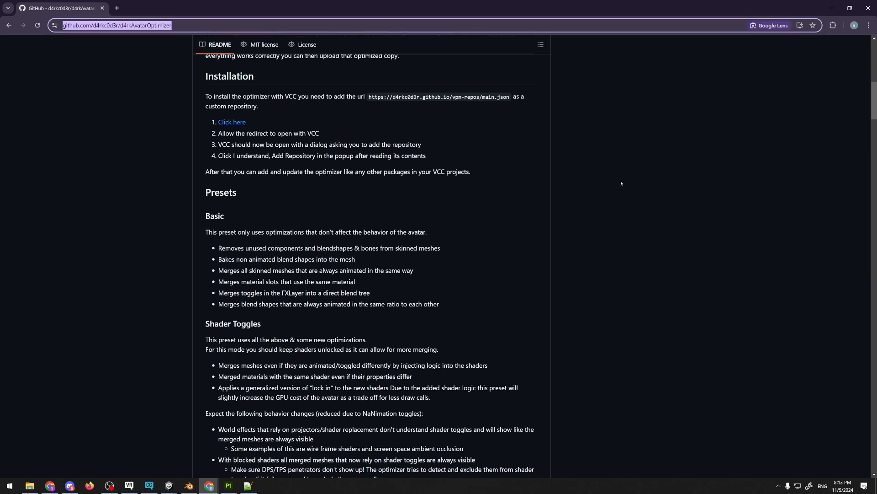
pyautogui.hotkey('alt', 'Tab')
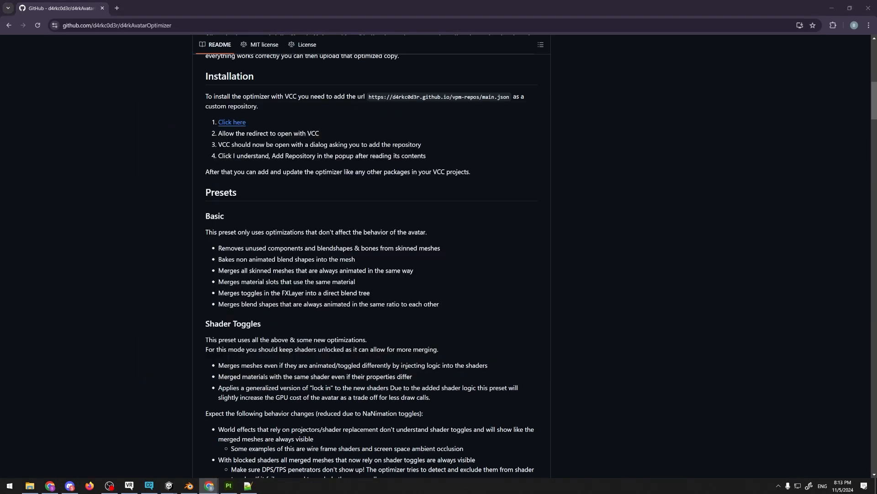
pyautogui.hotkey('alt', 'Tab')
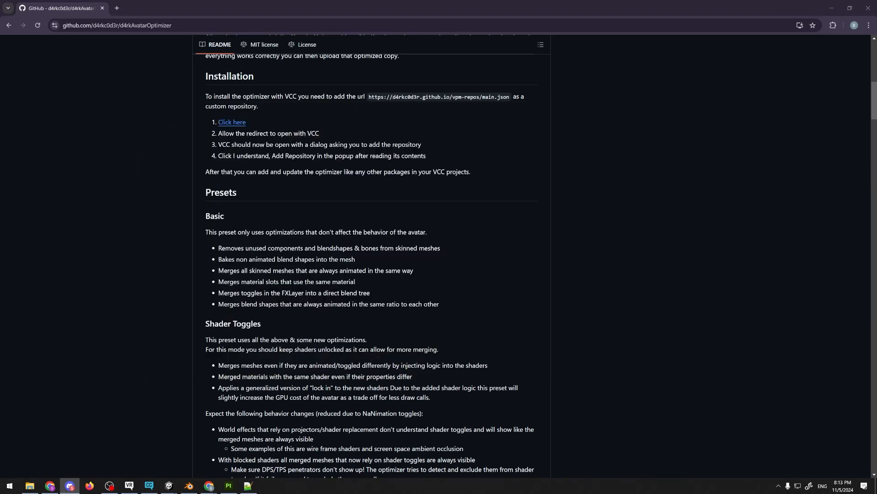
pyautogui.hotkey('alt', 'Tab')
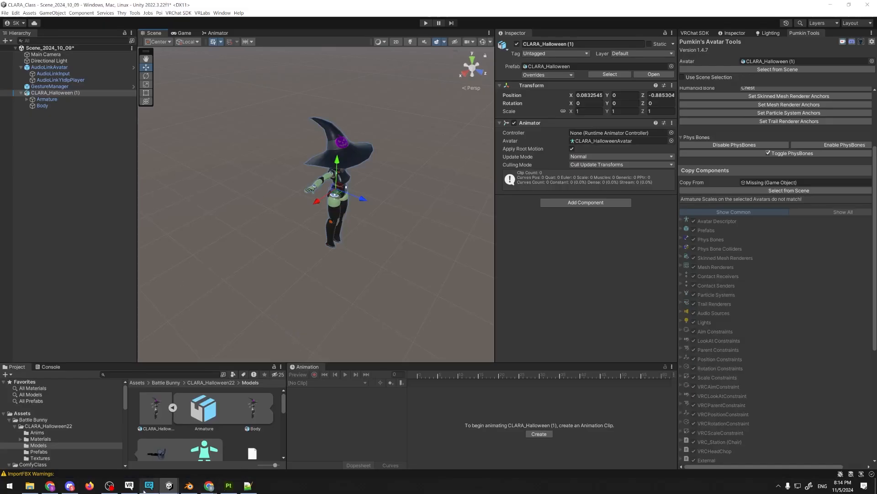
# Switch to VRChat Creator Companion, enlarge its window and examine the packages of the CLARA_Class project
pyautogui.hotkey('alt', 'Tab')
pyautogui.moveTo(249, 165); pyautogui.dragTo(649, 477)
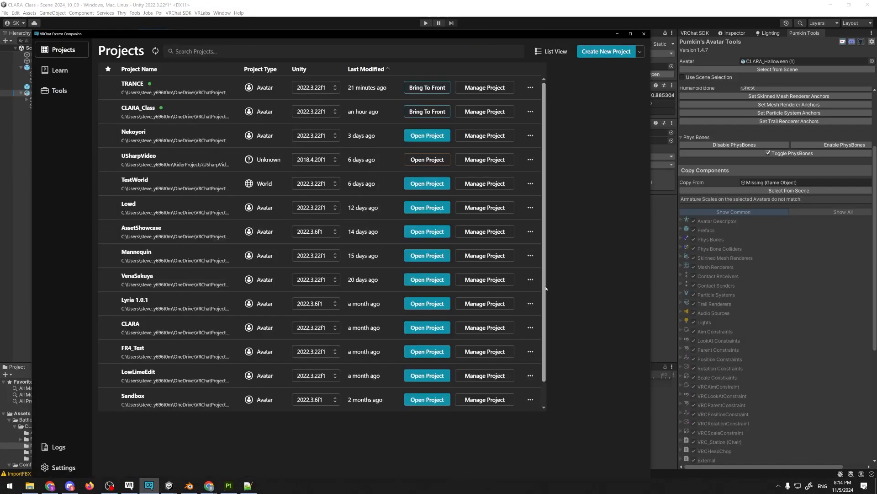
pyautogui.click(592, 112)
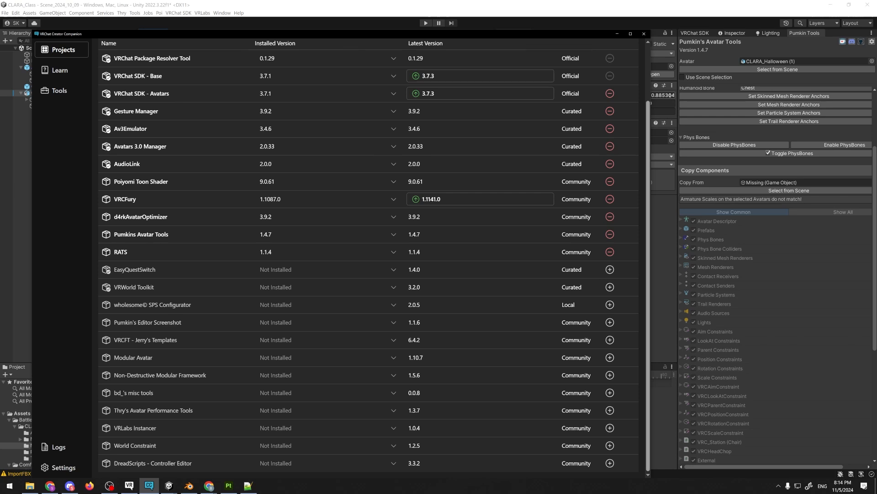
pyautogui.scroll(2, 469, 205)
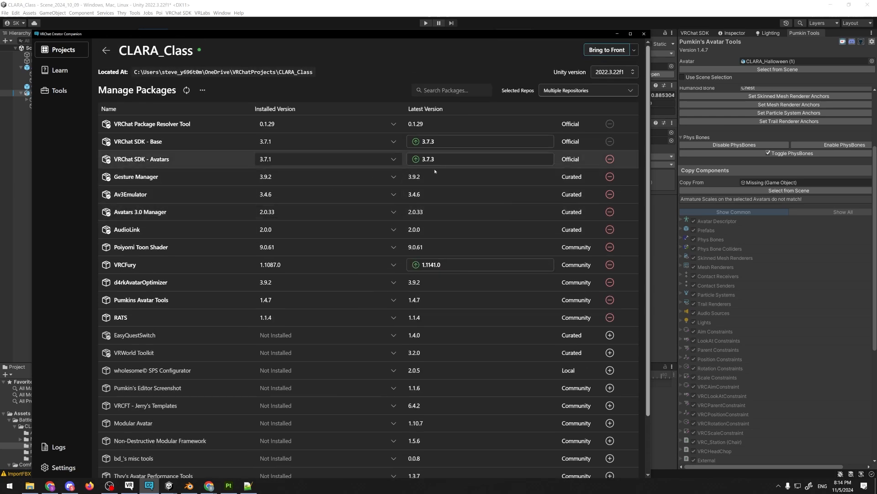
pyautogui.scroll(-2, 432, 296)
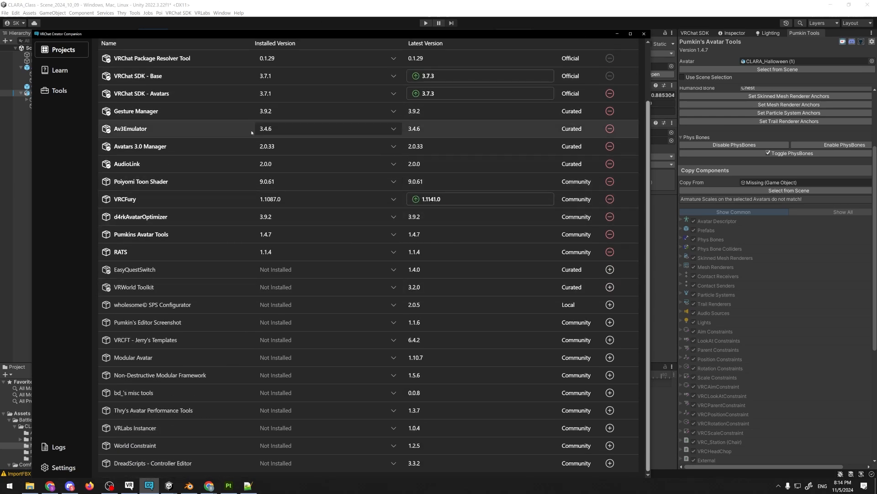
# Return to the CLARA_Class Unity project and select the CLARA_Halloween (1) avatar root
pyautogui.click(282, 3)
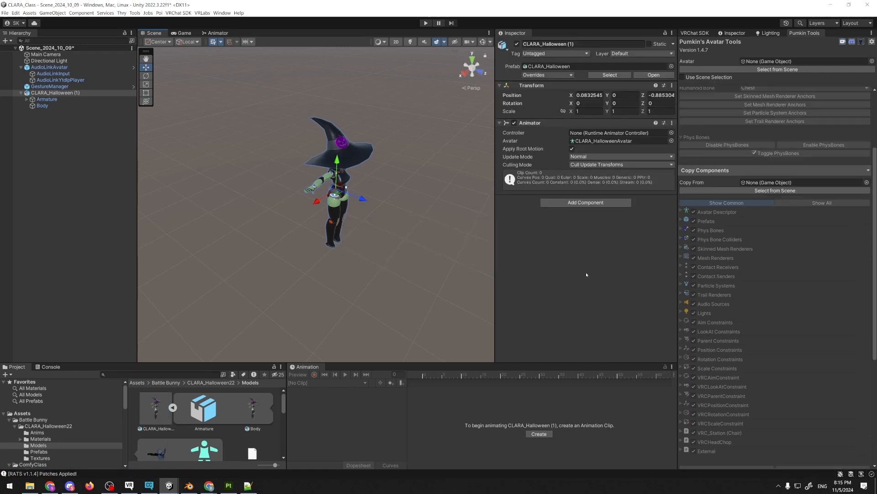
pyautogui.click(599, 262)
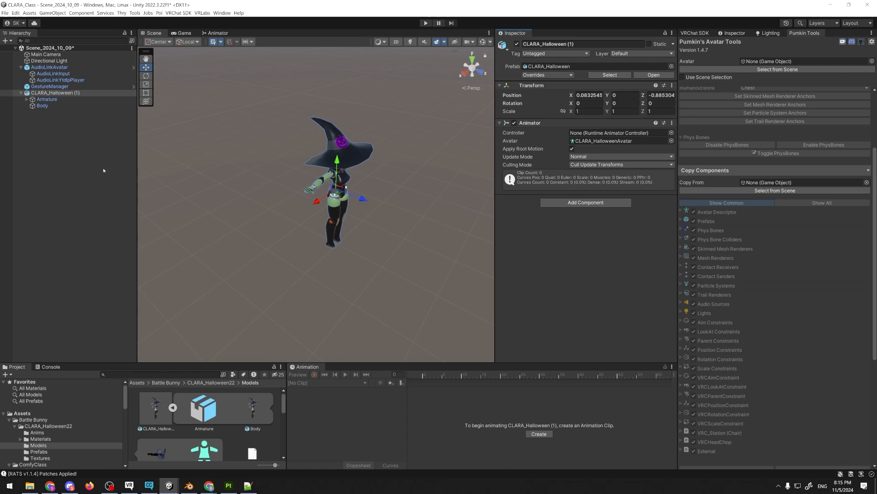
pyautogui.click(51, 93)
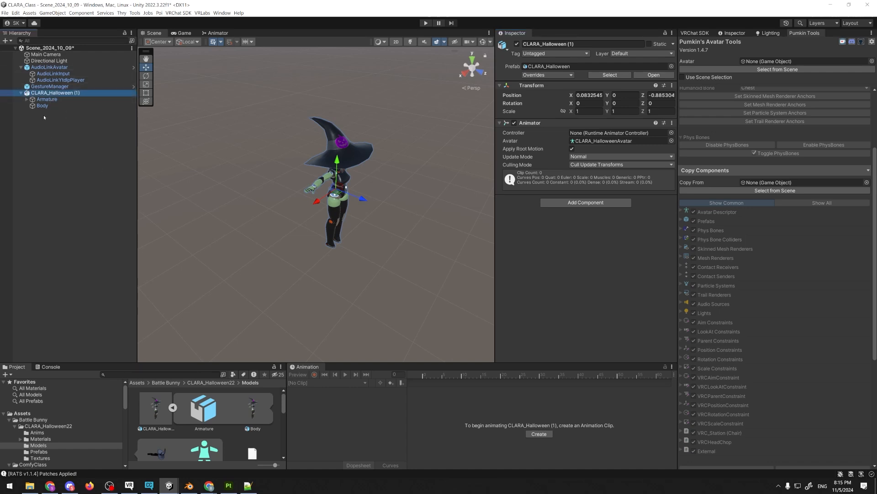
pyautogui.click(135, 13)
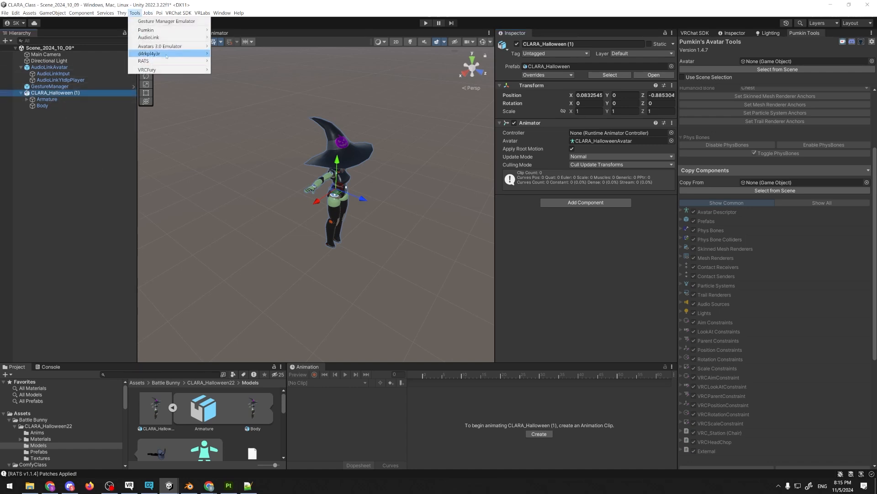
pyautogui.moveTo(142, 54)
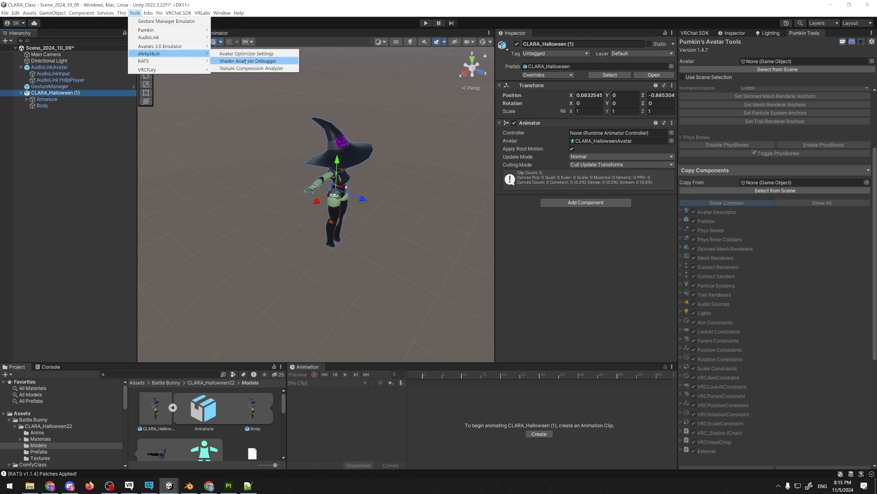
pyautogui.click(98, 115)
# Add the D4rk Avatar Optimizer component to CLARA_Halloween (1) and review its options and merge preview
pyautogui.click(78, 92)
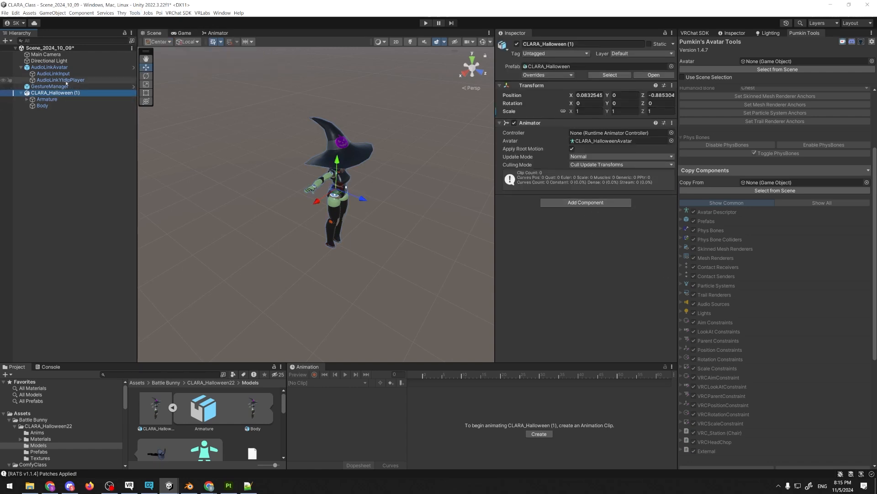
pyautogui.click(609, 203)
pyautogui.write('d4r')
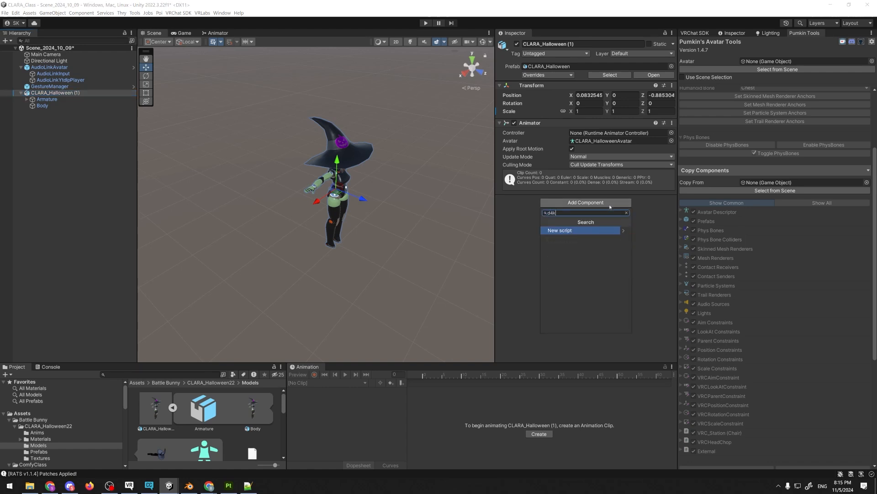
pyautogui.press('Return')
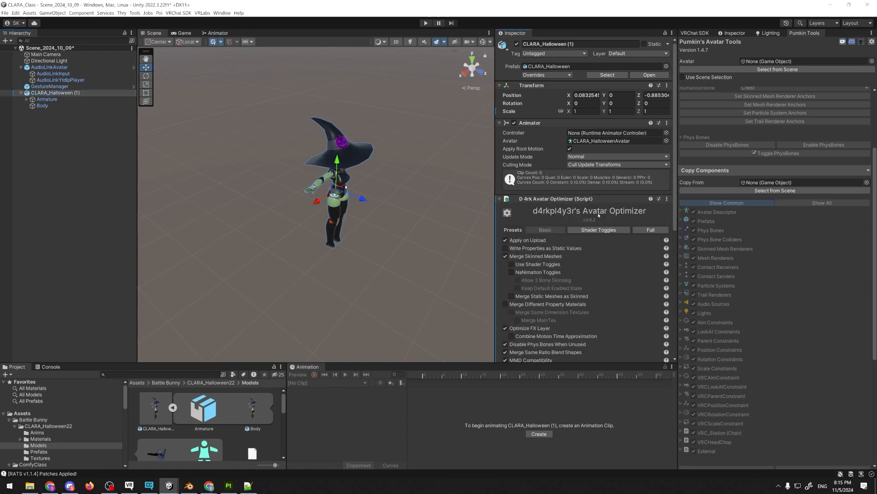
pyautogui.scroll(-3, 592, 191)
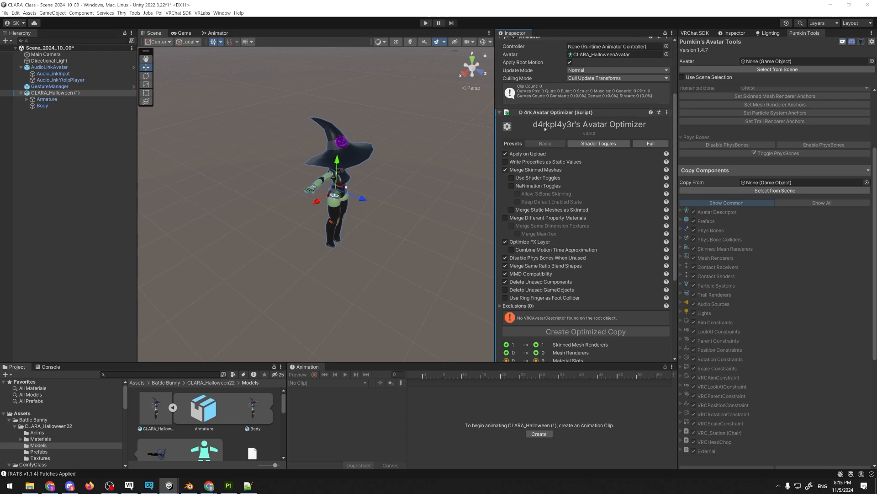
pyautogui.scroll(-2, 544, 219)
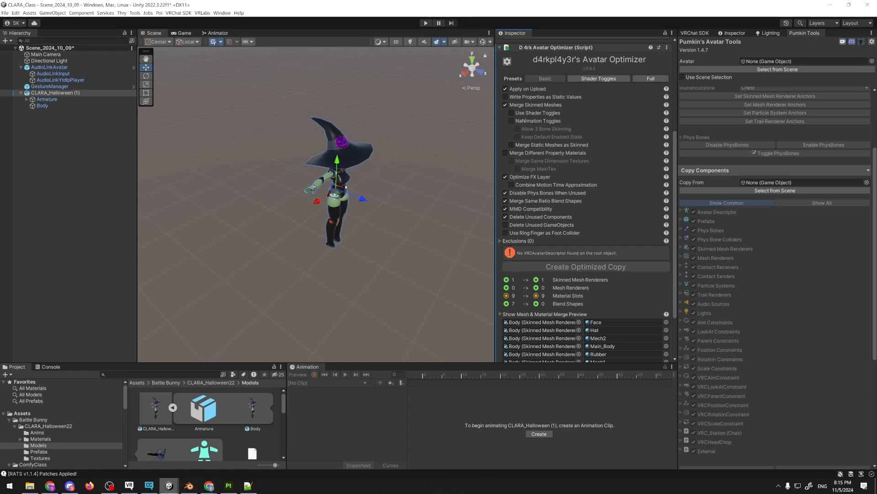
# Switch to the TRANCE Unity project and examine the Avatar Optimizer settings and merge preview of TRANCE_2024_10_27-2
pyautogui.moveTo(169, 485)
pyautogui.click(214, 450)
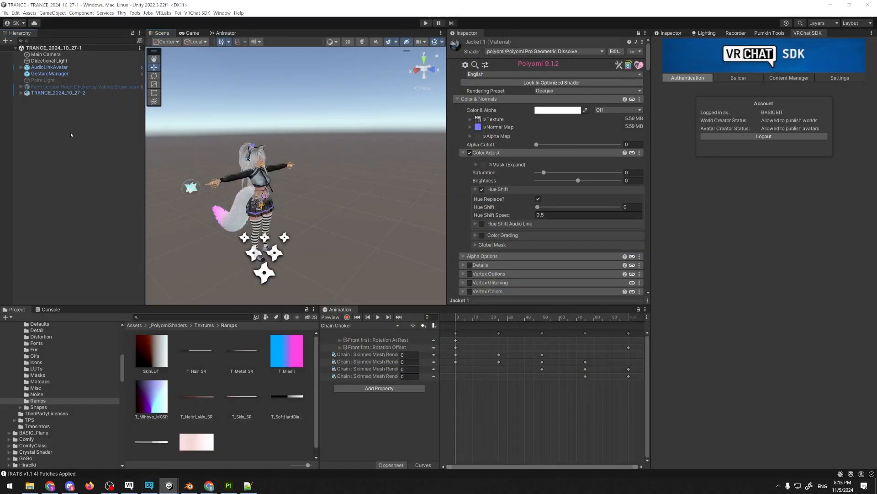
pyautogui.click(58, 93)
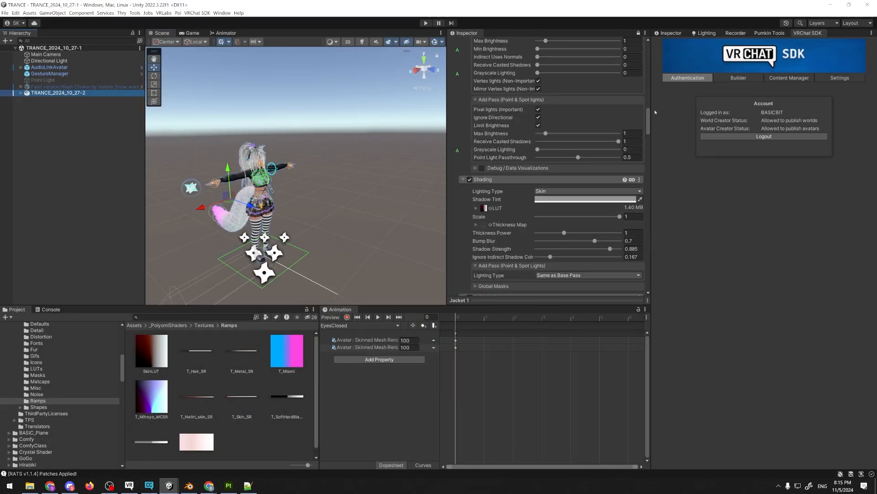
pyautogui.moveTo(648, 113); pyautogui.dragTo(648, 40)
pyautogui.click(669, 33)
pyautogui.scroll(-10, 746, 354)
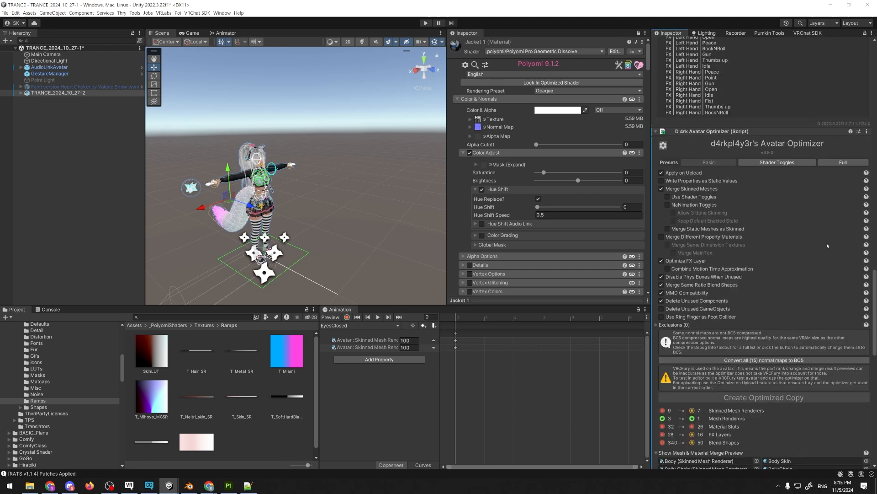
pyautogui.scroll(-5, 769, 268)
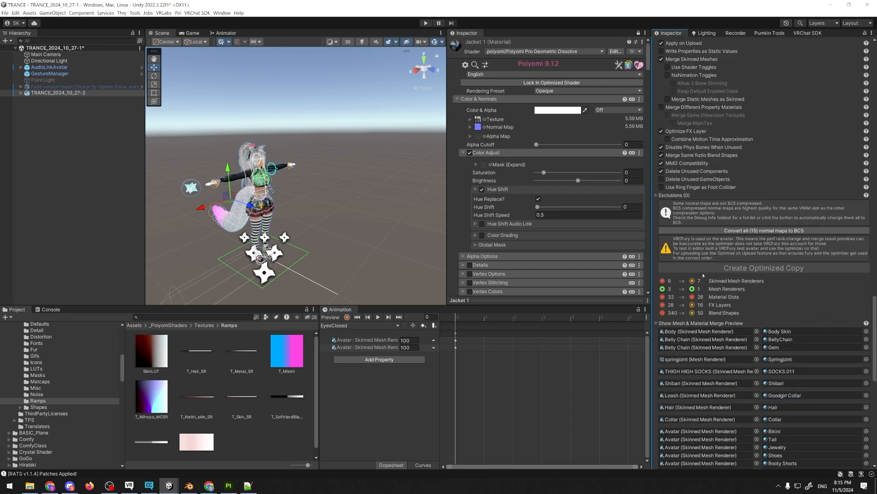
# Apply the Full preset to TRANCE_2024_10_27-2's Avatar Optimizer and review the mesh and material merge preview
pyautogui.scroll(4, 727, 313)
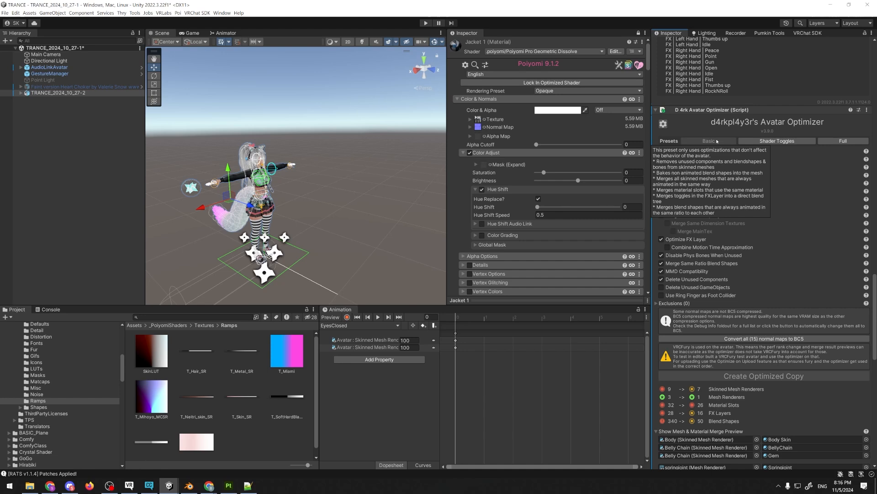
pyautogui.click(848, 143)
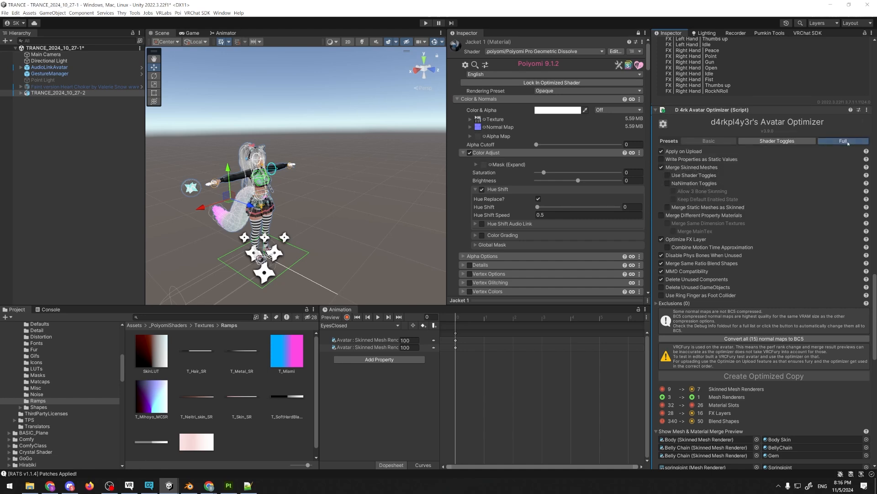
pyautogui.scroll(-2, 726, 208)
pyautogui.scroll(-2, 726, 208)
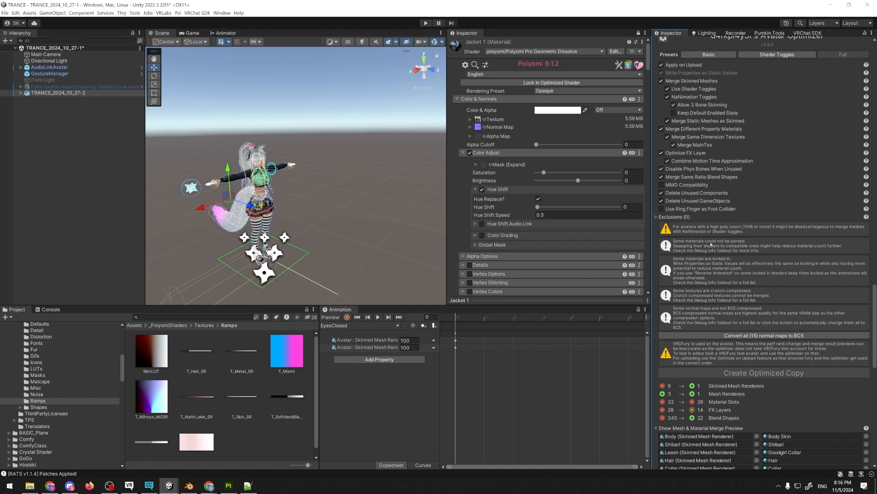
pyautogui.scroll(-3, 762, 202)
pyautogui.scroll(-7, 775, 200)
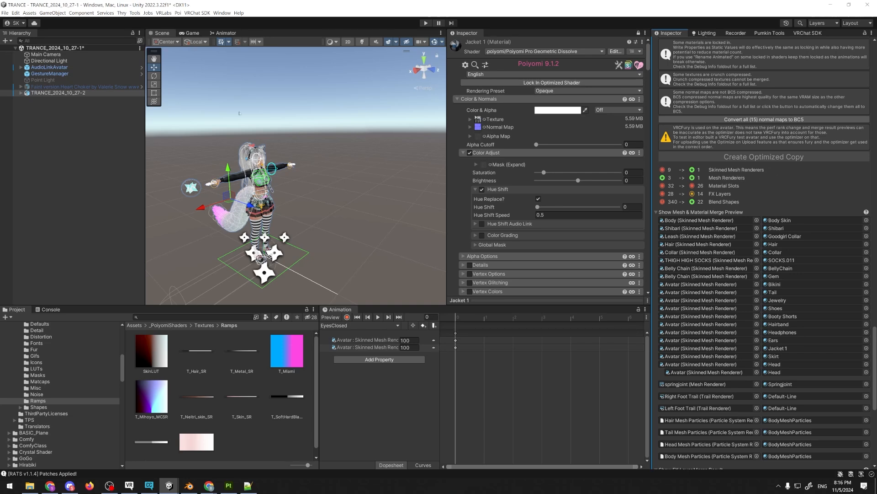
# Expand TRANCE_2024_10_27-2 in the hierarchy and examine its Avatar Optimizer options, notices and mesh and FX layer merge results
pyautogui.click(23, 94)
pyautogui.click(21, 93)
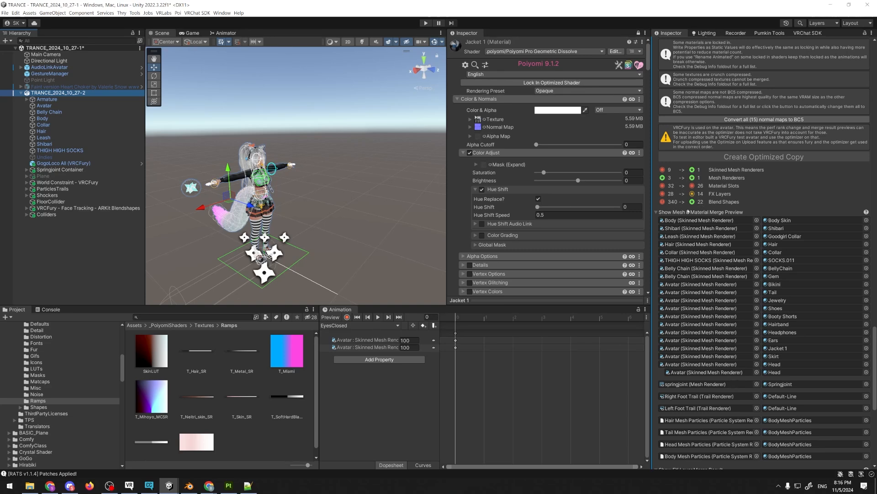
pyautogui.moveTo(678, 213)
pyautogui.scroll(3, 300, 173)
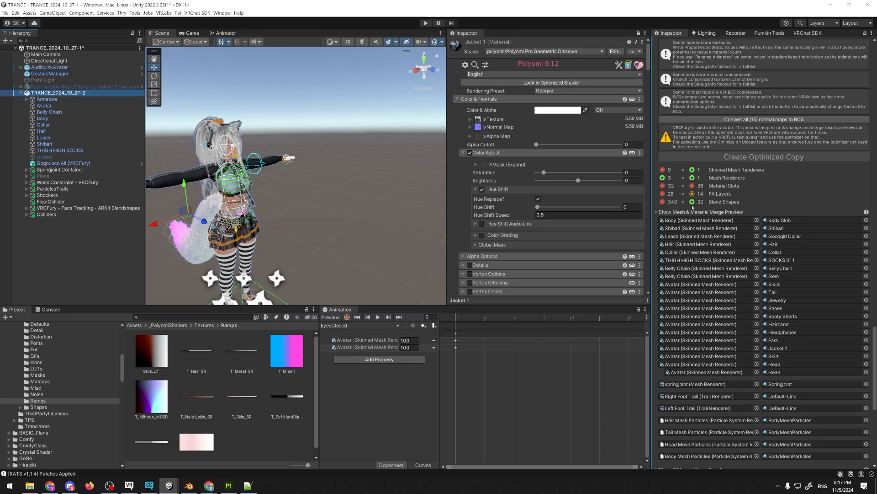
pyautogui.scroll(-3, 704, 204)
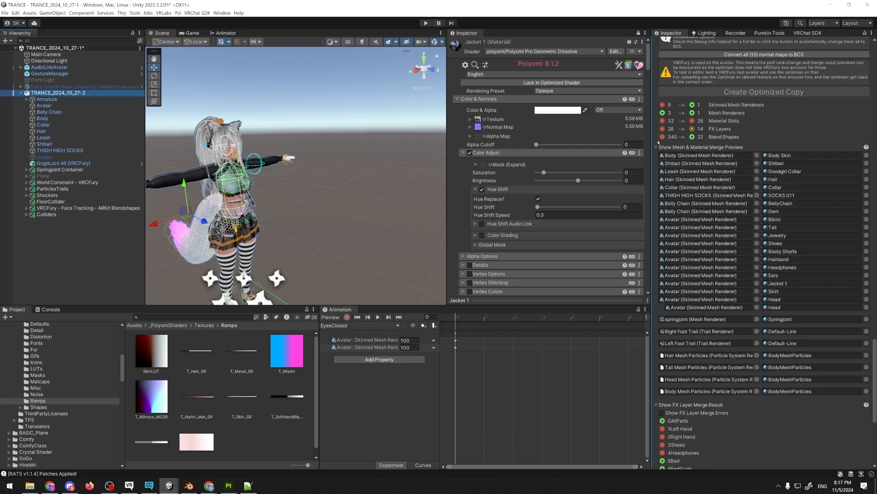
pyautogui.scroll(-8, 703, 192)
pyautogui.scroll(15, 762, 194)
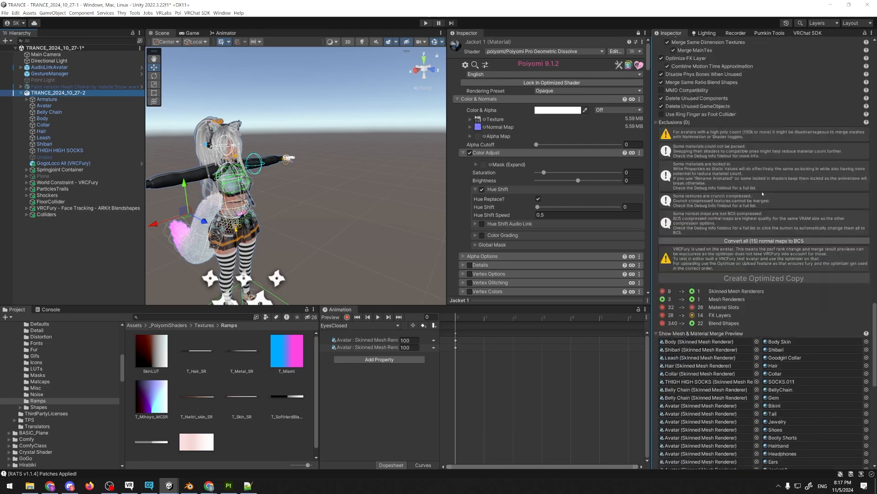
pyautogui.scroll(3, 762, 193)
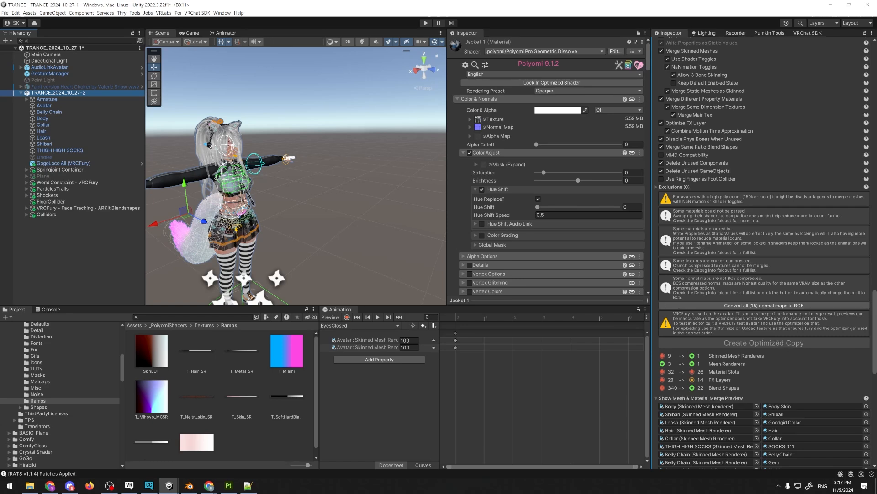
pyautogui.scroll(3, 707, 201)
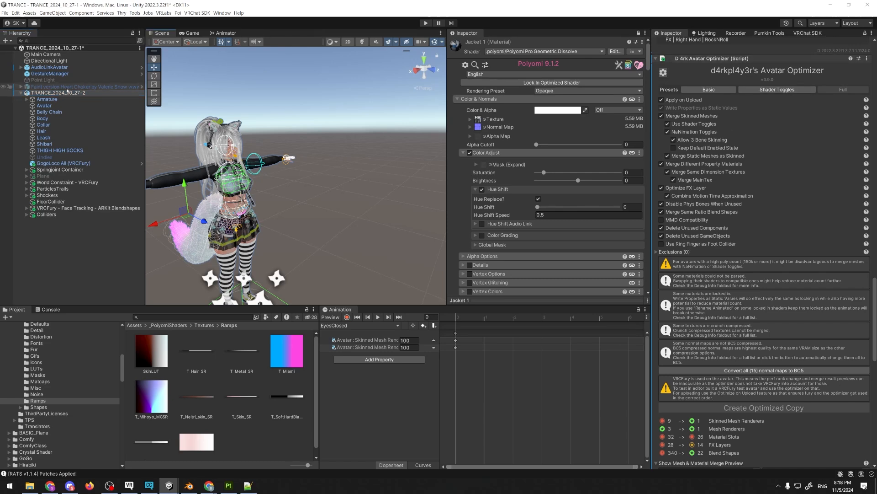
# Build a VRCFury editor test copy of TRANCE_2024_10_27-2 and look over the resulting avatar in the scene
pyautogui.click(135, 13)
pyautogui.moveTo(151, 70)
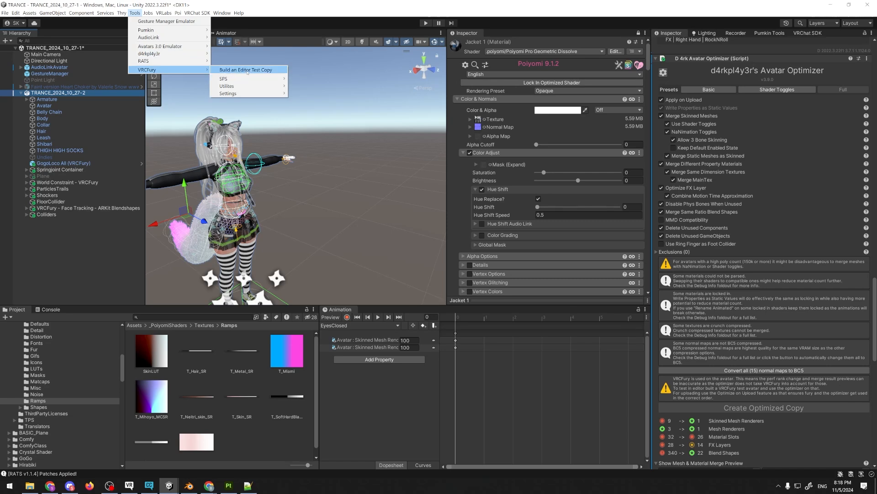
pyautogui.click(247, 72)
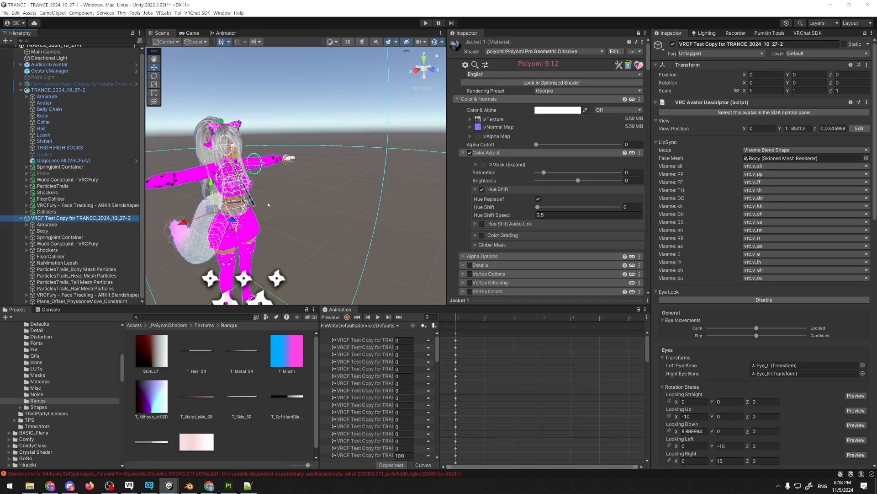
pyautogui.moveTo(290, 195); pyautogui.dragTo(256, 204, button='right')
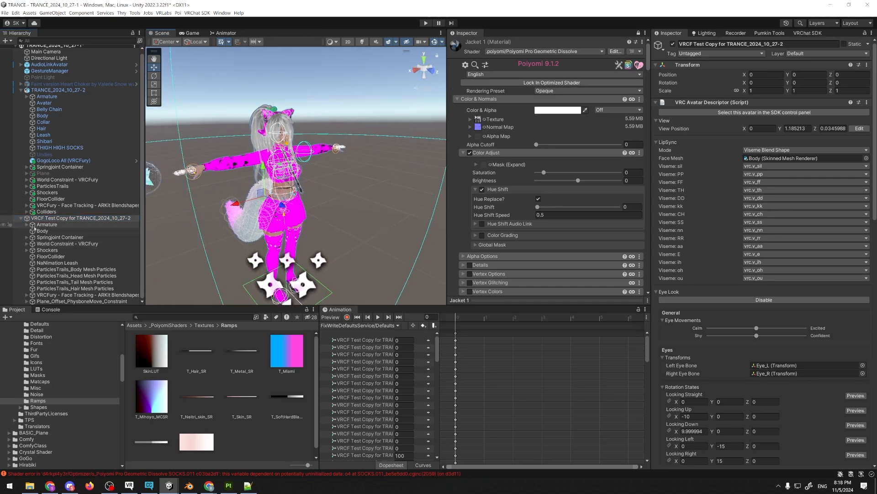
# Find the test copy's FX playable layer controller in the avatar descriptor and view the FX layer list in the Animator
pyautogui.scroll(-15, 549, 179)
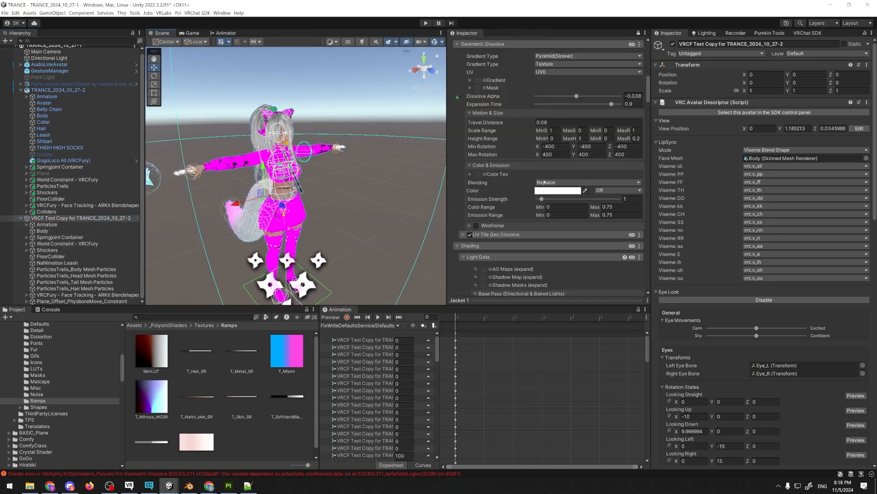
pyautogui.scroll(-8, 544, 182)
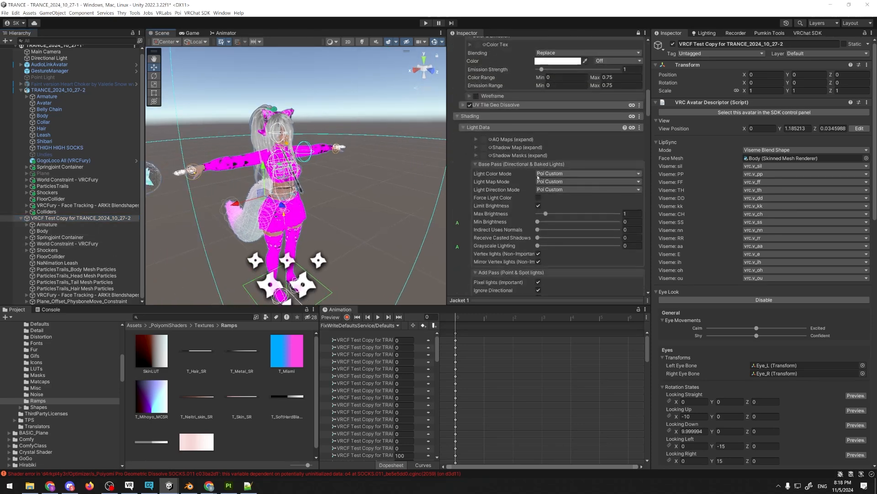
pyautogui.scroll(-5, 787, 161)
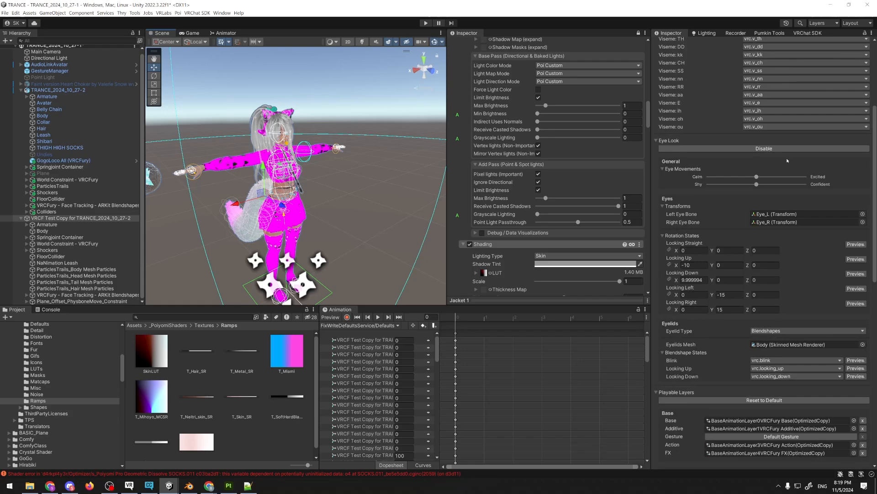
pyautogui.scroll(-4, 787, 161)
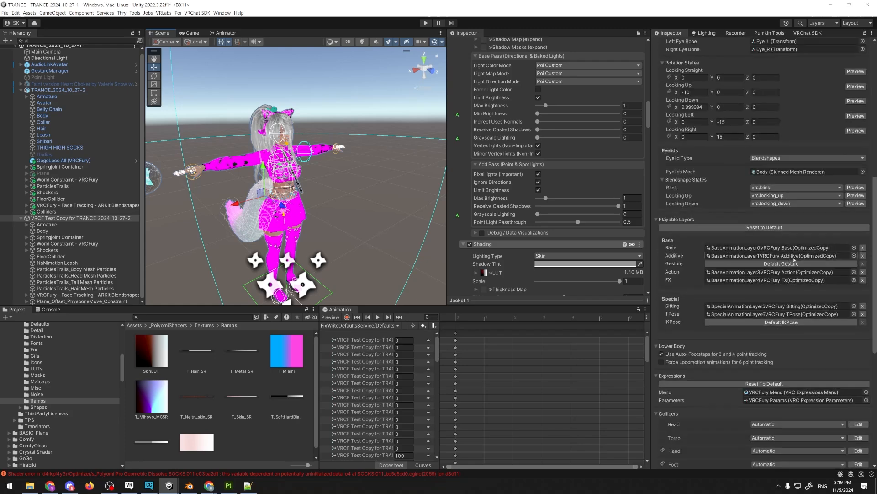
pyautogui.click(784, 280)
pyautogui.click(224, 32)
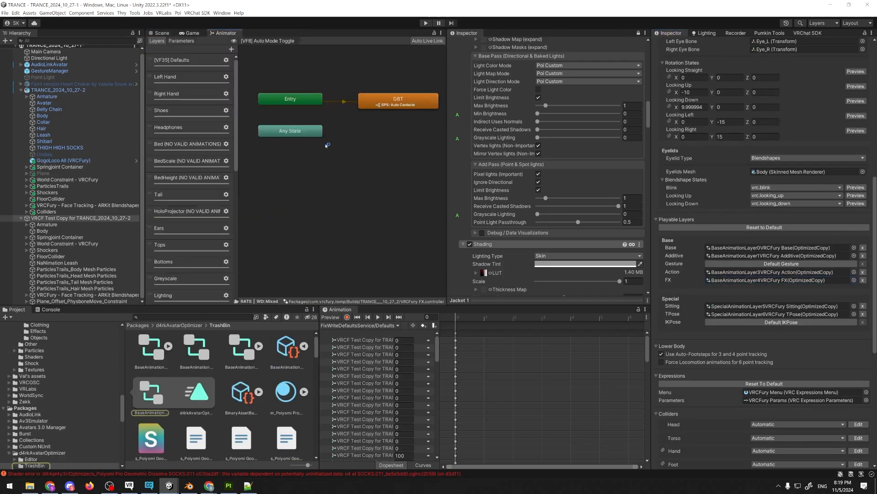
pyautogui.scroll(-8, 201, 171)
pyautogui.scroll(-2, 201, 172)
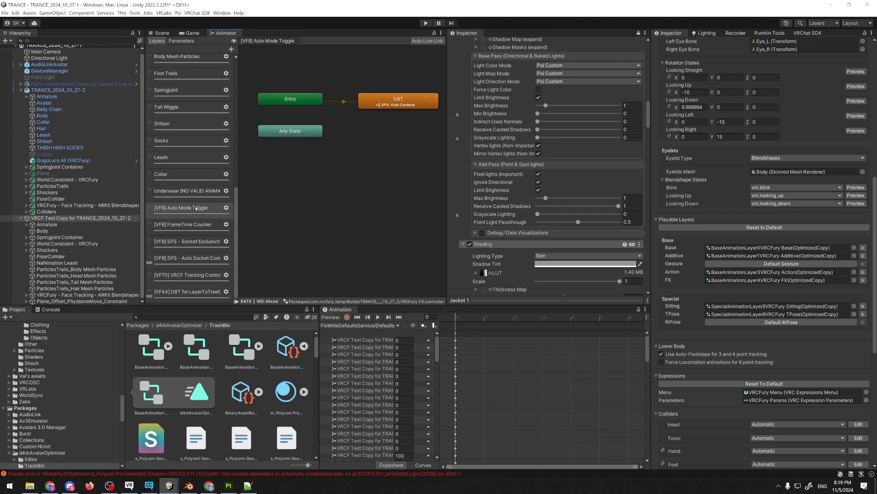
# Examine the state graphs of the VRCFury-generated FX layers, from Auto Mode Toggle through DBT for LayerToTree
pyautogui.click(165, 216)
pyautogui.click(163, 229)
pyautogui.click(168, 247)
pyautogui.click(171, 229)
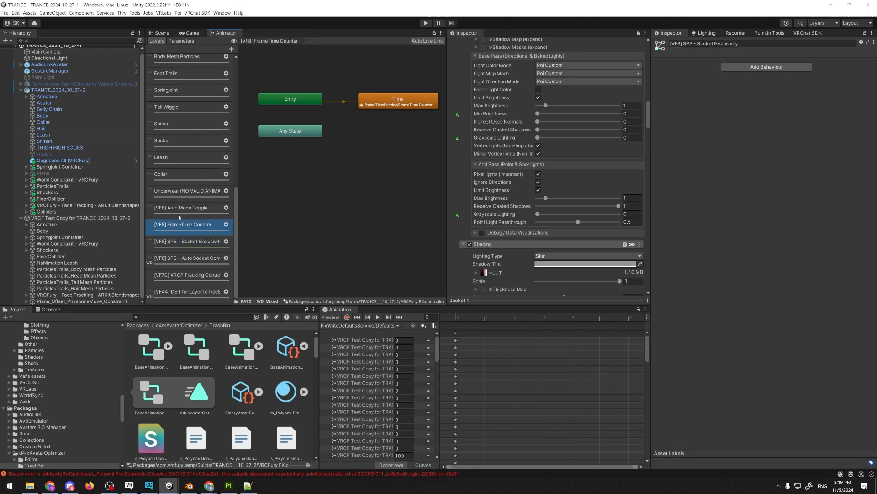
pyautogui.click(174, 213)
pyautogui.click(178, 229)
pyautogui.click(179, 241)
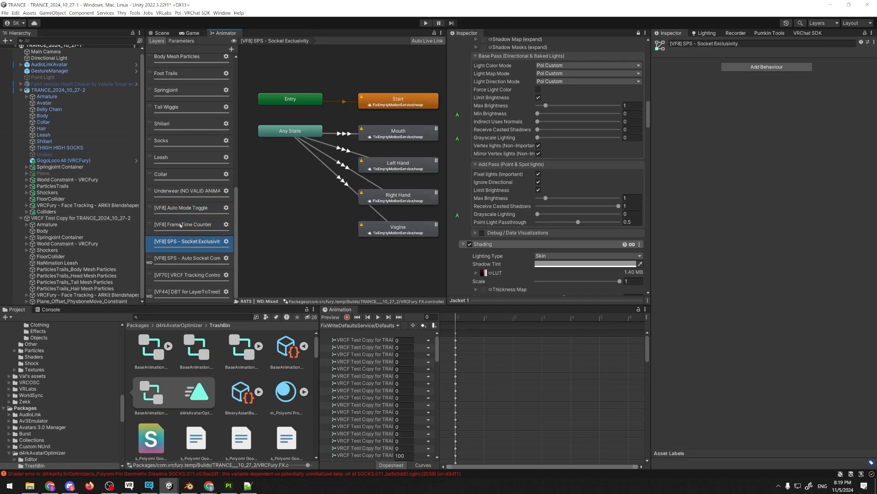
pyautogui.click(181, 224)
pyautogui.click(184, 244)
pyautogui.click(186, 256)
pyautogui.click(187, 274)
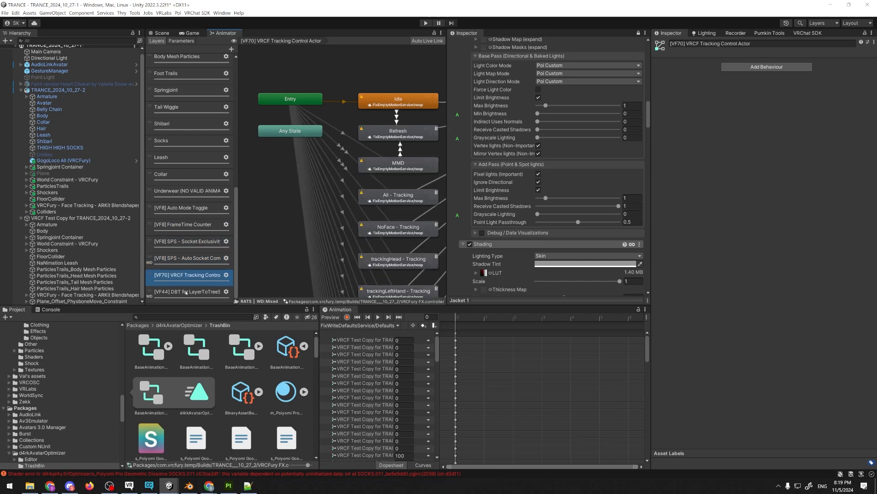
pyautogui.click(187, 291)
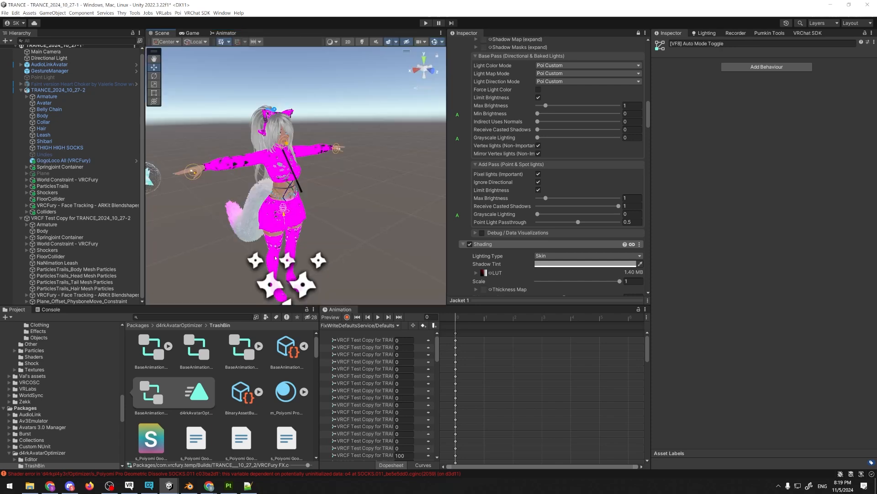
# Add the D4rk Avatar Optimizer component to the VRCF test copy and review its options and merge preview
pyautogui.click(47, 218)
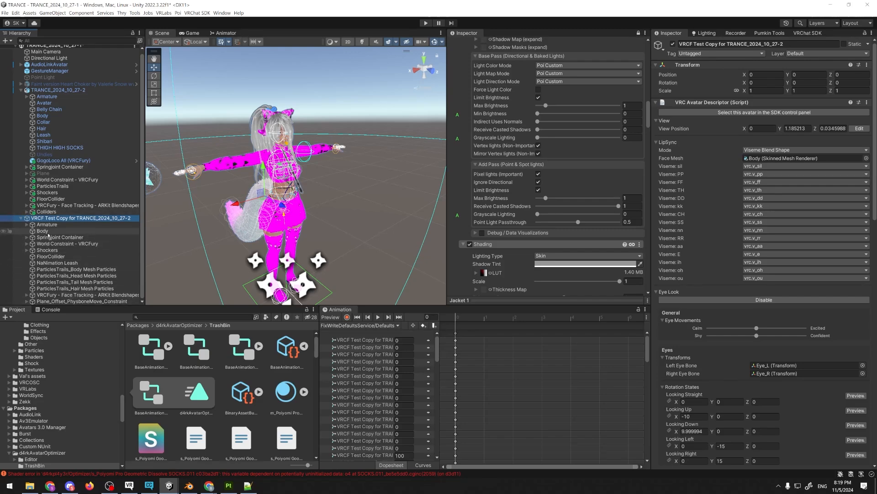
pyautogui.scroll(-15, 826, 229)
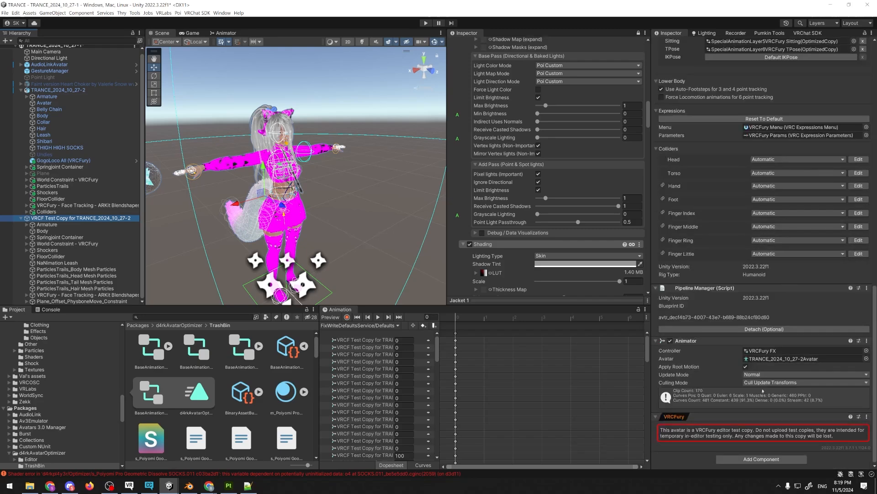
pyautogui.click(791, 460)
pyautogui.click(763, 336)
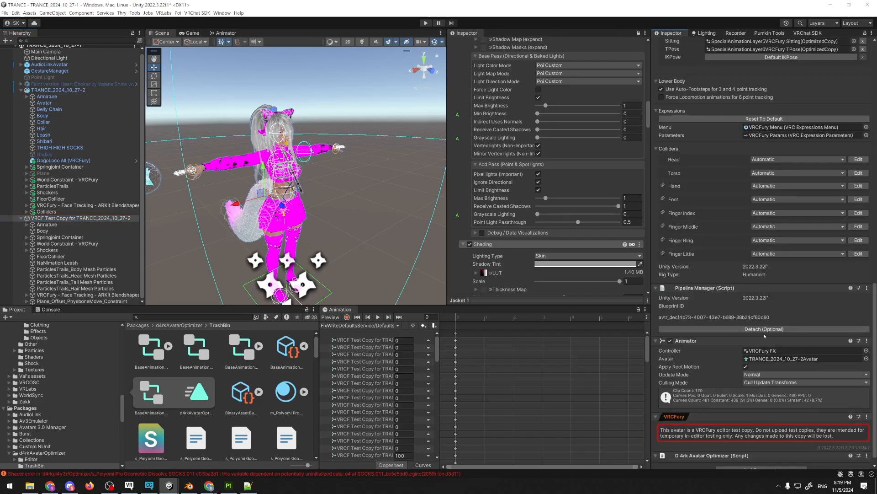
pyautogui.scroll(-9, 864, 236)
pyautogui.scroll(-10, 800, 251)
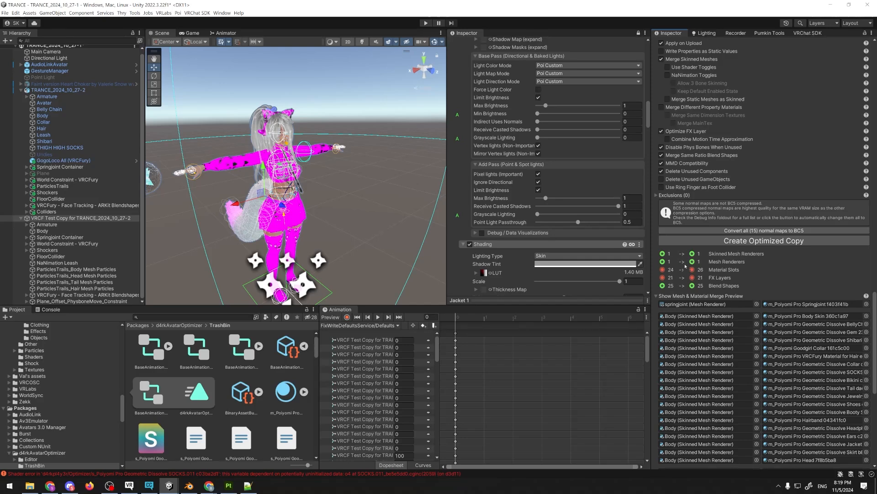
# Create an optimized copy from the VRCF test copy and select the new avatar root
pyautogui.click(727, 244)
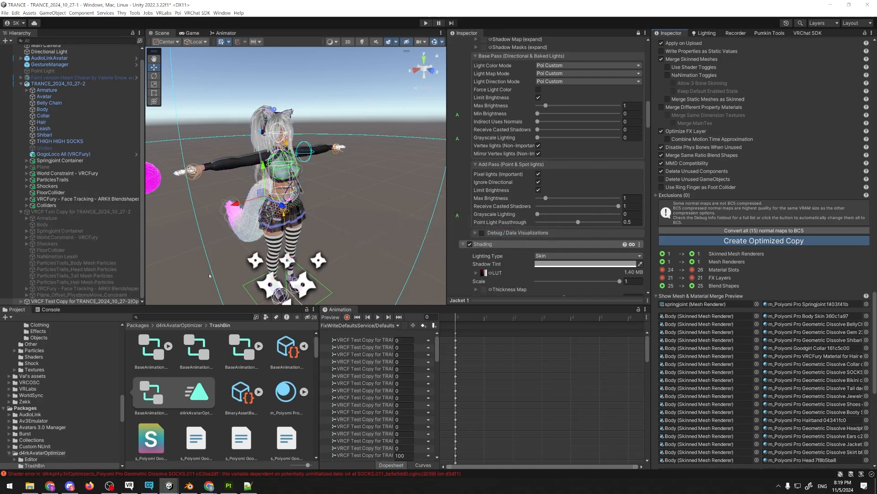
pyautogui.click(67, 212)
pyautogui.click(78, 301)
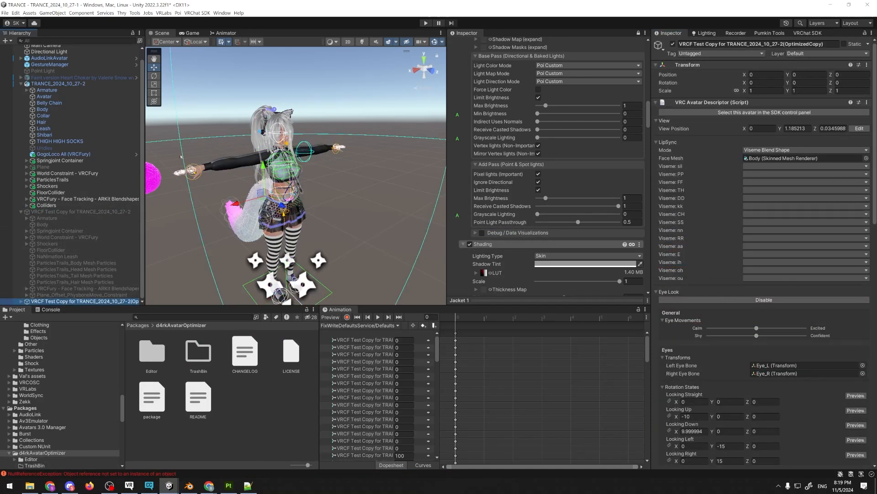
pyautogui.moveTo(180, 255); pyautogui.dragTo(153, 292, button='right')
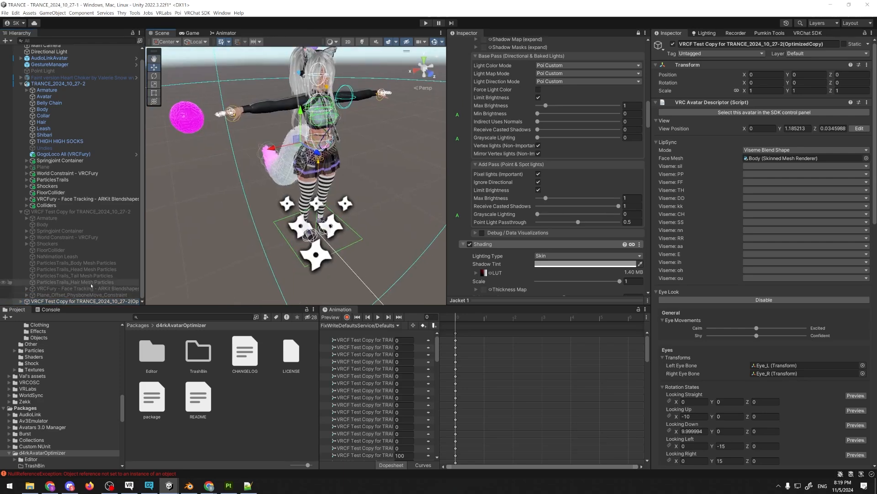
# Expand the optimized copy and inspect the Skinned Mesh Renderer and material list of its Body object
pyautogui.click(21, 301)
pyautogui.scroll(-3, 32, 274)
pyautogui.click(46, 231)
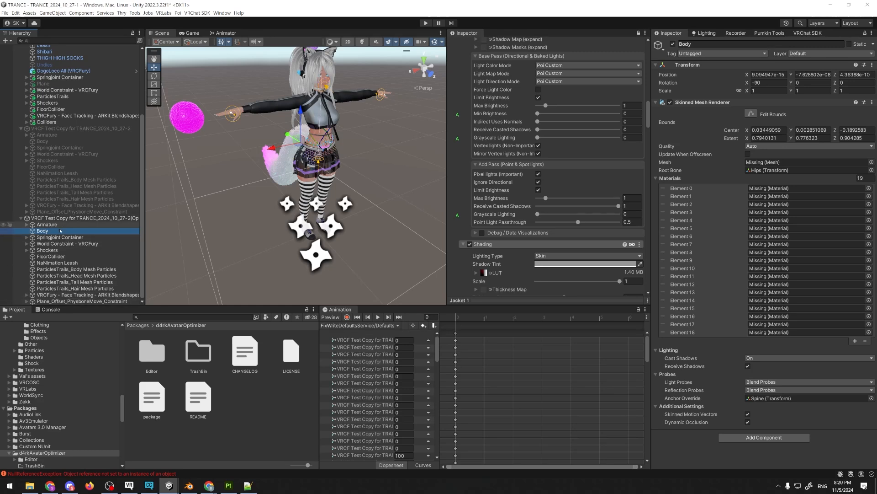
pyautogui.scroll(4, 100, 215)
pyautogui.moveTo(183, 176); pyautogui.dragTo(188, 151, button='right')
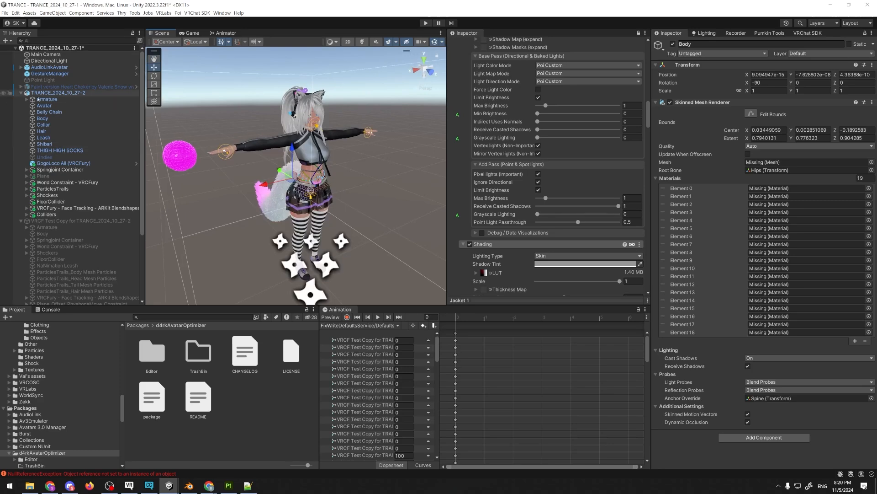
# Compare the original avatar's Body, Belly Chain, Collar, Hair and Leash meshes with the optimized copy's Body
pyautogui.click(48, 118)
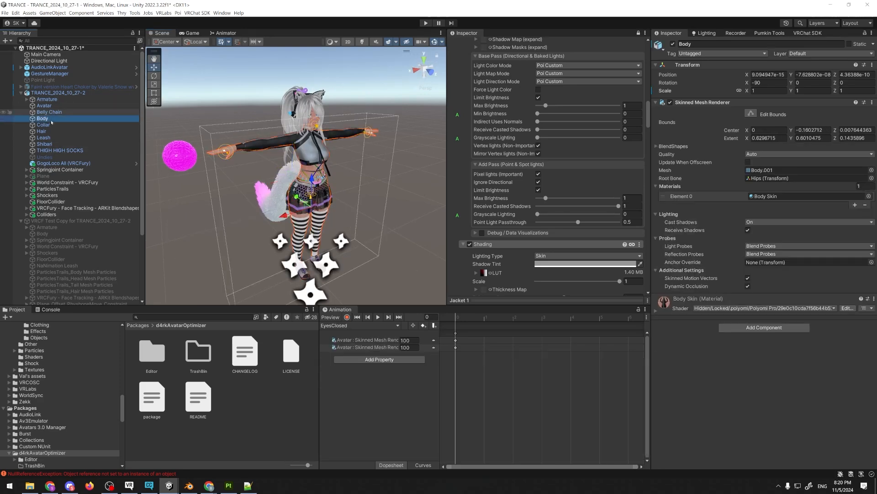
pyautogui.click(48, 112)
pyautogui.click(48, 125)
pyautogui.click(48, 131)
pyautogui.click(48, 137)
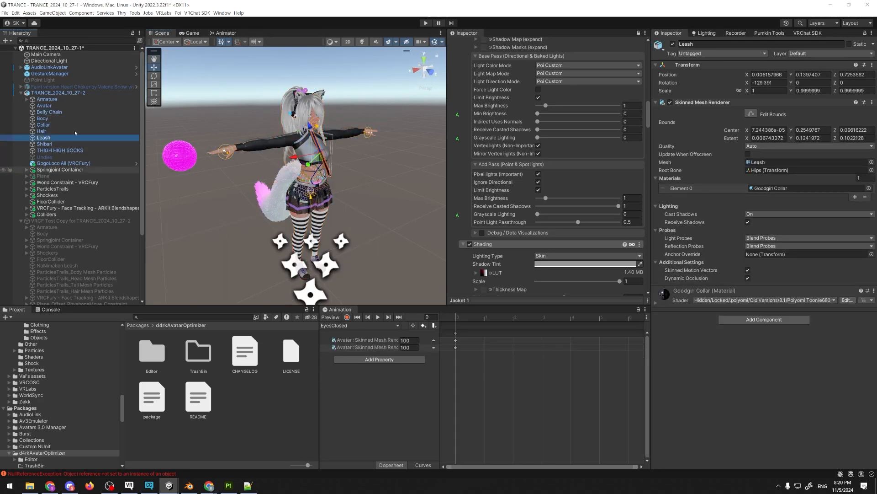
pyautogui.scroll(-5, 106, 114)
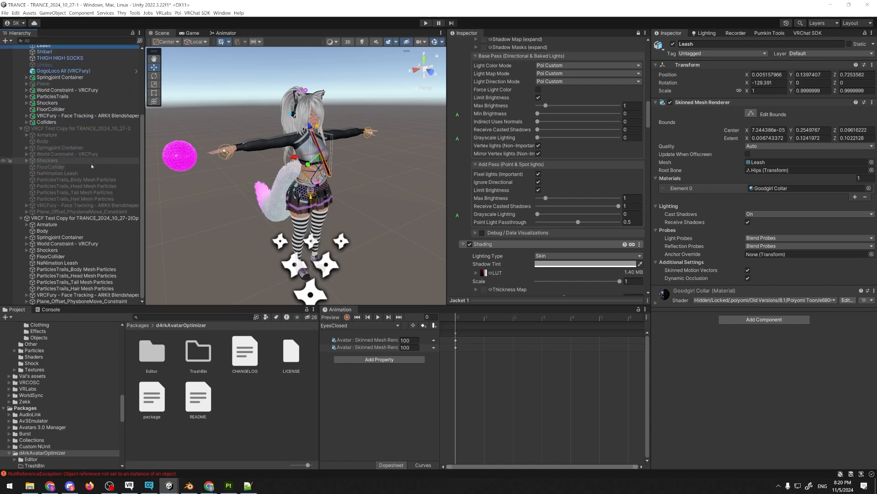
pyautogui.click(43, 231)
pyautogui.moveTo(215, 243); pyautogui.dragTo(221, 225, button='right')
# Examine the optimized copy's VRC Avatar Descriptor, including its visemes, eye look and playable layers
pyautogui.click(119, 218)
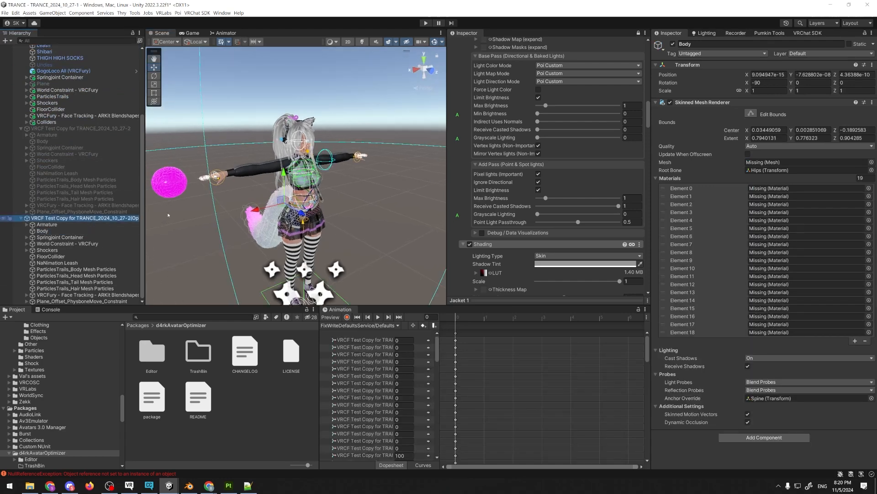
pyautogui.scroll(5, 97, 132)
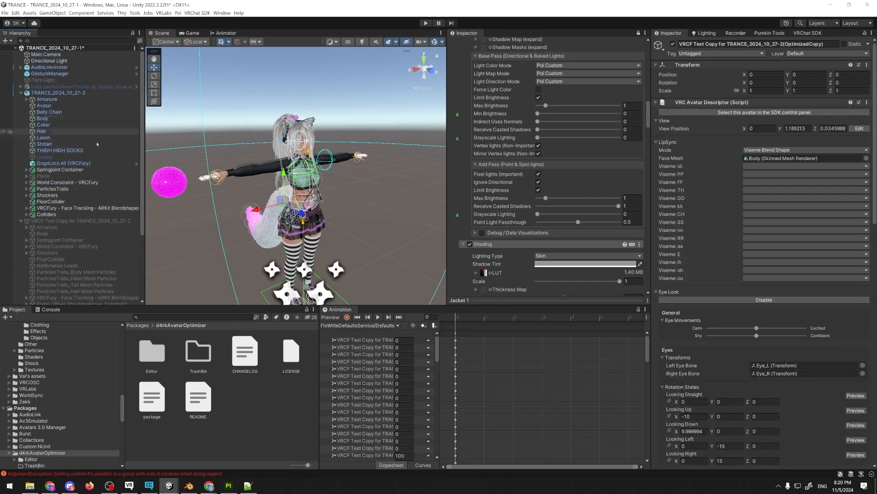
pyautogui.click(64, 92)
pyautogui.scroll(-4, 92, 160)
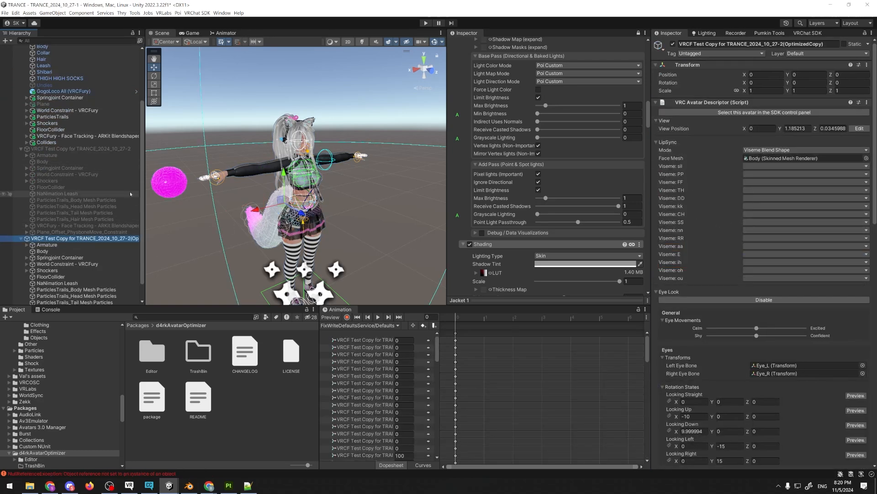
pyautogui.scroll(-5, 731, 223)
pyautogui.scroll(-8, 701, 224)
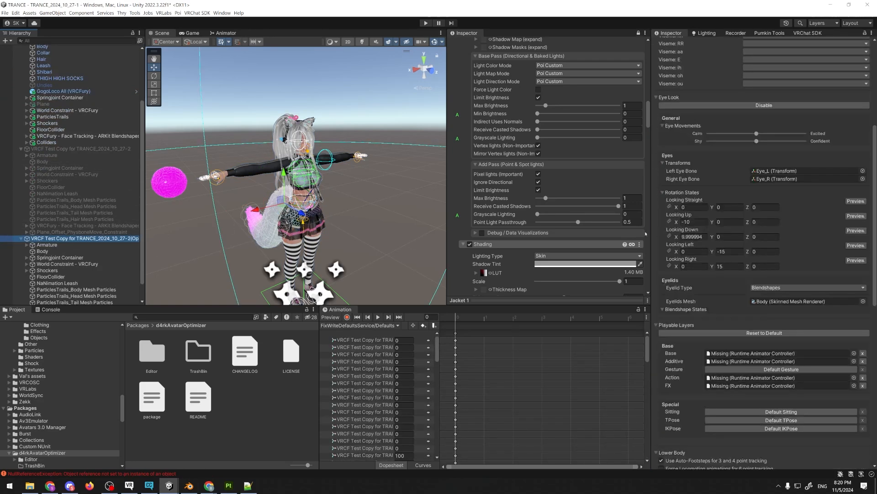
# Open the d4rkpl4y3r Avatar Optimizer settings window
pyautogui.scroll(-6, 701, 224)
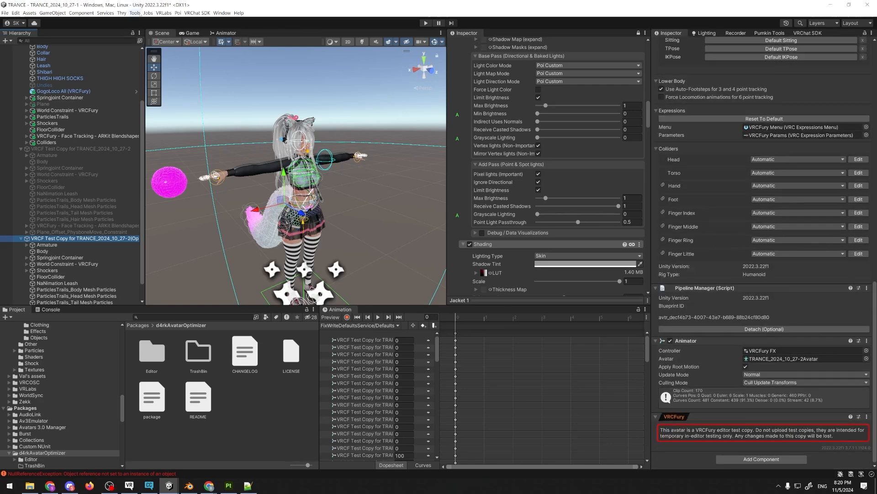
pyautogui.click(135, 13)
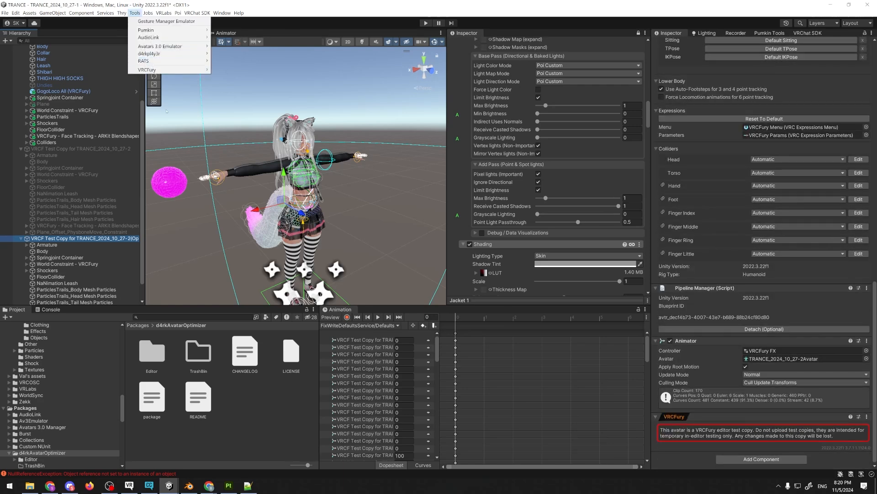
pyautogui.click(135, 13)
pyautogui.click(135, 13)
pyautogui.moveTo(151, 54)
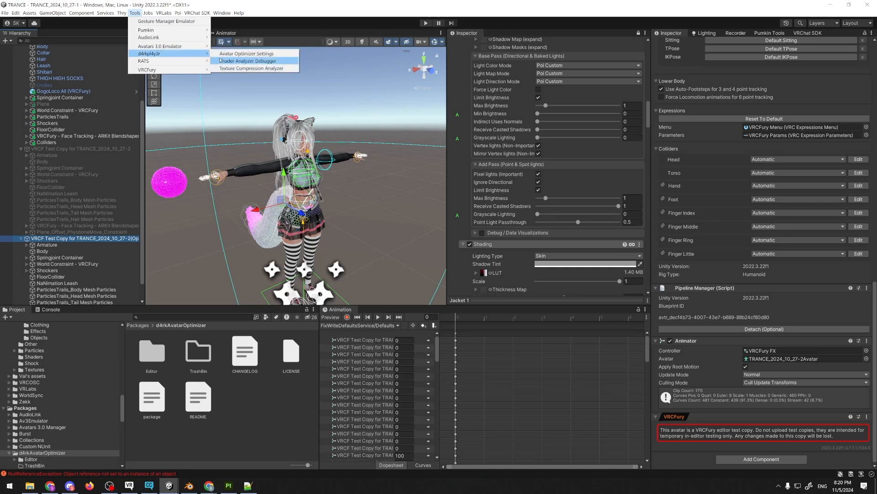
pyautogui.click(225, 54)
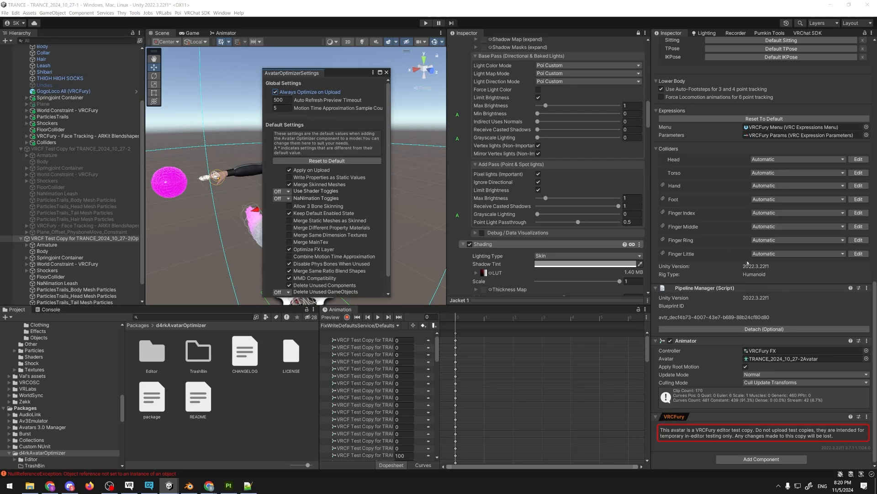
# Select the VRCF test copy and review its Avatar Optimizer options and merge preview, plus its avatar descriptor settings
pyautogui.scroll(5, 747, 265)
pyautogui.click(78, 148)
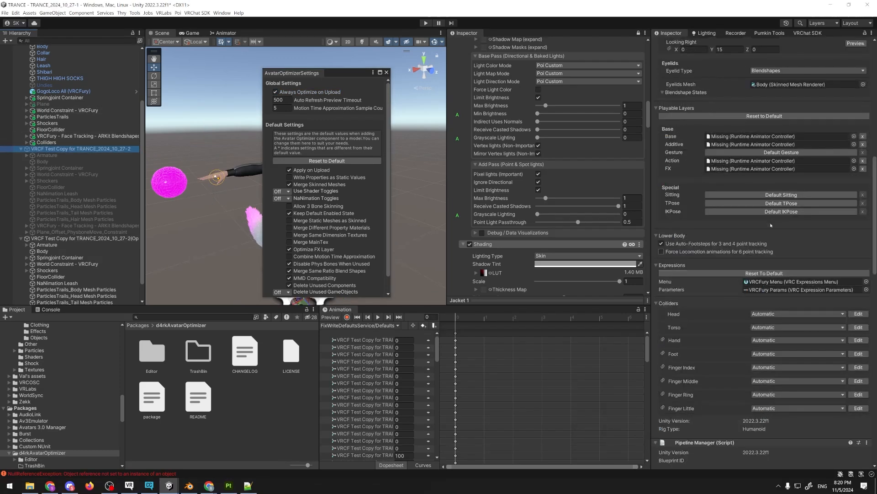
pyautogui.scroll(-8, 770, 225)
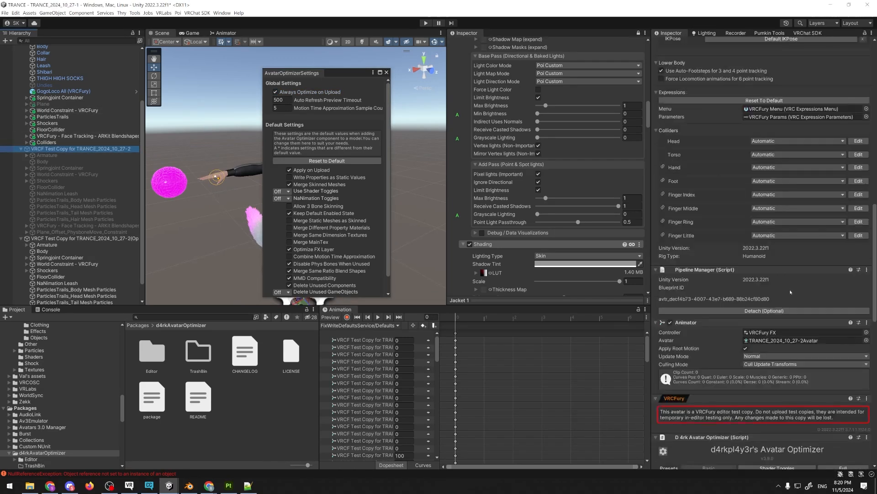
pyautogui.scroll(-10, 791, 291)
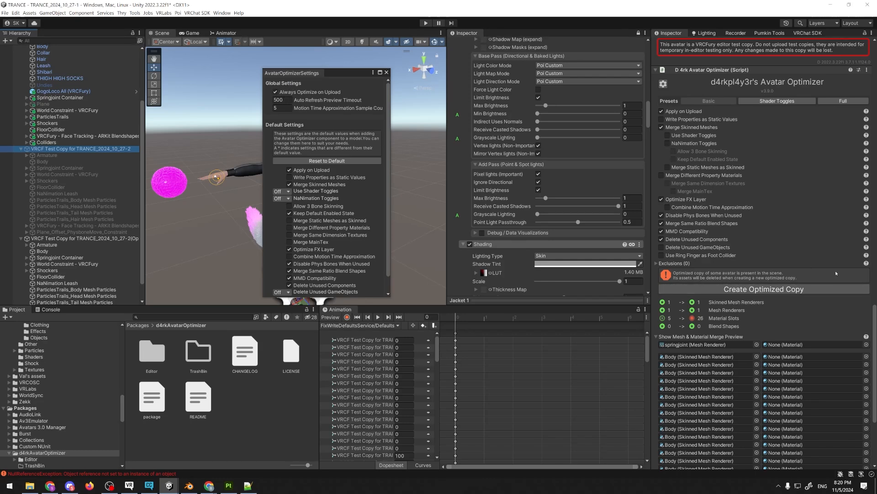
pyautogui.scroll(3, 746, 218)
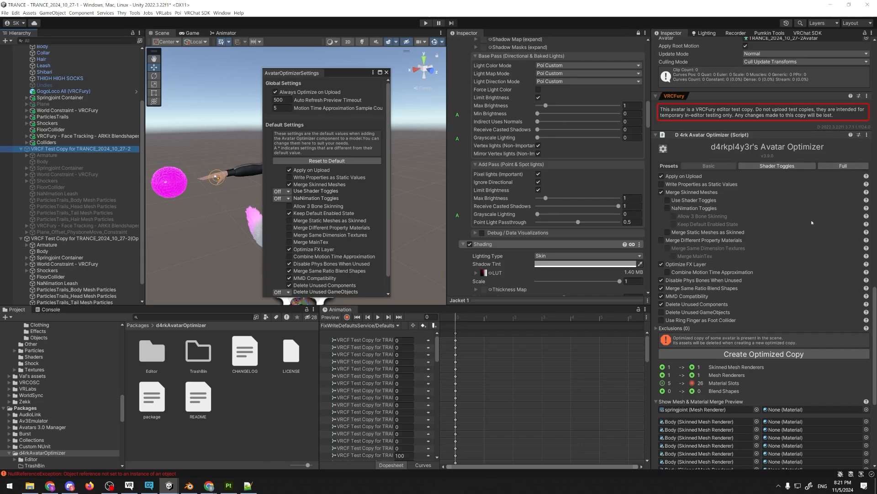
pyautogui.hotkey('alt', 'Tab')
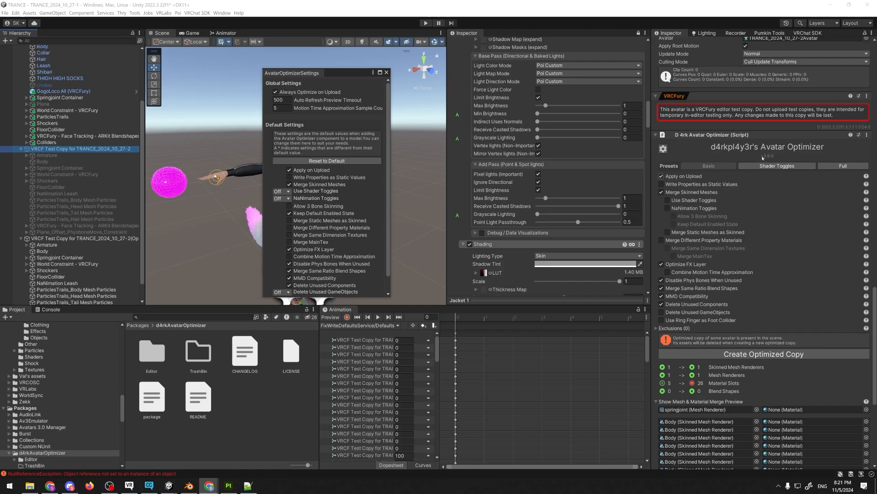
pyautogui.scroll(7, 782, 154)
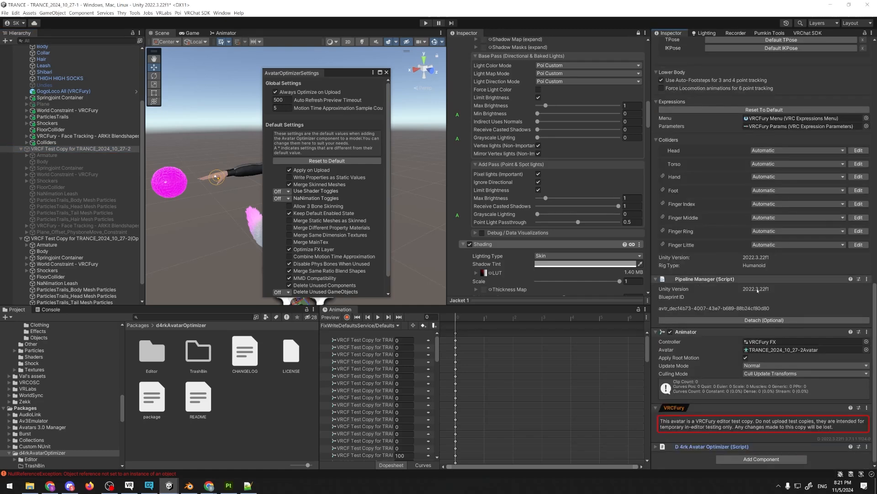
pyautogui.scroll(5, 753, 292)
pyautogui.scroll(4, 753, 291)
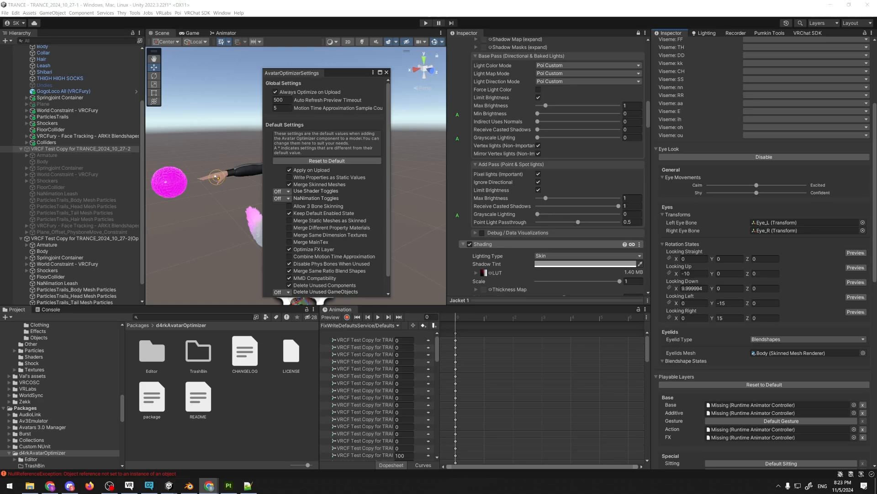
# Switch to the VRChat Performance Ranks page in Chrome and check the PC triangle limits
pyautogui.hotkey('alt', 'Tab')
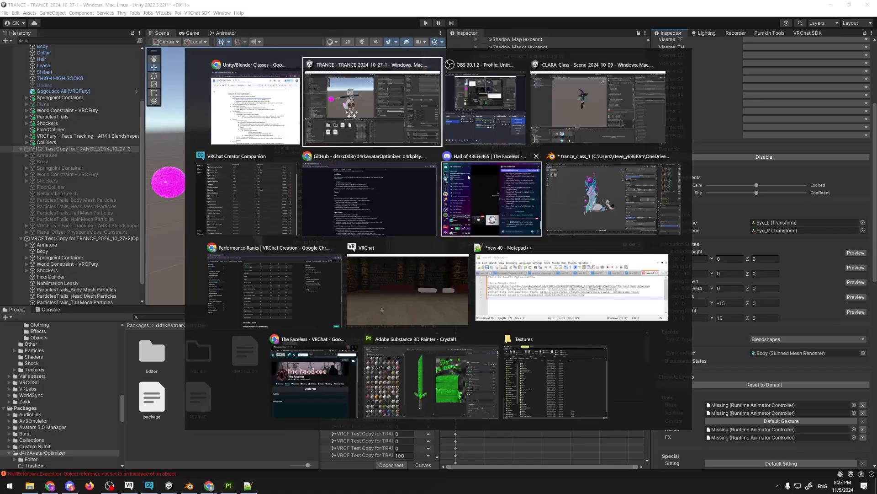
pyautogui.hotkey('alt', 'Tab')
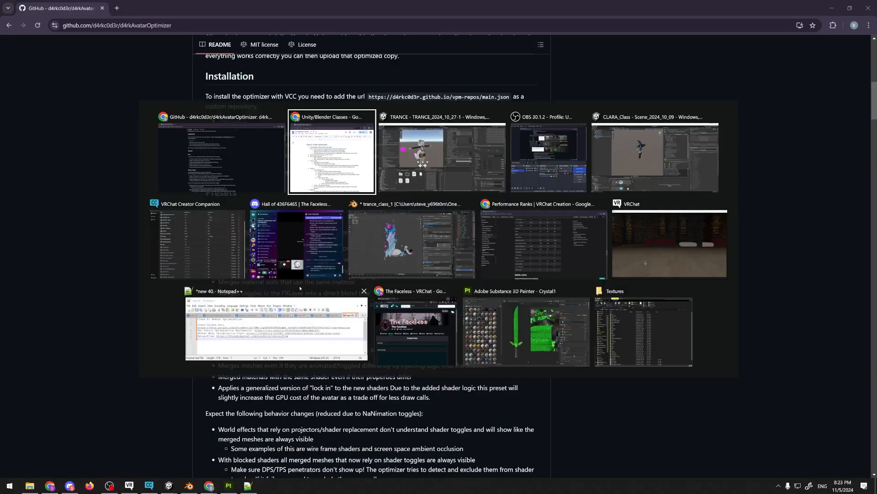
pyautogui.click(588, 259)
pyautogui.scroll(7, 377, 167)
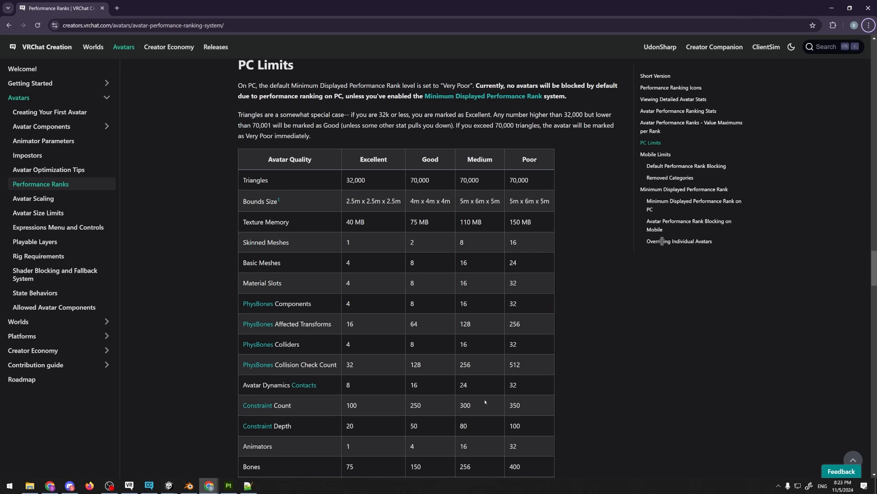
pyautogui.moveTo(243, 179); pyautogui.dragTo(337, 186)
pyautogui.moveTo(405, 180); pyautogui.dragTo(431, 180)
# Switch to Blender and delete the temple scenery and the avatar's leggings
pyautogui.hotkey('alt', 'Tab')
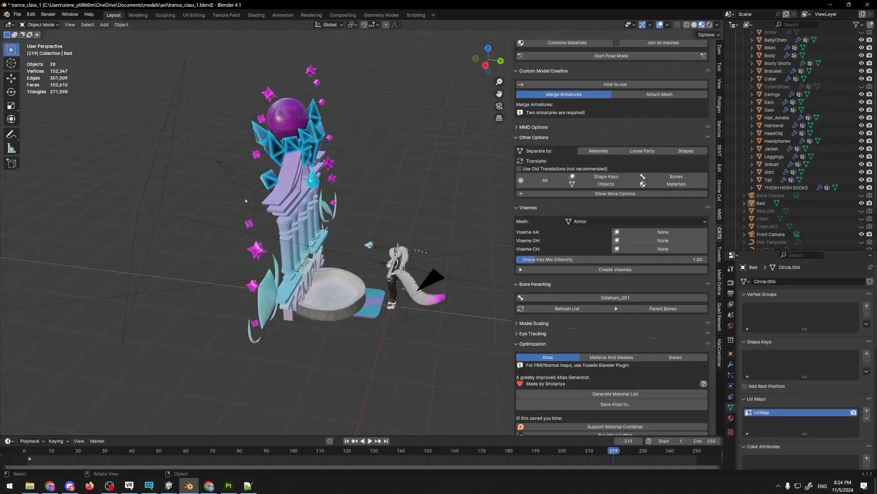
pyautogui.moveTo(417, 246); pyautogui.dragTo(143, 151, button='middle')
pyautogui.click(157, 110)
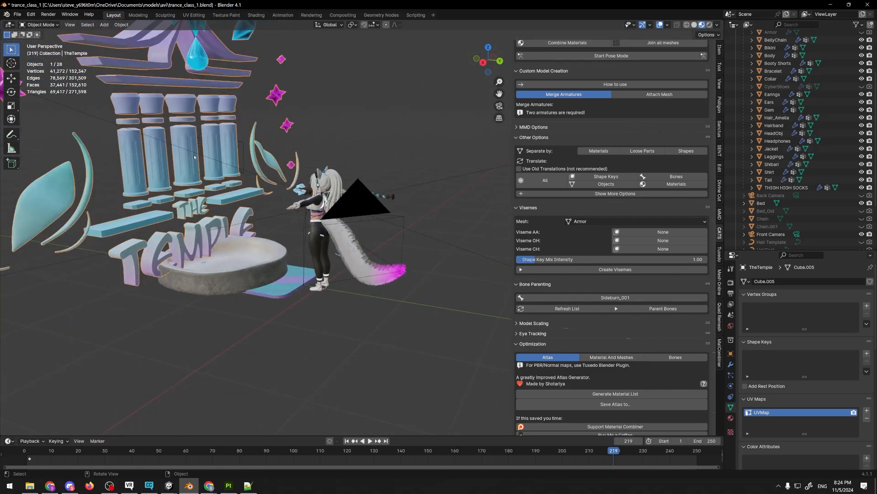
pyautogui.press('Delete')
pyautogui.moveTo(158, 110); pyautogui.dragTo(197, 122, button='middle')
pyautogui.click(339, 320)
pyautogui.press('Delete')
pyautogui.moveTo(338, 320); pyautogui.dragTo(434, 283, button='middle')
pyautogui.scroll(4, 454, 252)
pyautogui.click(455, 254)
pyautogui.press('Delete')
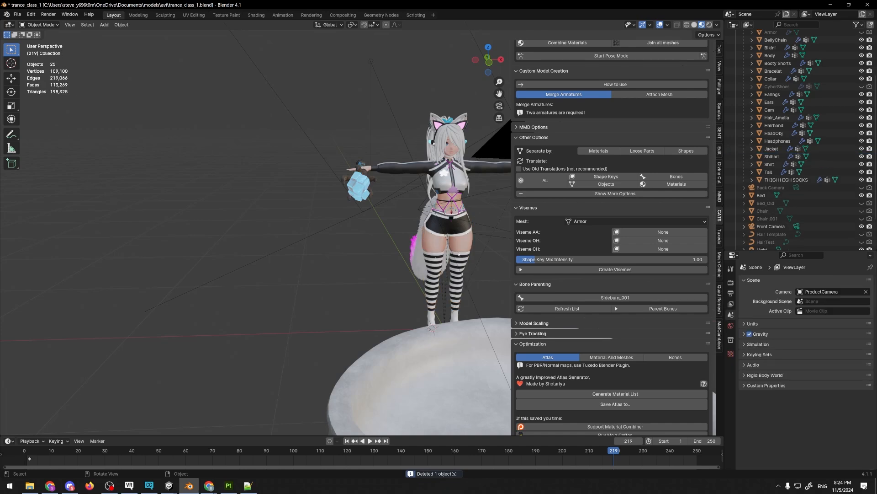
# Delete the avatar's thigh-high socks
pyautogui.moveTo(455, 254); pyautogui.dragTo(347, 297, button='middle')
pyautogui.scroll(2, 430, 255)
pyautogui.click(372, 338)
pyautogui.moveTo(372, 338); pyautogui.dragTo(377, 215, button='middle')
pyautogui.press('Delete')
# Set the Body mesh's Thigh High Squish shape key to 0
pyautogui.click(384, 305)
pyautogui.scroll(5, 378, 208)
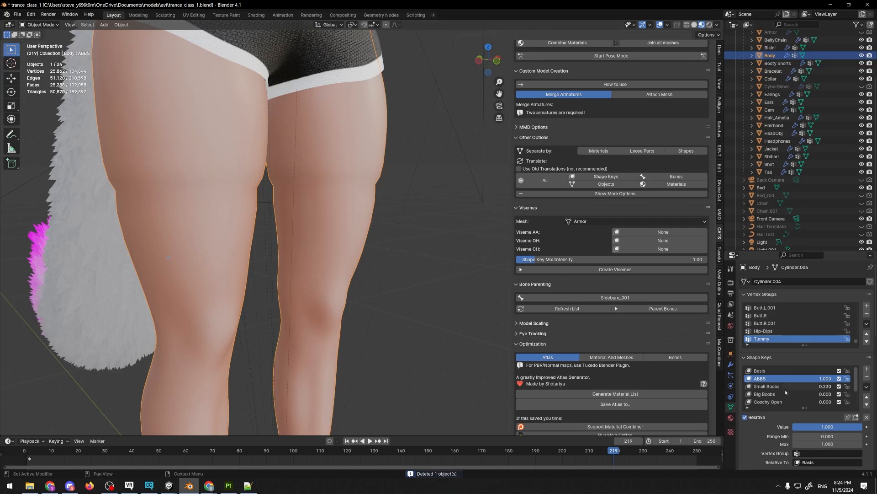
pyautogui.scroll(-3, 788, 374)
pyautogui.click(786, 386)
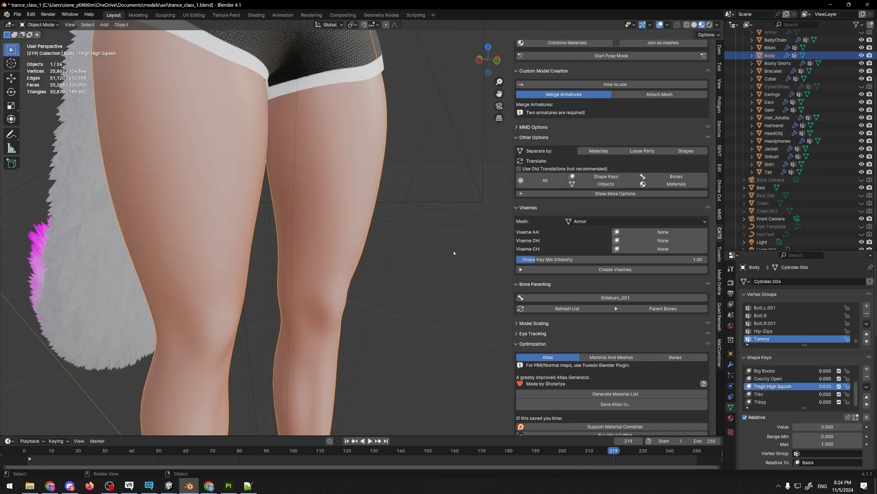
pyautogui.scroll(-7, 434, 253)
pyautogui.click(415, 253)
pyautogui.scroll(5, 451, 253)
pyautogui.scroll(-2, 480, 255)
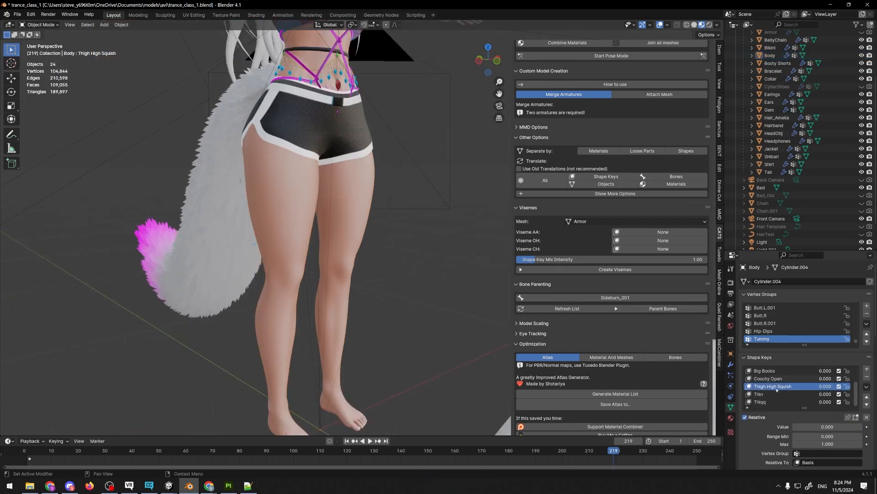
# Delete the staff held in the avatar's hand
pyautogui.moveTo(383, 137); pyautogui.dragTo(365, 144, button='middle')
pyautogui.keyDown('shift'); pyautogui.moveTo(365, 59); pyautogui.dragTo(353, 205, button='middle'); pyautogui.keyUp('shift')
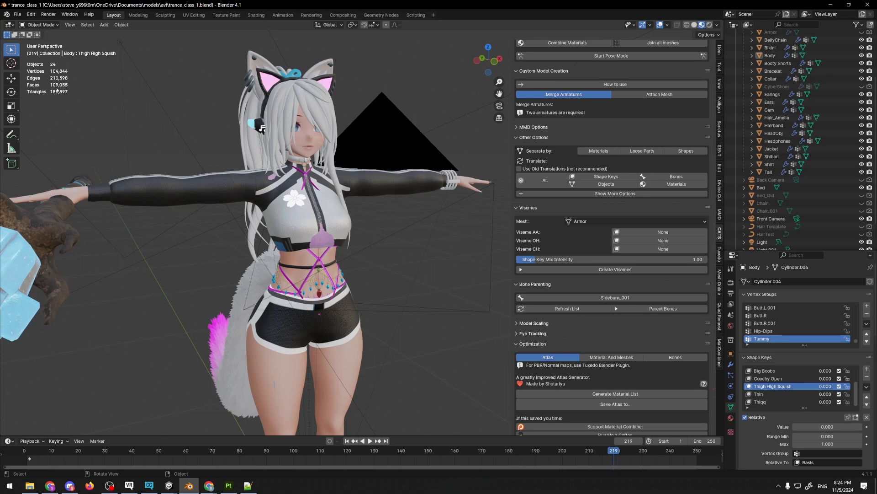
pyautogui.scroll(-2, 177, 227)
pyautogui.click(151, 233)
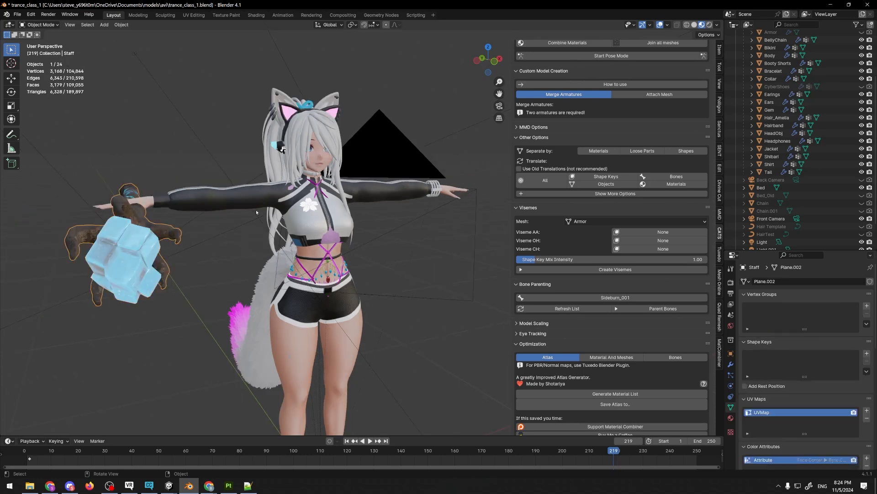
pyautogui.scroll(-2, 219, 219)
pyautogui.moveTo(259, 214); pyautogui.dragTo(279, 219, button='middle')
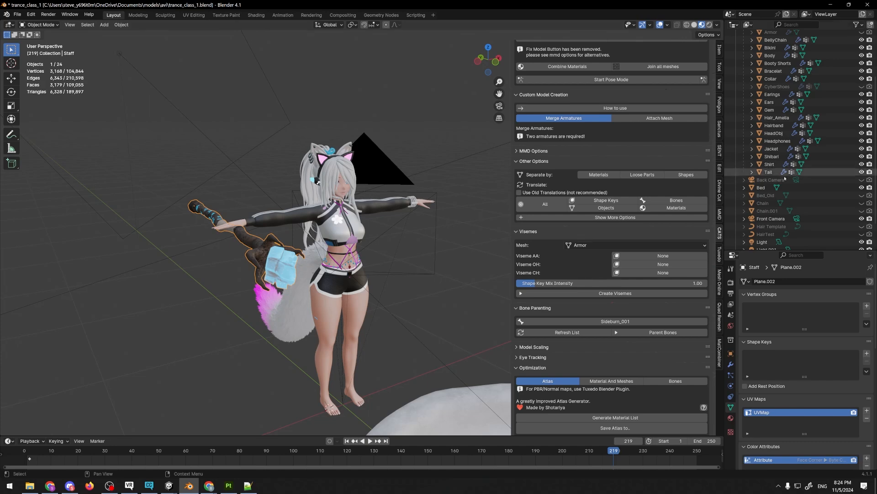
pyautogui.press('Delete')
# Delete the Shibari rope harness from the avatar's torso
pyautogui.click(267, 225)
pyautogui.scroll(4, 267, 226)
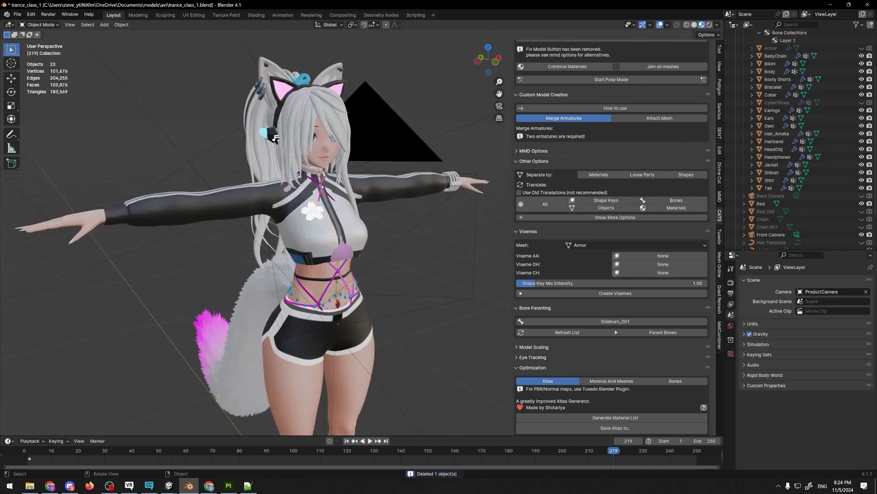
pyautogui.click(321, 185)
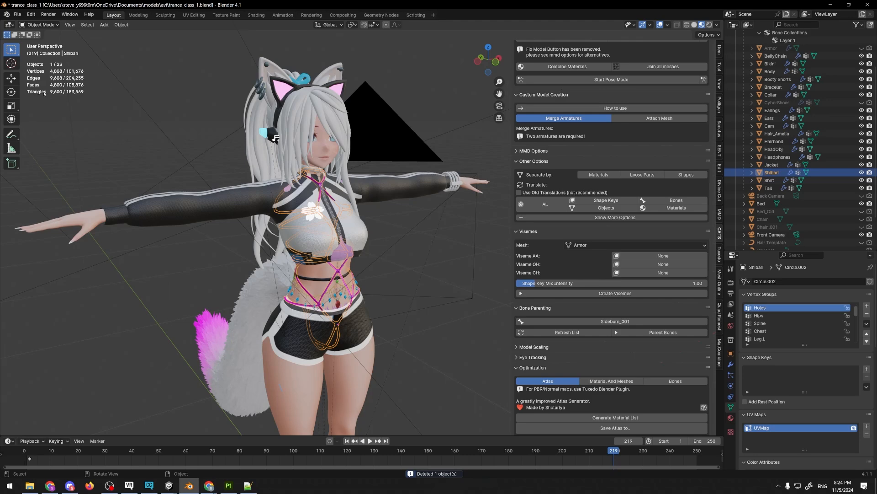
pyautogui.press('Delete')
pyautogui.scroll(3, 195, 238)
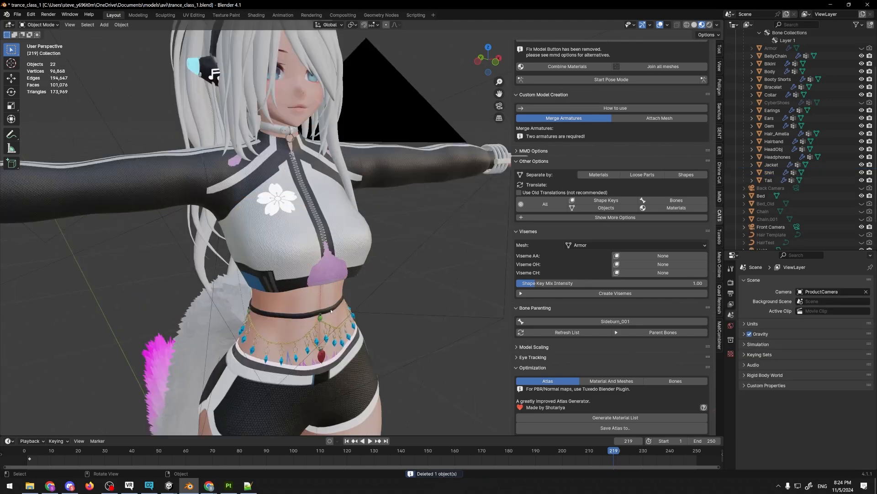
# Isolate the BellyChain to inspect its mesh density, restore the full scene and delete the BellyChain
pyautogui.click(332, 310)
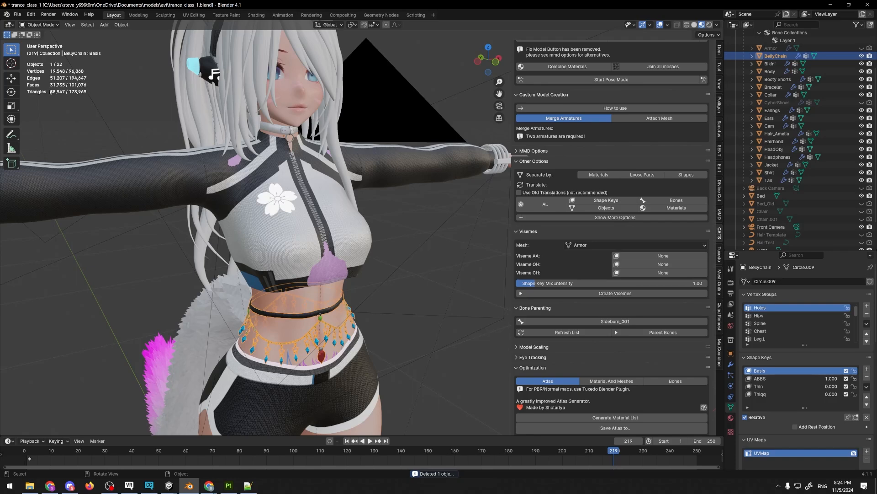
pyautogui.scroll(2, 275, 233)
pyautogui.moveTo(200, 266); pyautogui.dragTo(211, 242, button='middle')
pyautogui.press('KP_Divide')
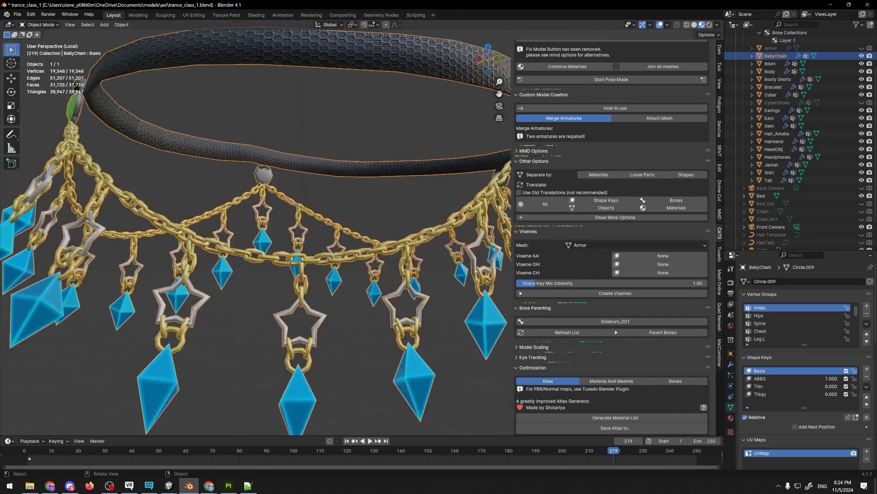
pyautogui.scroll(3, 359, 311)
pyautogui.press('Tab')
pyautogui.moveTo(359, 311); pyautogui.dragTo(185, 311, button='middle')
pyautogui.scroll(-9, 237, 283)
pyautogui.press('Tab')
pyautogui.press('KP_Divide')
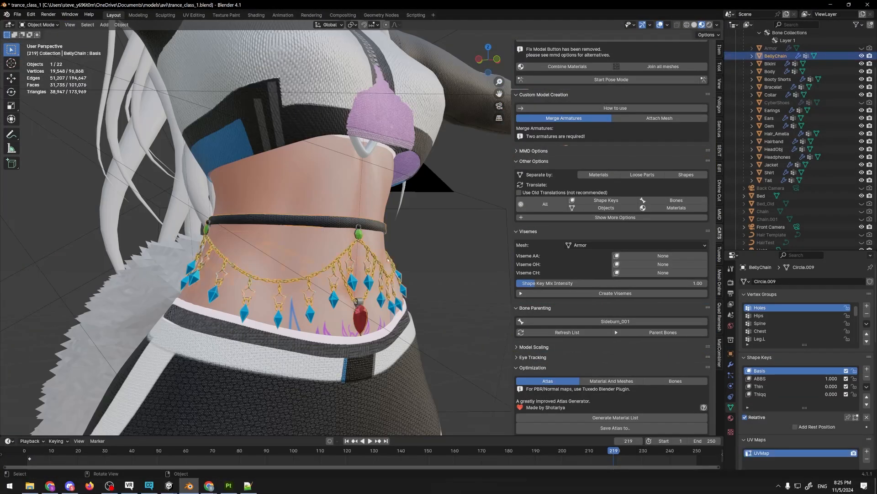
pyautogui.press('Delete')
pyautogui.scroll(-6, 290, 249)
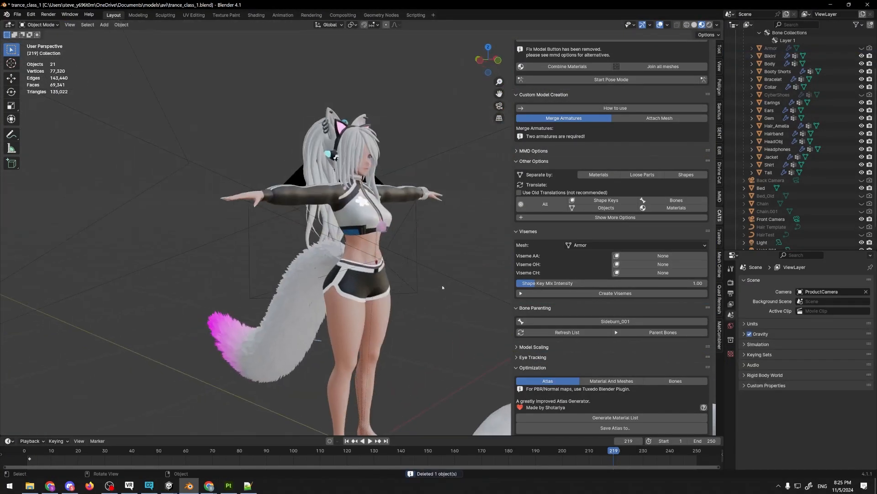
# Delete the Bracelet from the avatar's wrist
pyautogui.scroll(3, 198, 154)
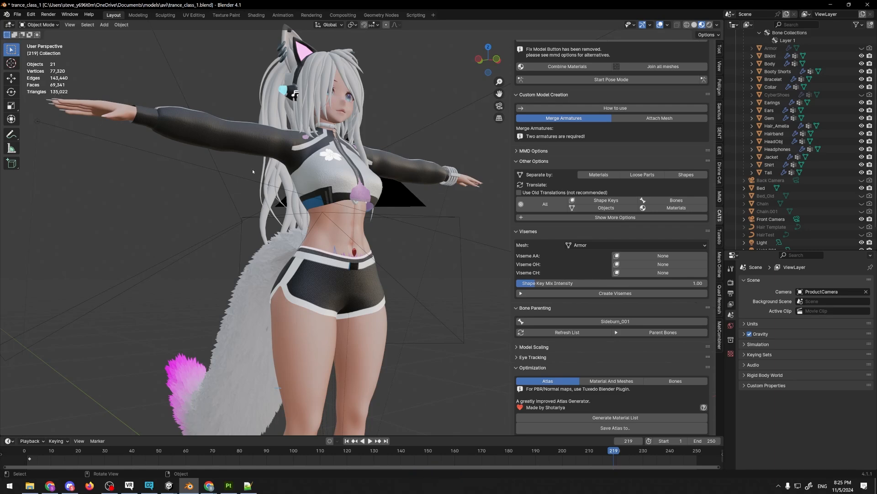
pyautogui.scroll(-5, 183, 199)
pyautogui.moveTo(184, 200); pyautogui.dragTo(320, 201, button='middle')
pyautogui.click(415, 213)
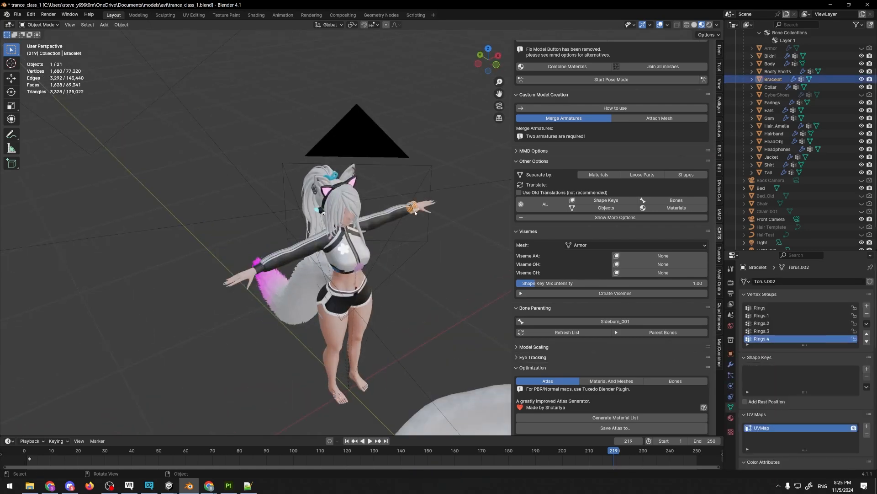
pyautogui.press('Delete')
# Delete the Ears object from the avatar's head, keeping the cat-ear headphones
pyautogui.moveTo(402, 208); pyautogui.dragTo(427, 203, button='middle')
pyautogui.click(371, 170)
pyautogui.moveTo(371, 170); pyautogui.dragTo(380, 133, button='middle')
pyautogui.scroll(2, 378, 112)
pyautogui.press('Delete')
pyautogui.scroll(-4, 393, 122)
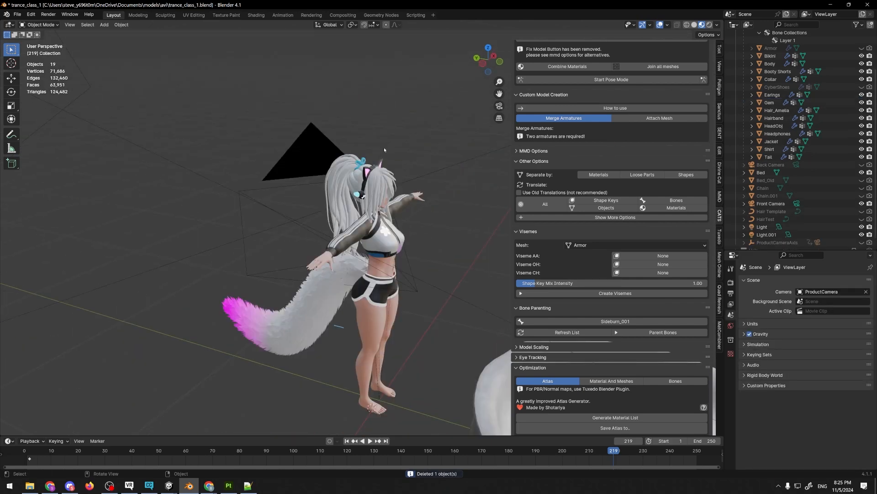
# Delete the Gem at the avatar's navel
pyautogui.keyDown('shift'); pyautogui.moveTo(384, 148); pyautogui.dragTo(335, 165, button='middle'); pyautogui.keyUp('shift')
pyautogui.scroll(3, 335, 165)
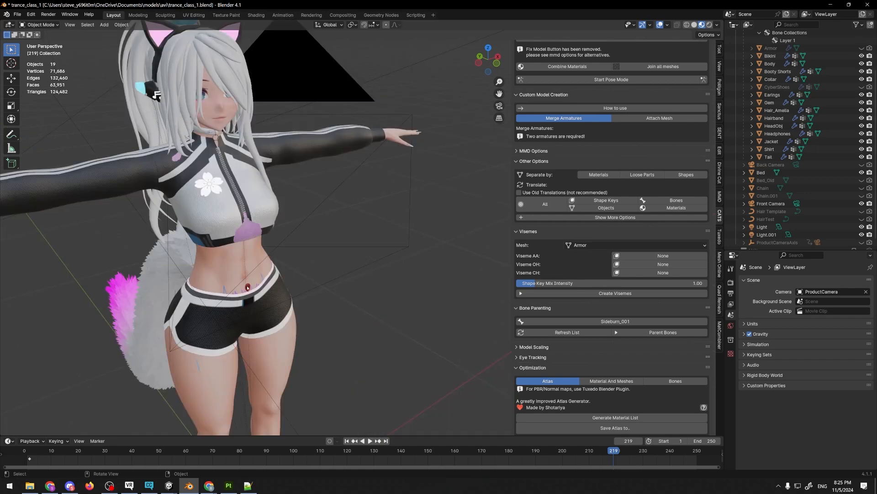
pyautogui.click(247, 290)
pyautogui.press('Delete')
pyautogui.scroll(-6, 399, 210)
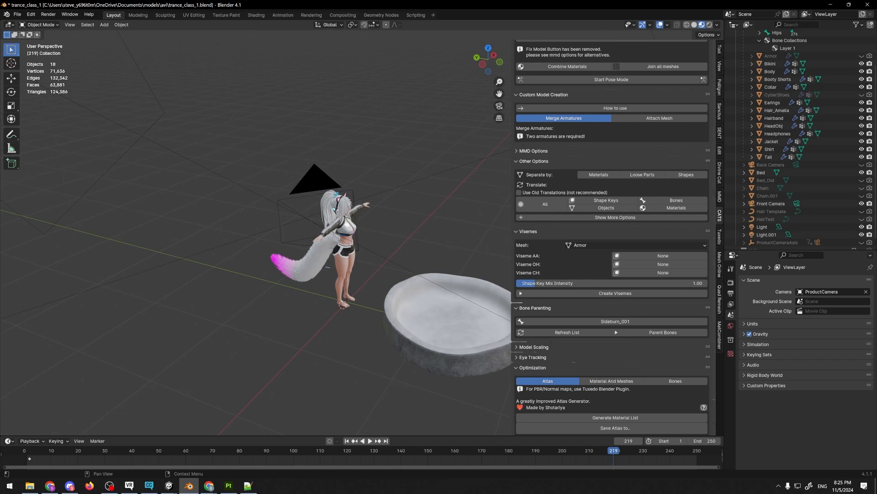
# Delete the Shirt object showing at the lower edge of the avatar's jacket
pyautogui.scroll(7, 433, 212)
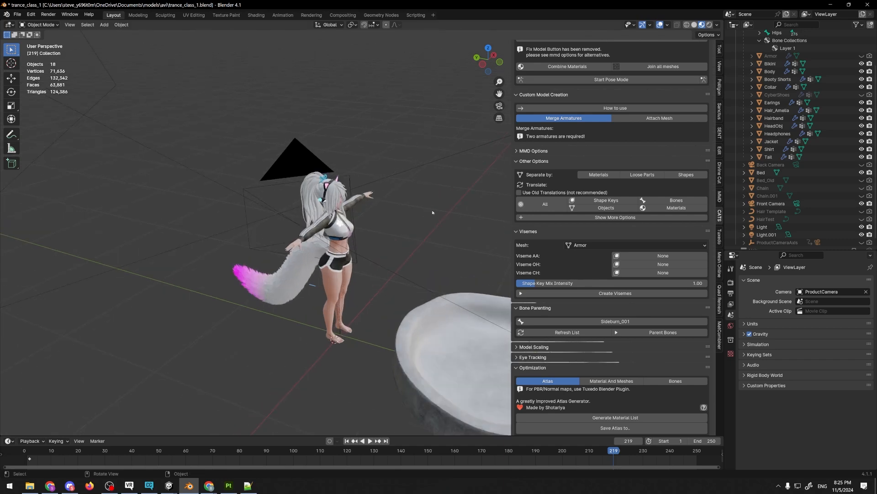
pyautogui.moveTo(393, 227); pyautogui.dragTo(293, 215, button='middle')
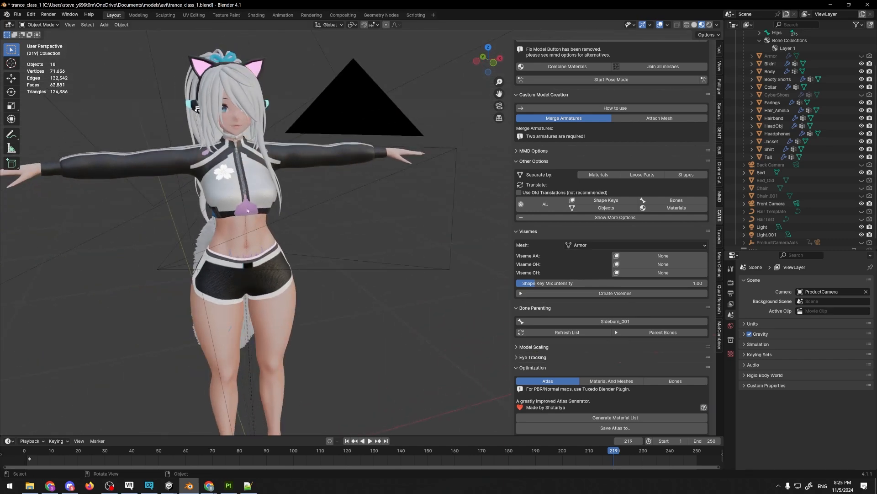
pyautogui.click(252, 209)
pyautogui.press('Delete')
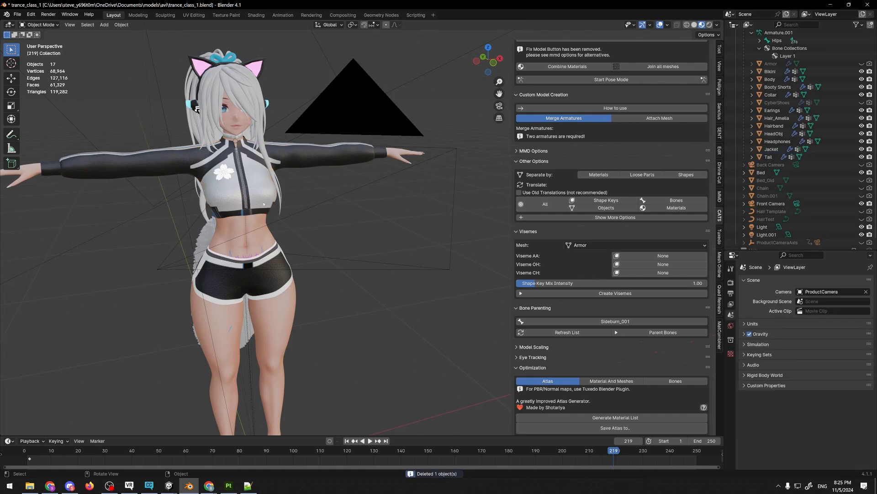
# Check the Jacket and Body statistics, then isolate the Body mesh in local view and deselect it
pyautogui.click(268, 186)
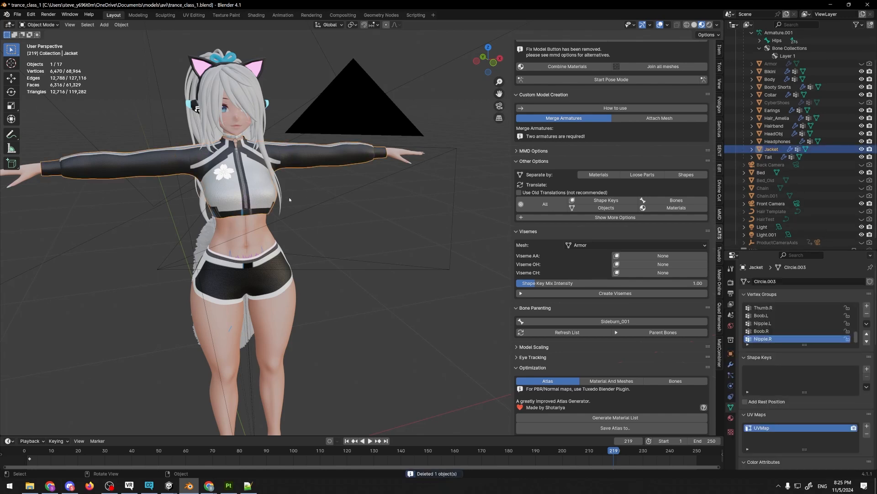
pyautogui.click(250, 221)
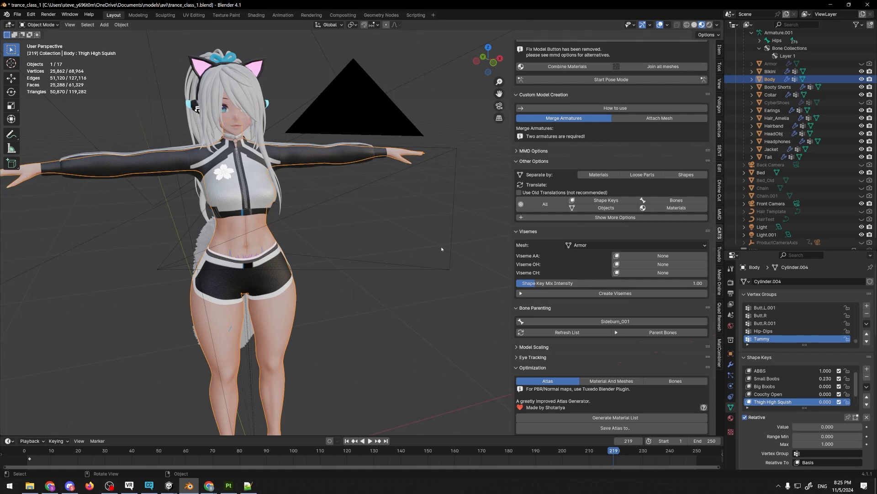
pyautogui.moveTo(442, 249); pyautogui.dragTo(415, 241, button='middle')
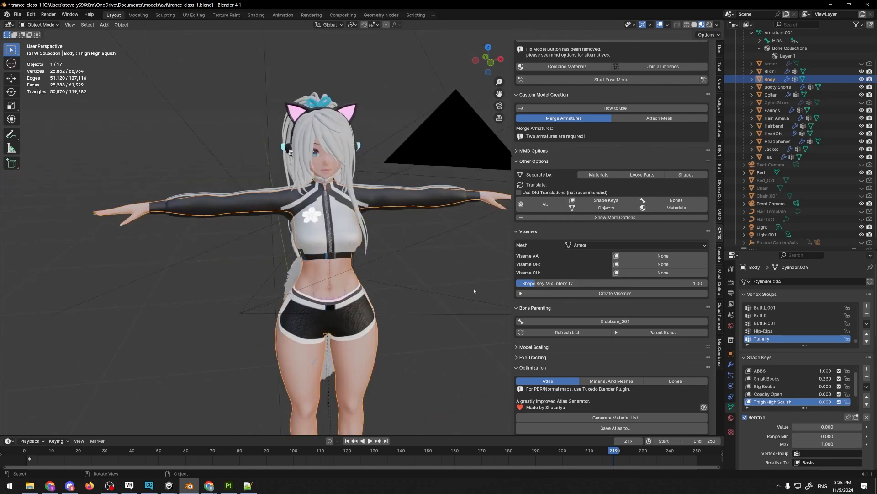
pyautogui.press('KP_Divide')
pyautogui.scroll(-3, 459, 160)
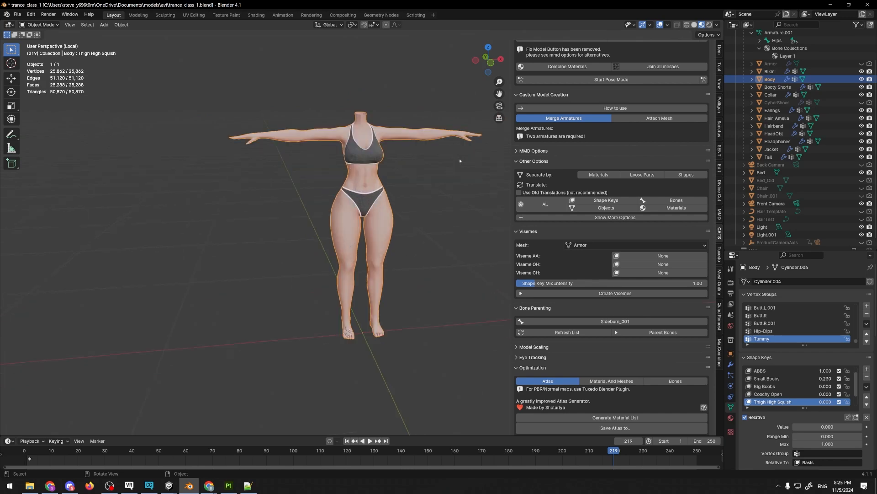
pyautogui.keyDown('shift'); pyautogui.moveTo(459, 158); pyautogui.dragTo(398, 192, button='middle'); pyautogui.keyUp('shift')
pyautogui.click(405, 205)
pyautogui.keyDown('shift'); pyautogui.moveTo(397, 192); pyautogui.dragTo(437, 222, button='middle'); pyautogui.keyUp('shift')
pyautogui.scroll(1, 436, 223)
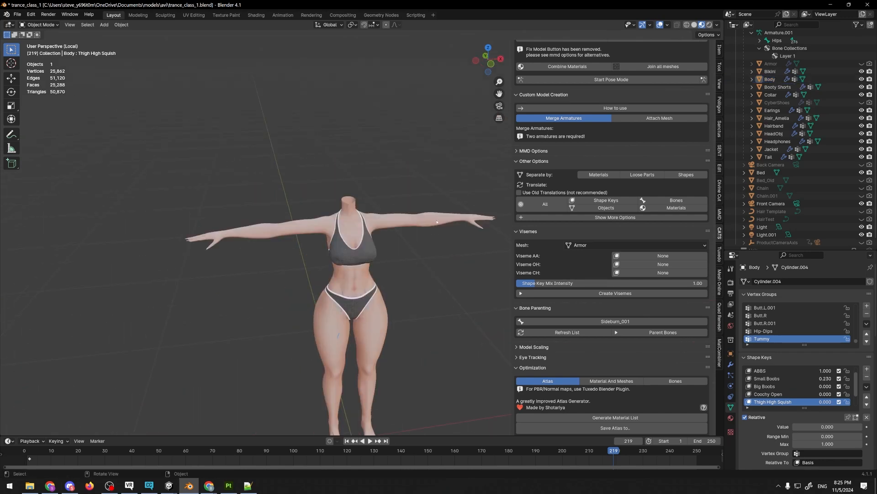
# Enter Edit Mode on the Body and box-select the vertices of one upper arm covered by the jacket sleeve
pyautogui.press('Tab')
pyautogui.moveTo(409, 162); pyautogui.dragTo(409, 155, button='middle')
pyautogui.moveTo(415, 167); pyautogui.dragTo(447, 177)
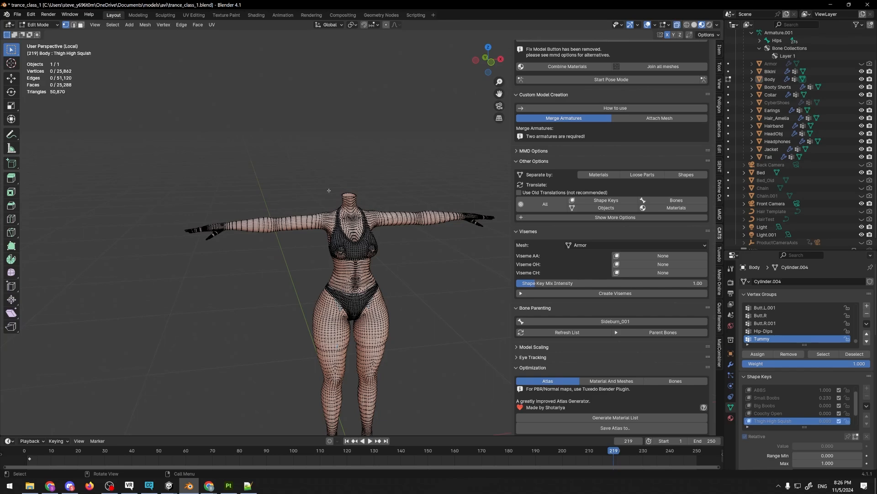
pyautogui.moveTo(329, 190); pyautogui.dragTo(322, 192, button='middle')
pyautogui.moveTo(253, 196); pyautogui.dragTo(314, 250)
pyautogui.click(298, 207)
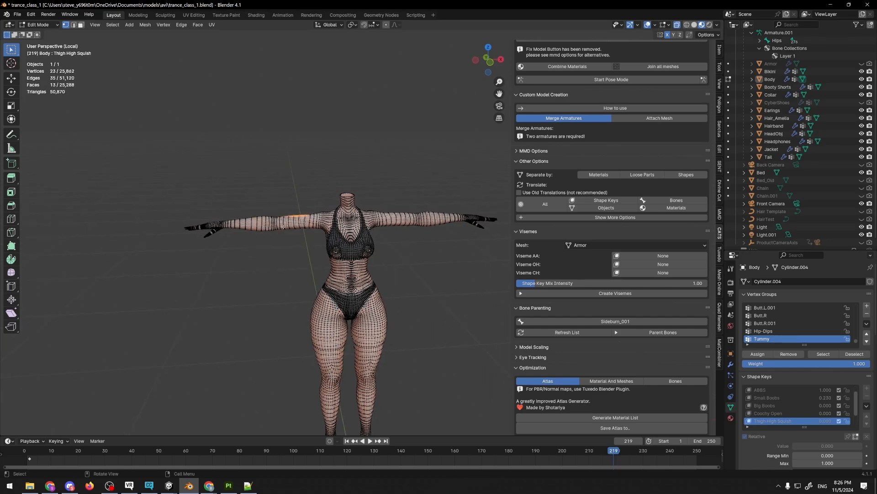
pyautogui.moveTo(269, 199); pyautogui.dragTo(319, 255)
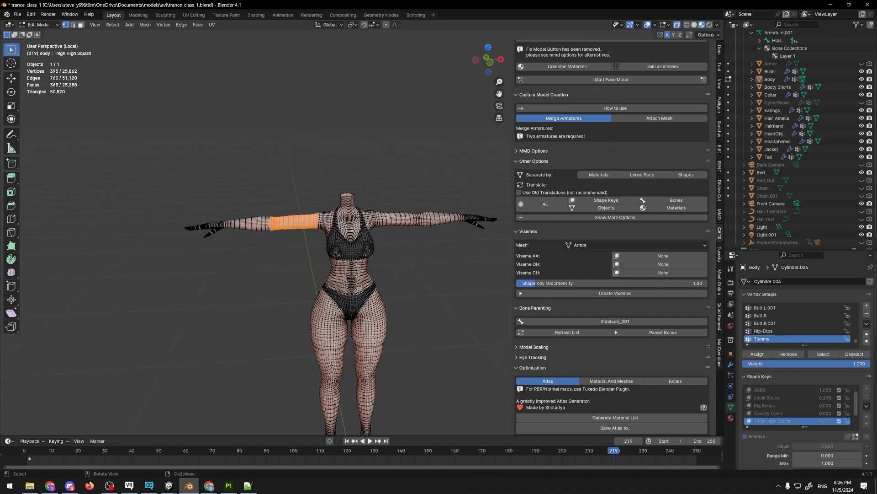
# Try adding the chest, the other arm and the hip area to the selection, and undo these additions
pyautogui.keyDown('shift'); pyautogui.moveTo(314, 234); pyautogui.dragTo(430, 276); pyautogui.keyUp('shift')
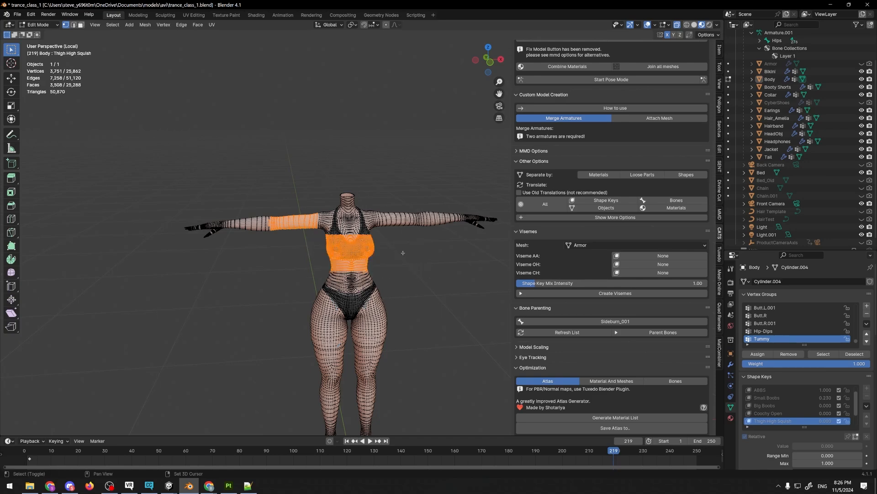
pyautogui.keyDown('shift'); pyautogui.moveTo(381, 205); pyautogui.dragTo(424, 250); pyautogui.keyUp('shift')
pyautogui.keyDown('shift'); pyautogui.moveTo(307, 269); pyautogui.dragTo(425, 307); pyautogui.keyUp('shift')
pyautogui.hotkey('ctrl', 'z')
pyautogui.hotkey('ctrl', 'z')
pyautogui.hotkey('ctrl', 'z')
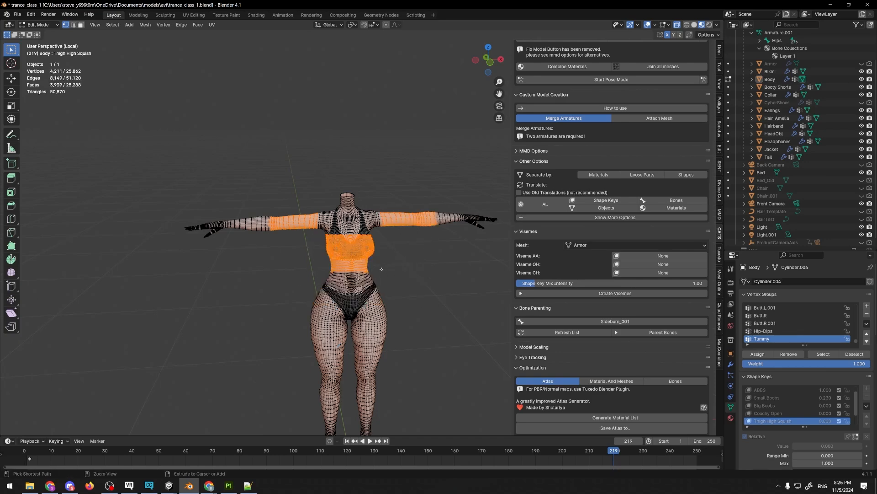
# Extend the selection to the chest, both sleeve-covered arms and the hips under the shorts, and delete those vertices
pyautogui.moveTo(362, 259)
pyautogui.mouseDown(button='middle')
pyautogui.moveTo(380, 261)
pyautogui.moveTo(357, 255)
pyautogui.mouseUp(button='middle')
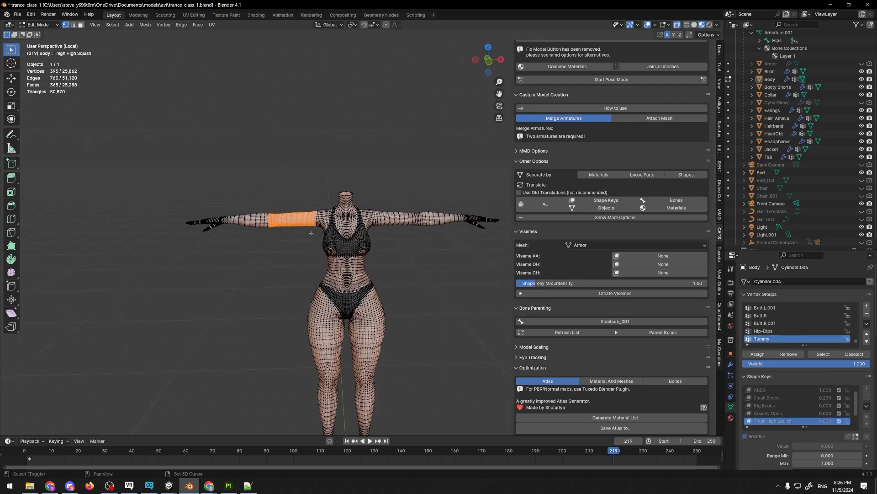
pyautogui.keyDown('shift'); pyautogui.moveTo(312, 231); pyautogui.dragTo(400, 241); pyautogui.keyUp('shift')
pyautogui.keyDown('shift'); pyautogui.moveTo(374, 198); pyautogui.dragTo(449, 240); pyautogui.keyUp('shift')
pyautogui.keyDown('shift'); pyautogui.moveTo(245, 201); pyautogui.dragTo(293, 237); pyautogui.keyUp('shift')
pyautogui.moveTo(294, 237)
pyautogui.mouseDown(button='middle')
pyautogui.moveTo(316, 240)
pyautogui.moveTo(302, 250)
pyautogui.mouseUp(button='middle')
pyautogui.keyDown('shift'); pyautogui.moveTo(278, 267); pyautogui.dragTo(389, 288); pyautogui.keyUp('shift')
pyautogui.moveTo(389, 288); pyautogui.dragTo(304, 274, button='middle')
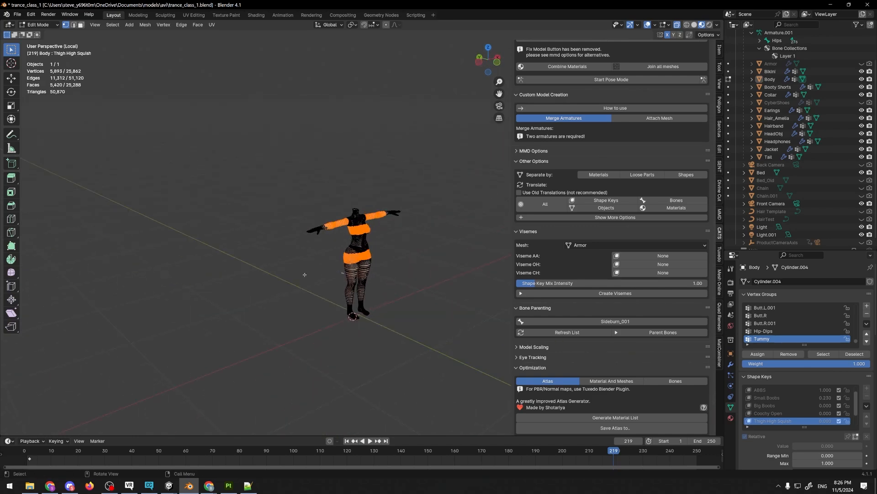
pyautogui.scroll(2, 304, 274)
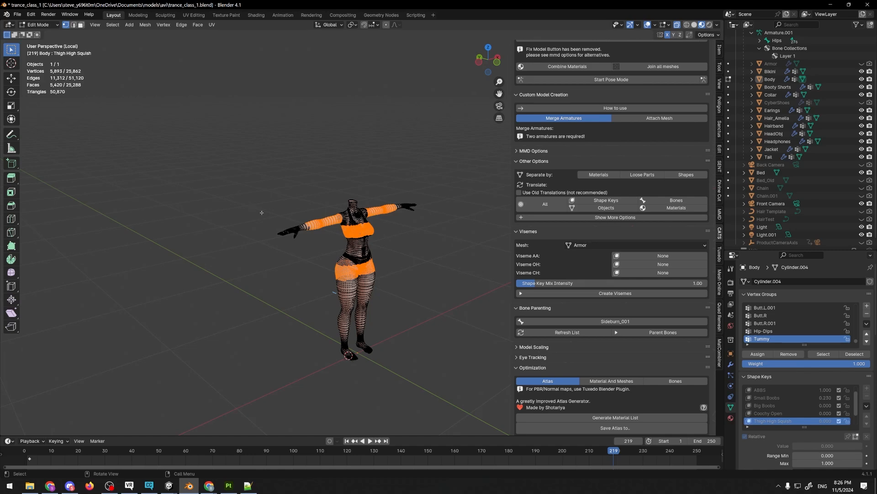
pyautogui.press('x')
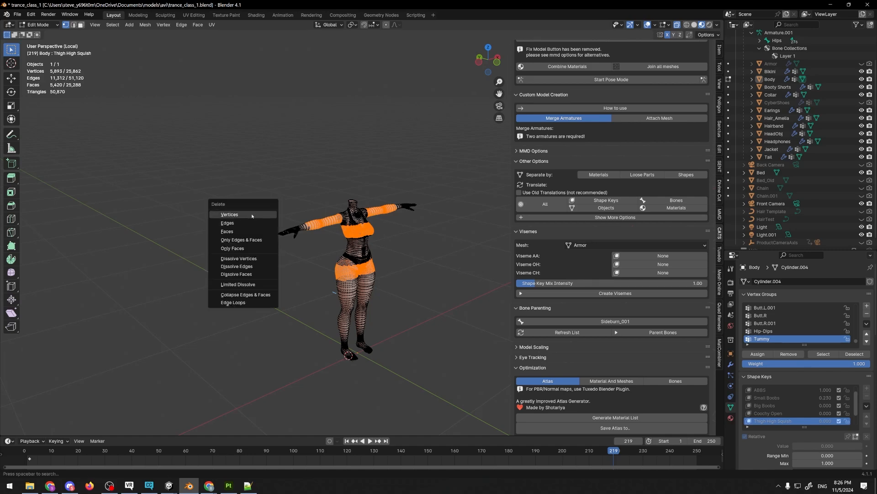
pyautogui.click(252, 215)
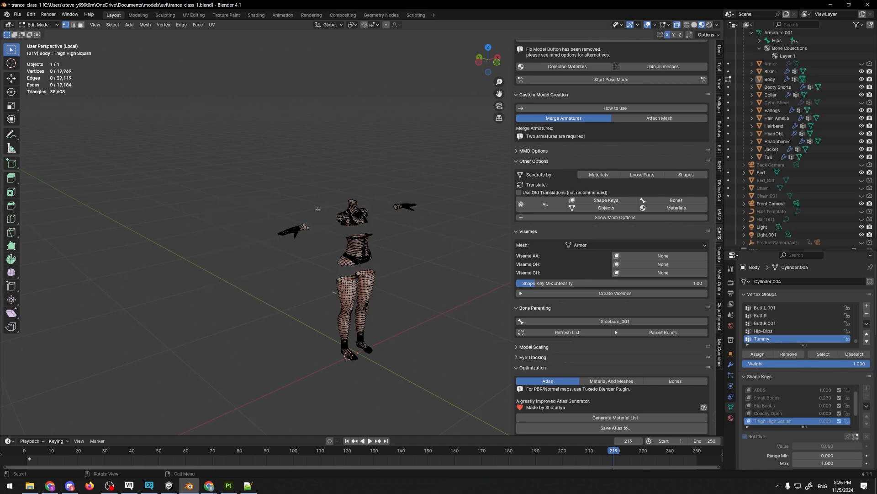
# Restore the full scene, return to Object Mode and check how the dressed avatar looks without the hidden body parts
pyautogui.moveTo(318, 209); pyautogui.dragTo(269, 198, button='middle')
pyautogui.press('/')
pyautogui.scroll(-4, 310, 233)
pyautogui.moveTo(236, 251); pyautogui.dragTo(251, 240, button='middle')
pyautogui.scroll(5, 228, 251)
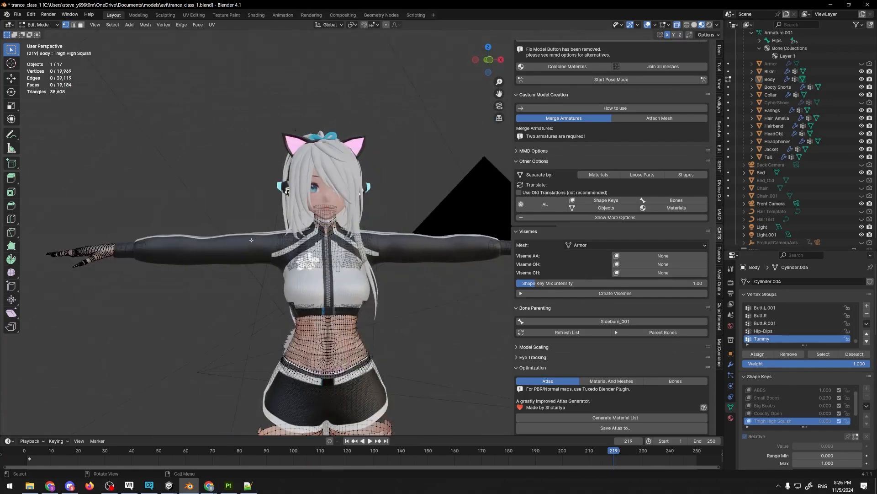
pyautogui.press('Tab')
pyautogui.moveTo(229, 190); pyautogui.dragTo(245, 212, button='middle')
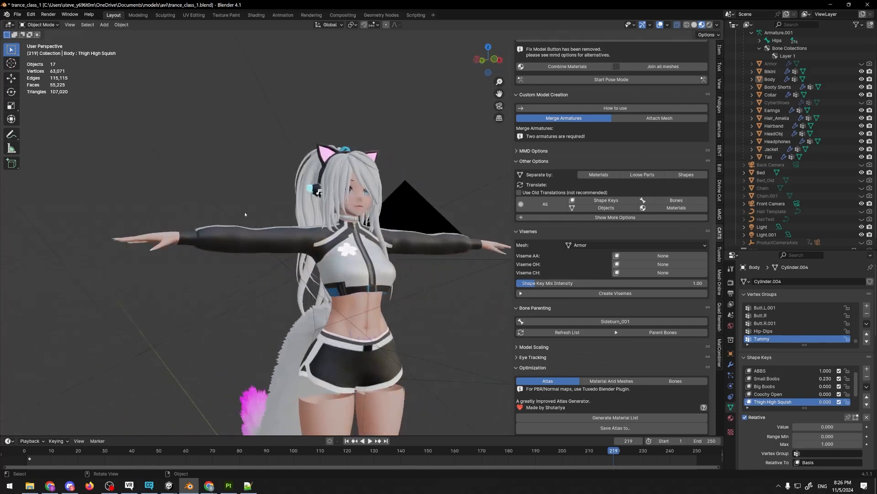
# Undo the deletion of the hidden Body vertices and most of their selection, and return to Object Mode
pyautogui.press('Tab')
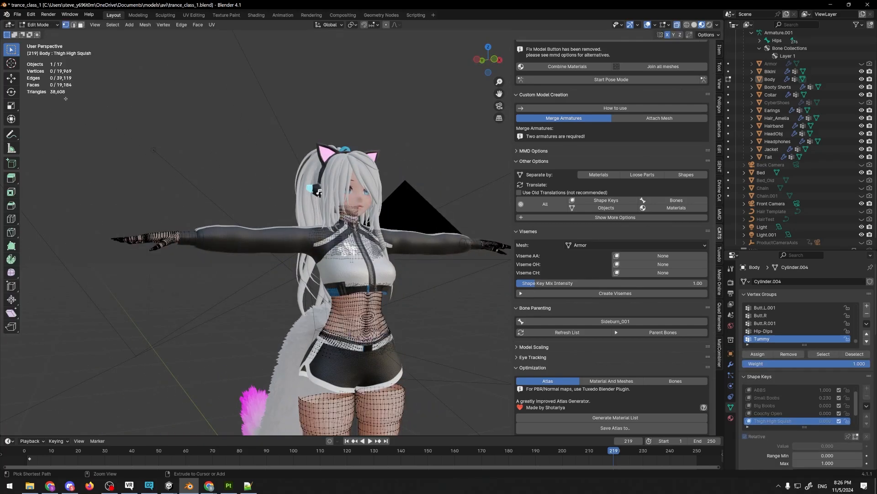
pyautogui.hotkey('ctrl', 'z')
pyautogui.hotkey('ctrl', 'z')
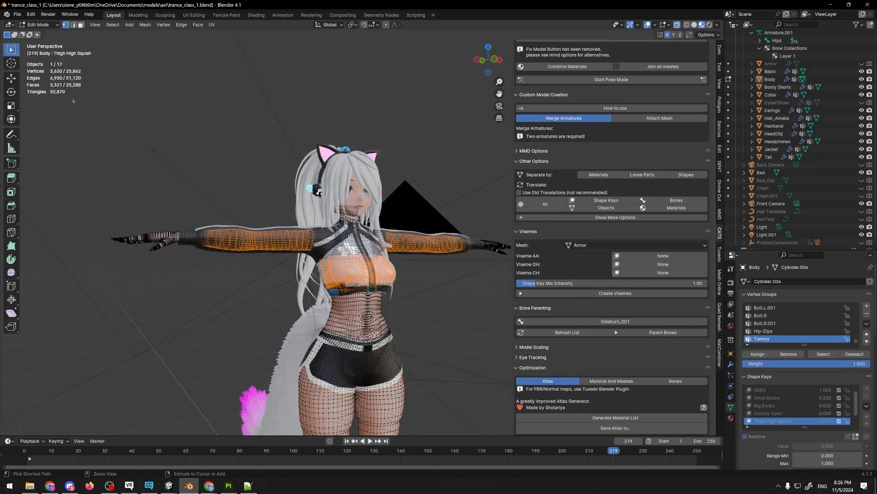
pyautogui.hotkey('ctrl', 'z')
pyautogui.hotkey('ctrl', 'z')
pyautogui.hotkey('ctrl', 'z')
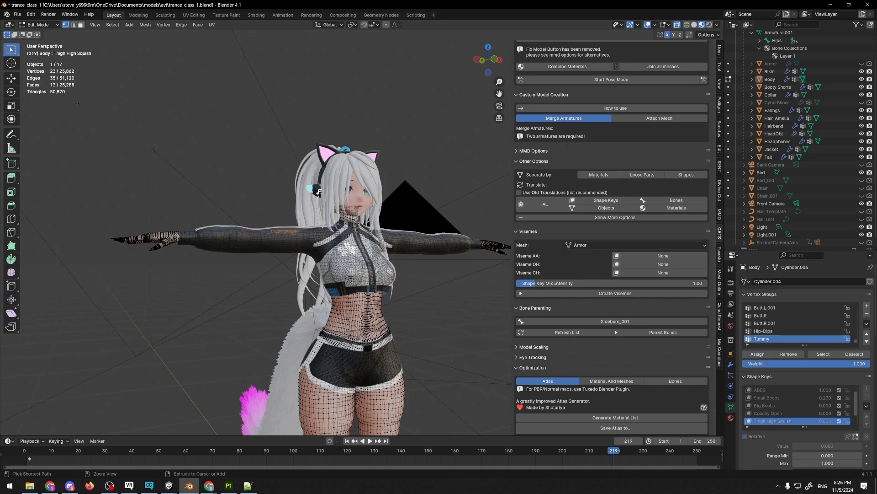
pyautogui.press('Tab')
pyautogui.scroll(-3, 277, 216)
pyautogui.moveTo(315, 240); pyautogui.dragTo(328, 245, button='middle')
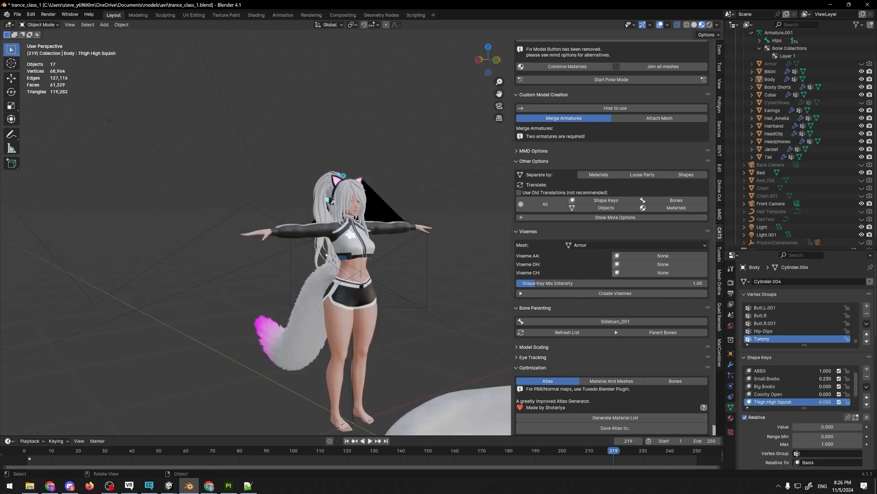
# Select the Jacket and the Body in turn to compare their triangle counts
pyautogui.click(399, 228)
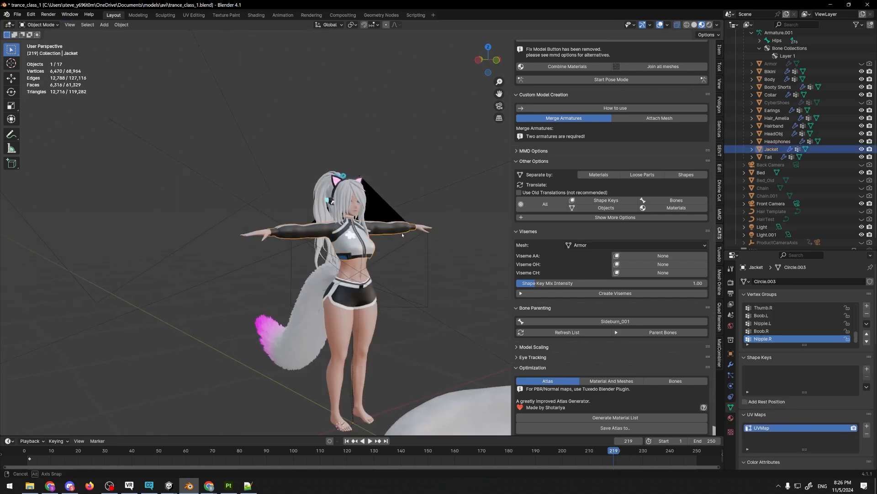
pyautogui.moveTo(398, 228)
pyautogui.mouseDown(button='middle')
pyautogui.moveTo(424, 253)
pyautogui.moveTo(391, 241)
pyautogui.mouseUp(button='middle')
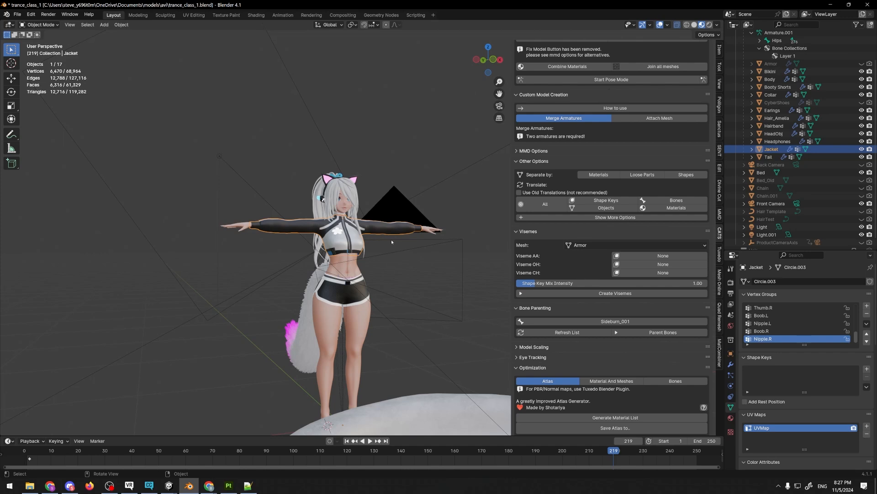
pyautogui.click(437, 233)
pyautogui.moveTo(436, 233); pyautogui.dragTo(409, 247, button='middle')
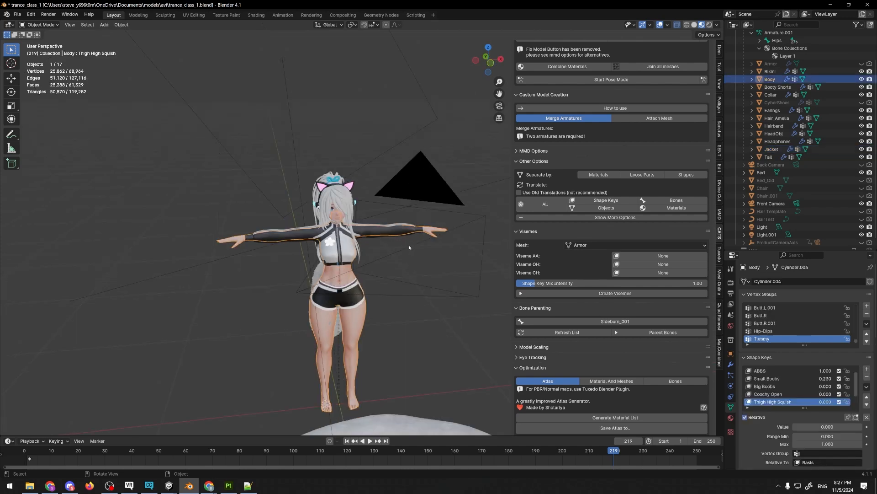
# Isolate the Jacket in local view and deselect it to see its surface clearly
pyautogui.click(403, 234)
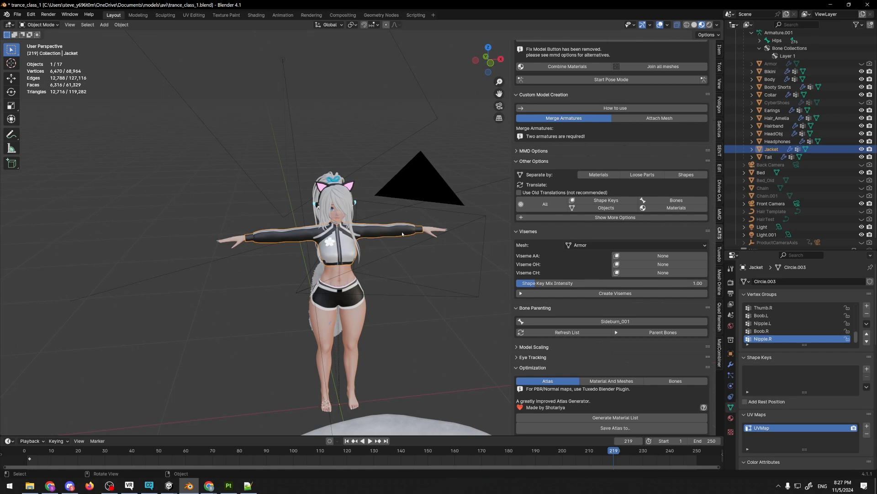
pyautogui.click(394, 232)
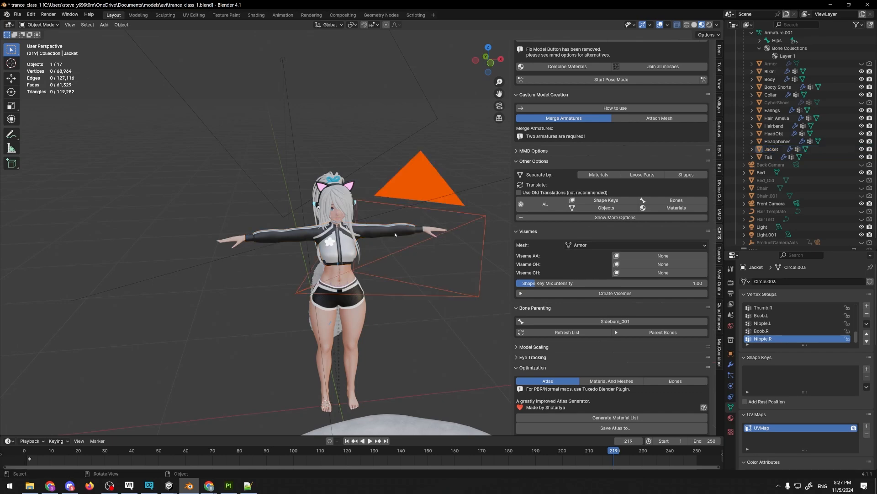
pyautogui.click(393, 232)
pyautogui.press('KP_Divide')
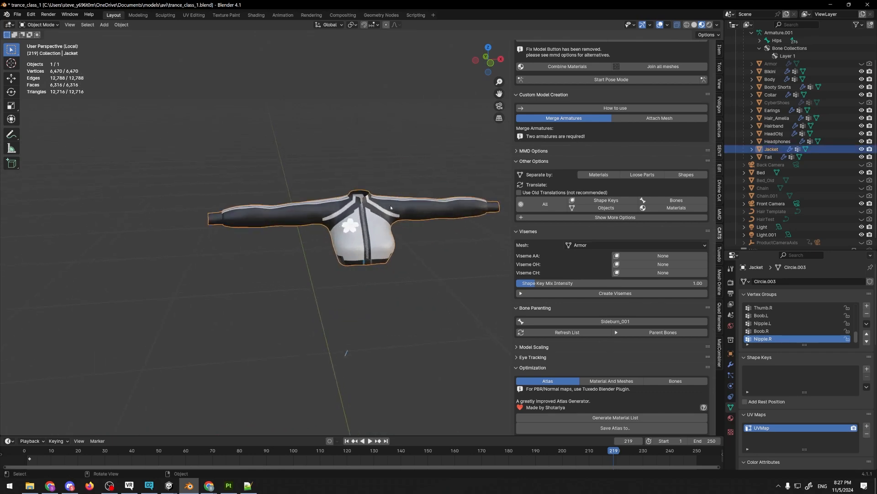
pyautogui.moveTo(393, 232); pyautogui.dragTo(433, 53, button='middle')
pyautogui.click(399, 125)
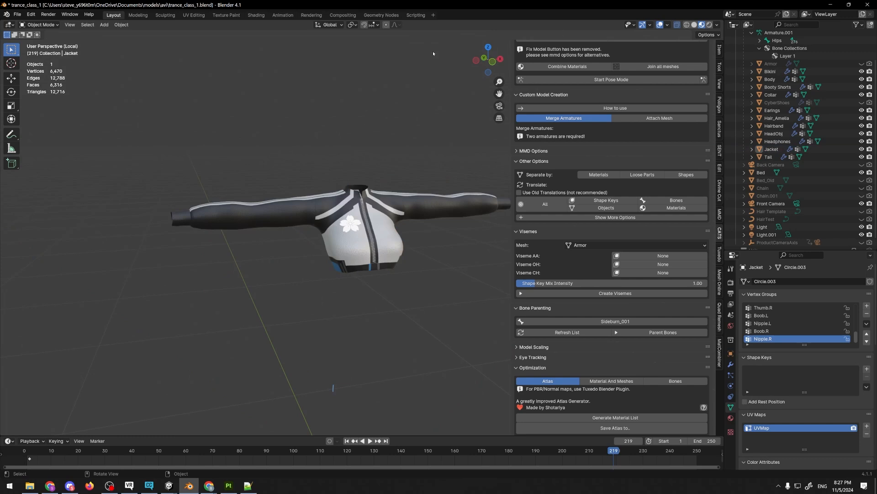
# Switch the viewport to solid shading and enable the wireframe overlay to show the Jacket's mesh density
pyautogui.click(668, 26)
pyautogui.click(694, 24)
pyautogui.click(650, 24)
pyautogui.moveTo(666, 24)
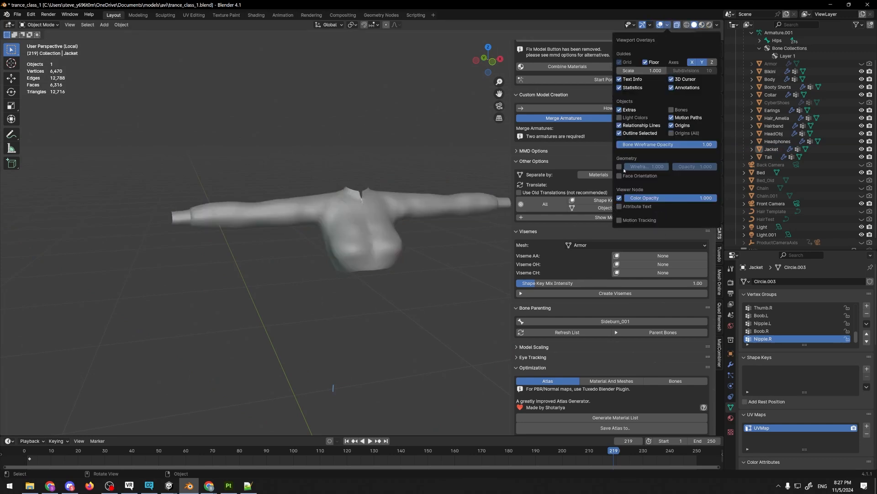
pyautogui.click(619, 166)
pyautogui.moveTo(480, 153); pyautogui.dragTo(380, 159, button='middle')
pyautogui.scroll(-4, 345, 184)
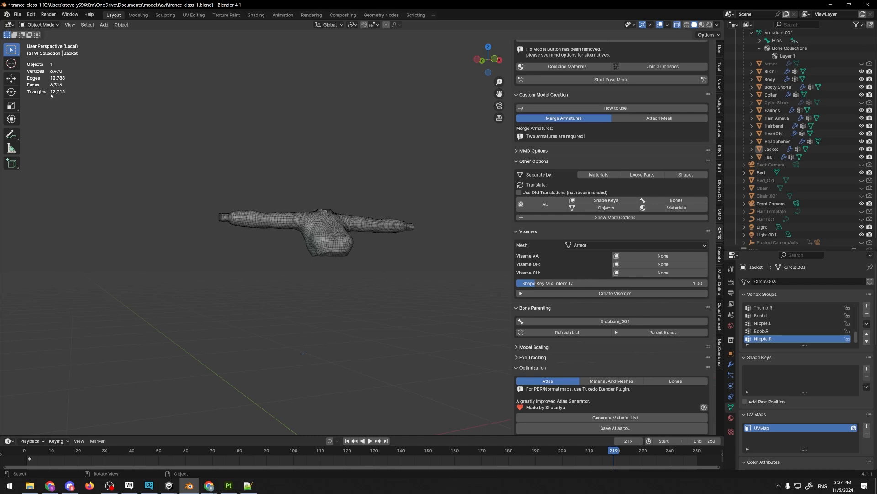
pyautogui.moveTo(205, 121); pyautogui.dragTo(166, 128, button='middle')
# Select the Jacket and add a Decimate modifier to it
pyautogui.click(385, 217)
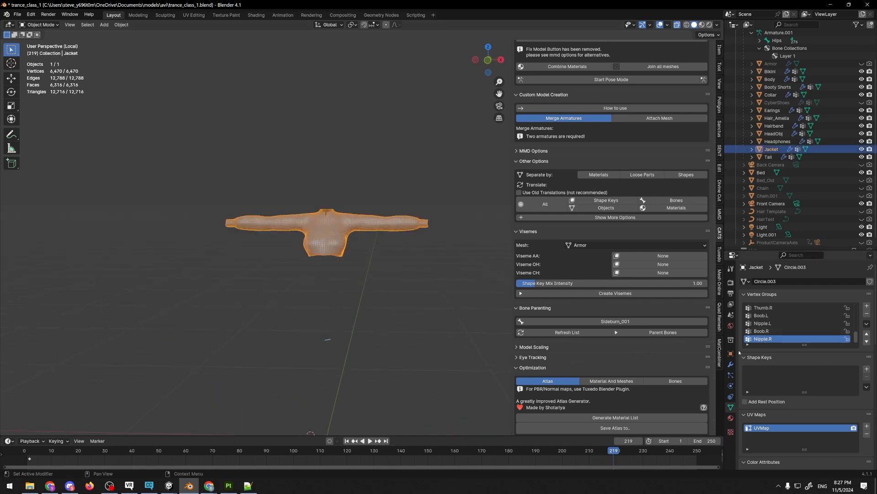
pyautogui.click(731, 364)
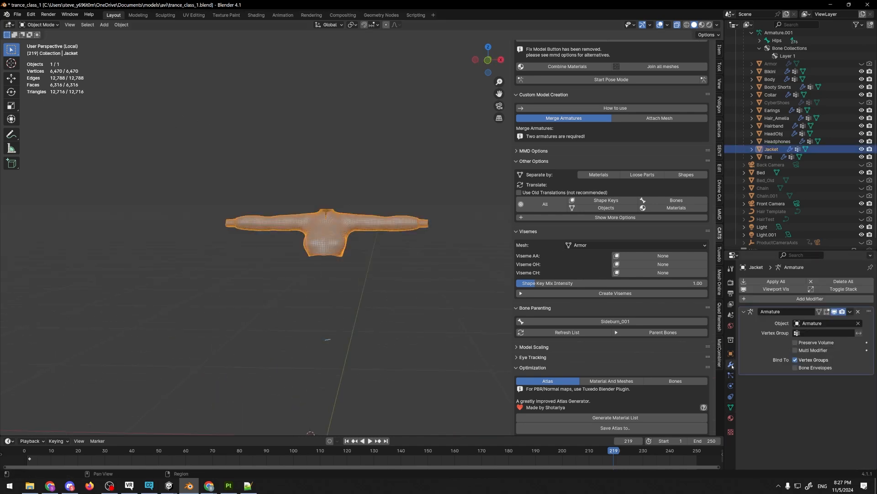
pyautogui.click(808, 298)
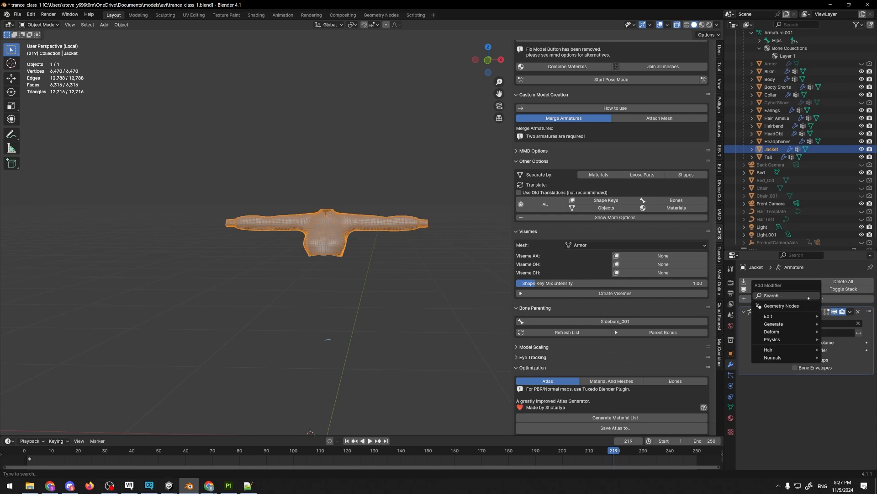
pyautogui.write('de')
pyautogui.press('Return')
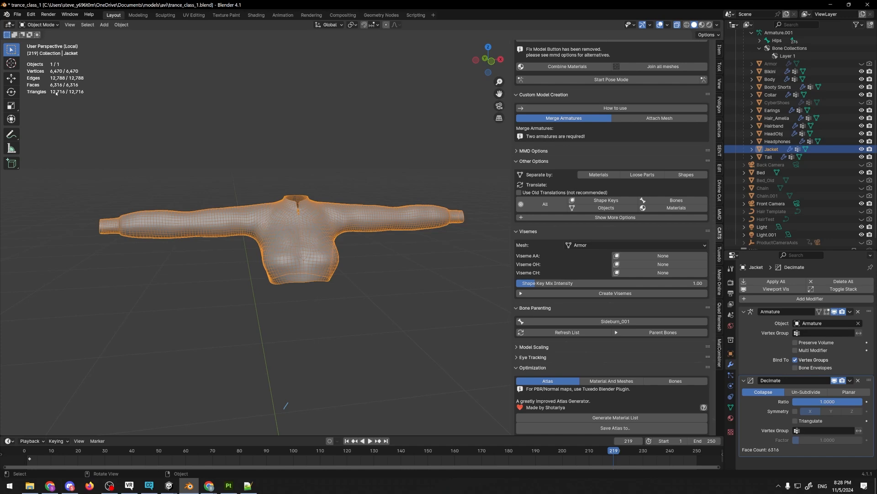
# Set the Jacket's Decimate ratio to 0.5
pyautogui.moveTo(319, 182); pyautogui.dragTo(355, 147, button='middle')
pyautogui.click(833, 401)
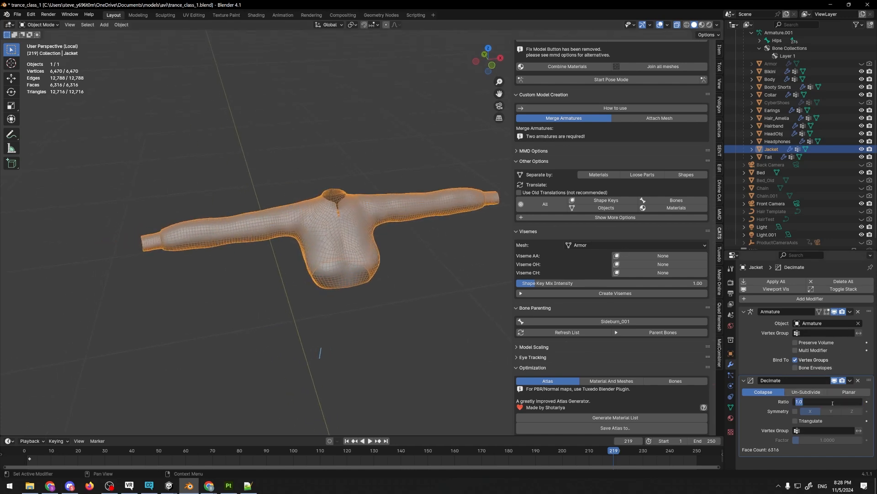
pyautogui.write('0.5')
pyautogui.press('Return')
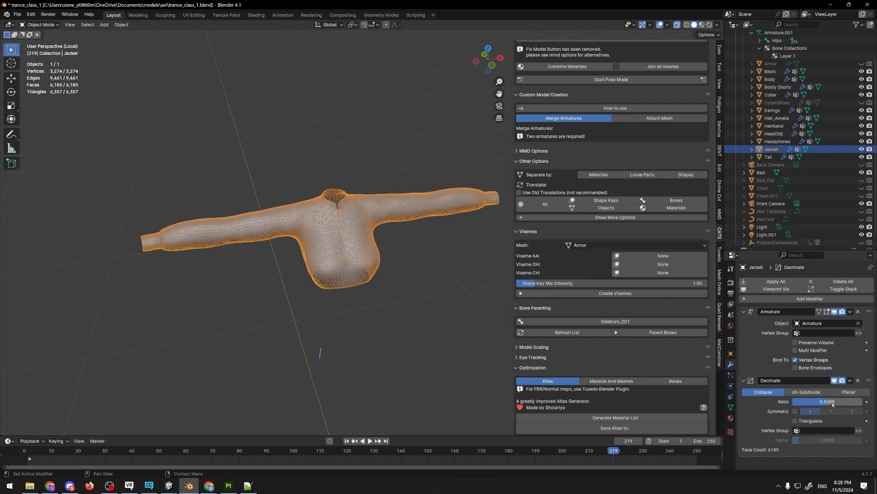
# Examine the decimated Jacket's topology up close around the armpit, chest and sleeve
pyautogui.scroll(3, 260, 296)
pyautogui.moveTo(260, 296); pyautogui.dragTo(309, 292, button='middle')
pyautogui.moveTo(324, 233); pyautogui.dragTo(315, 208, button='middle')
pyautogui.scroll(6, 315, 207)
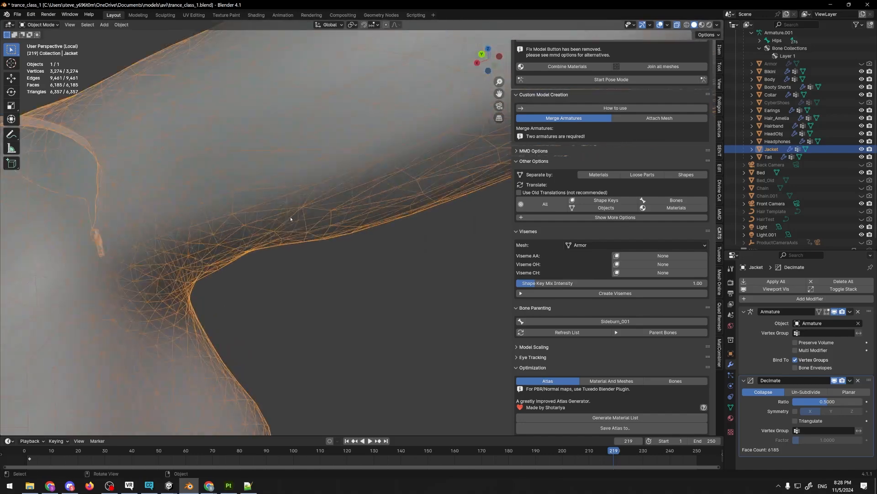
pyautogui.moveTo(265, 268); pyautogui.dragTo(349, 242, button='middle')
pyautogui.scroll(-4, 301, 305)
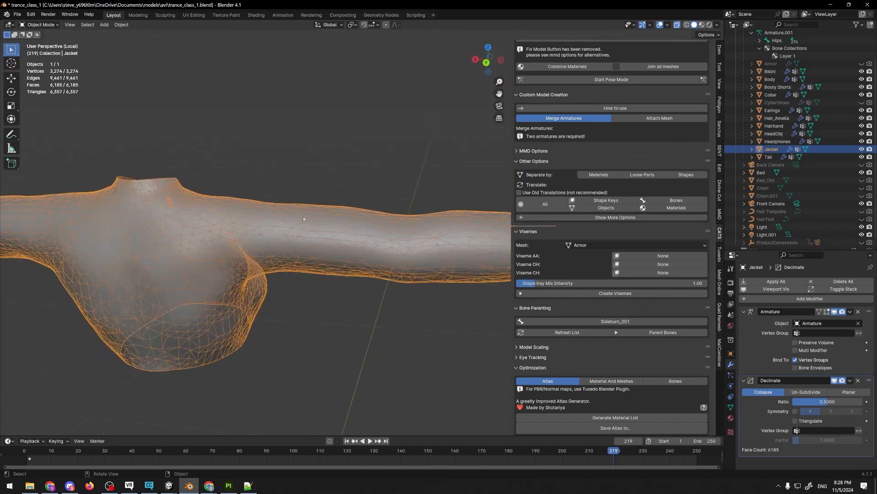
pyautogui.keyDown('shift'); pyautogui.moveTo(411, 232); pyautogui.dragTo(361, 235, button='middle'); pyautogui.keyUp('shift')
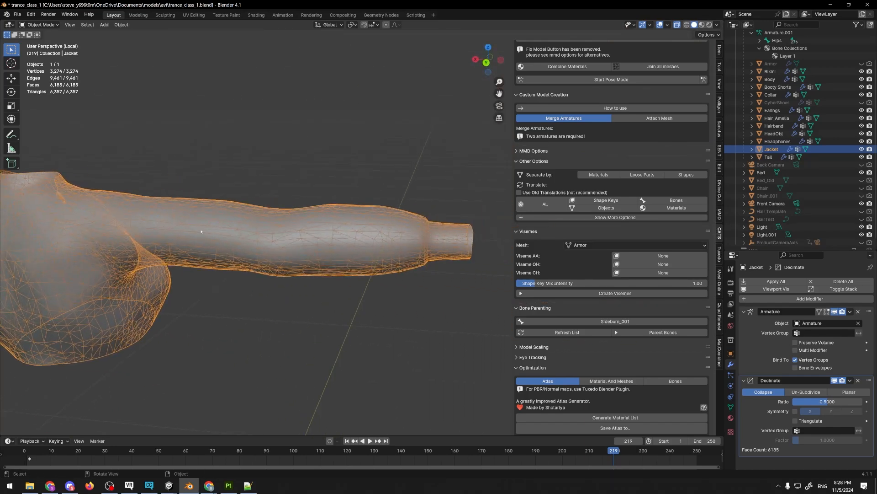
pyautogui.keyDown('shift'); pyautogui.moveTo(241, 226); pyautogui.dragTo(386, 233, button='middle'); pyautogui.keyUp('shift')
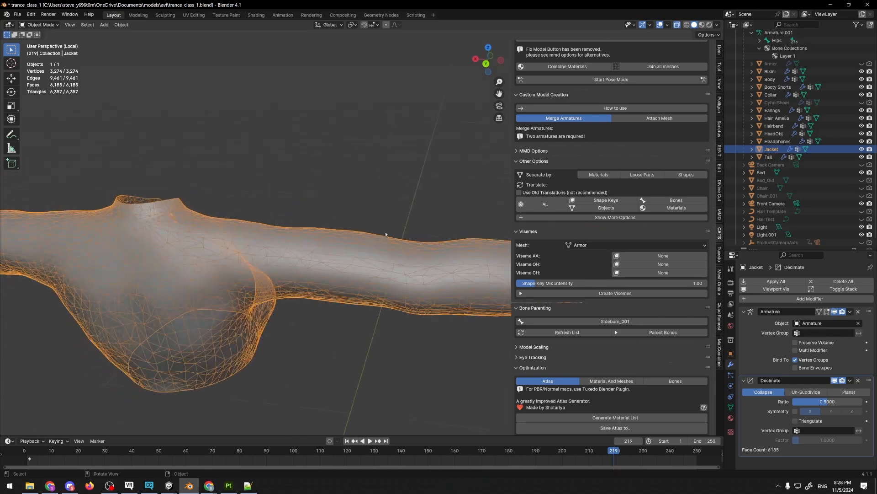
pyautogui.scroll(-4, 385, 232)
# Deselect the Jacket and inspect its reduced wireframe from several angles
pyautogui.hotkey('alt', 'a')
pyautogui.moveTo(368, 195); pyautogui.dragTo(282, 206, button='middle')
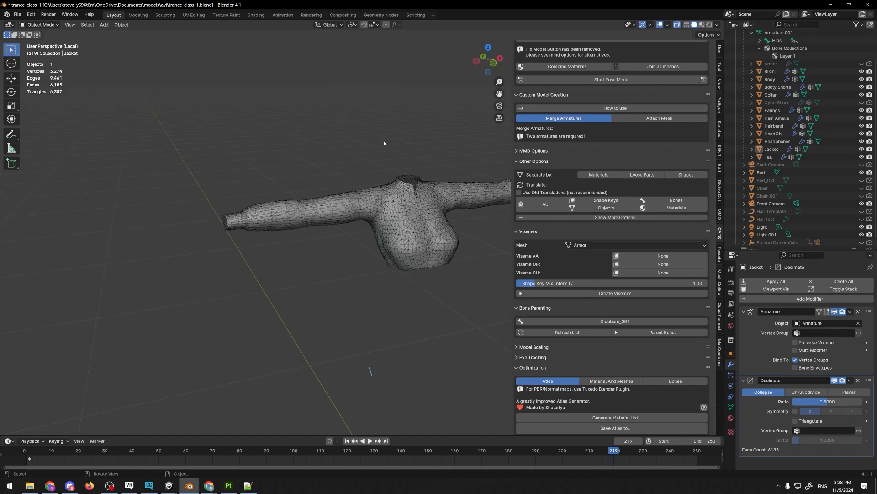
pyautogui.moveTo(384, 143); pyautogui.dragTo(371, 159, button='middle')
pyautogui.keyDown('shift'); pyautogui.moveTo(370, 159); pyautogui.dragTo(330, 208, button='middle'); pyautogui.keyUp('shift')
pyautogui.scroll(3, 330, 207)
pyautogui.moveTo(314, 244); pyautogui.dragTo(288, 223, button='middle')
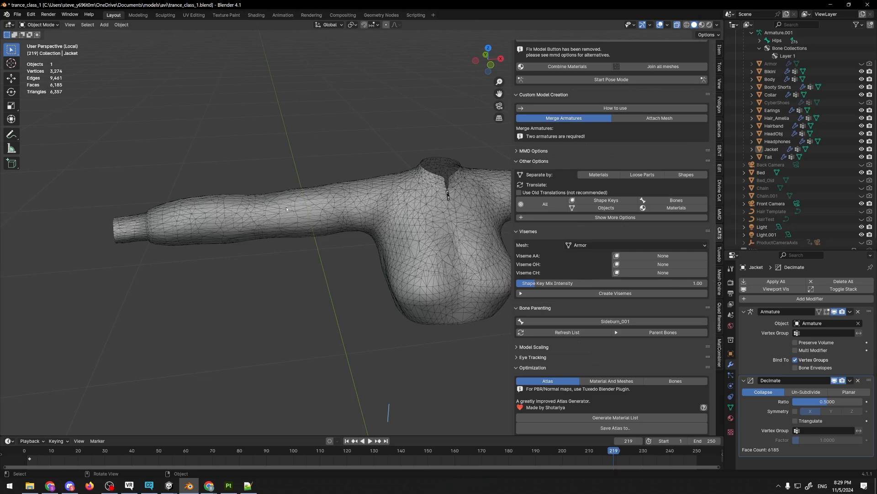
pyautogui.click(335, 217)
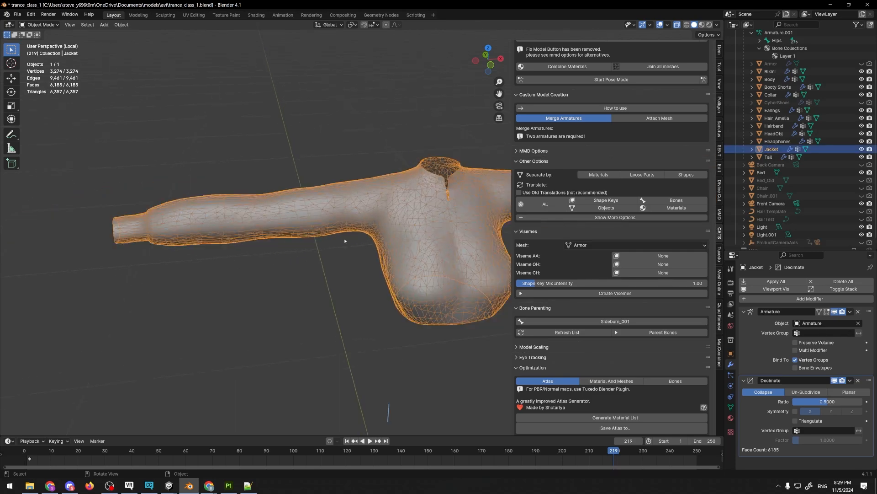
pyautogui.moveTo(292, 203); pyautogui.dragTo(375, 215, button='middle')
pyautogui.hotkey('alt', 'a')
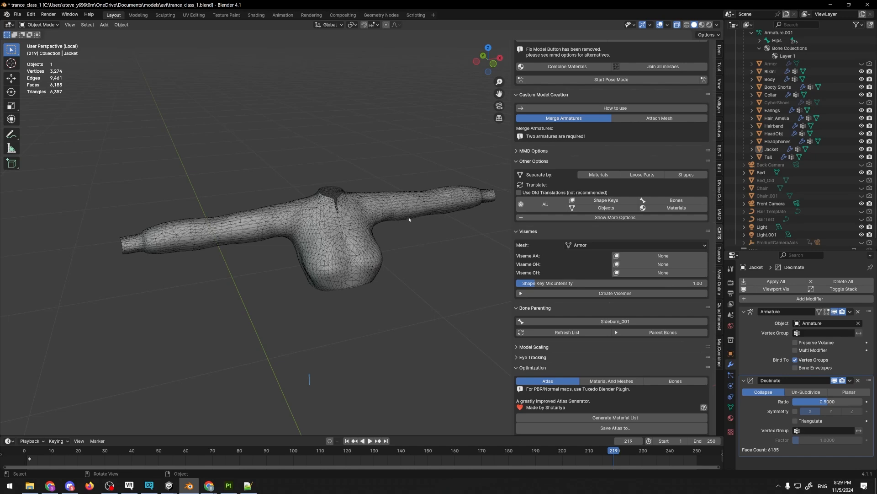
pyautogui.moveTo(372, 232); pyautogui.dragTo(366, 238, button='middle')
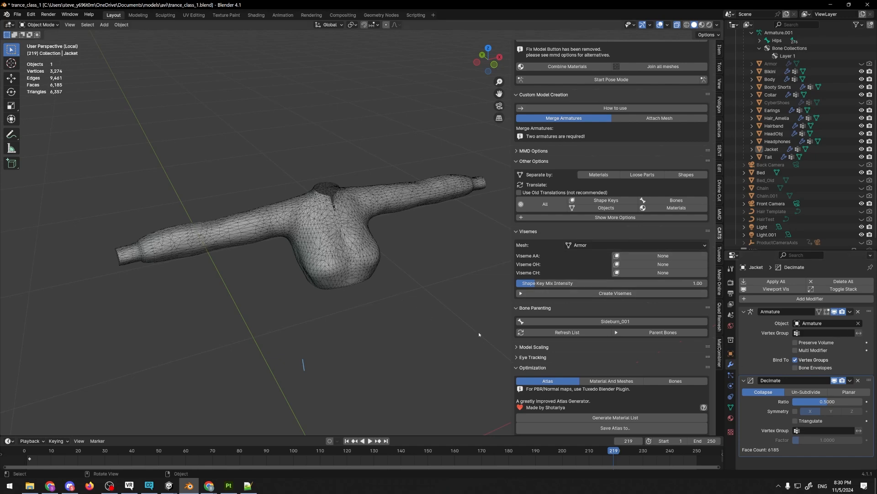
pyautogui.moveTo(503, 259); pyautogui.dragTo(487, 257, button='middle')
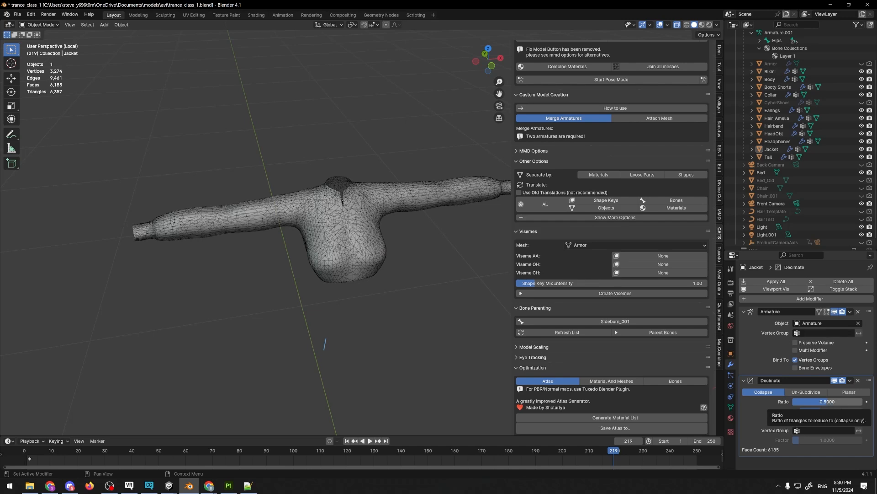
# Lower the Jacket's Decimate ratio to 0.1019 and check the shape of the reduced mesh
pyautogui.moveTo(810, 402); pyautogui.dragTo(782, 402)
pyautogui.scroll(-4, 419, 292)
pyautogui.moveTo(419, 292); pyautogui.dragTo(507, 274, button='middle')
pyautogui.scroll(3, 435, 257)
pyautogui.moveTo(435, 256); pyautogui.dragTo(38, 94, button='middle')
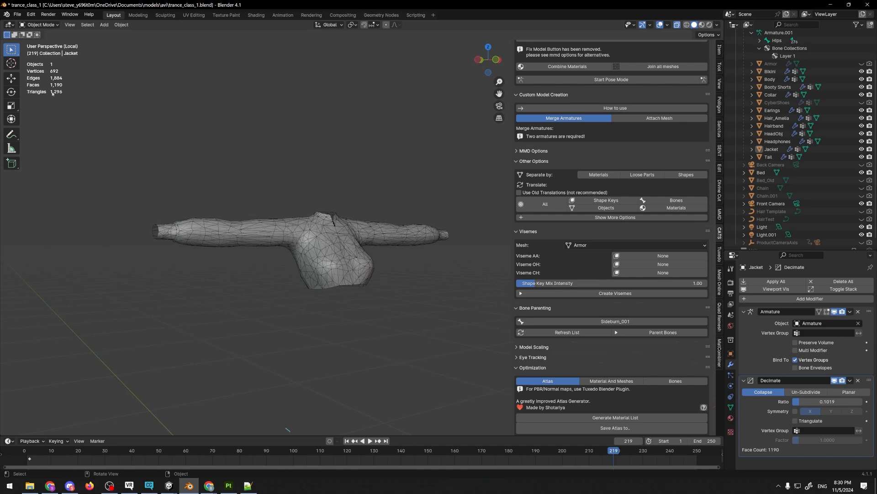
pyautogui.scroll(2, 272, 179)
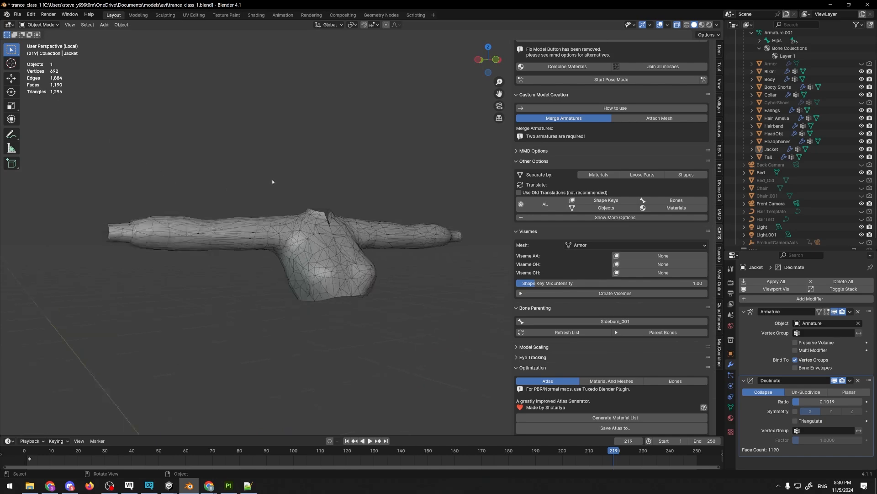
# Compare the decimated Jacket with its original mesh in Edit Mode, and return to Object Mode
pyautogui.press('Tab')
pyautogui.moveTo(327, 180); pyautogui.dragTo(297, 243, button='middle')
pyautogui.press('Tab')
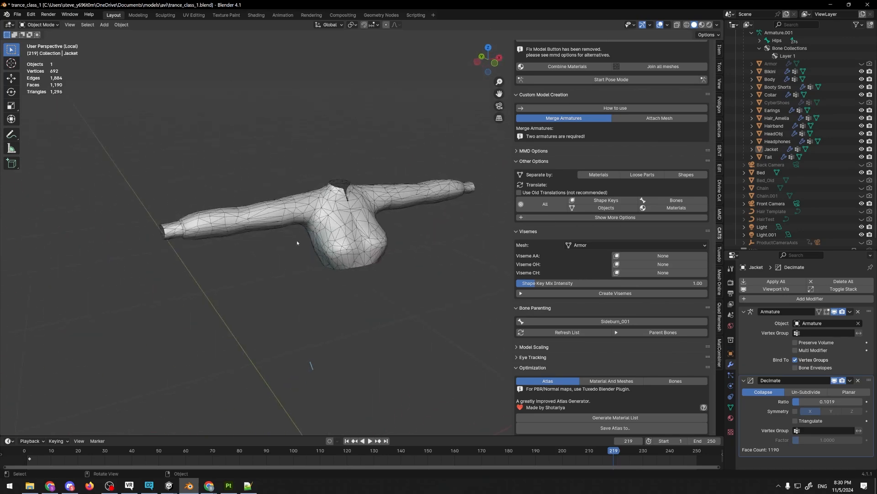
# Exit the Jacket's local view and isolate the Hair_Amelia object in local view instead
pyautogui.press('KP_Divide')
pyautogui.click(332, 195)
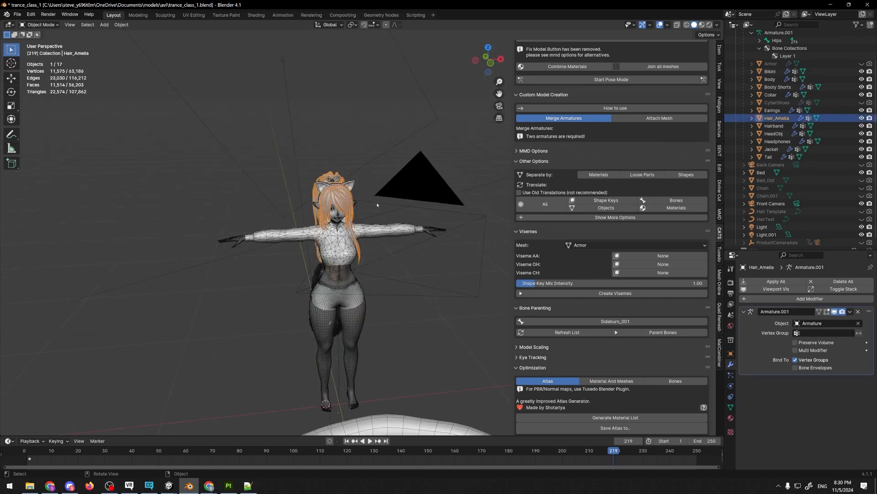
pyautogui.scroll(2, 378, 204)
pyautogui.moveTo(378, 204); pyautogui.dragTo(415, 196, button='middle')
pyautogui.press('KP_Divide')
pyautogui.rightClick(414, 196)
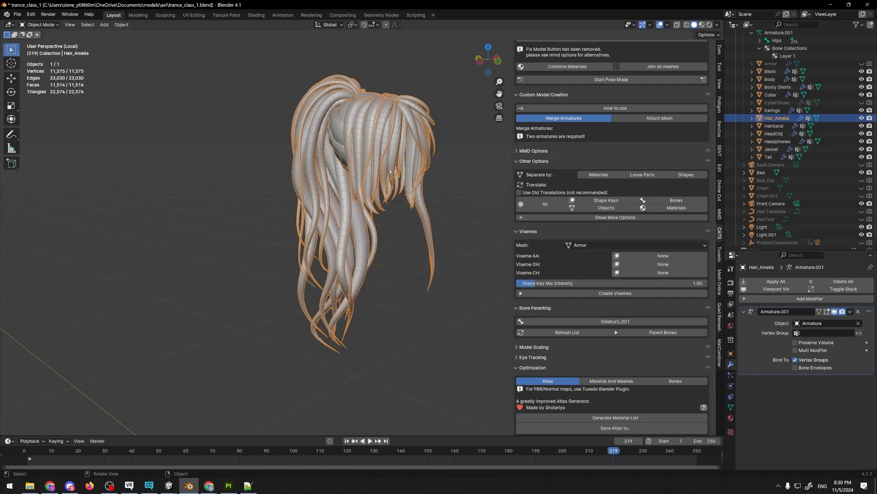
pyautogui.moveTo(380, 220); pyautogui.dragTo(411, 214, button='middle')
pyautogui.moveTo(411, 161); pyautogui.dragTo(421, 182, button='middle')
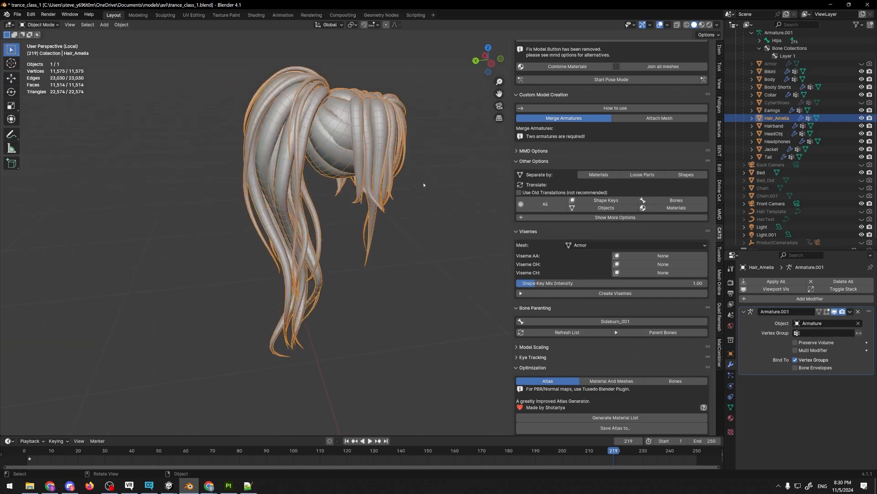
# Check Hair_Amelia on the full avatar and in local view, examining the mesh density of its strands
pyautogui.press('KP_Divide')
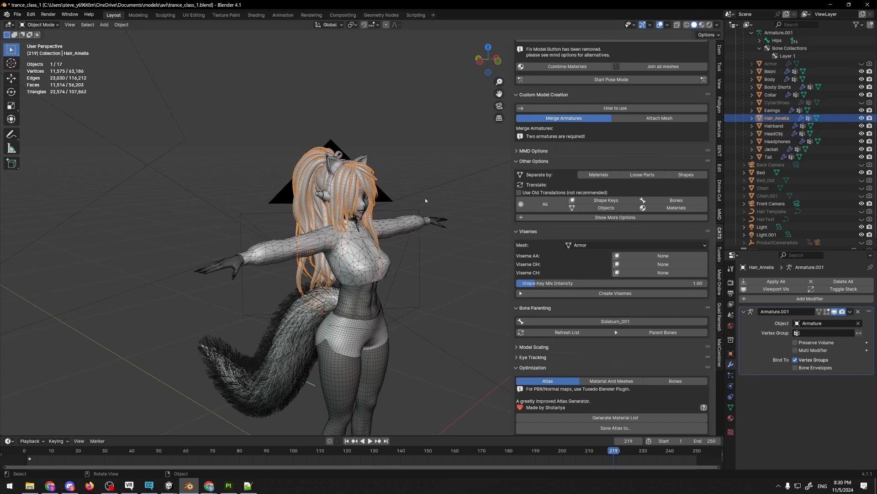
pyautogui.press('KP_Divide')
pyautogui.moveTo(426, 200); pyautogui.dragTo(333, 147, button='middle')
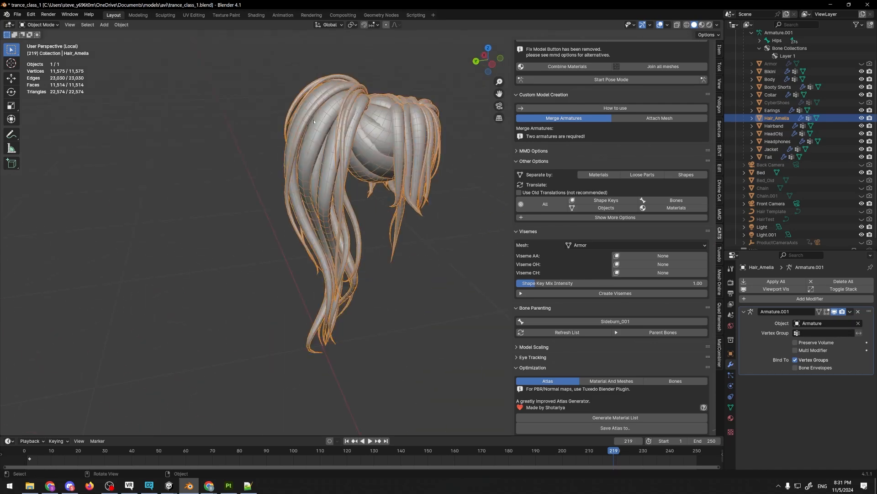
pyautogui.moveTo(412, 121); pyautogui.dragTo(390, 102, button='middle')
pyautogui.scroll(3, 390, 101)
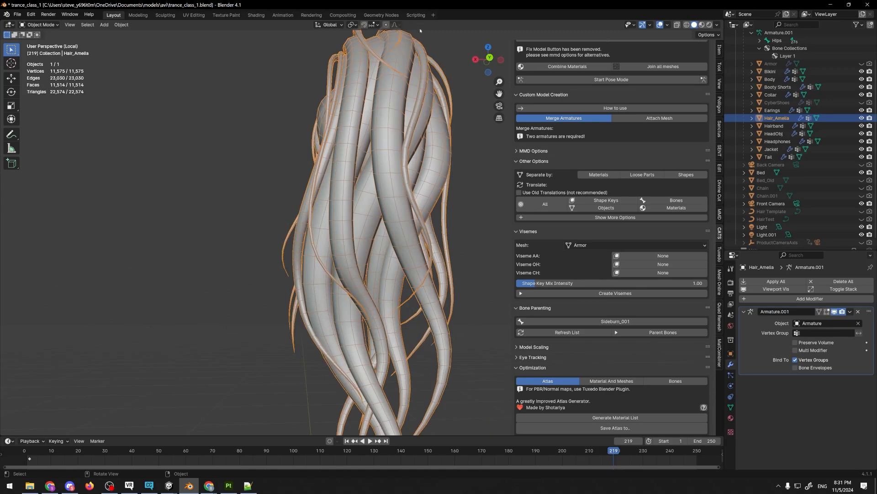
pyautogui.moveTo(420, 31); pyautogui.dragTo(365, 91, button='middle')
pyautogui.scroll(-4, 375, 137)
pyautogui.moveTo(388, 164); pyautogui.dragTo(368, 174, button='middle')
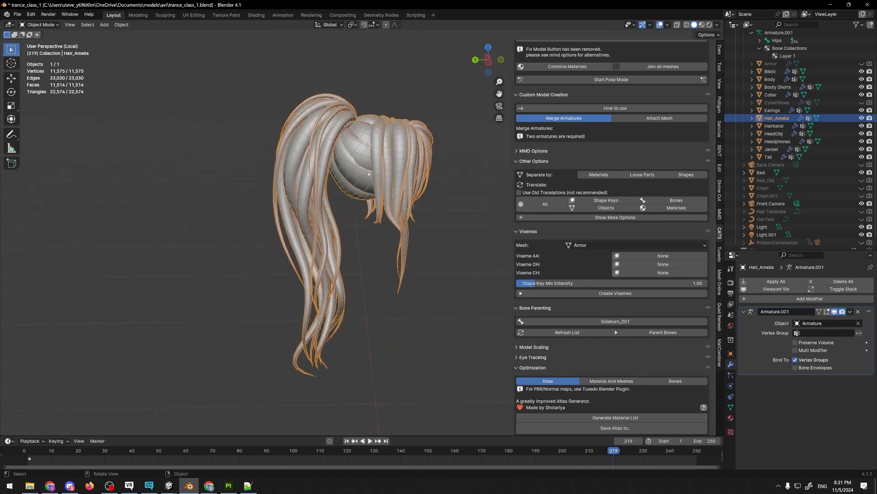
# Add a Decimate modifier to Hair_Amelia
pyautogui.click(812, 298)
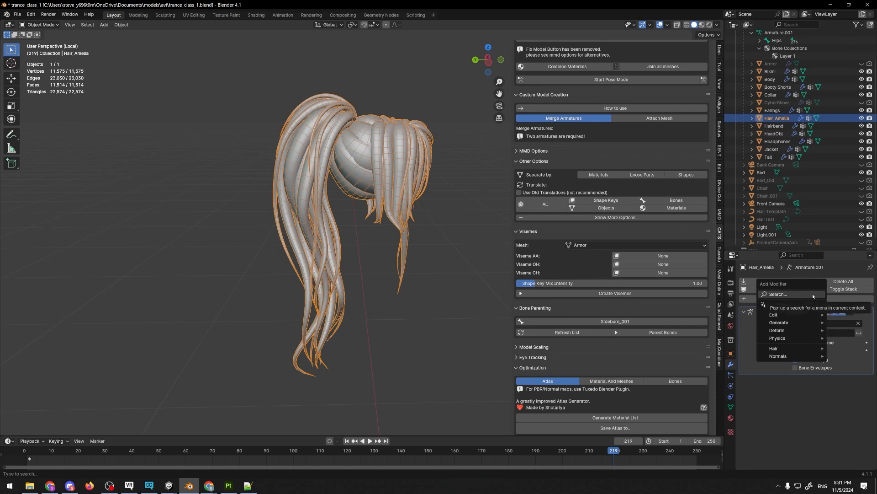
pyautogui.click(813, 295)
pyautogui.write('dec')
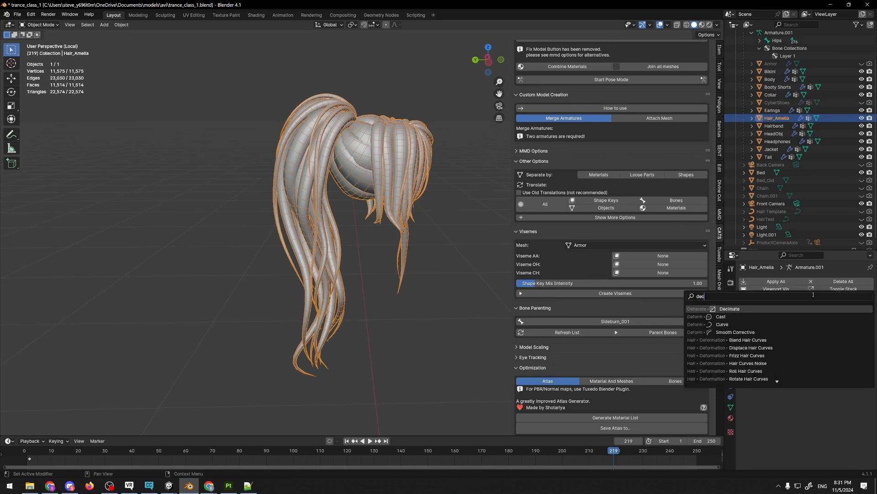
pyautogui.press('Return')
# Lower Hair_Amelia's Decimate ratio to about 0.22 and check the strand ends
pyautogui.moveTo(829, 404); pyautogui.dragTo(774, 405)
pyautogui.scroll(1, 352, 256)
pyautogui.moveTo(352, 256); pyautogui.dragTo(365, 207, button='middle')
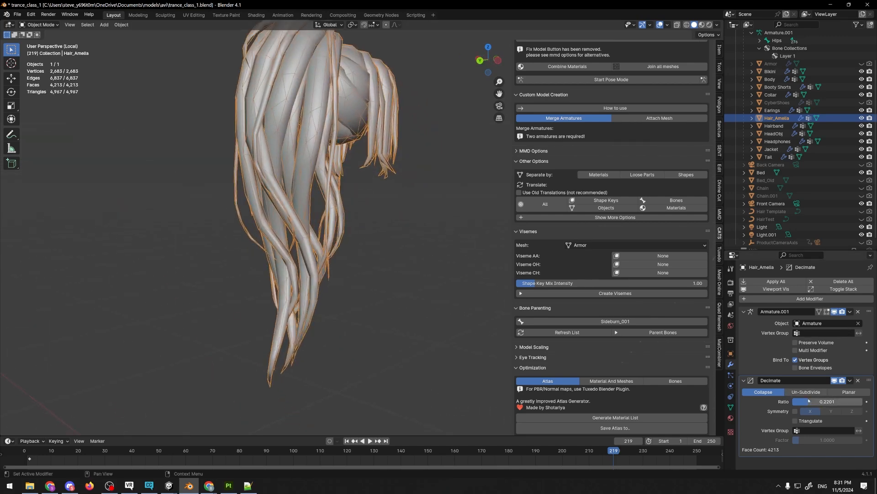
# Reduce Hair_Amelia's Decimate ratio to 0.0356 and compare the result with the original mesh
pyautogui.moveTo(828, 402); pyautogui.dragTo(794, 402)
pyautogui.moveTo(357, 267); pyautogui.dragTo(475, 320, button='middle')
pyautogui.scroll(-1, 450, 260)
pyautogui.moveTo(475, 320); pyautogui.dragTo(404, 217, button='middle')
pyautogui.press('Tab')
pyautogui.press('Tab')
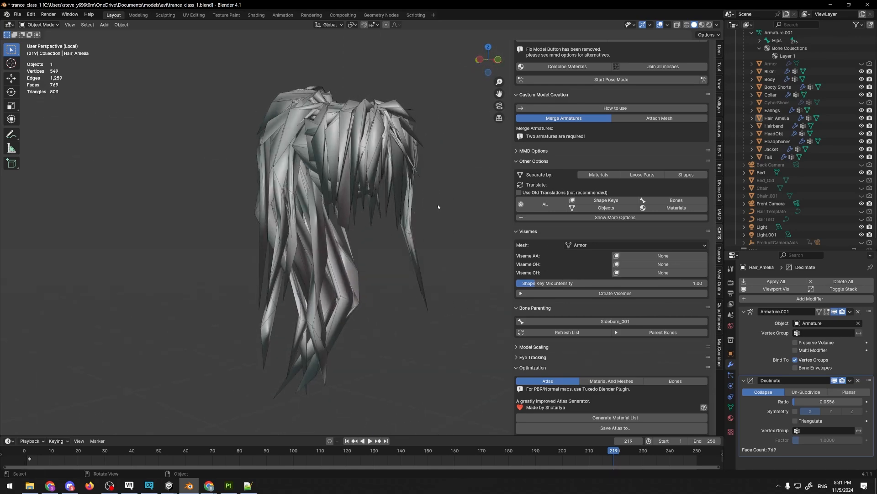
# Raise Hair_Amelia's Decimate ratio to 0.4822 and compare it with the undecimated mesh in Edit Mode
pyautogui.moveTo(806, 401); pyautogui.dragTo(838, 401)
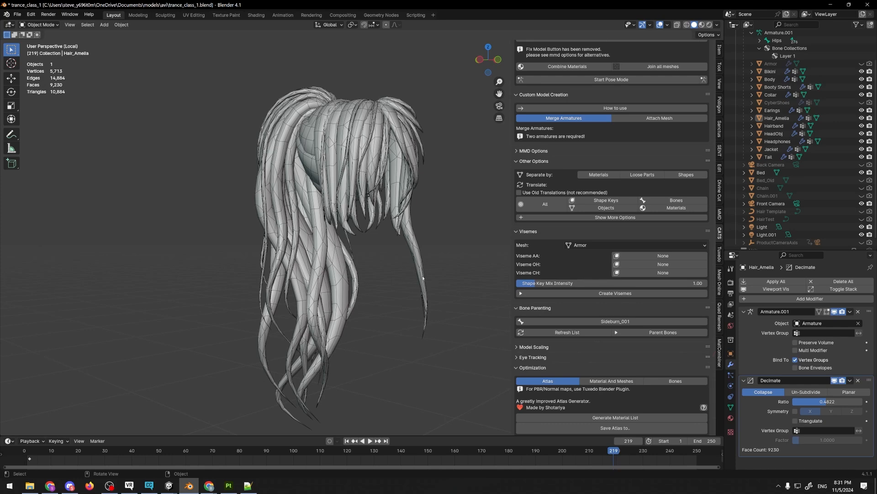
pyautogui.press('Tab')
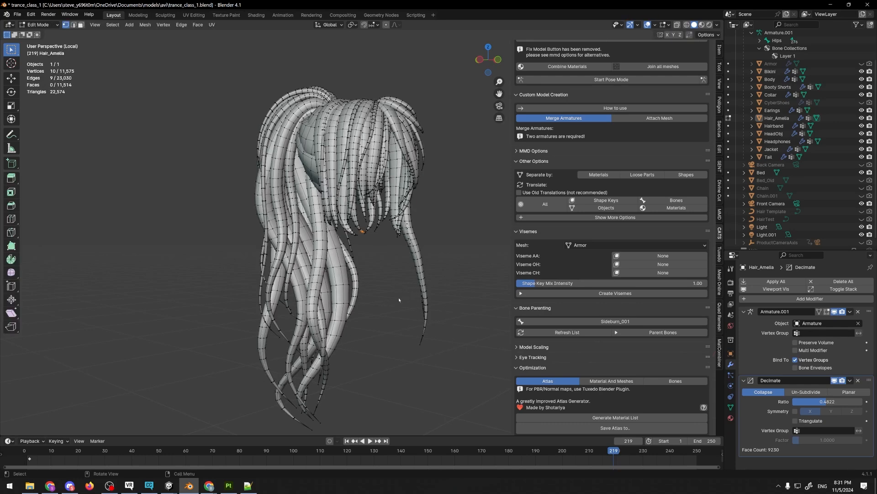
pyautogui.press('Tab')
# Exit local view to show the whole avatar, and open the Jacket in Edit Mode
pyautogui.press('KP_Divide')
pyautogui.moveTo(404, 295); pyautogui.dragTo(426, 224, button='middle')
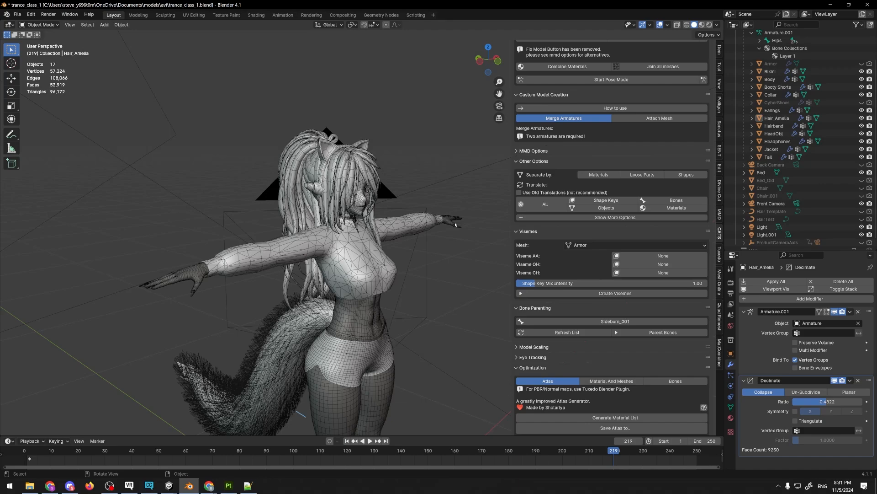
pyautogui.scroll(2, 432, 225)
pyautogui.click(432, 225)
pyautogui.moveTo(476, 256); pyautogui.dragTo(451, 264, button='middle')
pyautogui.press('Tab')
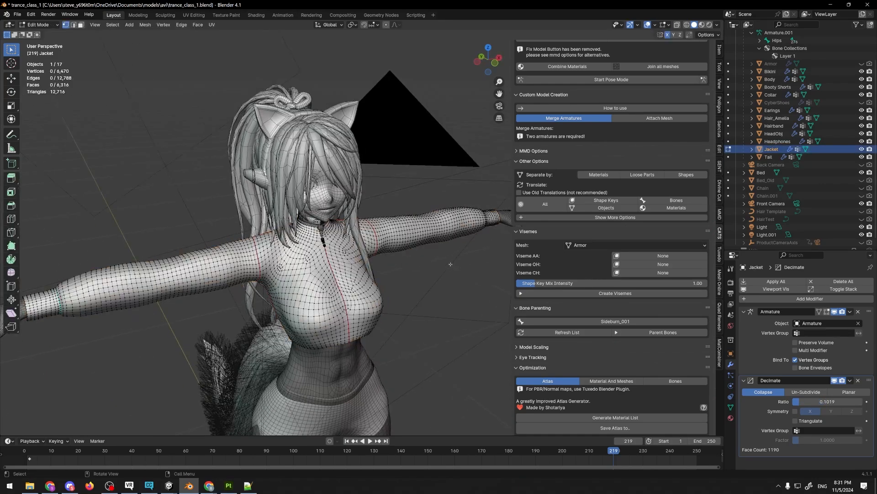
# Switch to edge selection and select one edge loop around the Jacket's sleeve near the elbow
pyautogui.keyDown('shift'); pyautogui.moveTo(385, 278); pyautogui.dragTo(309, 197, button='middle'); pyautogui.keyUp('shift')
pyautogui.scroll(4, 457, 240)
pyautogui.press('2')
pyautogui.keyDown('alt'); pyautogui.click(326, 256); pyautogui.keyUp('alt')
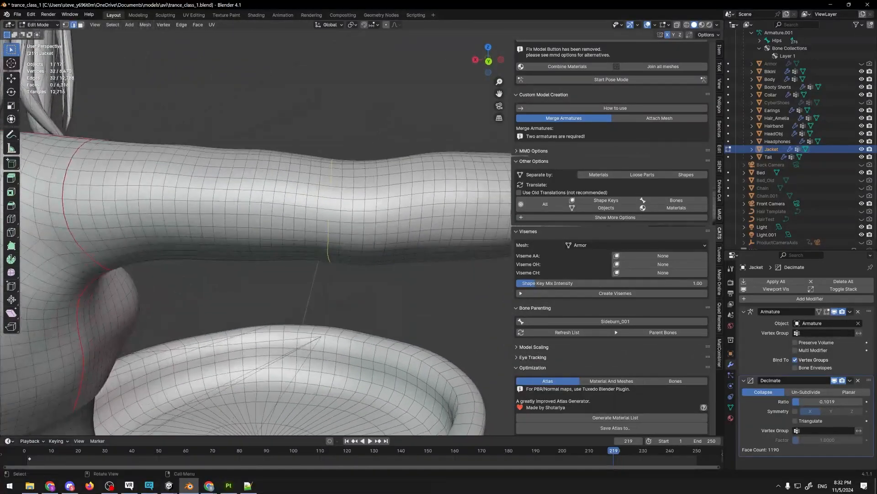
# Extend the selection to three neighbouring edge loops around the Jacket's sleeve near the elbow
pyautogui.moveTo(364, 167); pyautogui.dragTo(365, 162, button='middle')
pyautogui.keyDown('alt'); pyautogui.keyDown('shift'); pyautogui.click(345, 173); pyautogui.keyUp('shift'); pyautogui.keyUp('alt')
pyautogui.keyDown('alt'); pyautogui.keyDown('shift'); pyautogui.click(357, 174); pyautogui.keyUp('shift'); pyautogui.keyUp('alt')
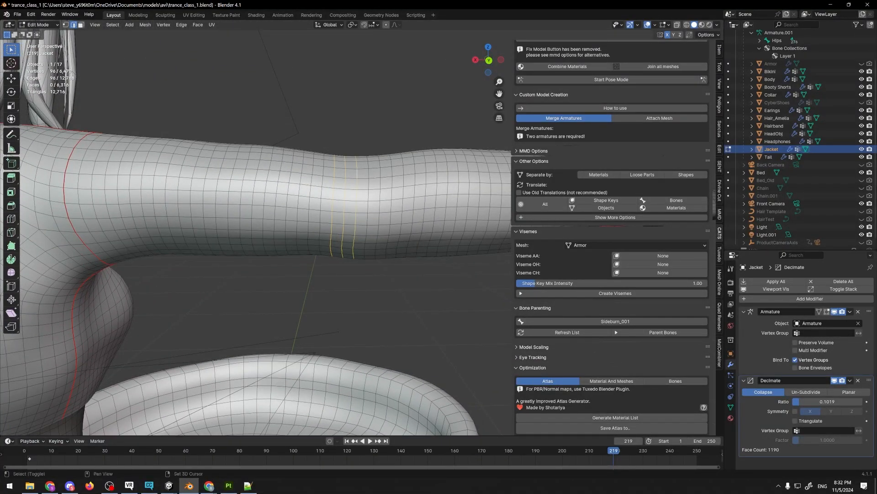
# Try moving and edge-sliding the three selected sleeve loops along the arm, undoing each change
pyautogui.press('g')
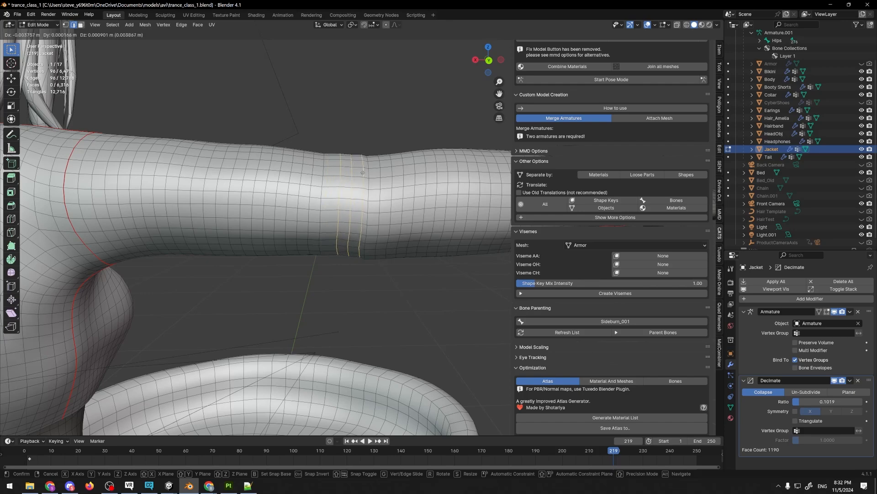
pyautogui.click(357, 172)
pyautogui.hotkey('ctrl', 'z')
pyautogui.press('g')
pyautogui.press('g')
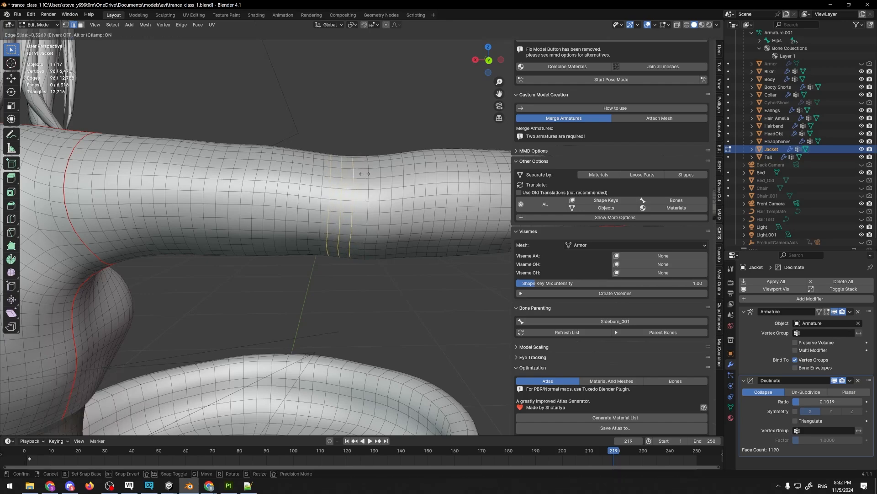
pyautogui.click(364, 173)
pyautogui.hotkey('ctrl', 'z')
# Try to dissolve the edges of the selected loops on the Jacket's sleeve
pyautogui.scroll(-4, 387, 172)
pyautogui.moveTo(387, 172); pyautogui.dragTo(368, 231, button='middle')
pyautogui.press('x')
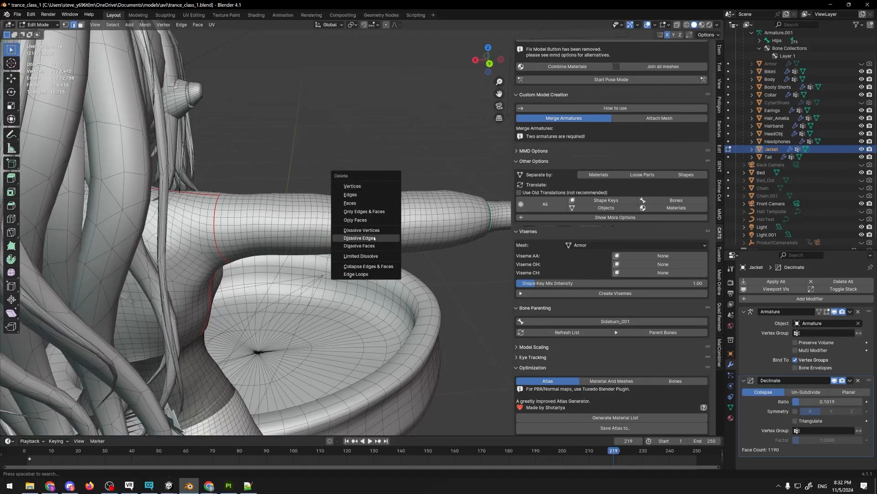
pyautogui.click(373, 238)
pyautogui.moveTo(441, 158); pyautogui.dragTo(317, 238, button='middle')
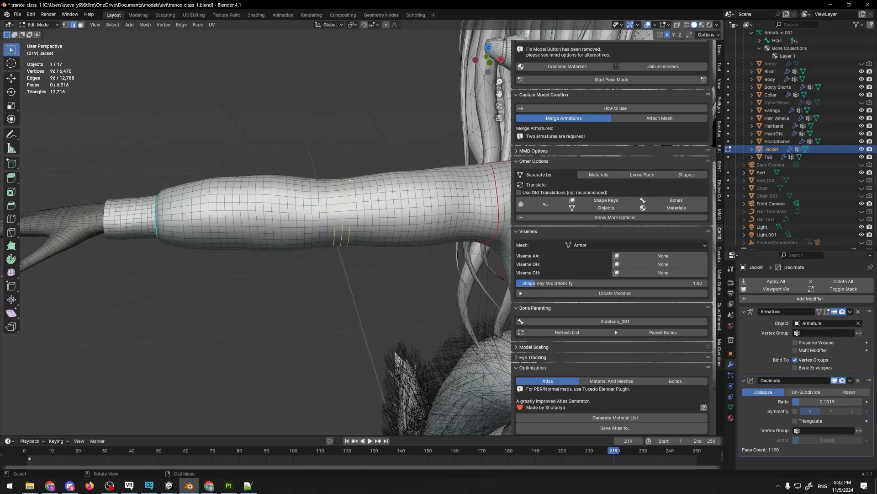
# Compare the decimated Jacket in Object Mode with its original topology in Edit Mode, and deselect the Jacket
pyautogui.press('Tab')
pyautogui.scroll(-4, 317, 242)
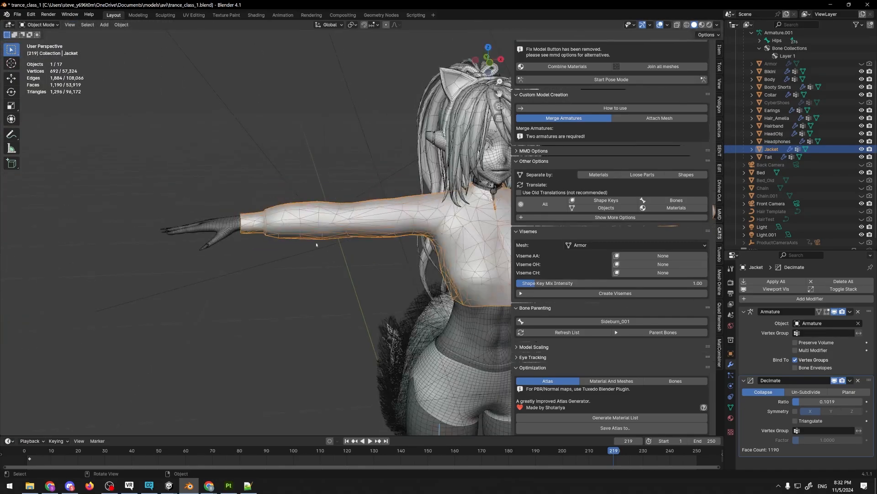
pyautogui.hotkey('alt', 'a')
pyautogui.moveTo(430, 219); pyautogui.dragTo(316, 234, button='middle')
pyautogui.click(398, 221)
pyautogui.moveTo(412, 188); pyautogui.dragTo(349, 189, button='middle')
pyautogui.press('Tab')
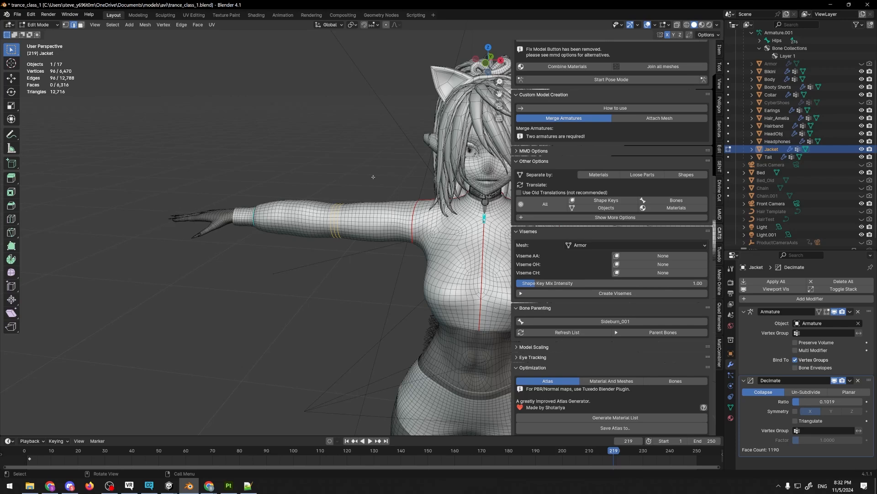
pyautogui.press('Tab')
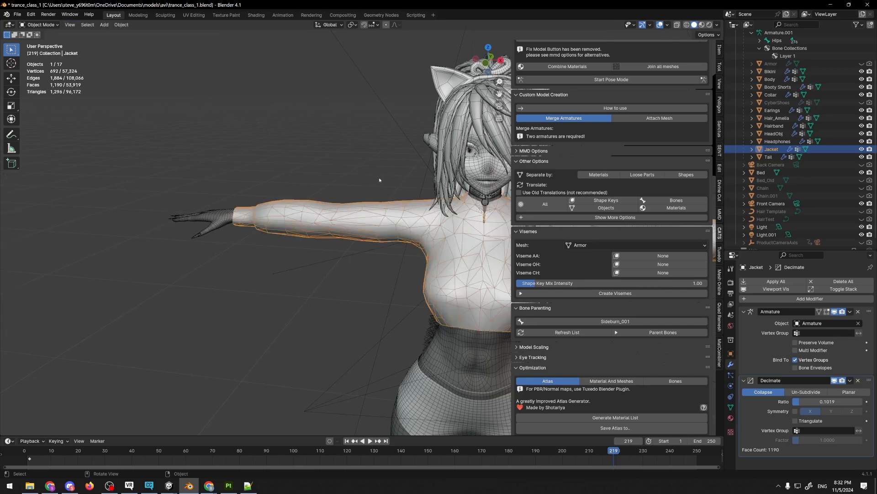
pyautogui.click(396, 192)
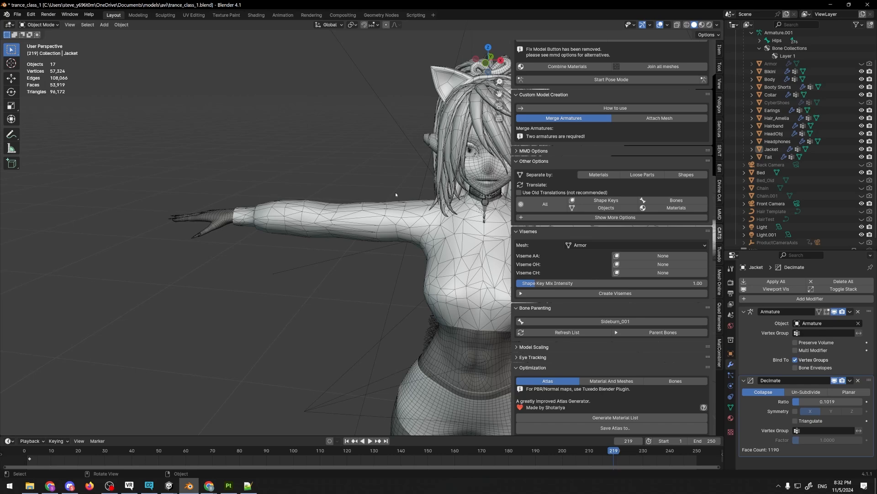
# Examine the Jacket's elbow edge loops from several angles in Edit Mode against the decimated sleeve and chest in Object Mode
pyautogui.press('Tab')
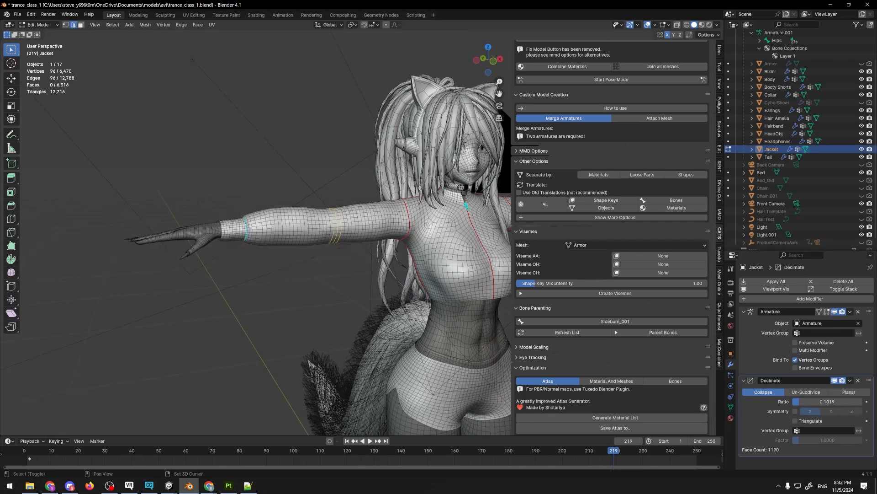
pyautogui.scroll(5, 333, 218)
pyautogui.scroll(-5, 332, 218)
pyautogui.moveTo(332, 218); pyautogui.dragTo(413, 131, button='middle')
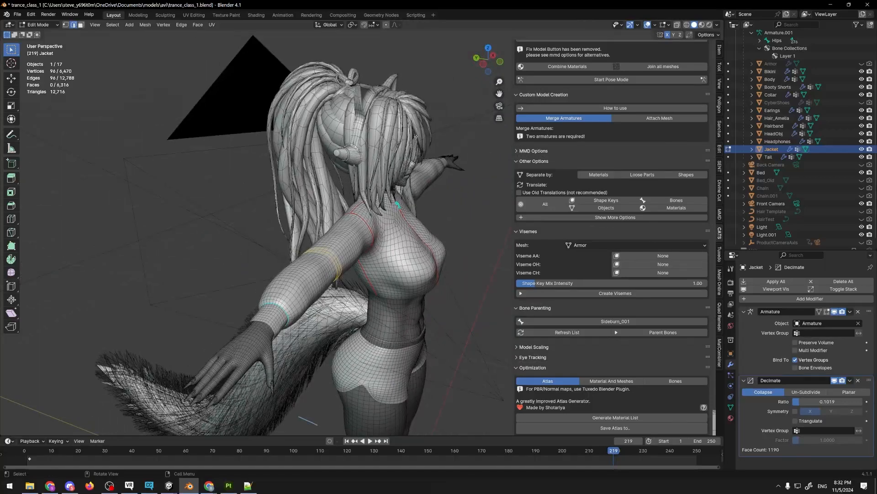
pyautogui.press('Tab')
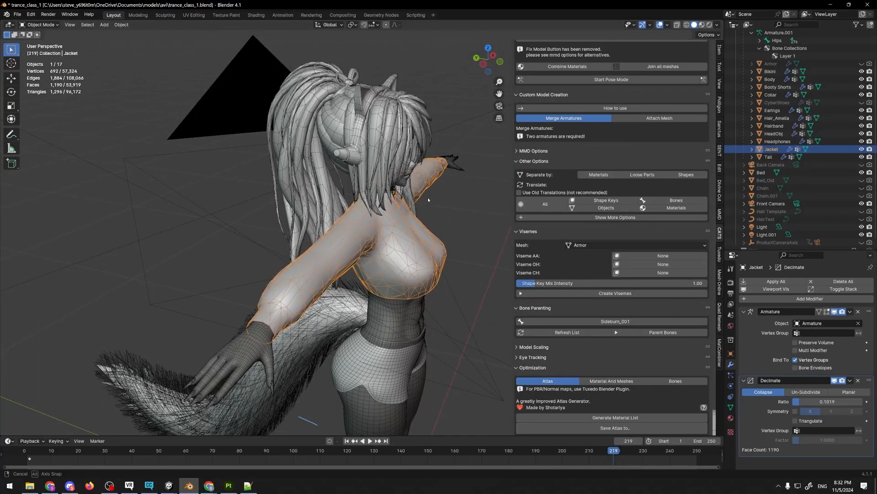
pyautogui.moveTo(427, 197); pyautogui.dragTo(414, 169, button='middle')
pyautogui.press('Tab')
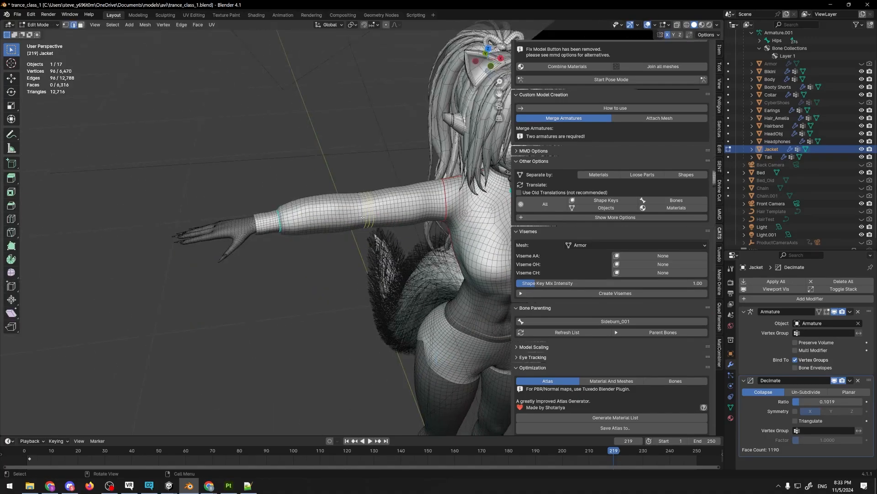
pyautogui.scroll(6, 320, 210)
pyautogui.moveTo(320, 210); pyautogui.dragTo(406, 203, button='middle')
pyautogui.scroll(-4, 380, 194)
pyautogui.press('Tab')
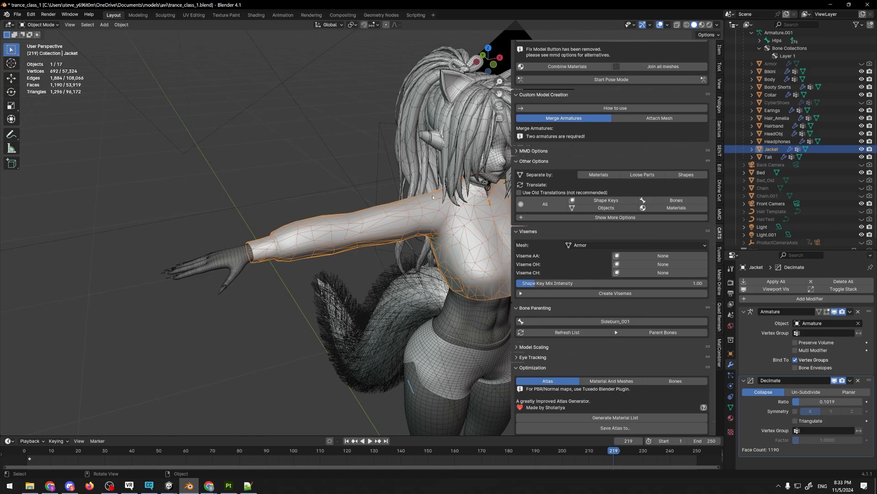
pyautogui.moveTo(452, 174); pyautogui.dragTo(476, 155, button='middle')
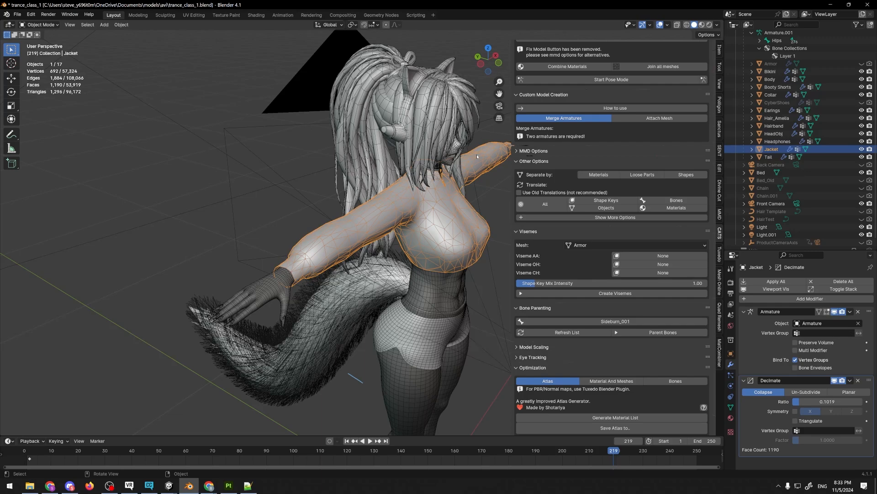
# Isolate Hair_Amelia in local view and raise its Decimate ratio to 1.0
pyautogui.click(432, 115)
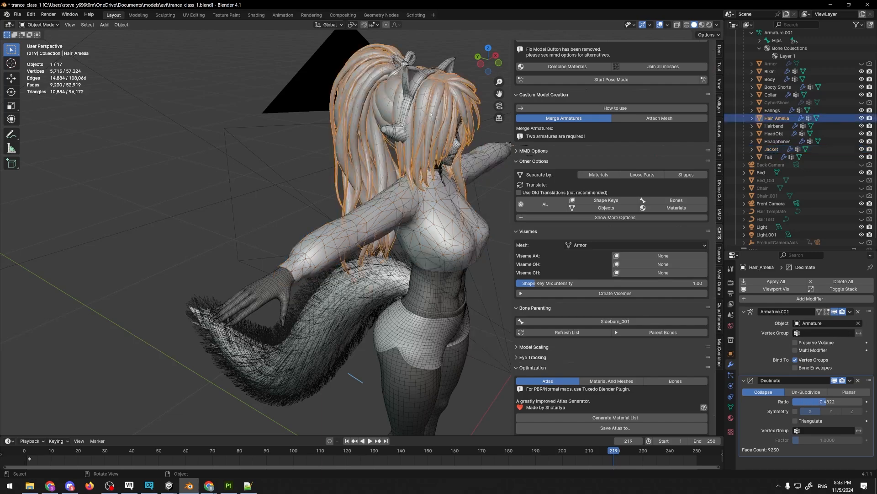
pyautogui.press('KP_Divide')
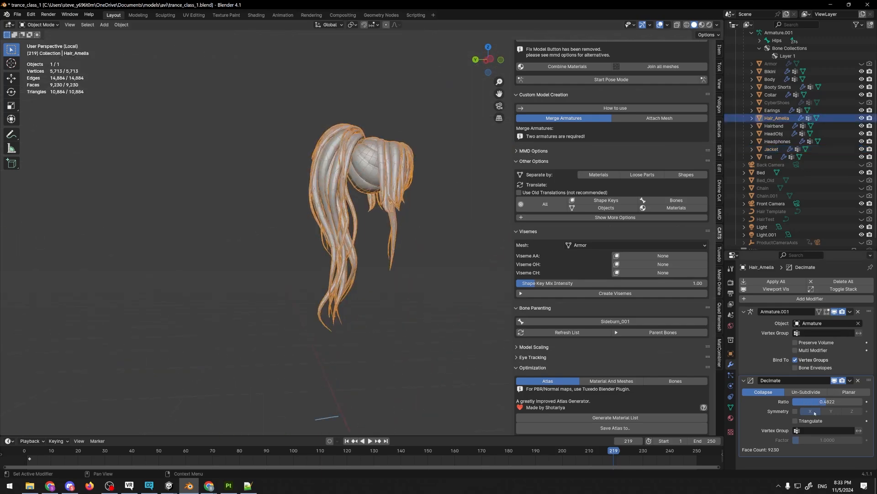
pyautogui.click(837, 402)
pyautogui.click(777, 405)
pyautogui.moveTo(829, 402); pyautogui.dragTo(863, 402)
pyautogui.scroll(3, 468, 224)
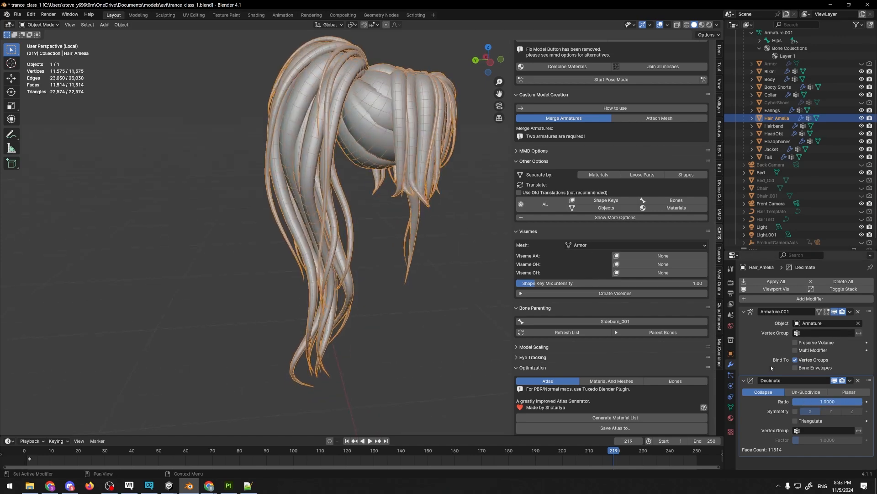
# Set Hair_Amelia's Decimate ratio to 0.4 and inspect the deselected hair from several angles
pyautogui.click(840, 399)
pyautogui.write('0.4')
pyautogui.press('Return')
pyautogui.scroll(5, 388, 207)
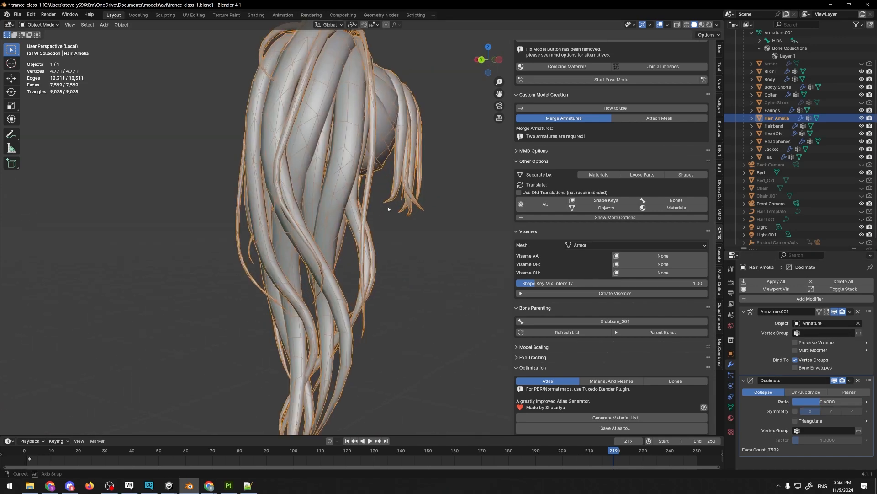
pyautogui.moveTo(388, 207); pyautogui.dragTo(281, 181, button='middle')
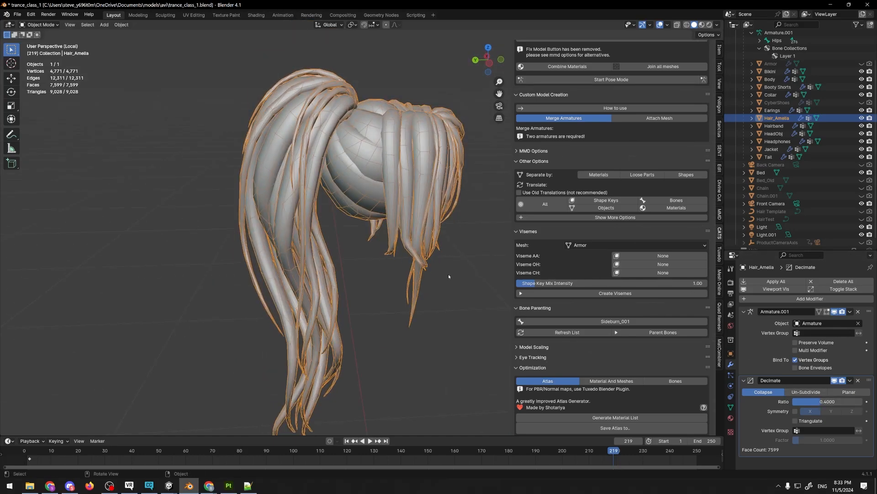
pyautogui.moveTo(448, 276)
pyautogui.mouseDown(button='middle')
pyautogui.moveTo(411, 294)
pyautogui.moveTo(454, 290)
pyautogui.mouseUp(button='middle')
pyautogui.click(454, 290)
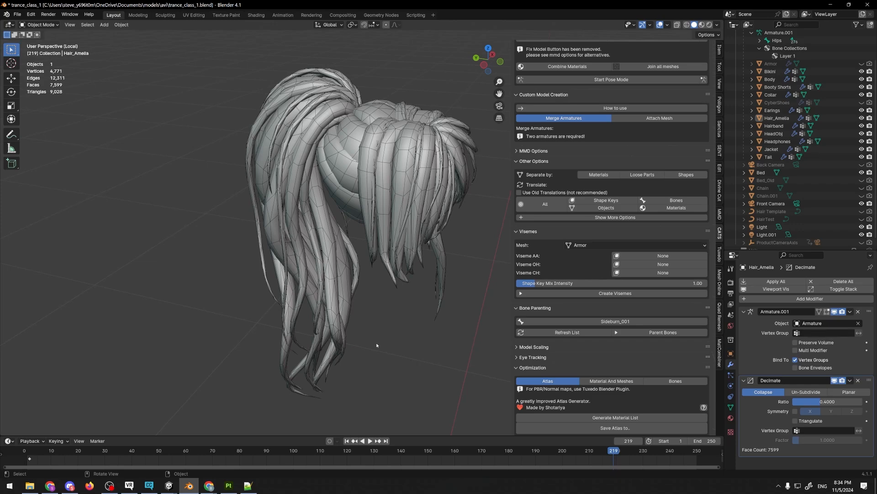
# Exit the hair's local view, look over the whole avatar, and isolate the Body mesh
pyautogui.press('/')
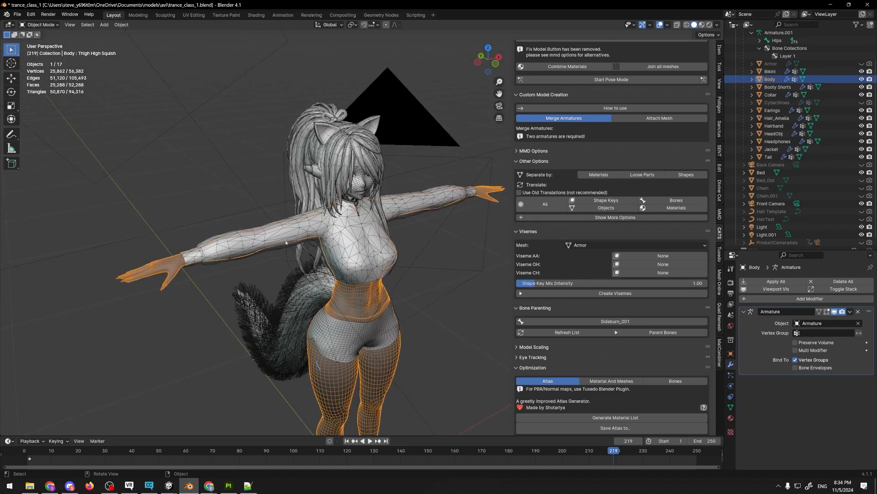
pyautogui.moveTo(466, 233); pyautogui.dragTo(461, 270, button='middle')
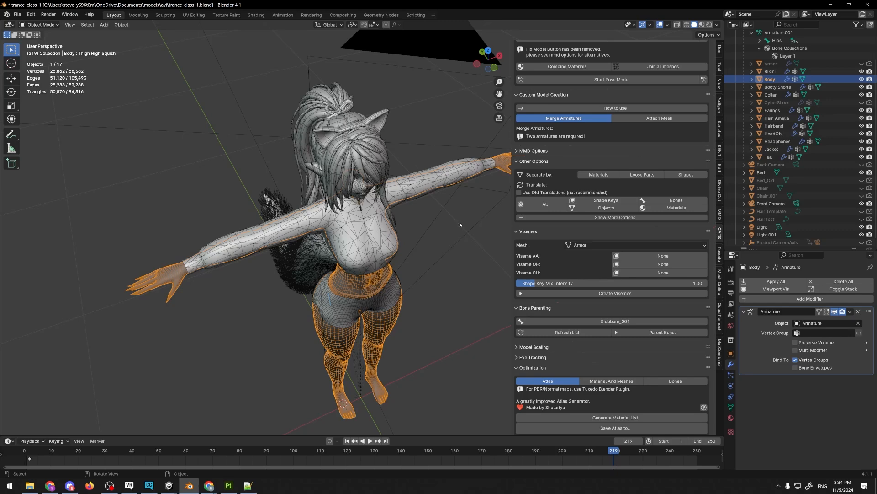
pyautogui.moveTo(458, 208); pyautogui.dragTo(452, 185, button='middle')
pyautogui.press('super')
pyautogui.click(492, 235)
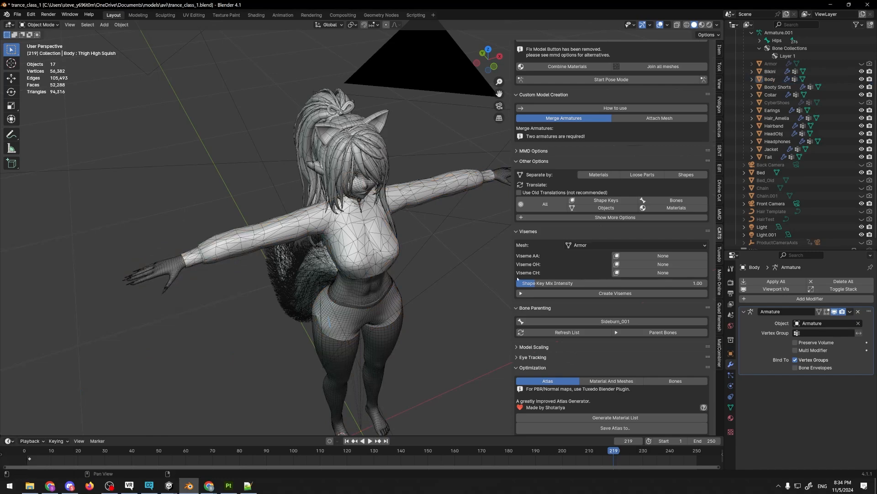
pyautogui.click(383, 293)
pyautogui.press('/')
pyautogui.scroll(10, 383, 293)
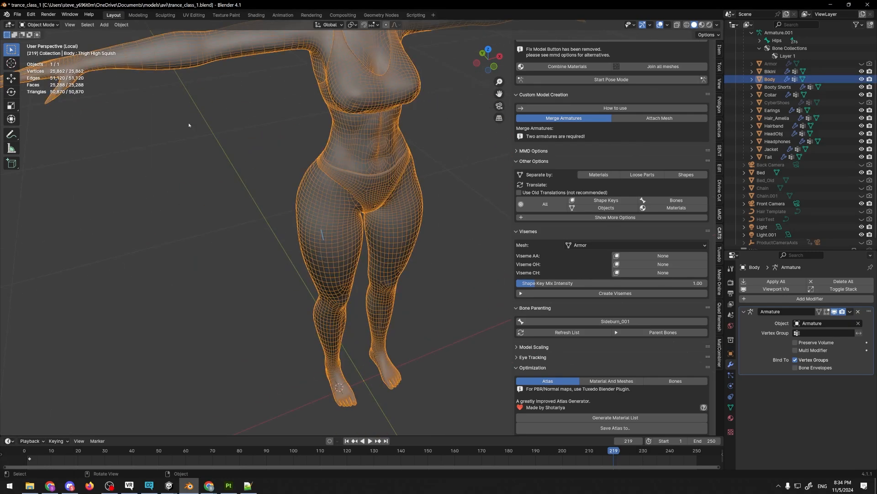
# Examine the topology of the Body's hand around the knuckles and thumb in Edit Mode and Object Mode
pyautogui.press('Tab')
pyautogui.moveTo(275, 259); pyautogui.dragTo(334, 294)
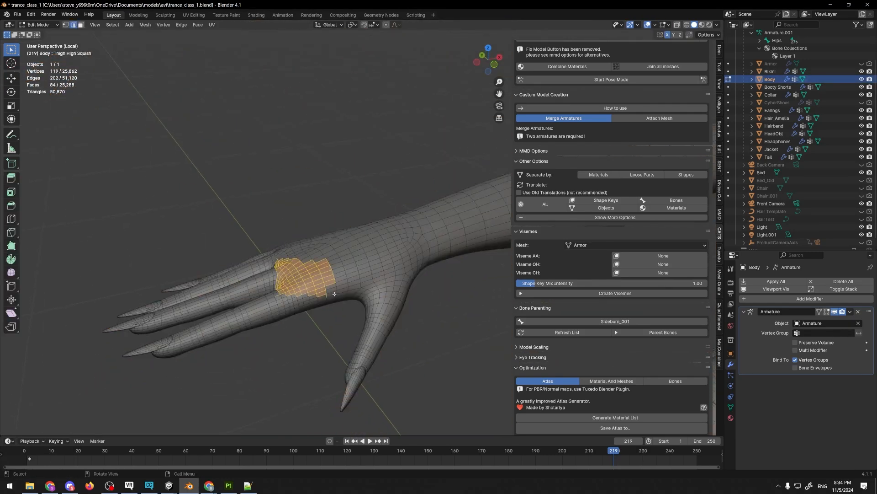
pyautogui.press('KP_0')
pyautogui.press('KP_0')
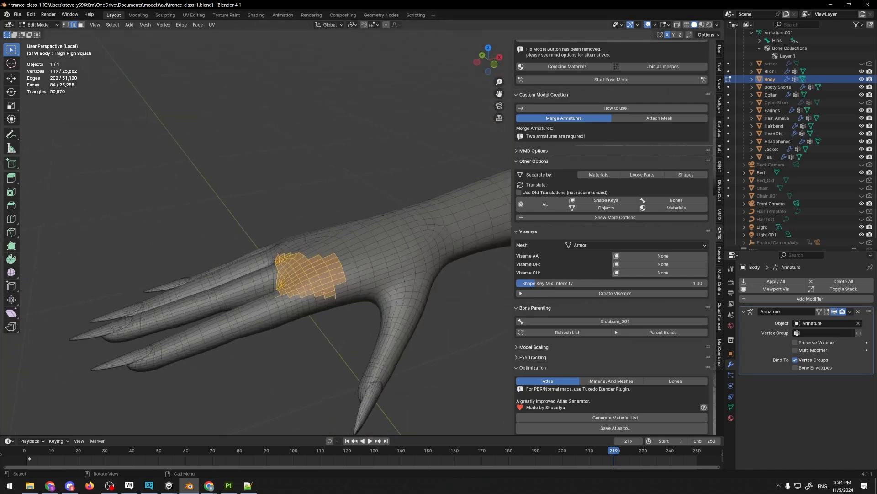
pyautogui.press('KP_Decimal')
pyautogui.scroll(-5, 363, 345)
pyautogui.click(320, 331)
pyautogui.moveTo(319, 331); pyautogui.dragTo(355, 274, button='middle')
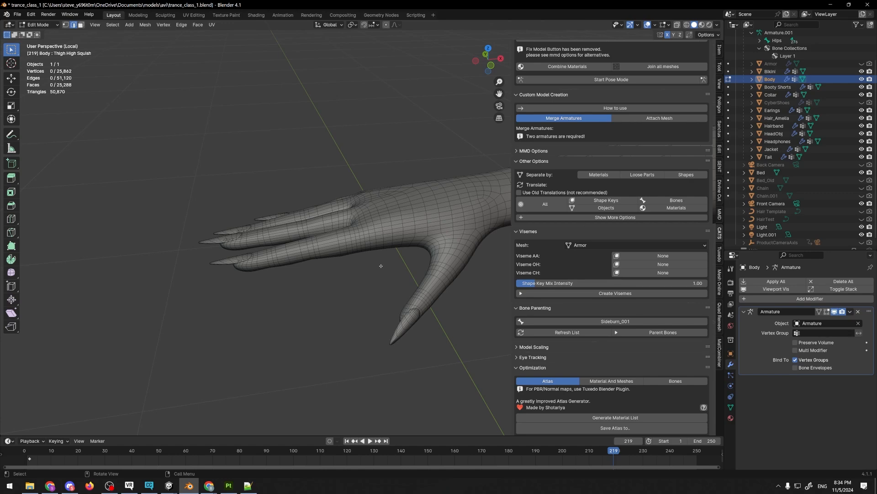
pyautogui.press('Tab')
pyautogui.press('Tab')
pyautogui.moveTo(408, 245); pyautogui.dragTo(435, 249, button='middle')
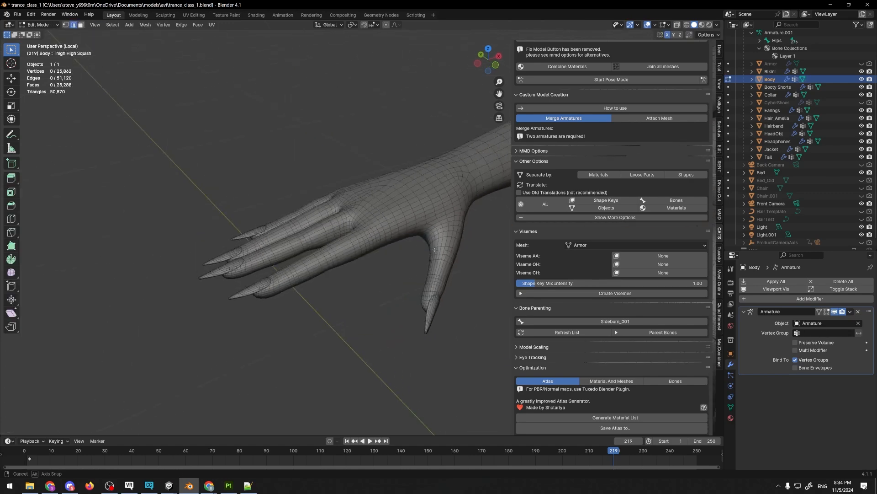
pyautogui.press('Tab')
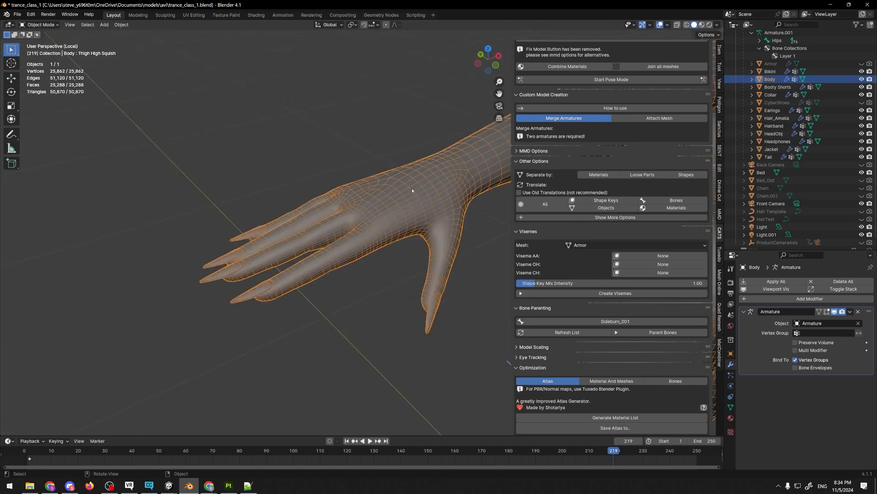
# Select a patch of faces near the hand's wrist in face selection mode, and review the whole Body in Object Mode
pyautogui.press('Tab')
pyautogui.press('3')
pyautogui.moveTo(397, 166); pyautogui.dragTo(422, 199)
pyautogui.moveTo(423, 199); pyautogui.dragTo(410, 240, button='middle')
pyautogui.press('Tab')
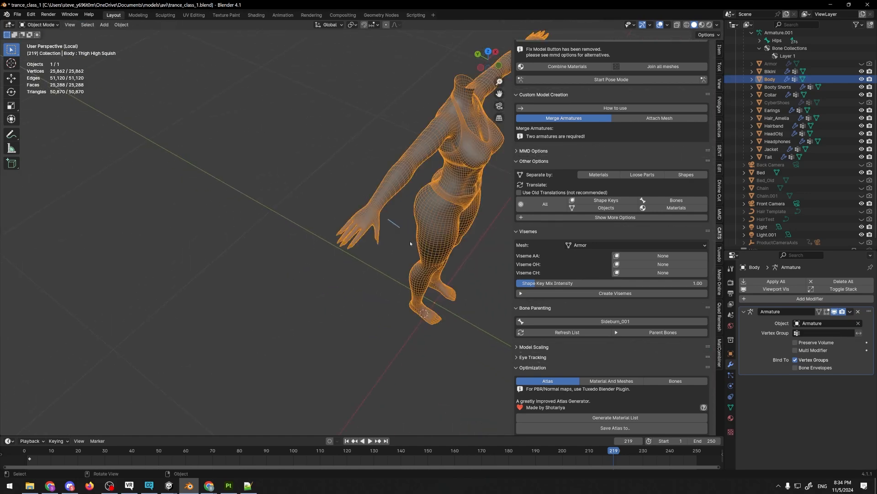
pyautogui.click(404, 239)
pyautogui.click(425, 229)
pyautogui.moveTo(421, 168); pyautogui.dragTo(354, 151, button='middle')
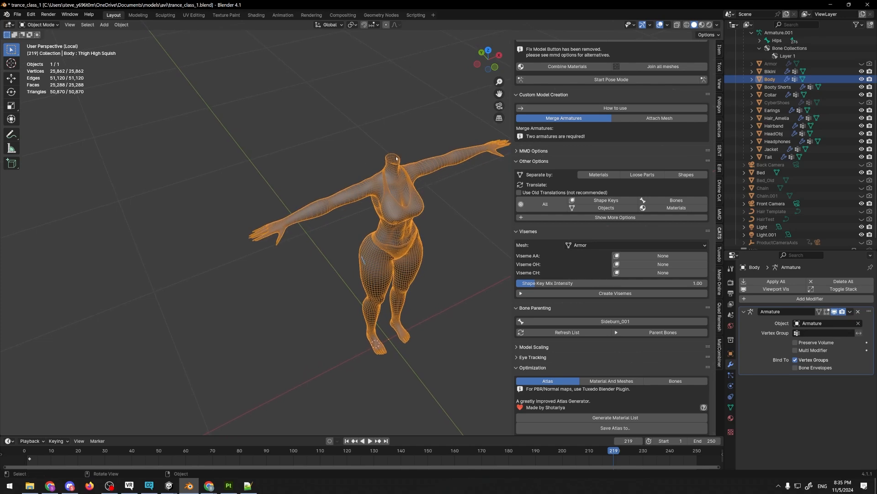
pyautogui.scroll(2, 369, 191)
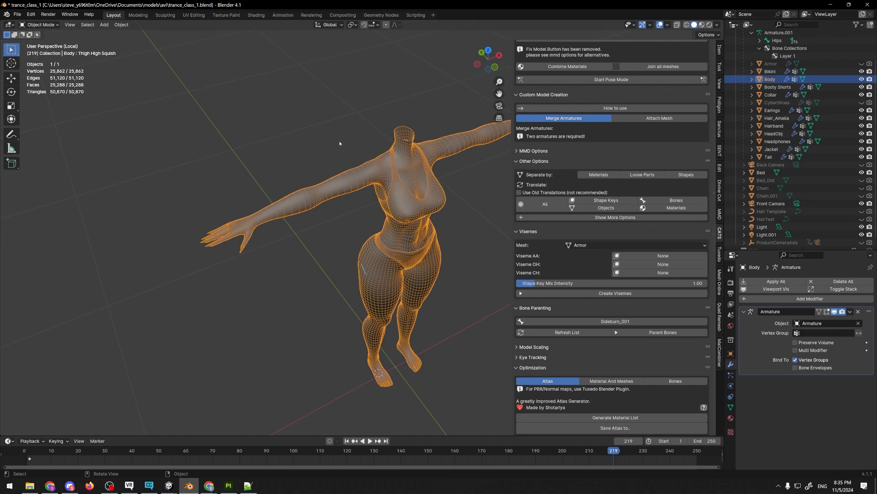
# Exit local view and remove the Decimate modifier from the Jacket
pyautogui.press('KP_Divide')
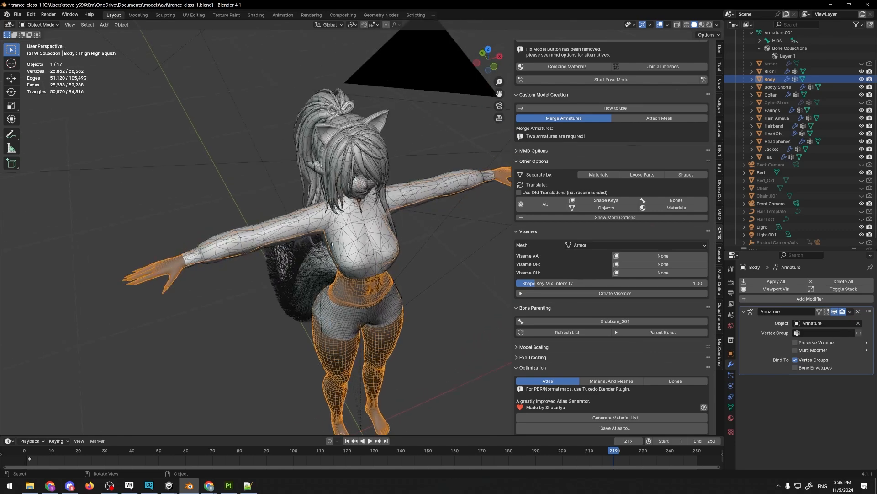
pyautogui.click(333, 244)
pyautogui.click(858, 380)
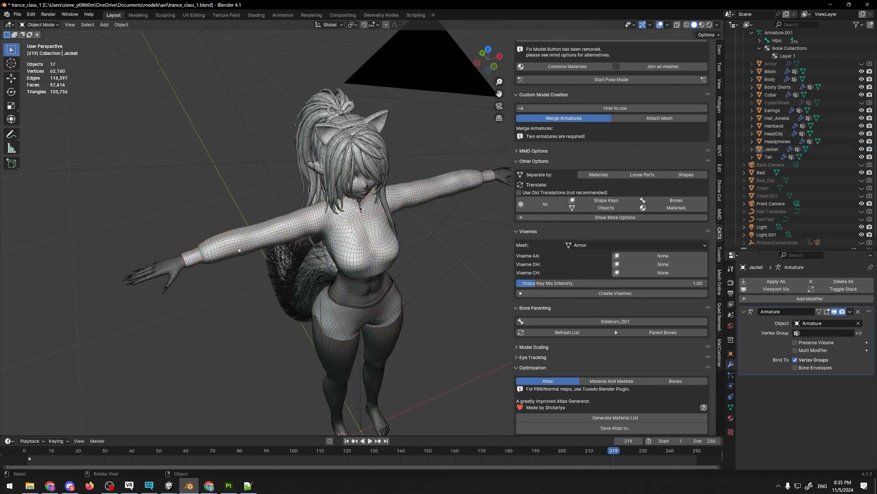
# Isolate the Jacket in local view and open its mesh in Edit Mode to work on the sleeve topology
pyautogui.press('KP_Divide')
pyautogui.moveTo(276, 227); pyautogui.dragTo(248, 153, button='middle')
pyautogui.keyDown('shift'); pyautogui.moveTo(247, 153); pyautogui.dragTo(419, 190, button='middle'); pyautogui.keyUp('shift')
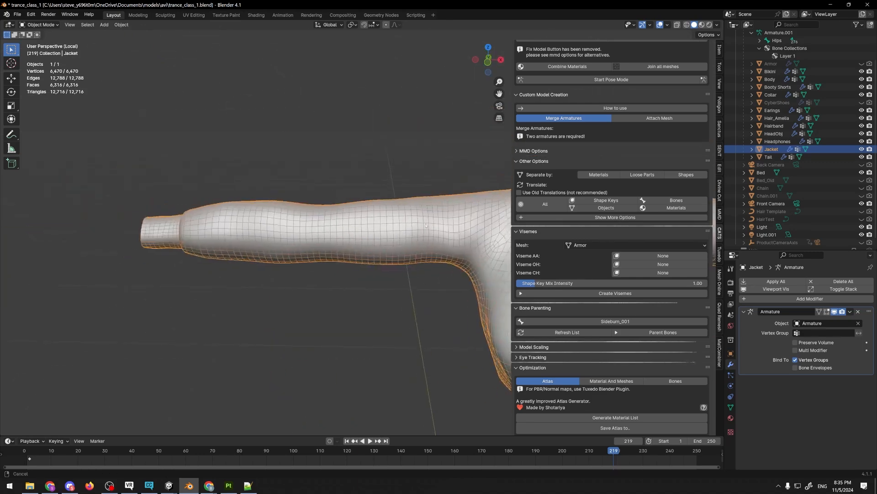
pyautogui.scroll(2, 419, 190)
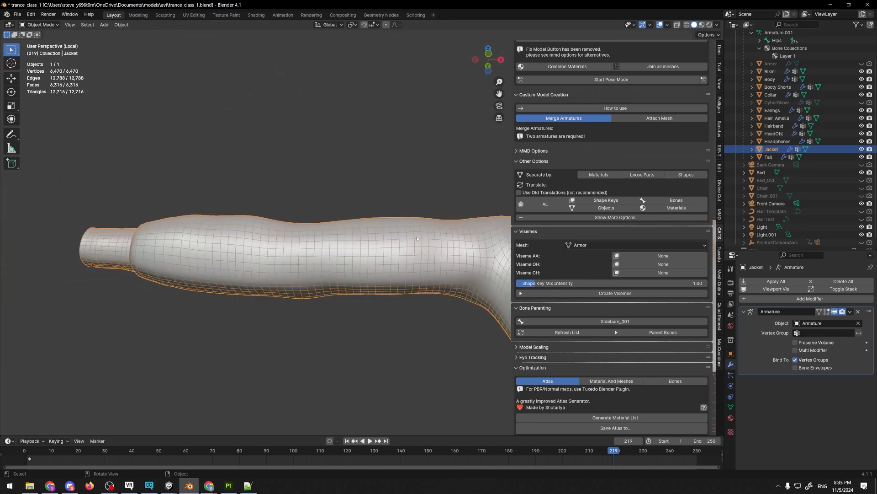
pyautogui.press('Tab')
pyautogui.moveTo(437, 234); pyautogui.dragTo(360, 182, button='middle')
pyautogui.keyDown('shift'); pyautogui.moveTo(480, 168); pyautogui.dragTo(459, 156, button='middle'); pyautogui.keyUp('shift')
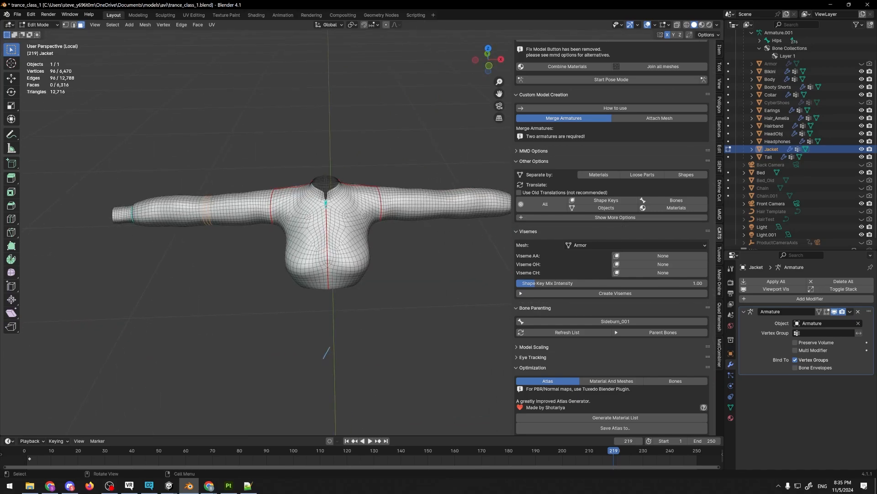
# Dissolve every other edge loop around the forearm of the Jacket's sleeve, from near the elbow toward the cuff
pyautogui.keyDown('shift'); pyautogui.moveTo(233, 209); pyautogui.dragTo(350, 225, button='middle'); pyautogui.keyUp('shift')
pyautogui.scroll(2, 346, 267)
pyautogui.keyDown('shift'); pyautogui.moveTo(292, 279); pyautogui.dragTo(343, 219, button='middle'); pyautogui.keyUp('shift')
pyautogui.scroll(3, 370, 218)
pyautogui.keyDown('alt'); pyautogui.click(344, 219); pyautogui.keyUp('alt')
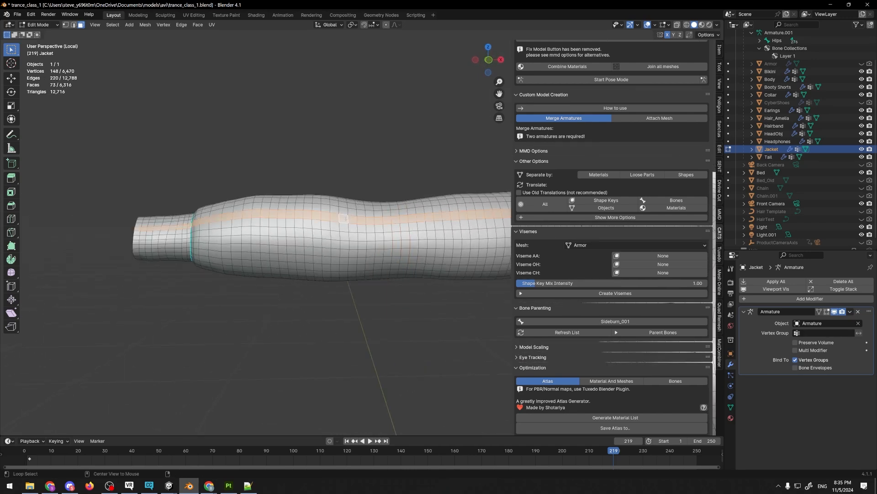
pyautogui.keyDown('alt'); pyautogui.click(349, 215); pyautogui.keyUp('alt')
pyautogui.keyDown('alt'); pyautogui.keyDown('shift'); pyautogui.click(330, 210); pyautogui.keyUp('shift'); pyautogui.keyUp('alt')
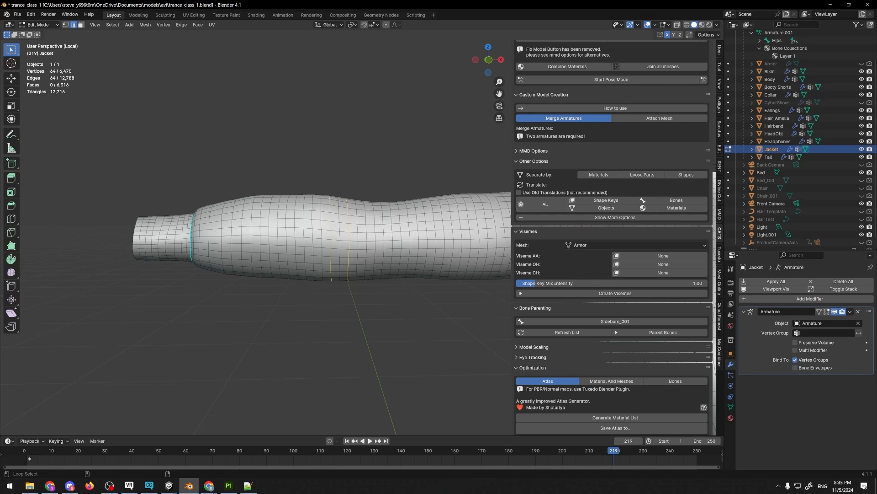
pyautogui.keyDown('alt'); pyautogui.keyDown('shift'); pyautogui.click(295, 208); pyautogui.keyUp('shift'); pyautogui.keyUp('alt')
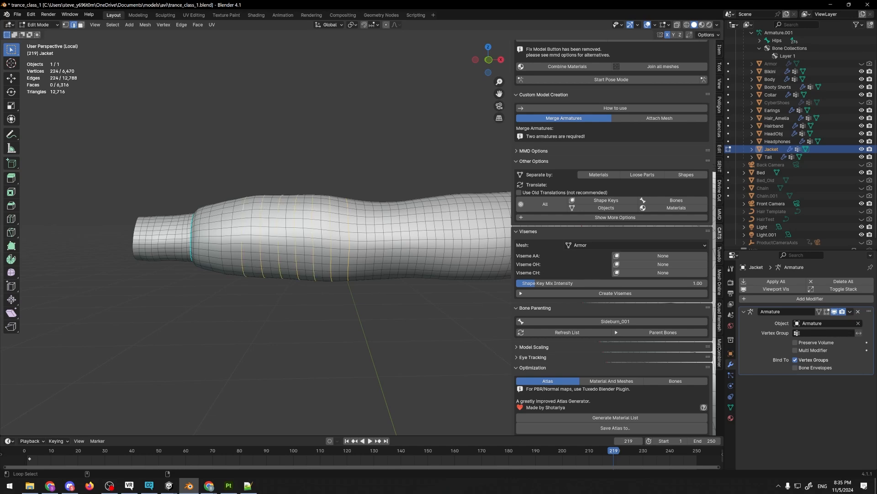
pyautogui.keyDown('alt'); pyautogui.keyDown('shift'); pyautogui.click(225, 210); pyautogui.keyUp('shift'); pyautogui.keyUp('alt')
pyautogui.scroll(-2, 258, 188)
pyautogui.moveTo(259, 188); pyautogui.dragTo(286, 266, button='middle')
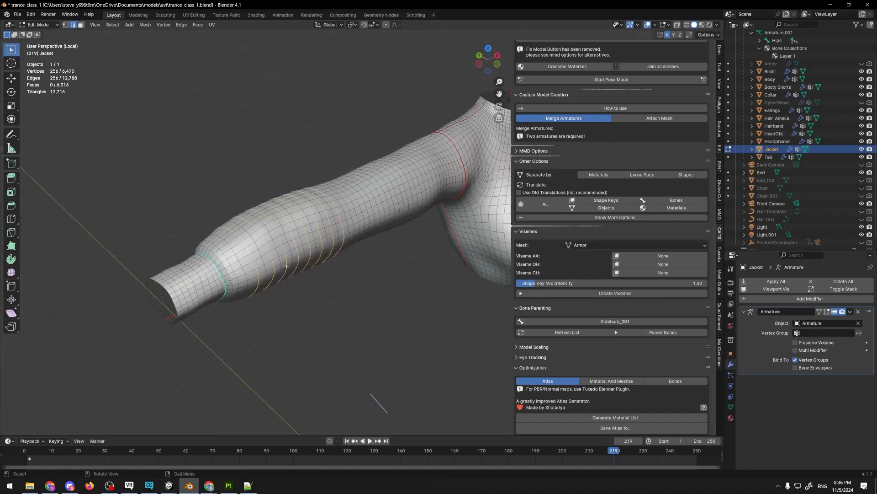
pyautogui.moveTo(391, 243); pyautogui.dragTo(340, 230, button='middle')
pyautogui.press('x')
pyautogui.click(335, 194)
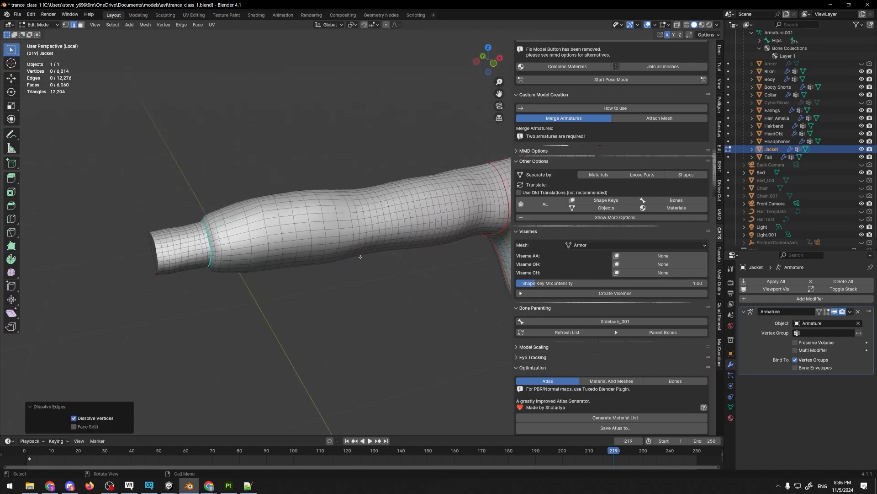
# Undo the forearm dissolve and dissolve the same selected edge loops again
pyautogui.hotkey('ctrl', 'z')
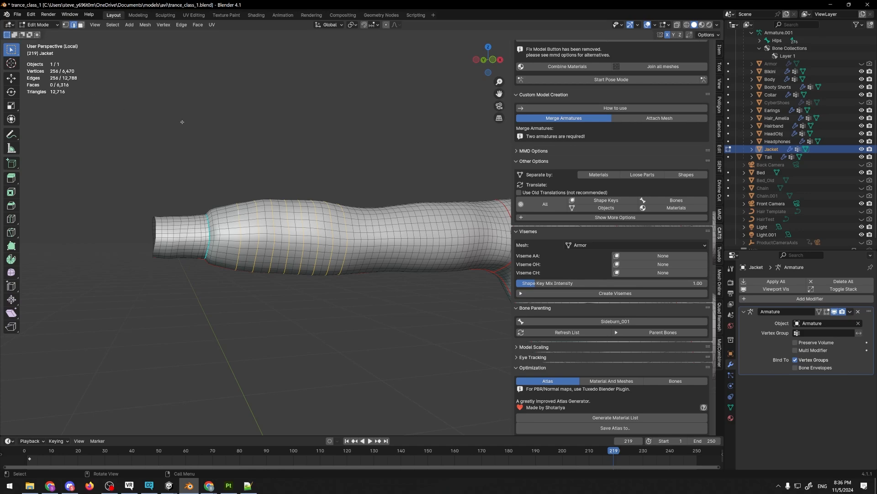
pyautogui.press('x')
pyautogui.click(337, 164)
# Dissolve every other edge loop around the same sleeve's upper arm, between the elbow and the shoulder seam
pyautogui.moveTo(337, 165); pyautogui.dragTo(495, 188, button='middle')
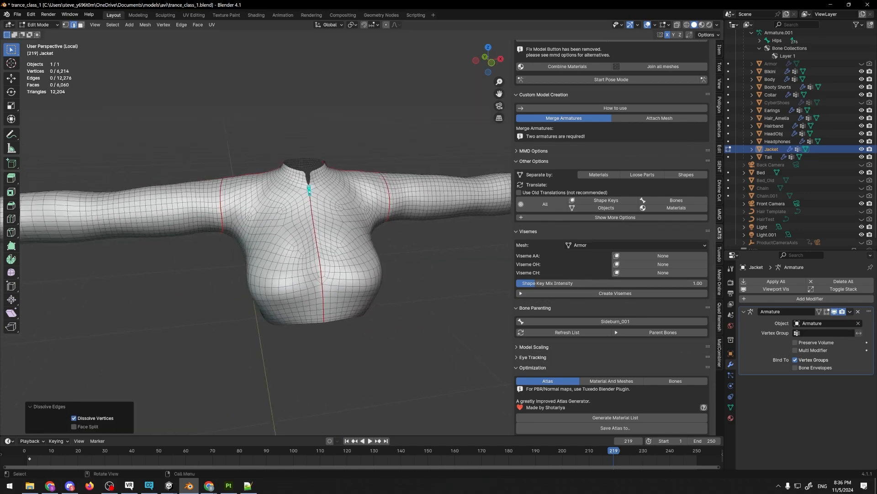
pyautogui.keyDown('shift'); pyautogui.moveTo(188, 196); pyautogui.dragTo(331, 202, button='middle'); pyautogui.keyUp('shift')
pyautogui.scroll(4, 240, 195)
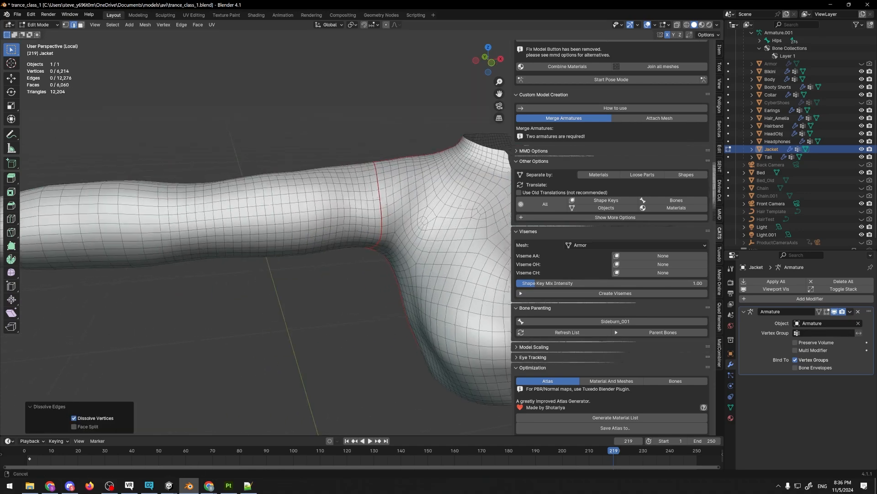
pyautogui.keyDown('alt'); pyautogui.click(232, 187); pyautogui.keyUp('alt')
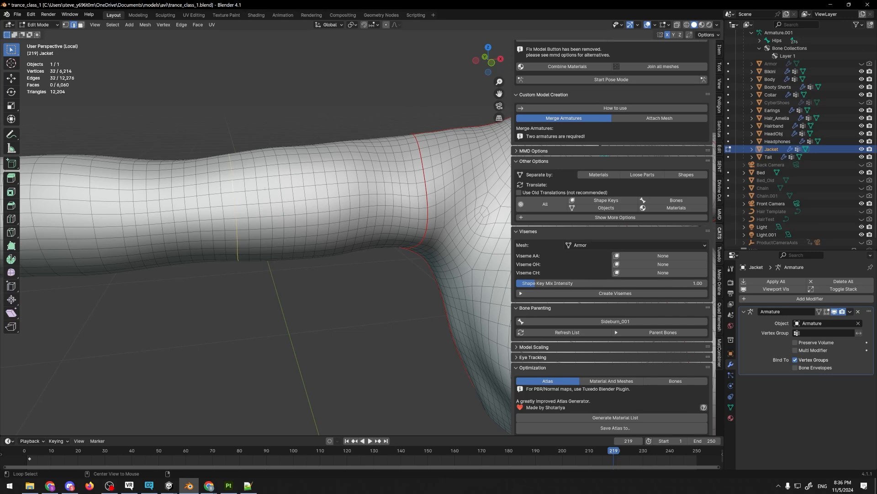
pyautogui.keyDown('alt'); pyautogui.keyDown('shift'); pyautogui.click(252, 185); pyautogui.keyUp('shift'); pyautogui.keyUp('alt')
pyautogui.keyDown('alt'); pyautogui.keyDown('shift'); pyautogui.click(277, 183); pyautogui.keyUp('shift'); pyautogui.keyUp('alt')
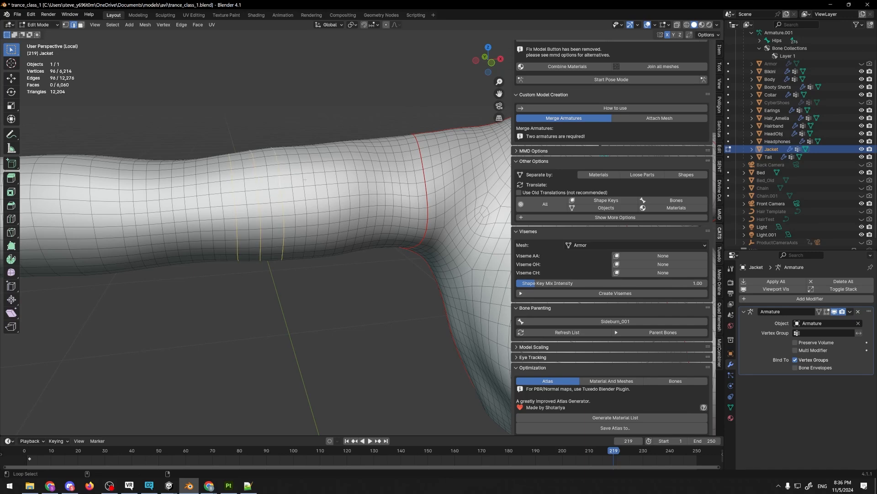
pyautogui.keyDown('alt'); pyautogui.keyDown('shift'); pyautogui.click(304, 180); pyautogui.keyUp('shift'); pyautogui.keyUp('alt')
pyautogui.keyDown('alt'); pyautogui.keyDown('shift'); pyautogui.click(326, 180); pyautogui.keyUp('shift'); pyautogui.keyUp('alt')
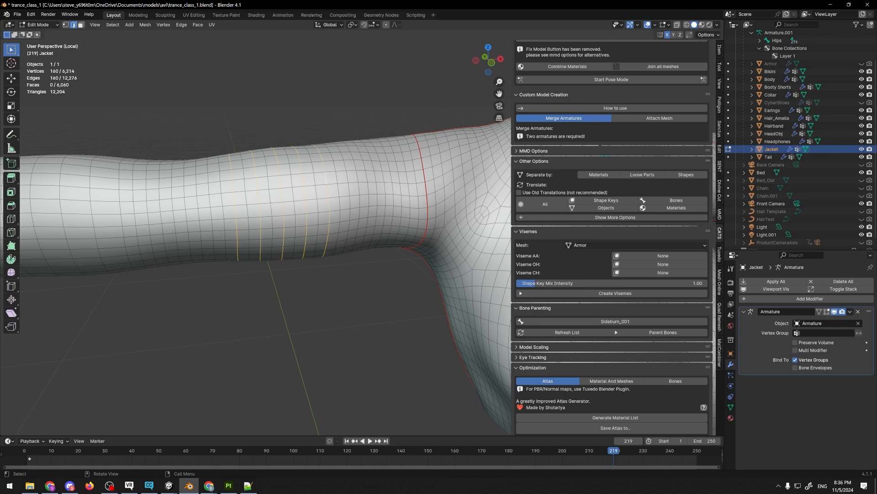
pyautogui.keyDown('alt'); pyautogui.keyDown('shift'); pyautogui.click(348, 182); pyautogui.keyUp('shift'); pyautogui.keyUp('alt')
pyautogui.keyDown('alt'); pyautogui.keyDown('shift'); pyautogui.click(369, 183); pyautogui.keyUp('shift'); pyautogui.keyUp('alt')
pyautogui.scroll(-3, 367, 184)
pyautogui.moveTo(359, 190); pyautogui.dragTo(368, 184, button='middle')
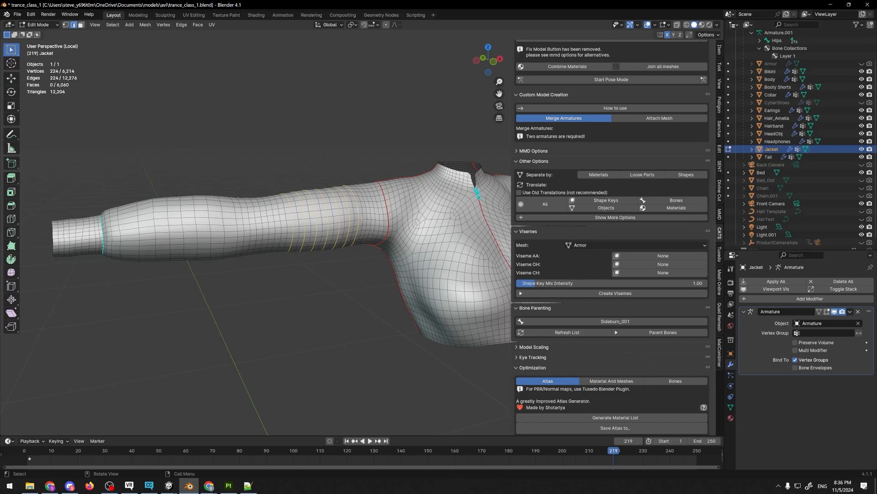
pyautogui.moveTo(362, 218); pyautogui.dragTo(354, 243, button='middle')
pyautogui.scroll(-4, 354, 243)
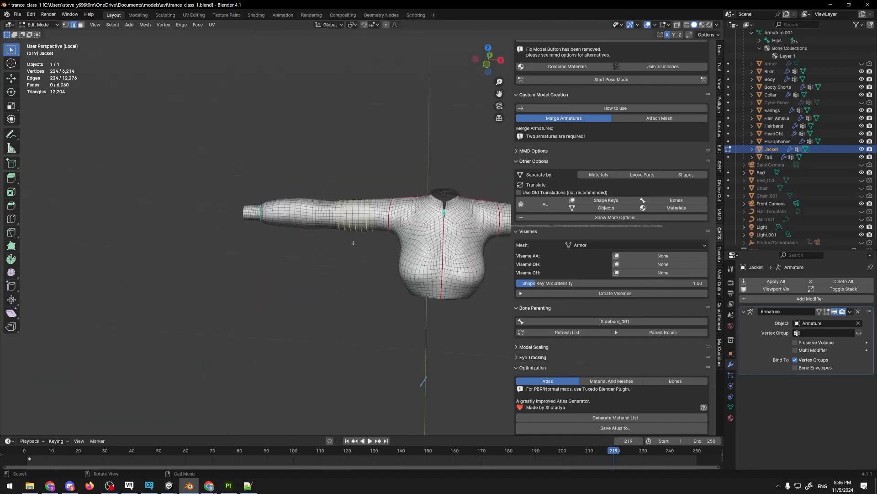
pyautogui.scroll(5, 353, 243)
pyautogui.press('x')
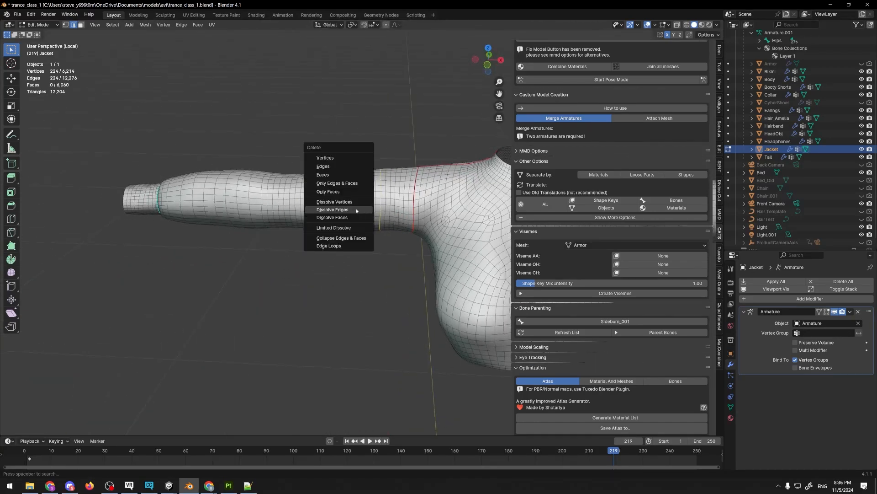
pyautogui.click(358, 213)
# Return the Jacket to Object Mode and examine the topology around its shoulder and chest
pyautogui.moveTo(358, 213); pyautogui.dragTo(338, 239, button='middle')
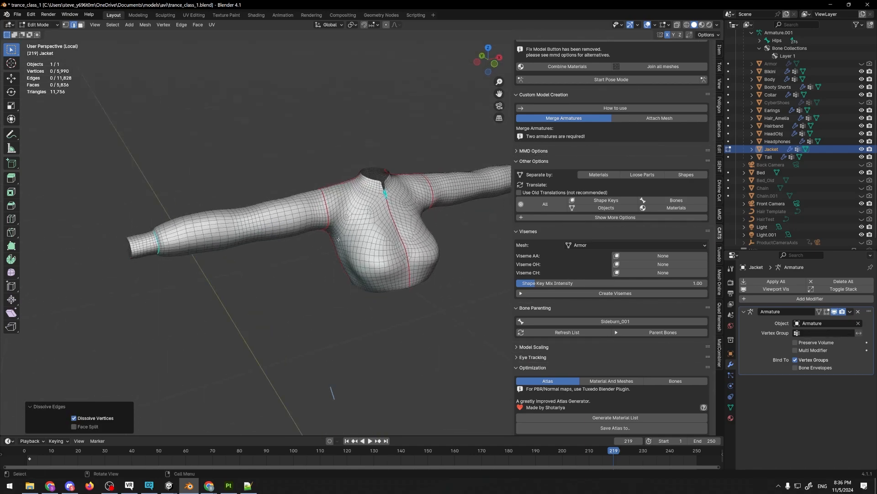
pyautogui.press('Tab')
pyautogui.scroll(6, 263, 248)
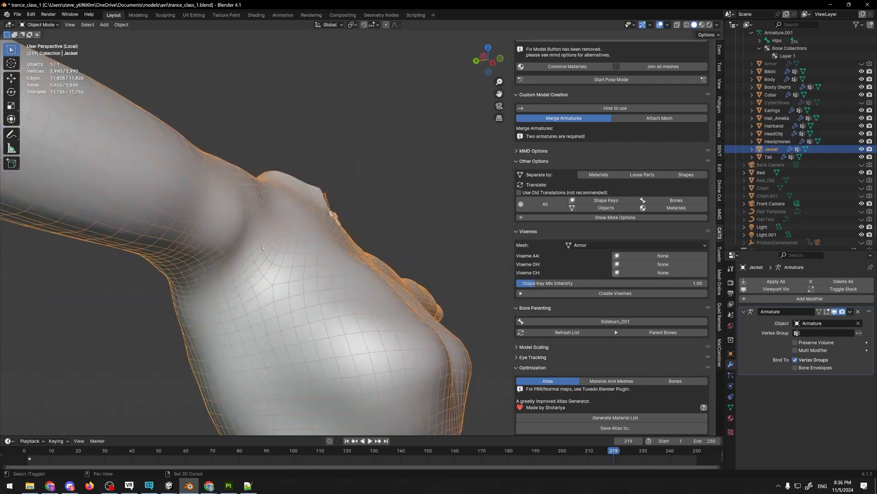
pyautogui.moveTo(263, 248); pyautogui.dragTo(300, 255, button='middle')
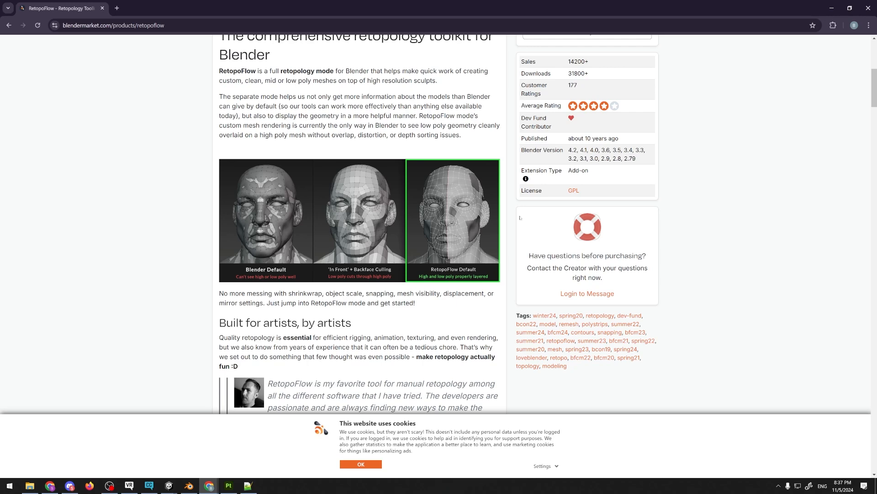
# Review the RetopoFlow product page on Blender Market, covering the Contours tool, the Personal version's price and the product details
pyautogui.scroll(-9, 393, 251)
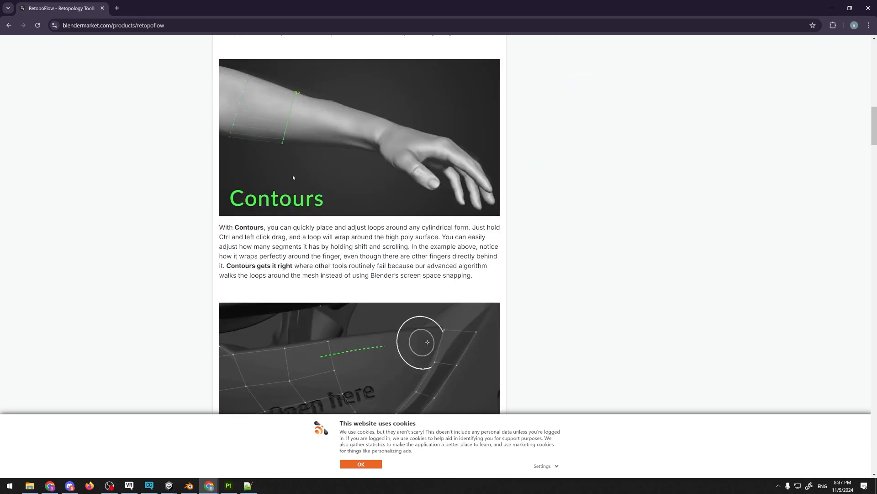
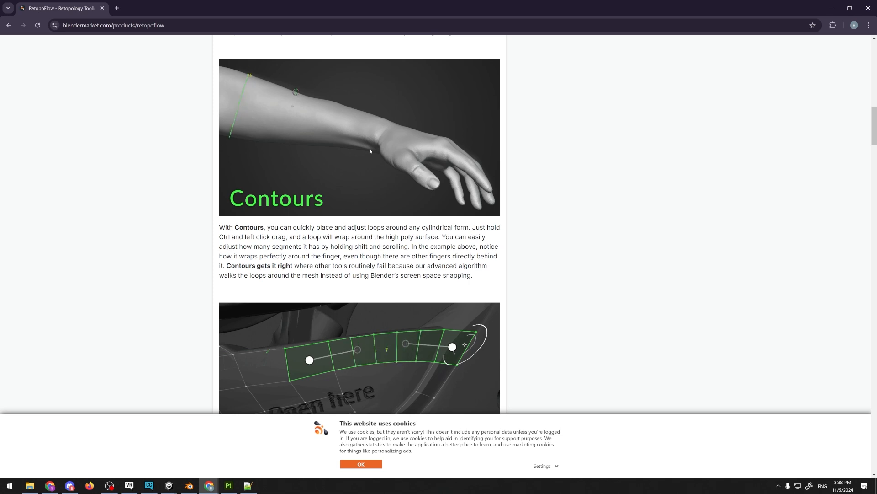
pyautogui.hotkey('alt', 'Tab')
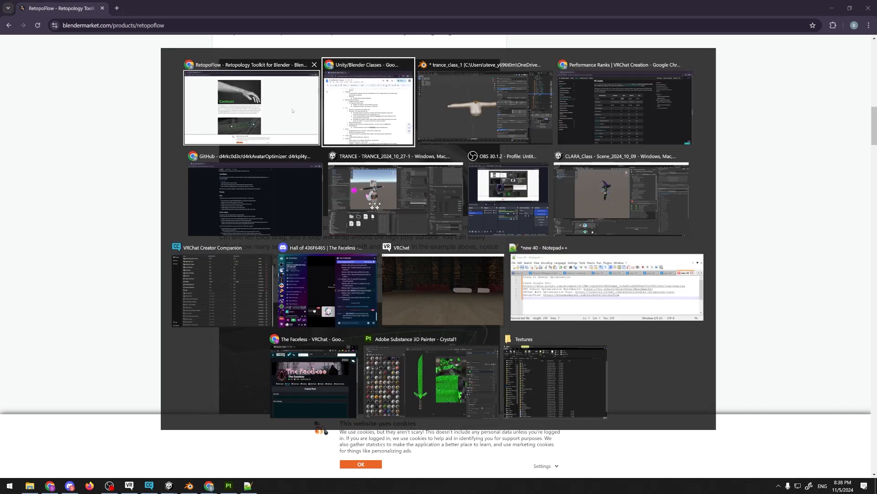
pyautogui.click(293, 110)
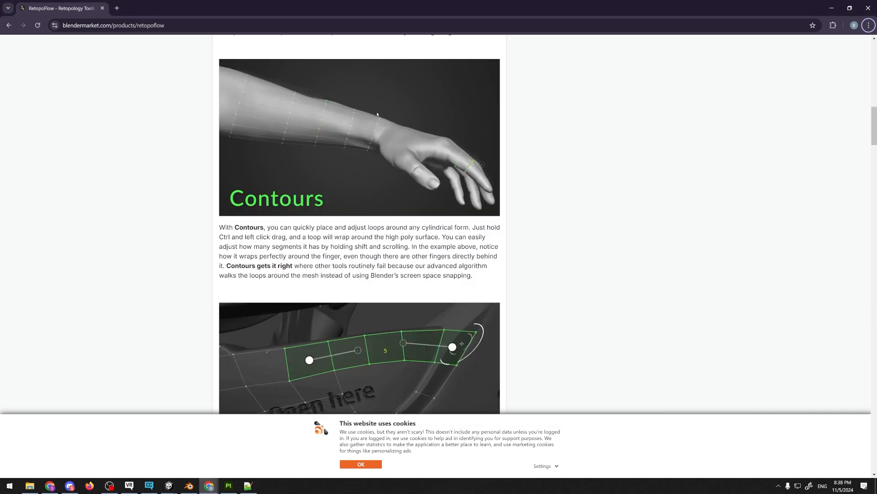
pyautogui.scroll(15, 418, 190)
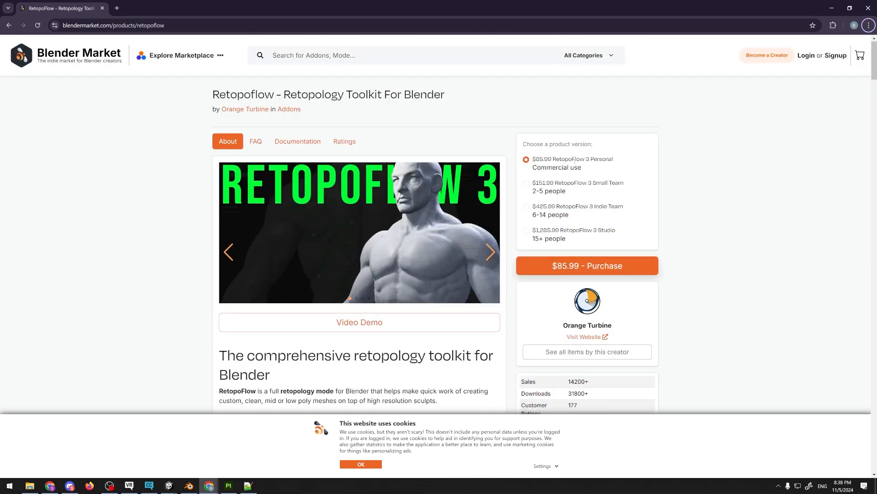
pyautogui.doubleClick(544, 159)
pyautogui.scroll(-1, 587, 161)
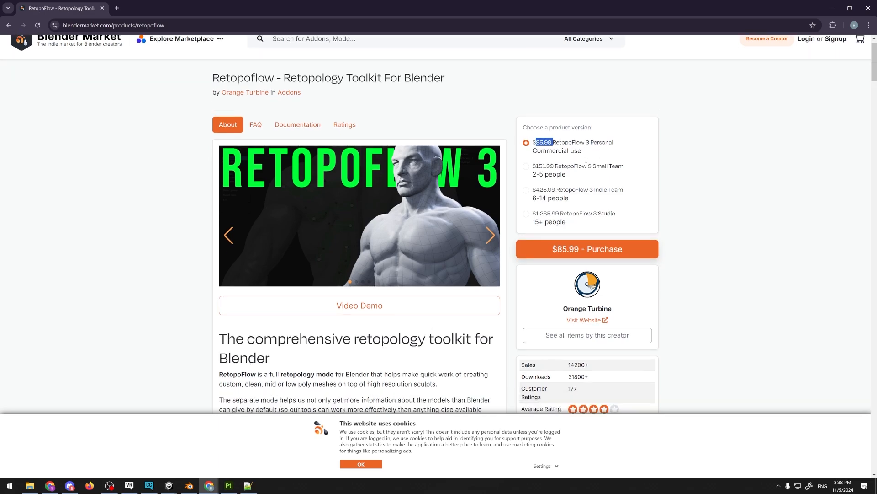
pyautogui.scroll(-7, 586, 161)
pyautogui.scroll(2, 746, 242)
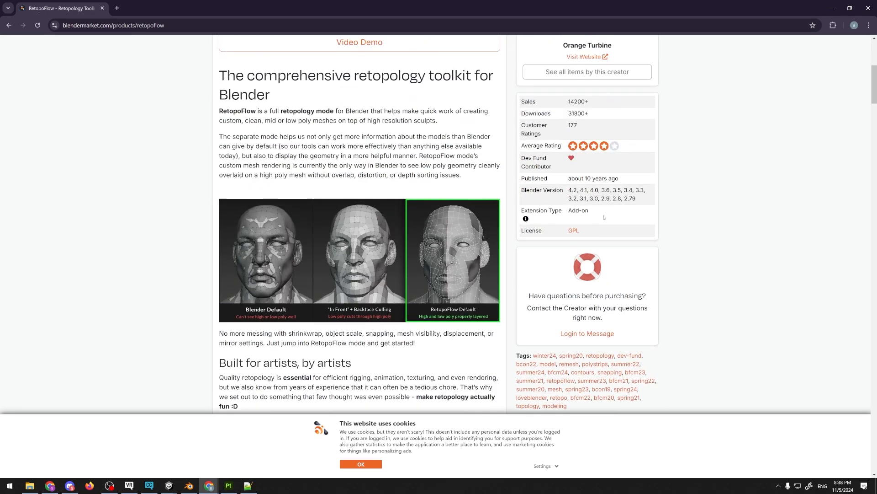
# Switch back to Blender, look over the thinned Jacket mesh and exit local view to show the whole avatar
pyautogui.hotkey('alt', 'Tab')
pyautogui.moveTo(417, 151); pyautogui.dragTo(484, 143, button='middle')
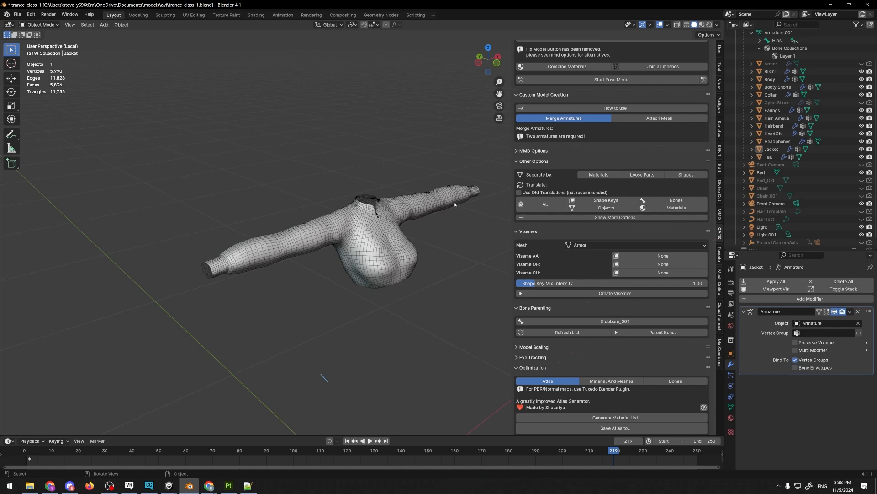
pyautogui.moveTo(355, 176); pyautogui.dragTo(389, 172, button='middle')
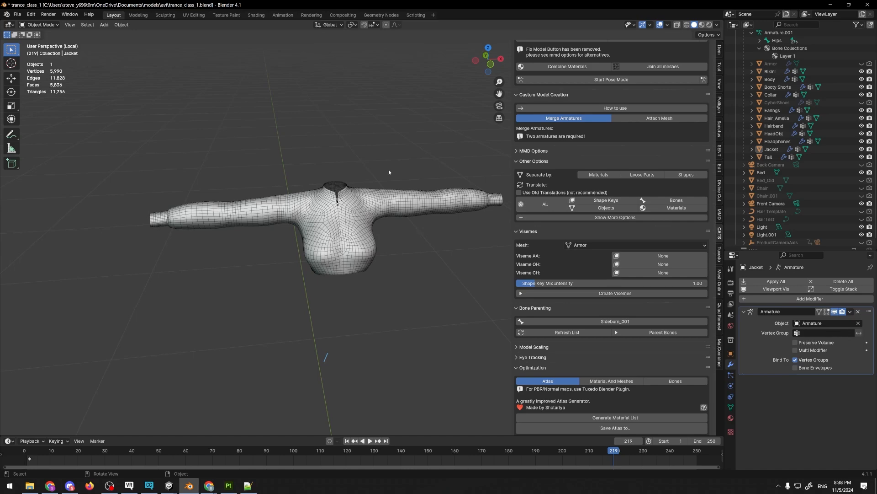
pyautogui.press('KP_Divide')
pyautogui.moveTo(389, 172); pyautogui.dragTo(390, 132, button='middle')
# Revert trance_class_1.blend to its saved version and look over the restored avatar with all its clothing
pyautogui.click(17, 14)
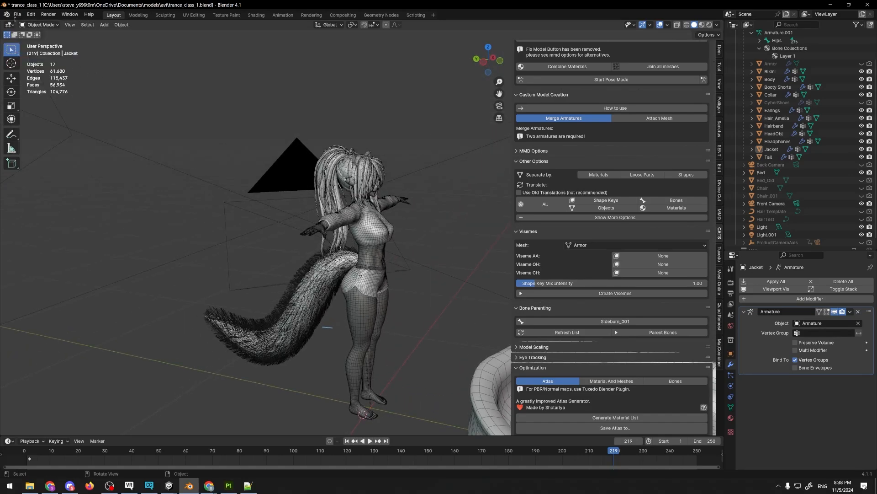
pyautogui.click(17, 14)
pyautogui.click(39, 47)
pyautogui.click(39, 45)
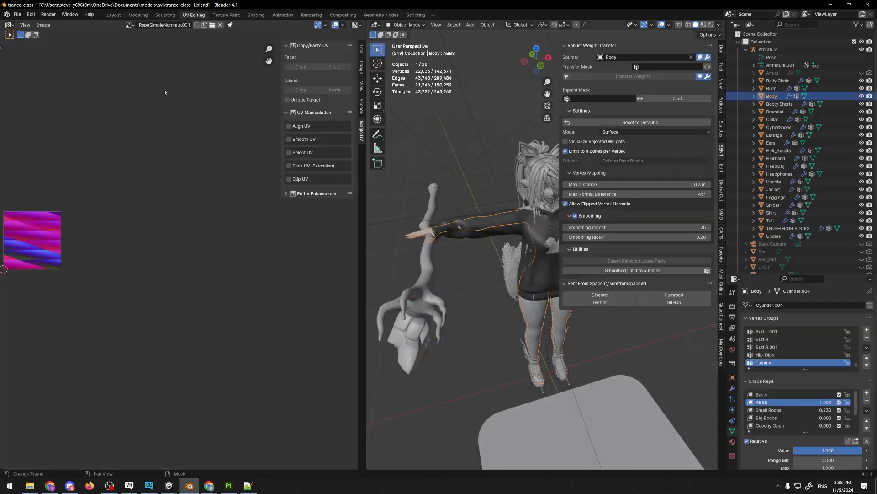
pyautogui.moveTo(463, 193); pyautogui.dragTo(465, 194)
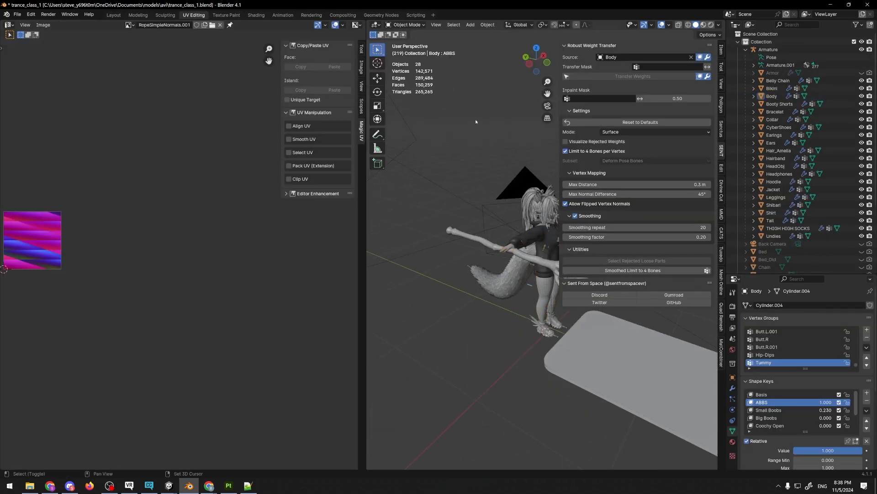
pyautogui.keyDown('shift'); pyautogui.moveTo(475, 122); pyautogui.dragTo(496, 172, button='middle'); pyautogui.keyUp('shift')
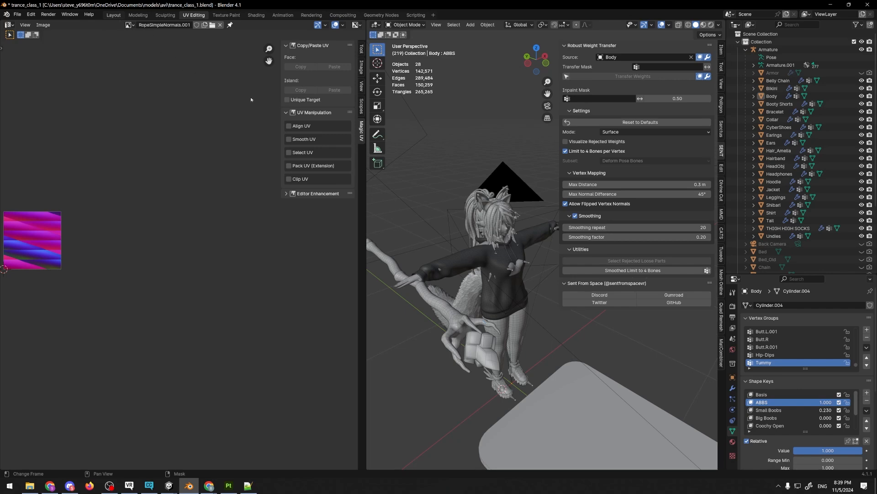
# Switch to the VRChat Performance Ranks page in Chrome and examine the PC triangle limits for the Poor and Excellent ranks
pyautogui.hotkey('alt', 'Tab')
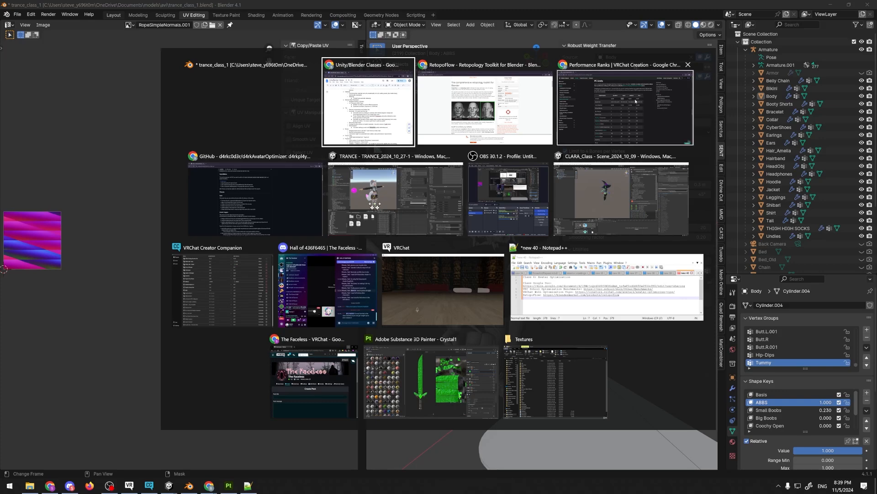
pyautogui.click(625, 107)
pyautogui.click(449, 126)
pyautogui.hotkey('ctrl', 'l')
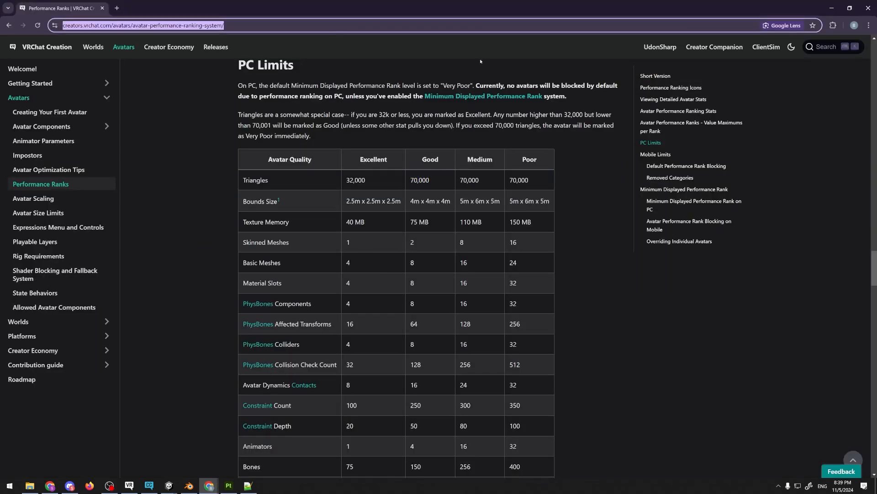
pyautogui.hotkey('alt', 'Tab')
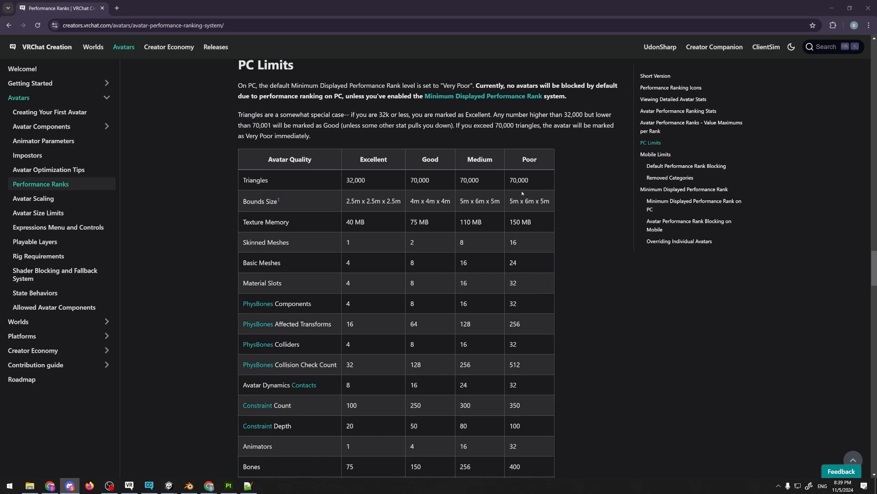
pyautogui.moveTo(508, 180); pyautogui.dragTo(529, 176)
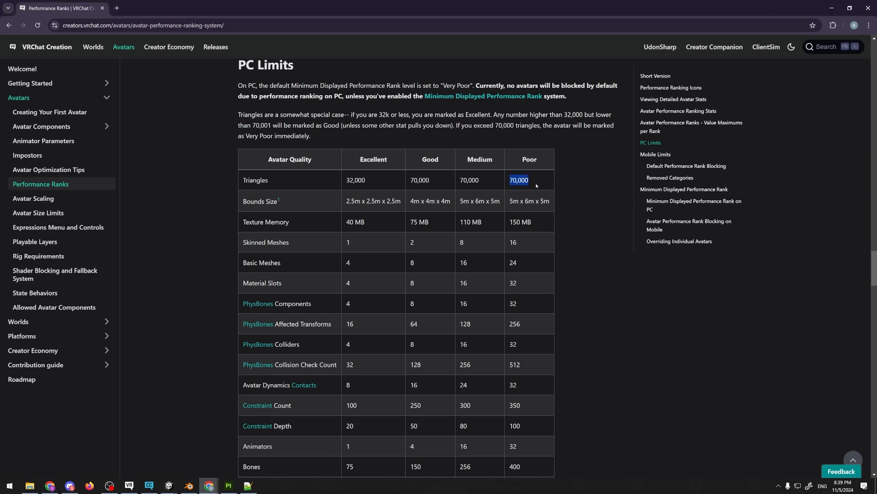
pyautogui.doubleClick(368, 181)
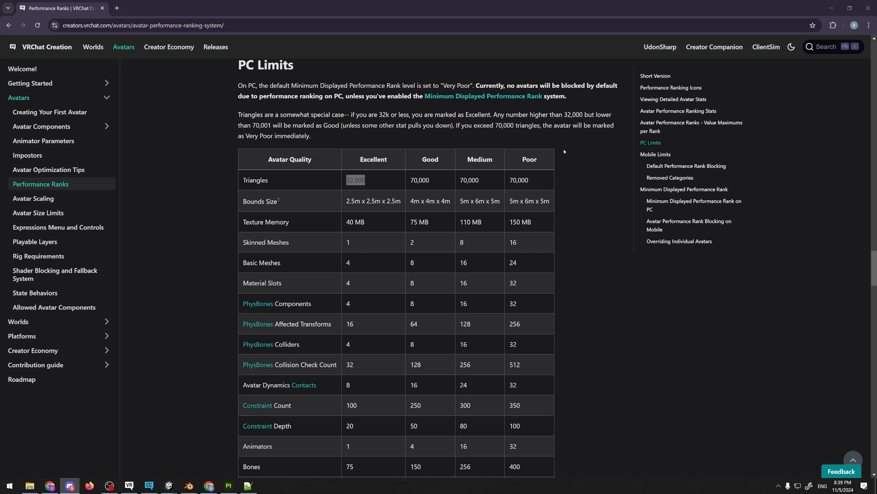
# Switch back to Blender and examine the textured avatar, its staff and the mat from several sides
pyautogui.hotkey('alt', 'Tab')
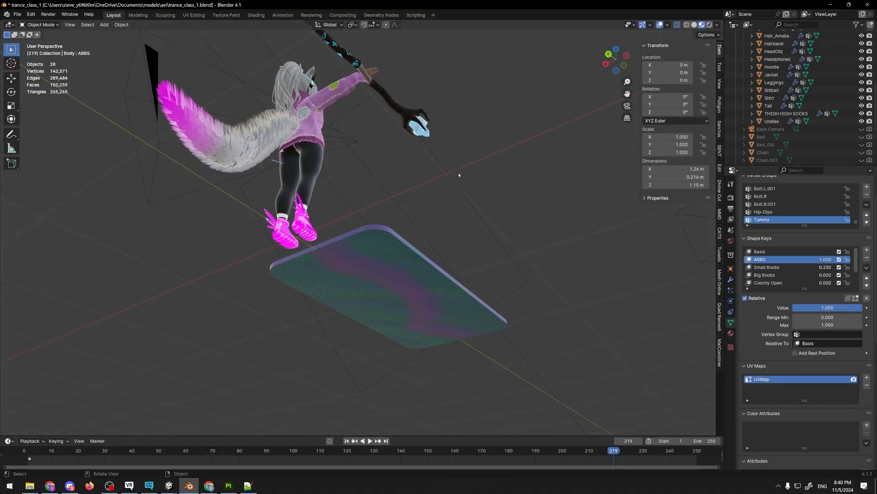
pyautogui.scroll(-4, 459, 173)
pyautogui.moveTo(458, 173); pyautogui.dragTo(414, 201, button='middle')
pyautogui.keyDown('shift'); pyautogui.moveTo(413, 170); pyautogui.dragTo(487, 154, button='middle'); pyautogui.keyUp('shift')
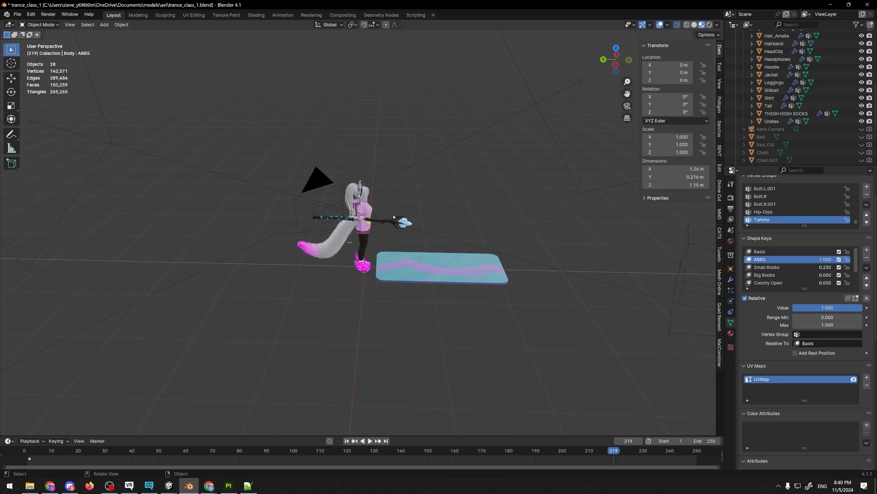
pyautogui.scroll(2, 439, 198)
pyautogui.moveTo(443, 174); pyautogui.dragTo(409, 188, button='middle')
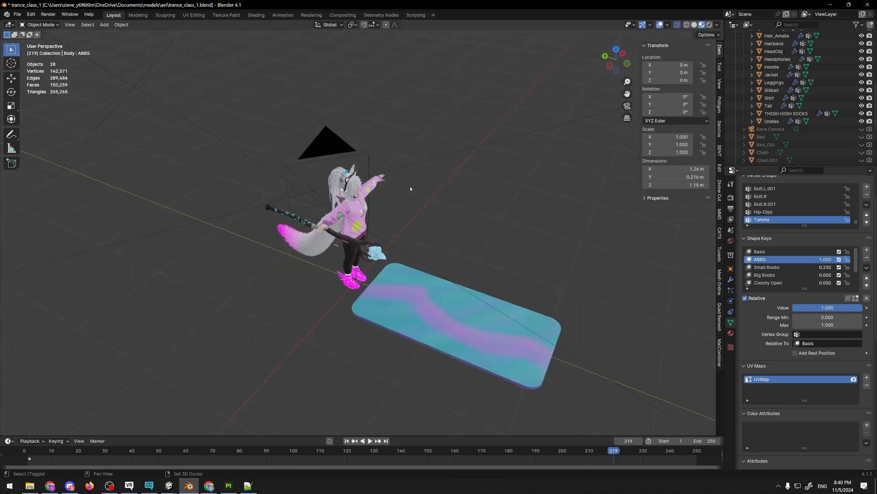
pyautogui.scroll(3, 409, 188)
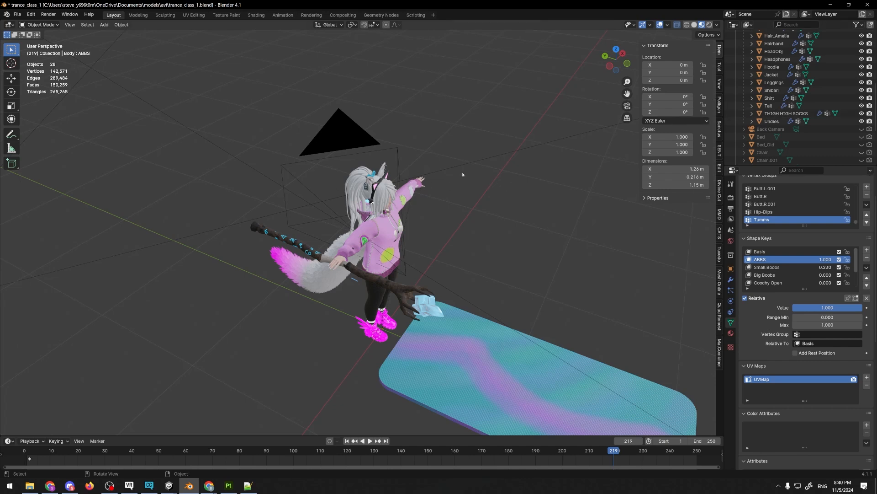
pyautogui.moveTo(462, 174); pyautogui.dragTo(370, 237, button='middle')
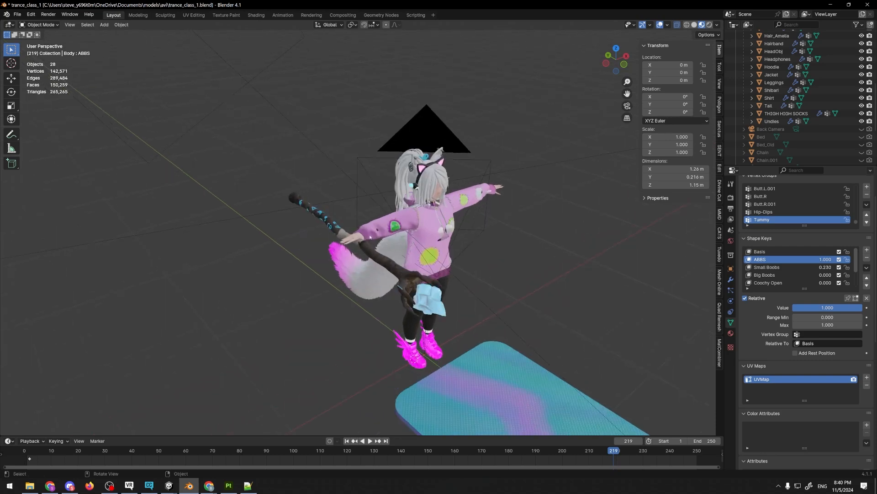
pyautogui.scroll(1, 370, 238)
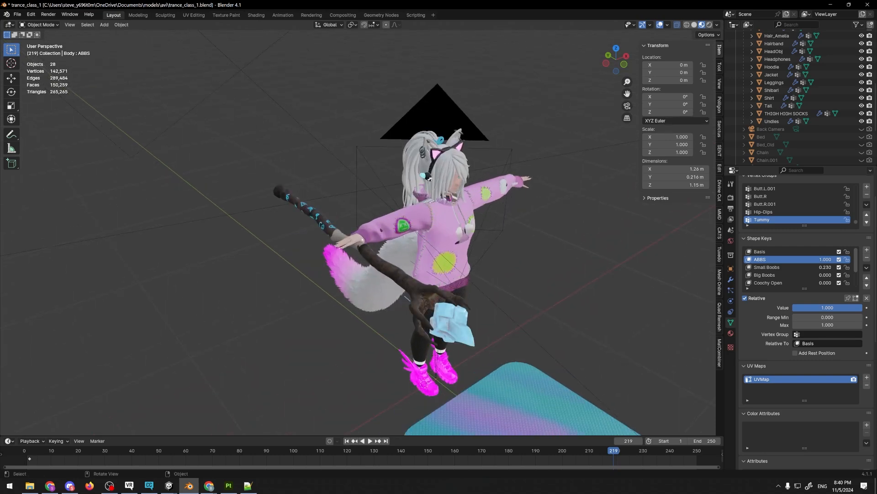
pyautogui.moveTo(429, 179); pyautogui.dragTo(438, 180, button='middle')
pyautogui.moveTo(548, 241); pyautogui.dragTo(518, 239, button='middle')
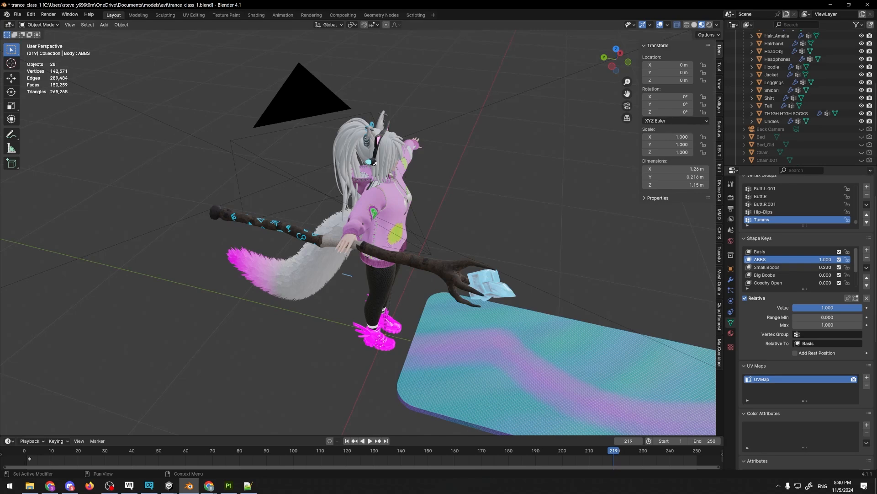
# Return to the Performance Ranks page in Chrome and compare the Texture Memory limits of the Excellent and Poor ranks
pyautogui.hotkey('alt', 'Tab')
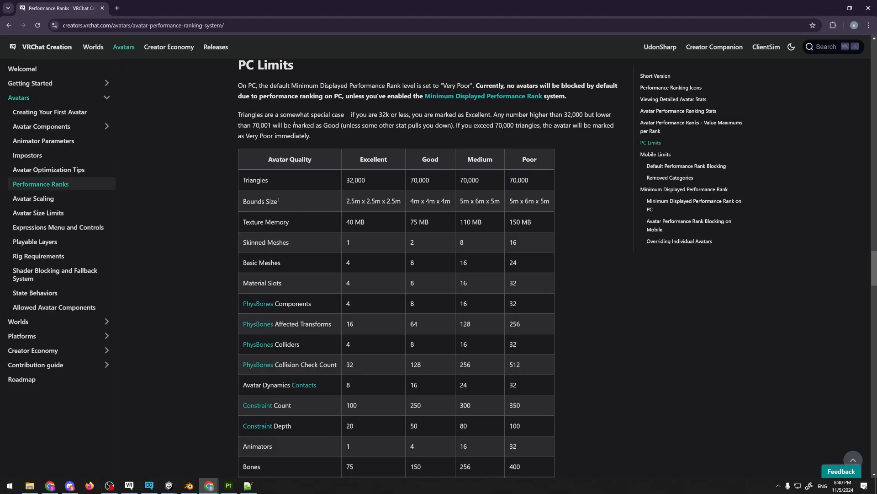
pyautogui.moveTo(299, 222); pyautogui.dragTo(240, 216)
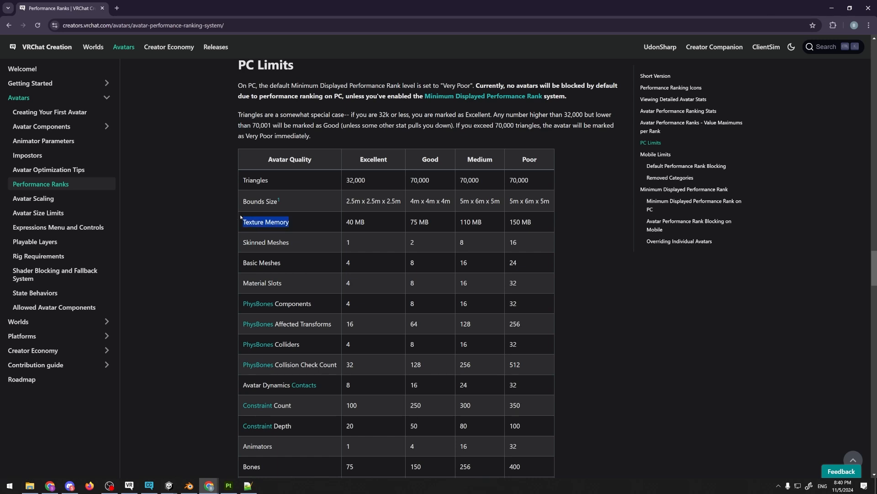
pyautogui.moveTo(346, 222); pyautogui.dragTo(363, 222)
pyautogui.click(371, 159)
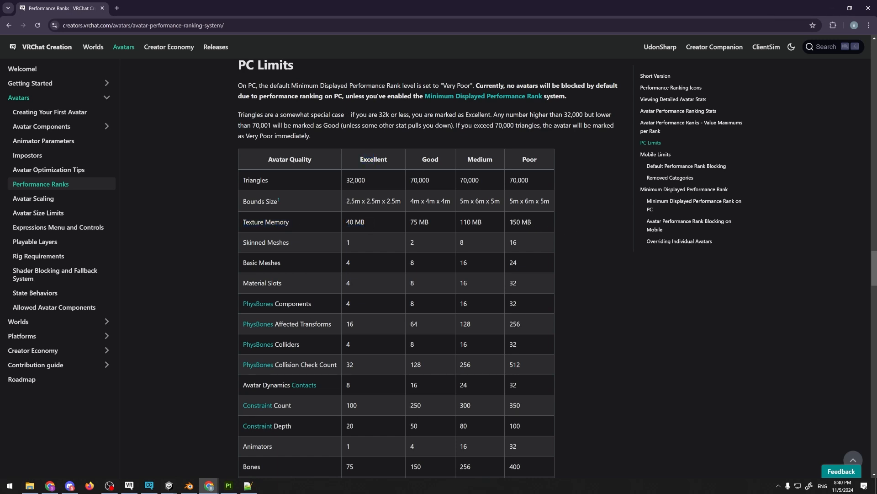
pyautogui.moveTo(512, 221); pyautogui.dragTo(532, 222)
pyautogui.doubleClick(535, 159)
pyautogui.moveTo(509, 223); pyautogui.dragTo(546, 227)
# Switch to the TRANCE project in Unity, close the AvatarOptimizerSettings window and examine the jacket's chest material up close
pyautogui.hotkey('alt', 'Tab')
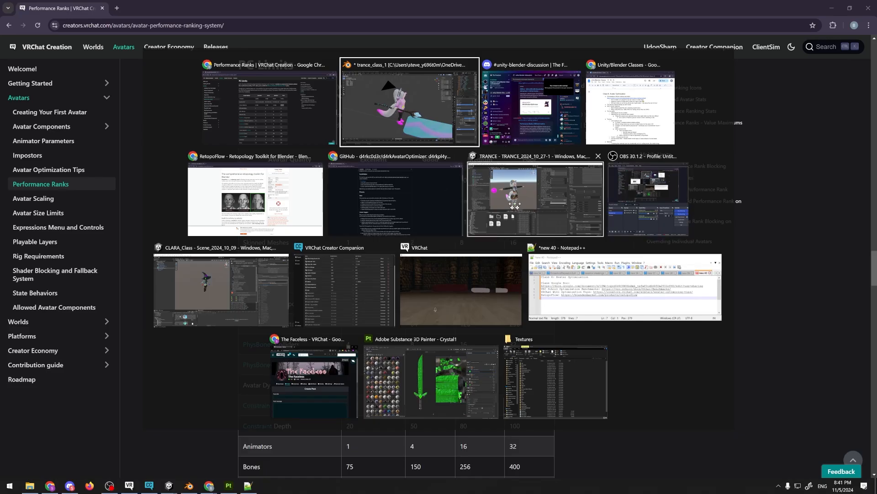
pyautogui.click(350, 86)
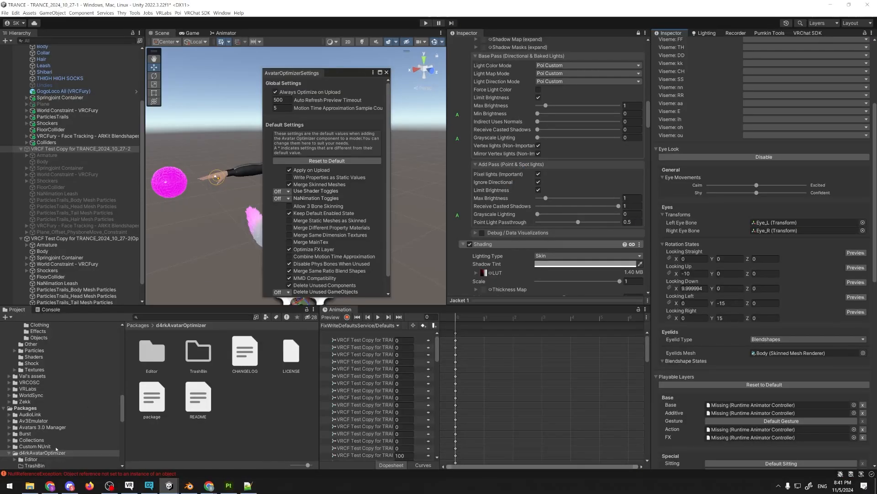
pyautogui.scroll(-5, 57, 448)
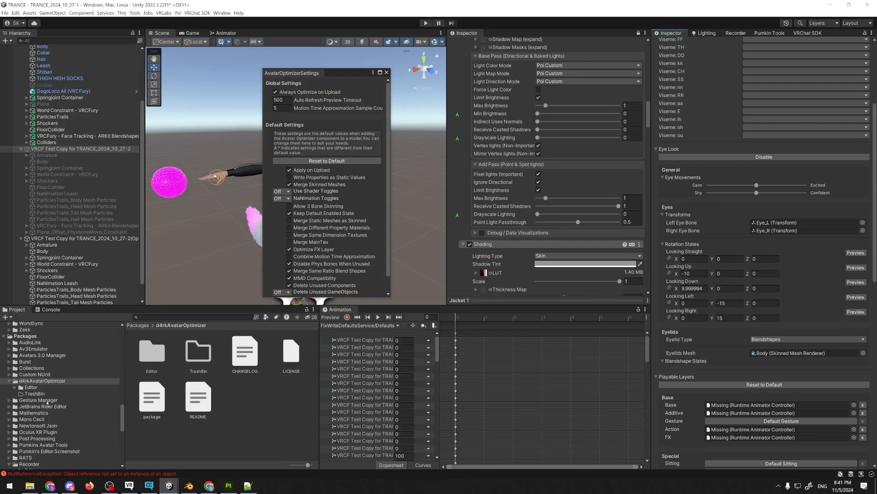
pyautogui.click(386, 72)
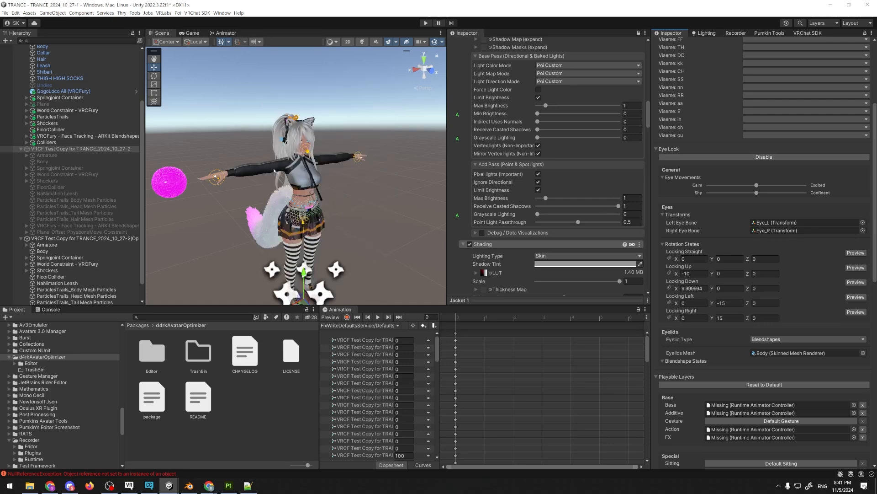
pyautogui.scroll(8, 282, 160)
pyautogui.moveTo(273, 156); pyautogui.dragTo(242, 198, button='middle')
pyautogui.moveTo(339, 154); pyautogui.dragTo(358, 135, button='middle')
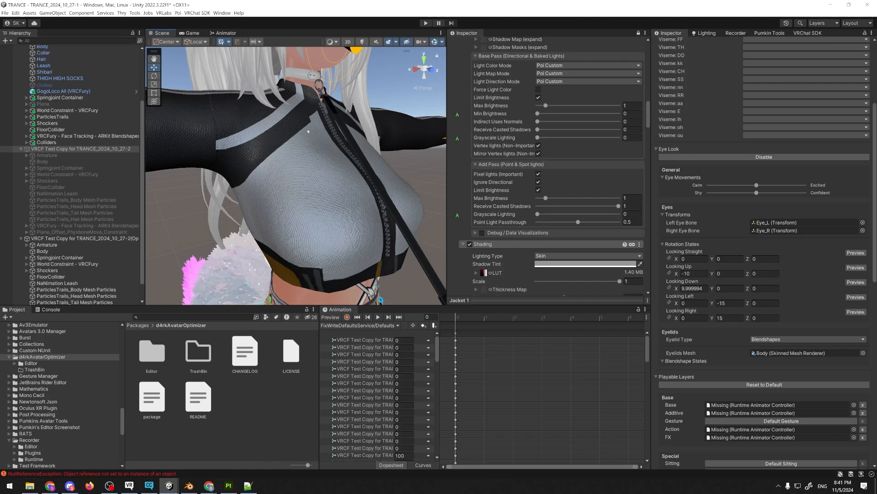
# Collapse the _PoiyomiShaders folder and open the jacket folder under Assets > TRANCE > Textures
pyautogui.scroll(-10, 68, 409)
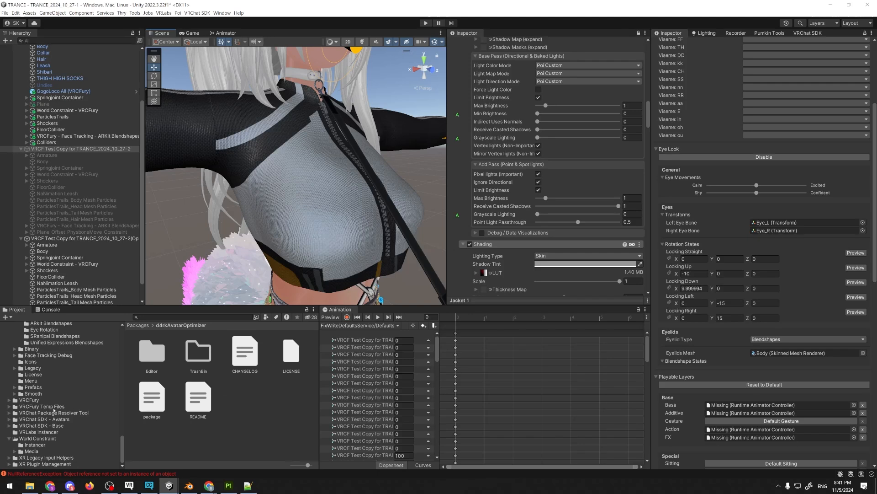
pyautogui.scroll(10, 54, 409)
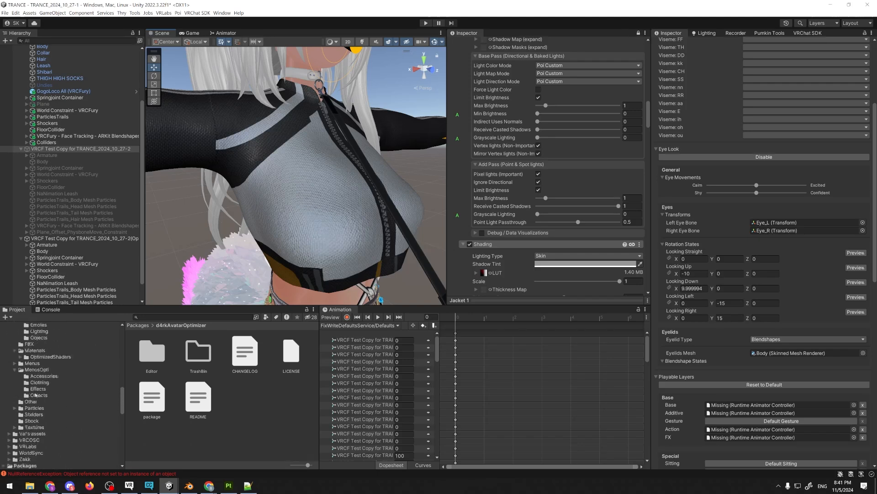
pyautogui.scroll(10, 36, 394)
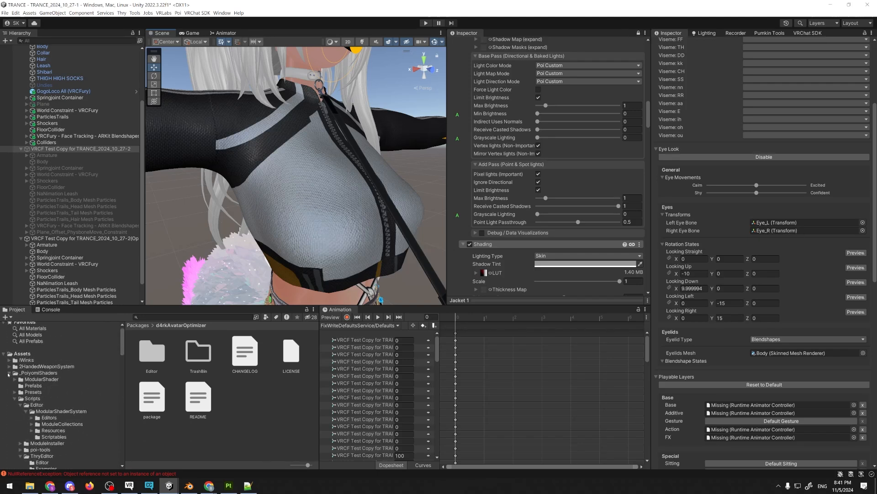
pyautogui.click(8, 374)
pyautogui.scroll(-10, 51, 415)
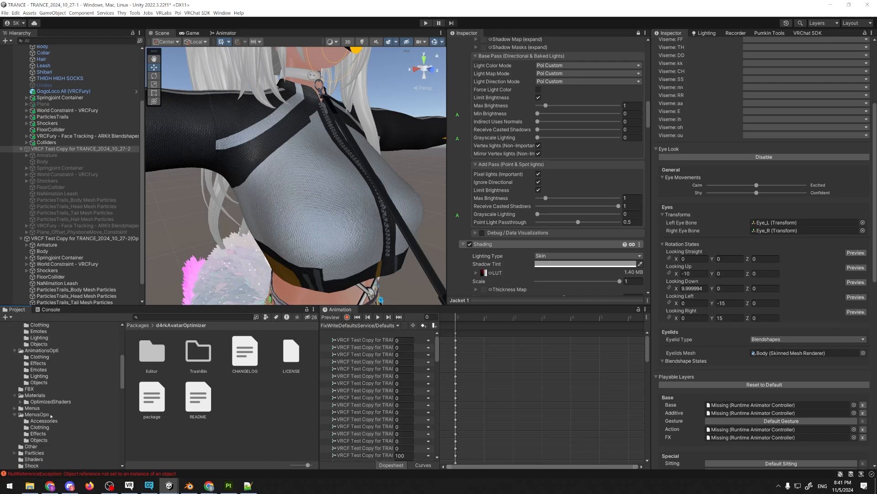
pyautogui.scroll(-3, 29, 367)
pyautogui.click(4, 423)
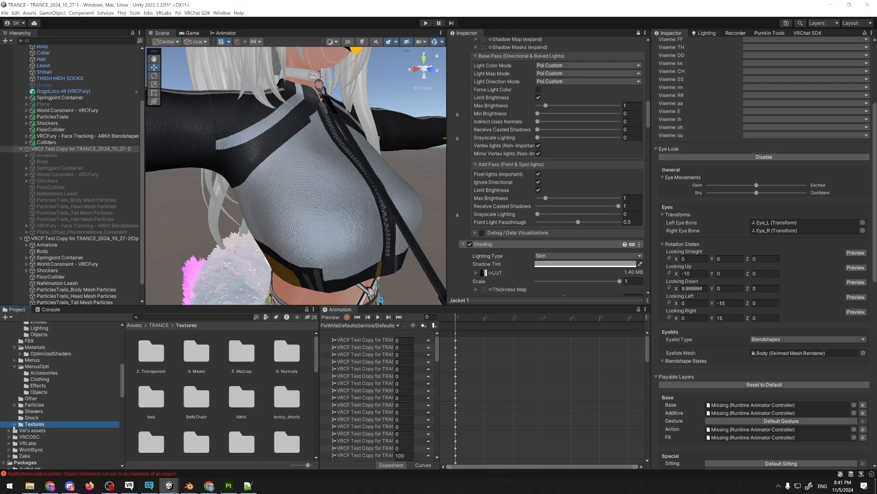
pyautogui.click(14, 424)
pyautogui.scroll(-6, 52, 391)
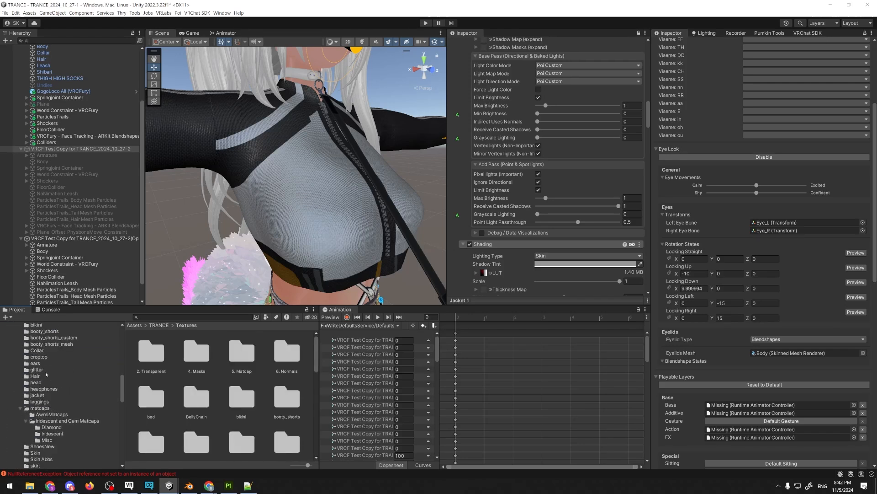
pyautogui.scroll(3, 46, 374)
pyautogui.click(37, 442)
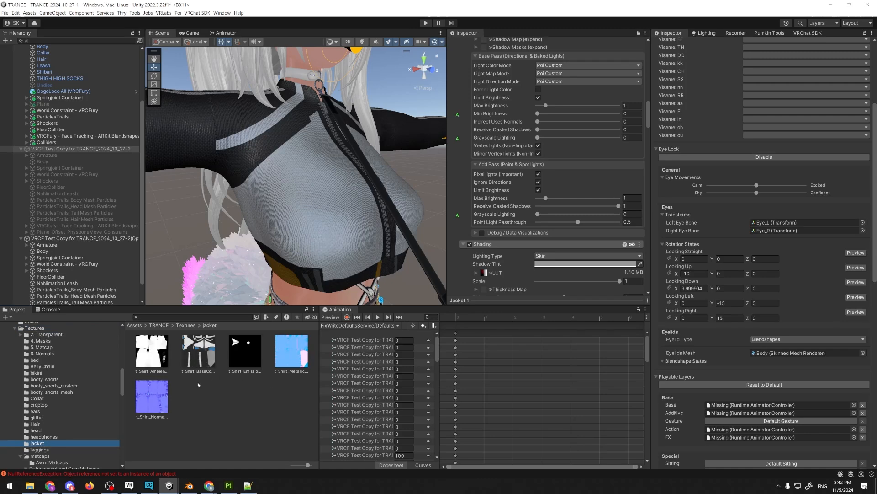
# Inspect the import settings and previews of the t_Shirt_BaseColor and t_Shirt_EmissionMap textures against the jacket in the scene
pyautogui.click(298, 381)
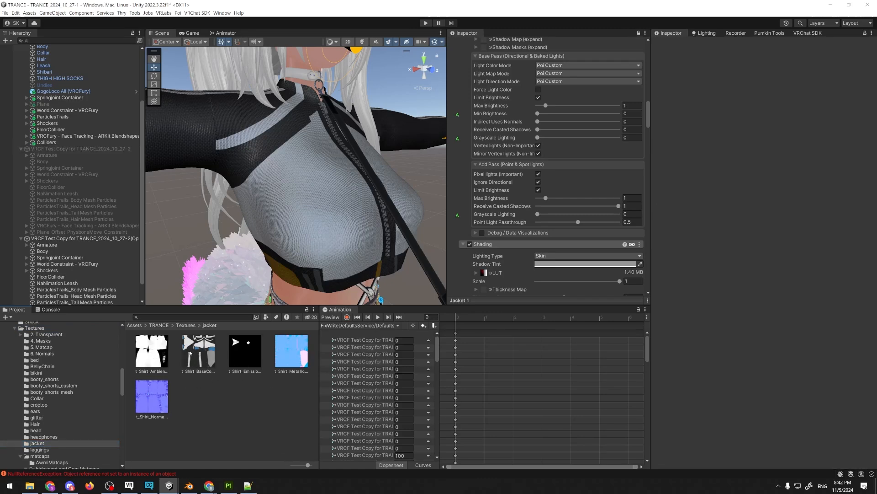
pyautogui.click(200, 356)
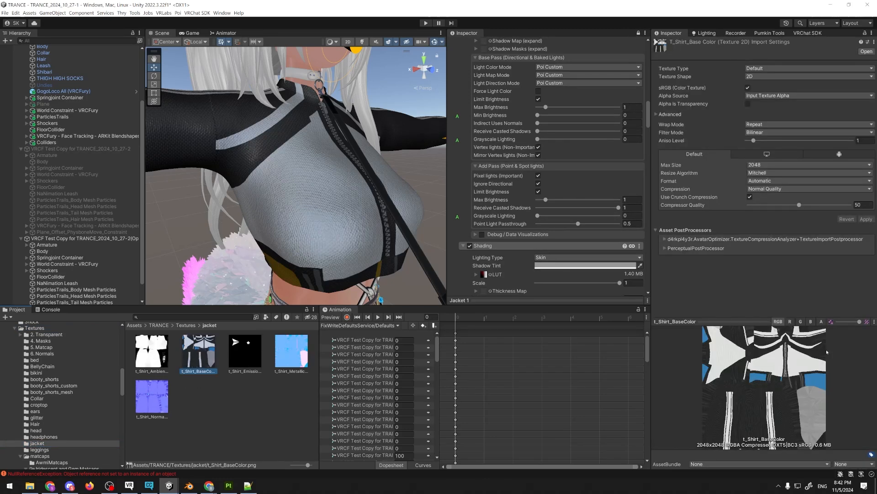
pyautogui.click(258, 355)
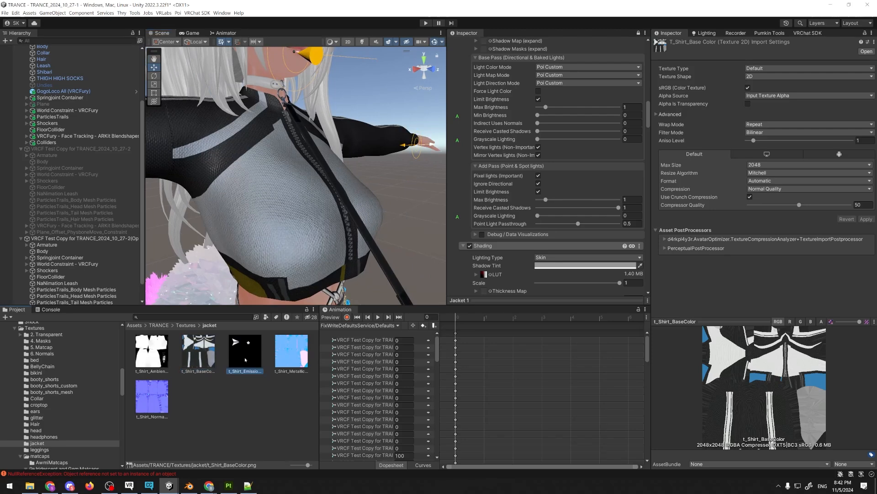
pyautogui.moveTo(312, 158); pyautogui.dragTo(302, 171, button='right')
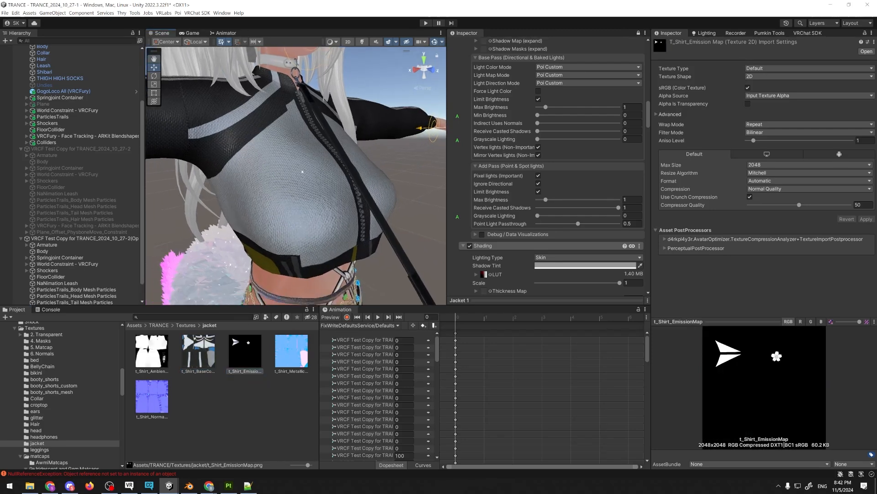
# Open t_Shirt_MetallicSmoothnessMaps.png in the image viewer, examine its fabric detail up close and close it
pyautogui.click(291, 351)
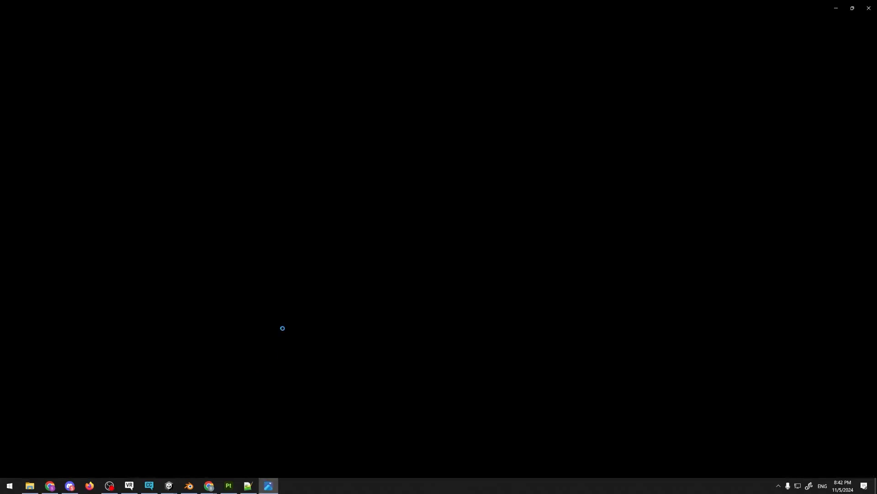
pyautogui.scroll(2, 437, 225)
pyautogui.scroll(2, 466, 229)
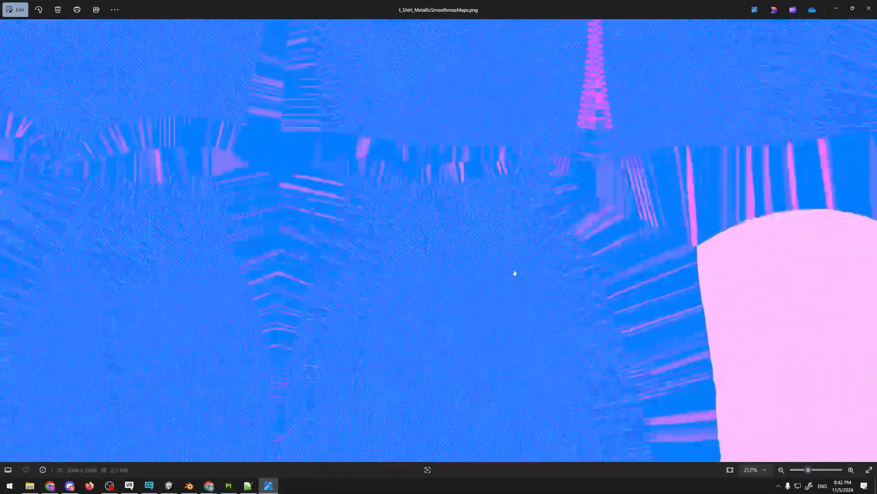
pyautogui.scroll(-4, 515, 272)
pyautogui.click(867, 7)
# Open t_Shirt_NormalMap.png in the image viewer and examine its fabric and zipper detail up close
pyautogui.doubleClick(152, 396)
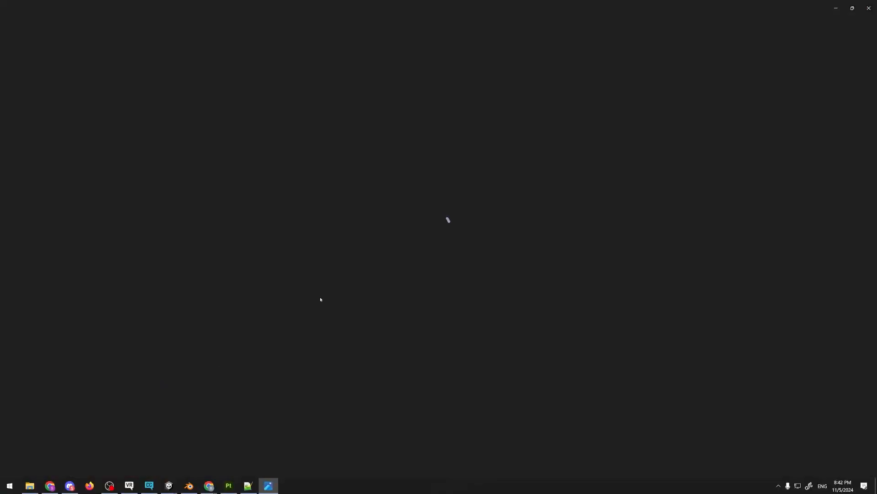
pyautogui.scroll(3, 490, 147)
pyautogui.scroll(5, 561, 139)
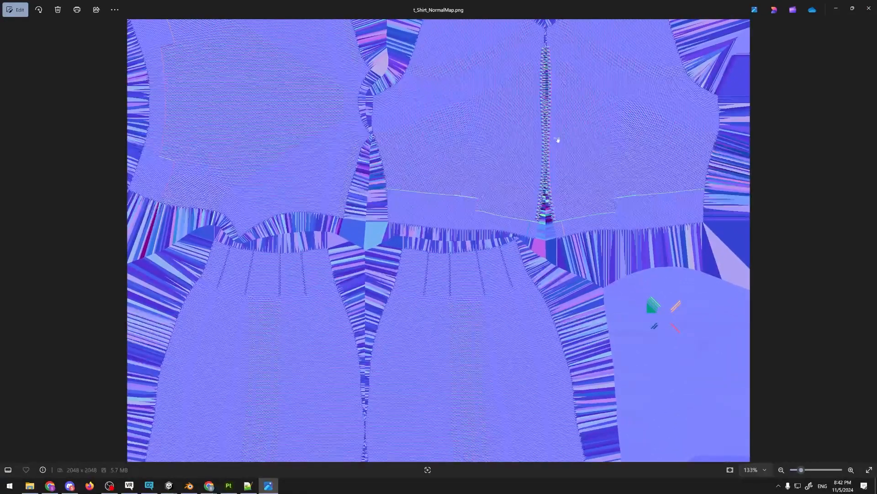
# Compare the zipper and fabric detail in t_Shirt_NormalMap.png with the jacket on the avatar in Unity
pyautogui.scroll(5, 670, 139)
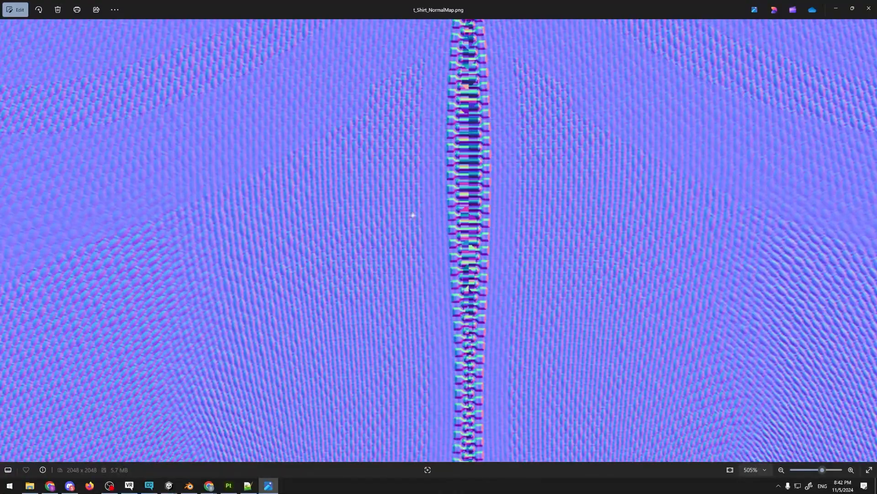
pyautogui.hotkey('alt', 'Tab')
pyautogui.moveTo(402, 155); pyautogui.dragTo(274, 152, button='right')
pyautogui.press('w')
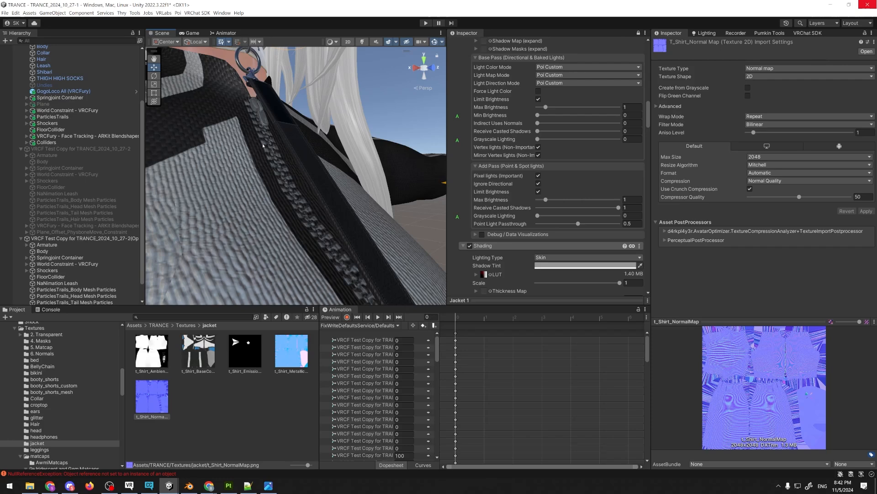
pyautogui.scroll(-8, 265, 152)
pyautogui.scroll(4, 283, 165)
pyautogui.keyDown('alt'); pyautogui.moveTo(302, 176); pyautogui.dragTo(362, 209); pyautogui.keyUp('alt')
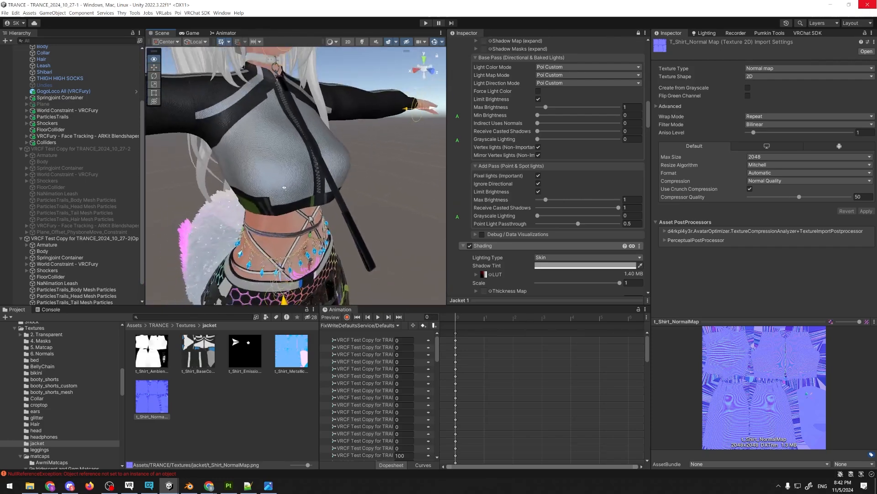
pyautogui.hotkey('alt', 'Tab')
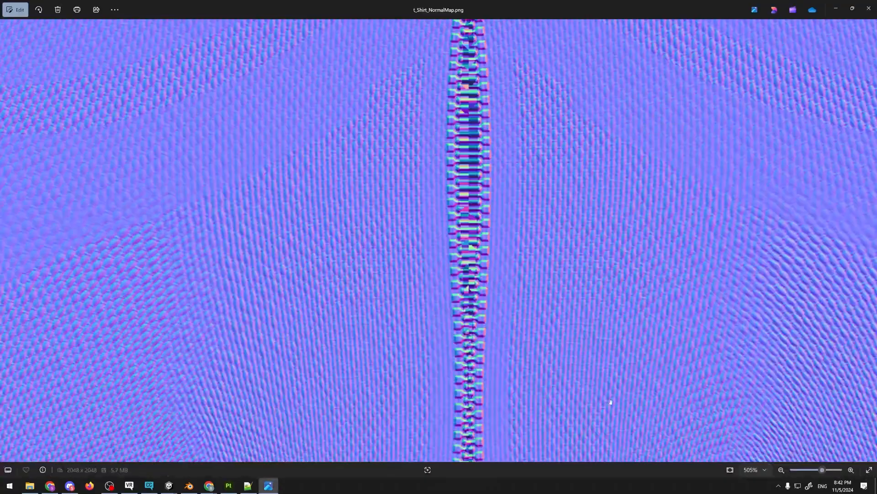
pyautogui.hotkey('alt', 'Tab')
pyautogui.hotkey('alt', 'Tab')
pyautogui.hotkey('alt', 'Tab')
# Show the jacket textures folder in File Explorer and select t_Shirt_NormalMap.png
pyautogui.rightClick(245, 389)
pyautogui.click(272, 186)
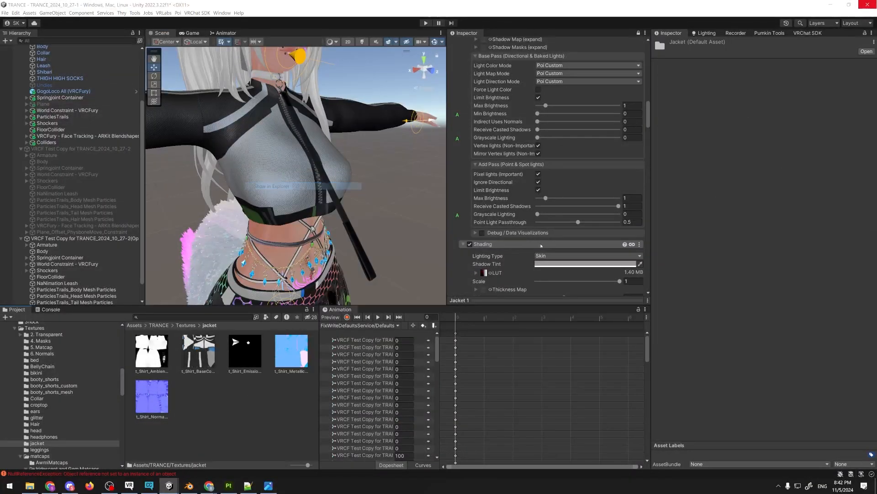
pyautogui.click(352, 259)
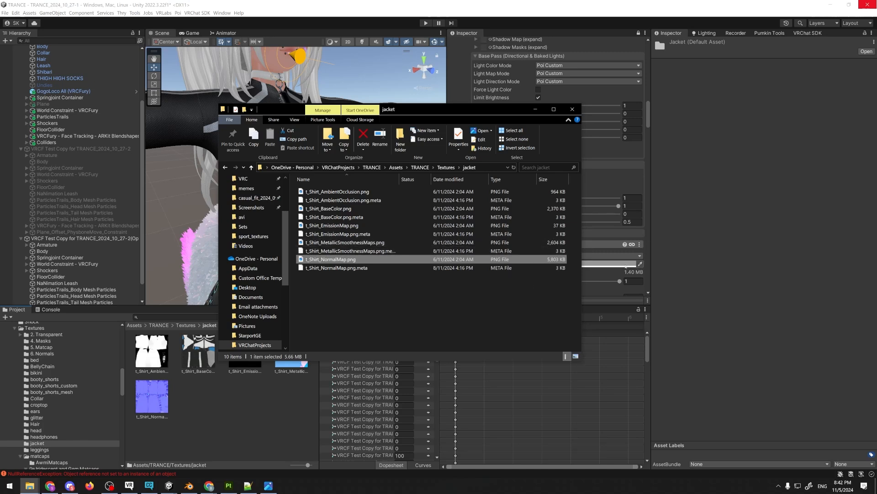
# Check the combined file size of the jacket's five PNG texture maps, then return to Unity and select the base color texture
pyautogui.click(561, 242)
pyautogui.click(554, 225)
pyautogui.keyDown('ctrl'); pyautogui.click(548, 209); pyautogui.keyUp('ctrl')
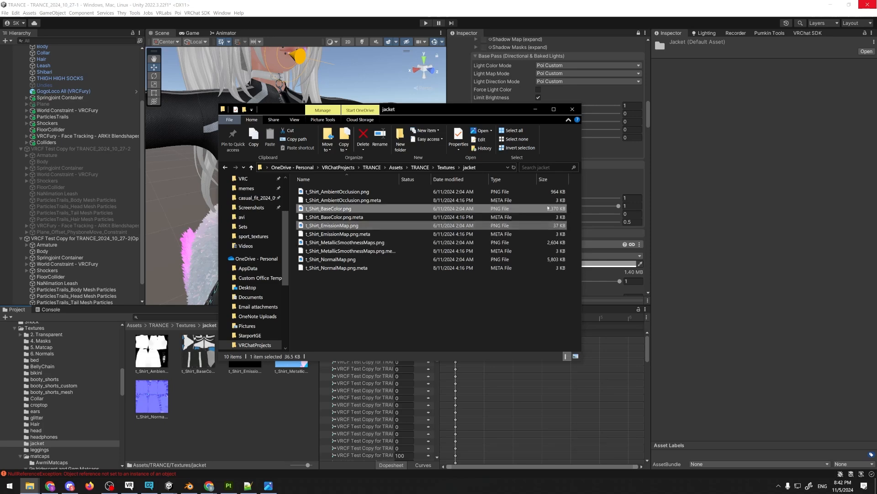
pyautogui.keyDown('ctrl'); pyautogui.click(544, 191); pyautogui.keyUp('ctrl')
pyautogui.keyDown('ctrl'); pyautogui.click(529, 259); pyautogui.keyUp('ctrl')
pyautogui.keyDown('ctrl'); pyautogui.click(555, 242); pyautogui.keyUp('ctrl')
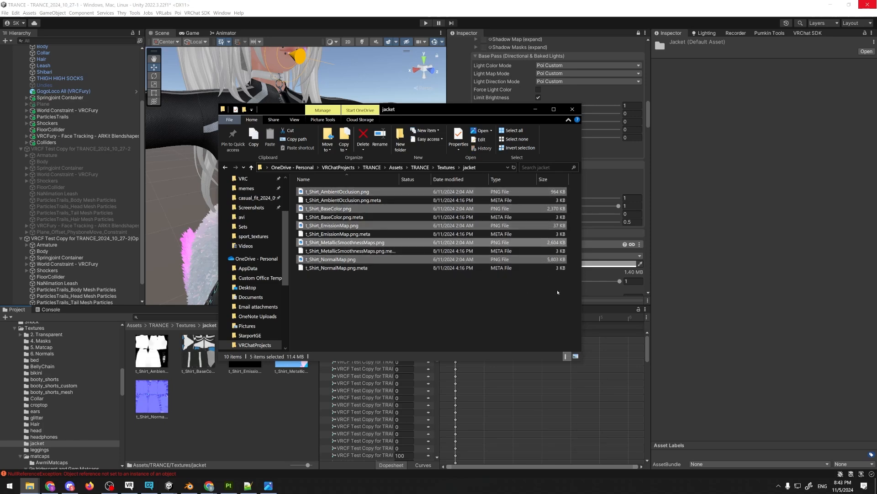
pyautogui.click(500, 301)
pyautogui.click(226, 422)
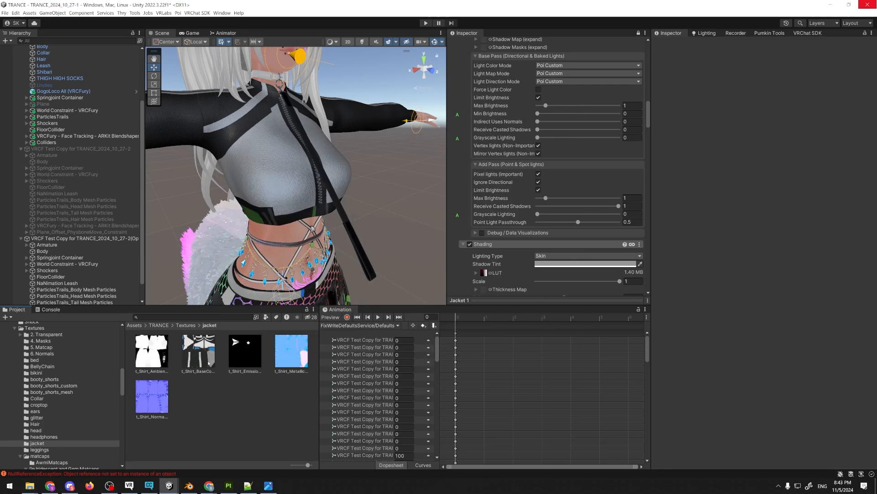
pyautogui.click(209, 363)
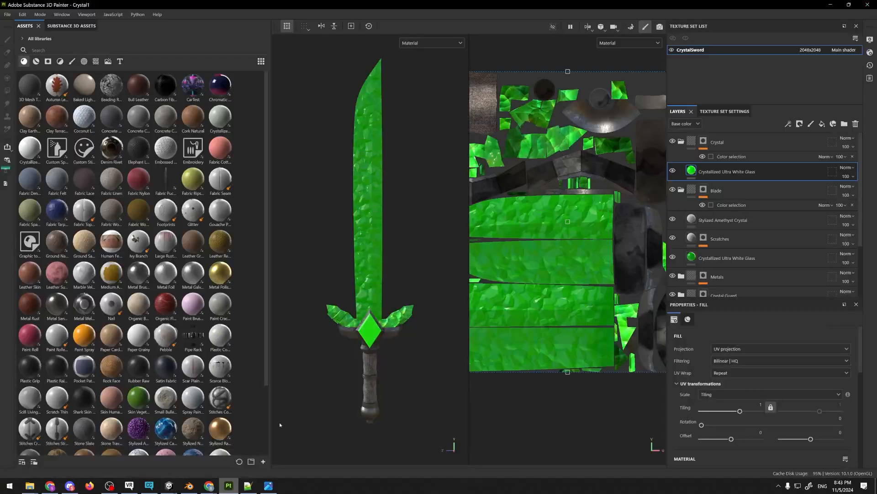
# Switch to Substance 3D Painter and choose 4096x4096 as the CrystalSword texture set's resolution
pyautogui.click(228, 485)
pyautogui.click(810, 50)
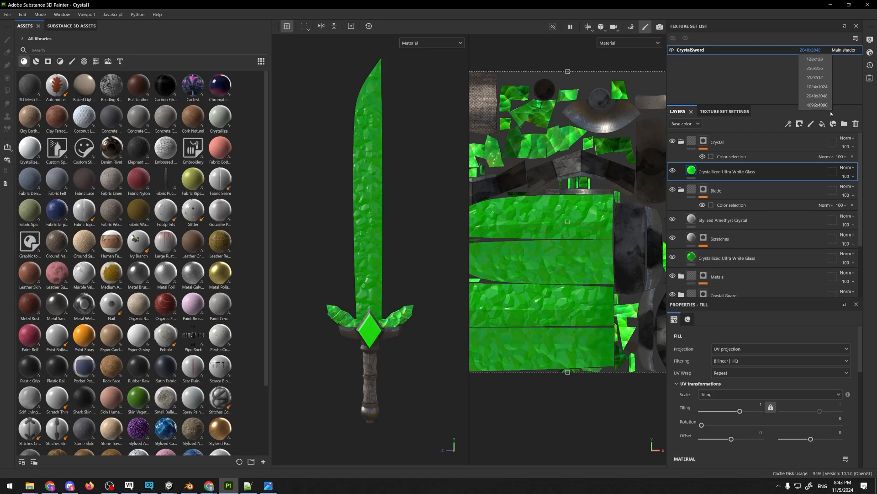
pyautogui.click(346, 158)
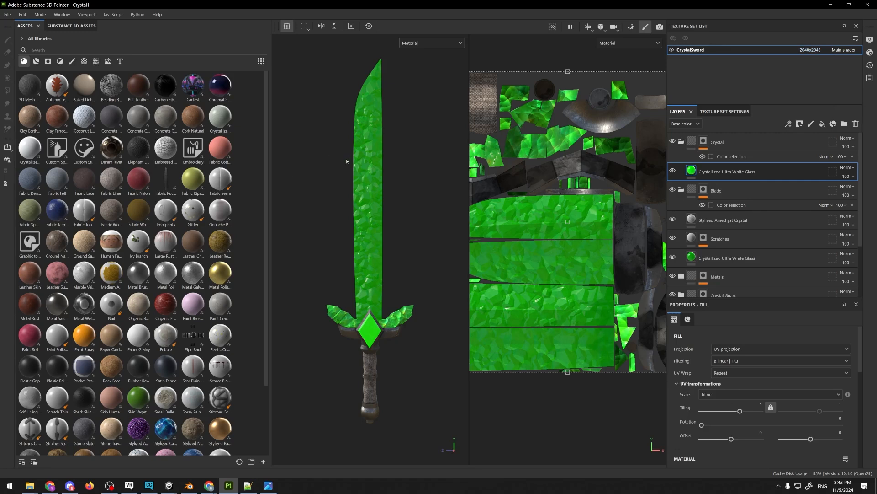
pyautogui.scroll(2, 343, 169)
pyautogui.scroll(-4, 345, 194)
pyautogui.scroll(1, 368, 218)
pyautogui.keyDown('alt'); pyautogui.moveTo(368, 218); pyautogui.dragTo(375, 227); pyautogui.keyUp('alt')
pyautogui.keyDown('alt'); pyautogui.moveTo(375, 226); pyautogui.dragTo(331, 201, button='middle'); pyautogui.keyUp('alt')
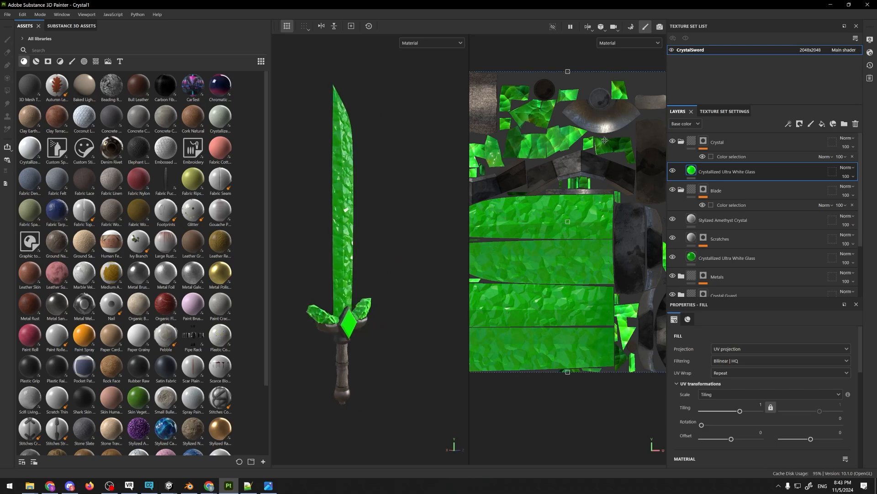
pyautogui.click(810, 49)
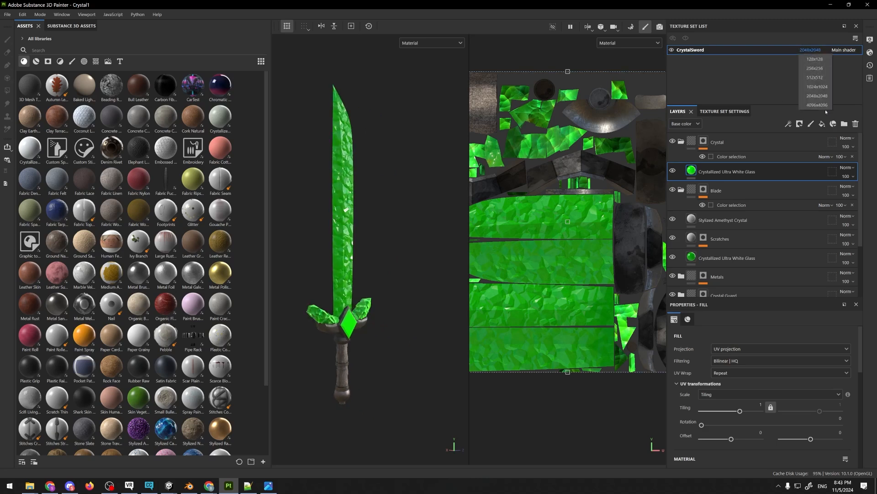
pyautogui.click(817, 105)
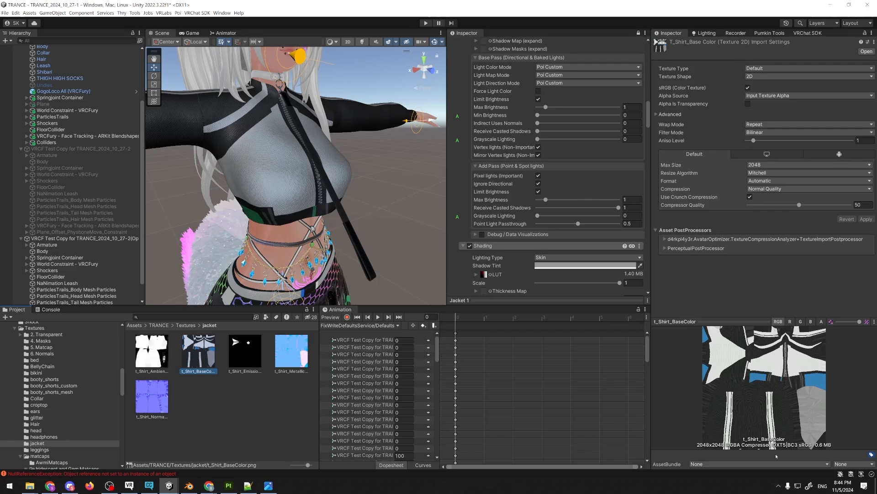
# Examine the whole avatar from several angles and look closely at the skirt's materials
pyautogui.scroll(-5, 388, 199)
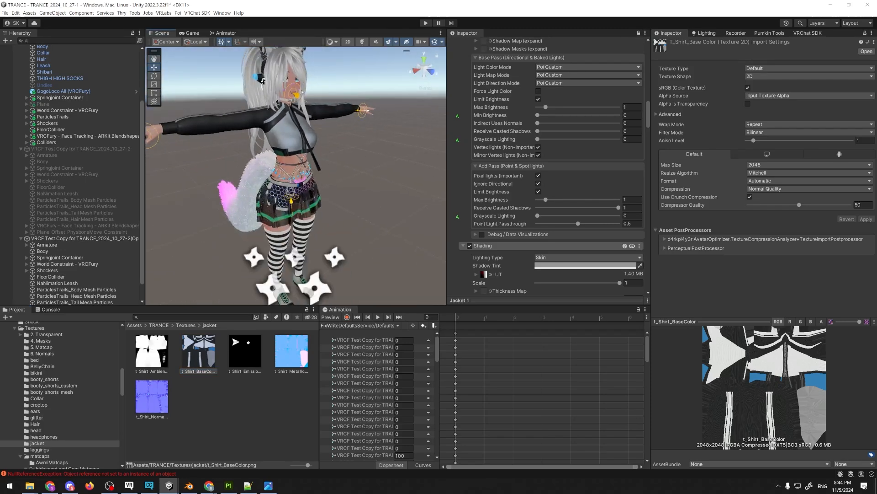
pyautogui.moveTo(316, 127); pyautogui.dragTo(327, 161, button='middle')
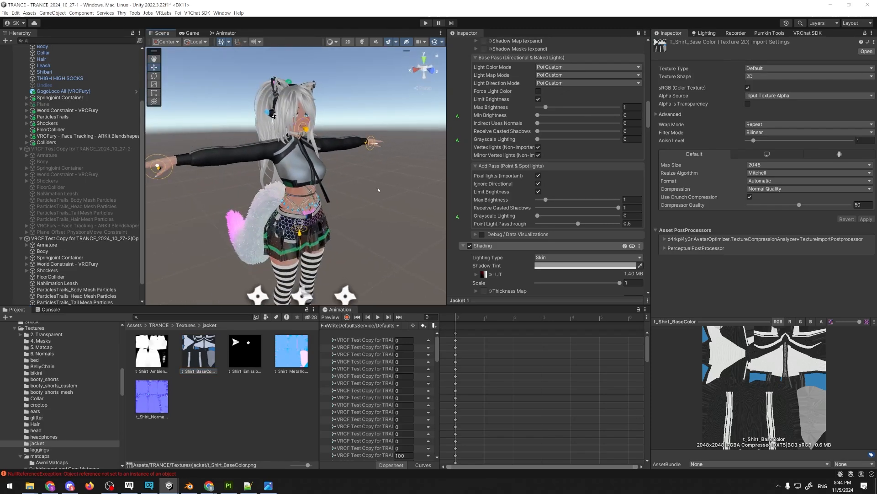
pyautogui.moveTo(390, 191); pyautogui.dragTo(362, 206, button='middle')
pyautogui.keyDown('alt'); pyautogui.moveTo(362, 206); pyautogui.dragTo(204, 147); pyautogui.keyUp('alt')
pyautogui.keyDown('alt'); pyautogui.moveTo(302, 137); pyautogui.dragTo(349, 92); pyautogui.keyUp('alt')
pyautogui.moveTo(390, 205); pyautogui.dragTo(363, 221, button='middle')
pyautogui.keyDown('alt'); pyautogui.moveTo(363, 222); pyautogui.dragTo(356, 197); pyautogui.keyUp('alt')
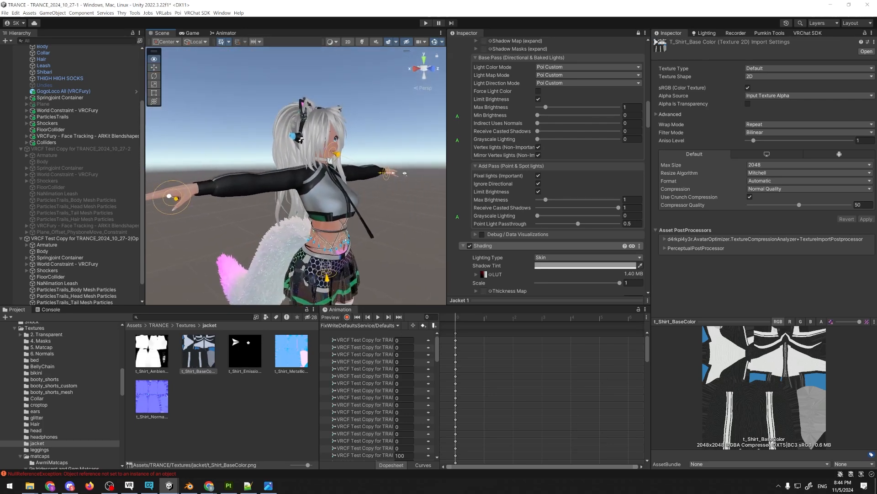
pyautogui.moveTo(356, 198); pyautogui.dragTo(300, 217, button='middle')
pyautogui.keyDown('alt'); pyautogui.moveTo(300, 217); pyautogui.dragTo(284, 238); pyautogui.keyUp('alt')
pyautogui.scroll(5, 280, 248)
pyautogui.scroll(-6, 284, 238)
pyautogui.scroll(8, 288, 238)
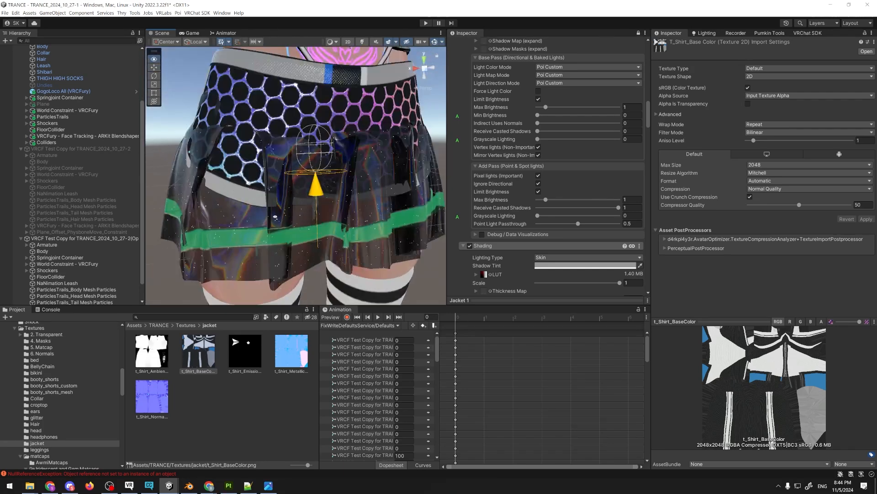
pyautogui.moveTo(310, 160); pyautogui.dragTo(284, 147, button='middle')
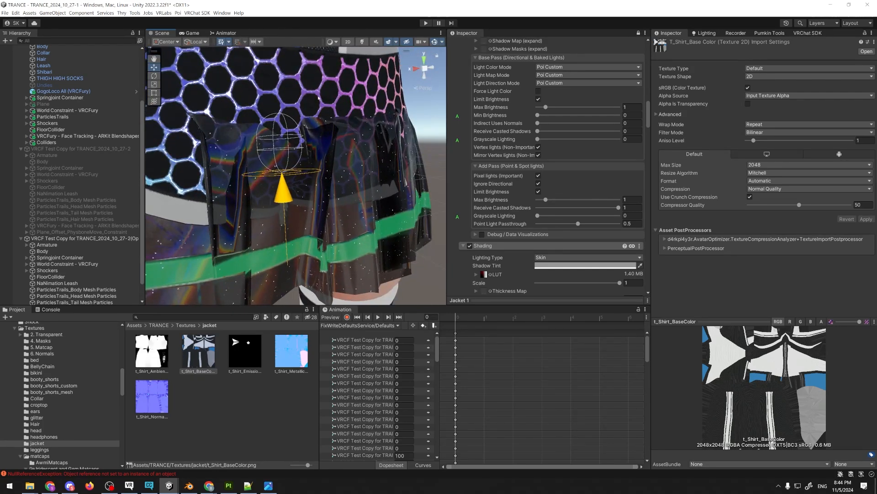
pyautogui.scroll(-6, 372, 172)
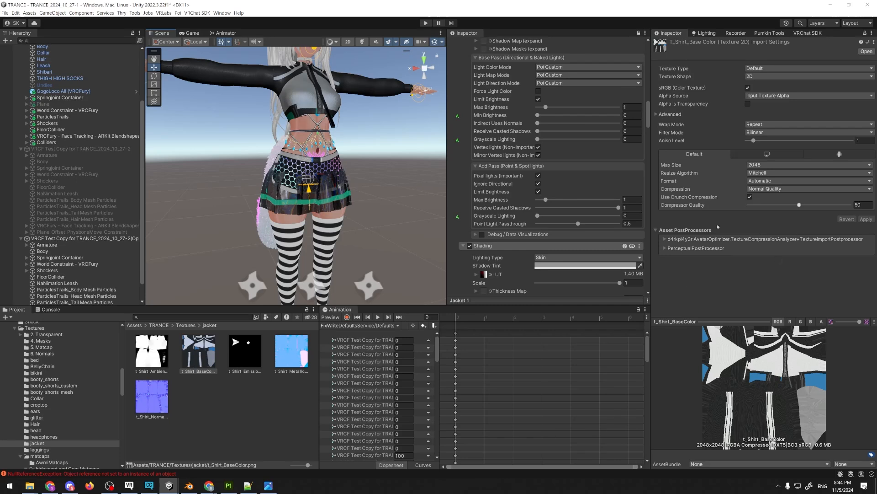
pyautogui.click(198, 351)
pyautogui.click(764, 167)
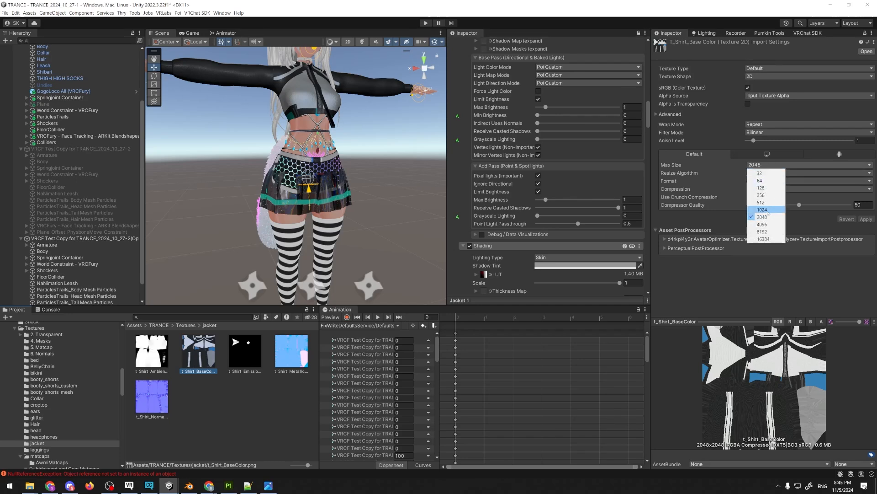
pyautogui.click(735, 281)
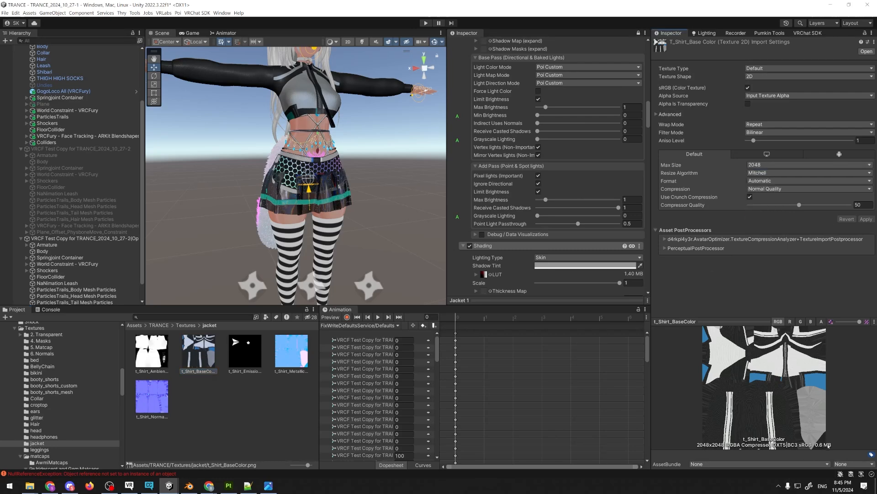
# Check the file properties and image details of t_Shirt_BaseColor.png in the jacket textures folder
pyautogui.hotkey('alt', 'Tab')
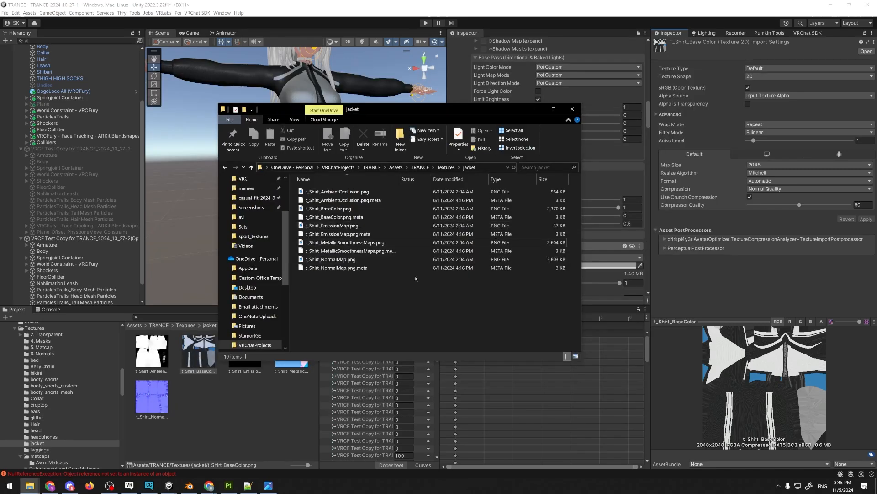
pyautogui.click(347, 210)
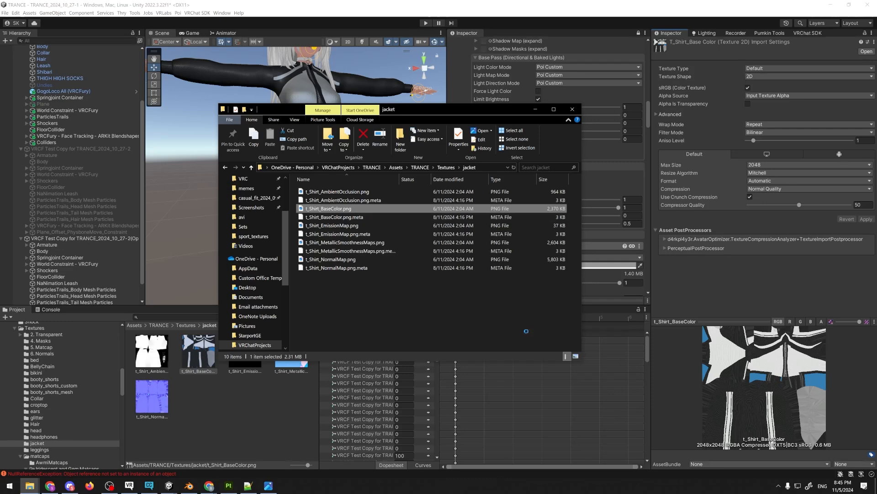
pyautogui.rightClick(508, 333)
pyautogui.click(512, 472)
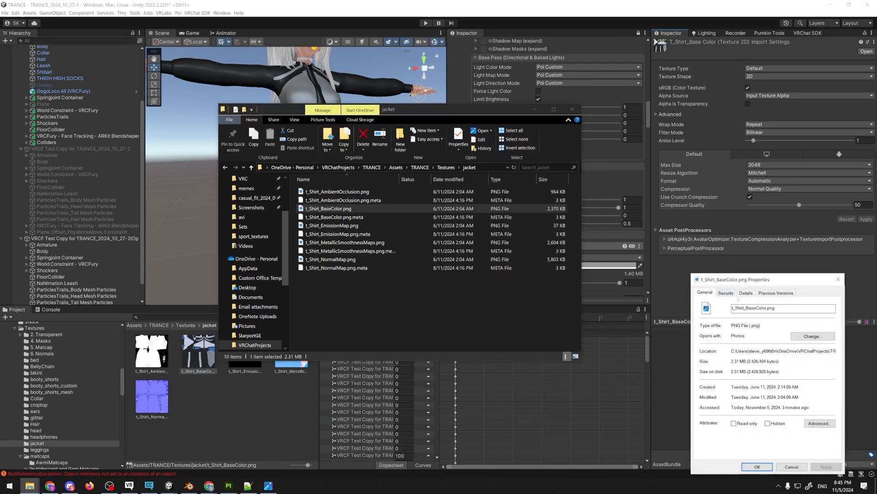
pyautogui.click(725, 293)
pyautogui.click(745, 293)
pyautogui.click(734, 267)
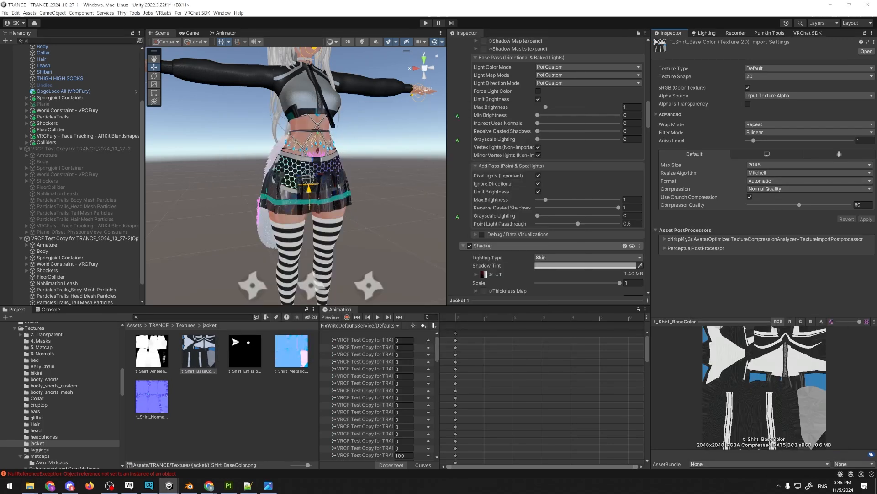
# Set the t_Shirt_BaseColor texture's max size to 1024, apply the import settings, and check the avatar
pyautogui.click(798, 165)
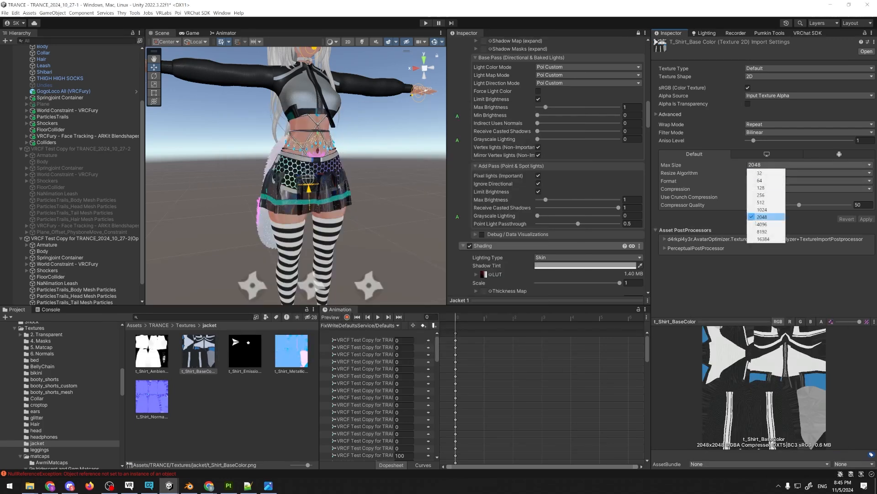
pyautogui.click(765, 209)
pyautogui.click(866, 219)
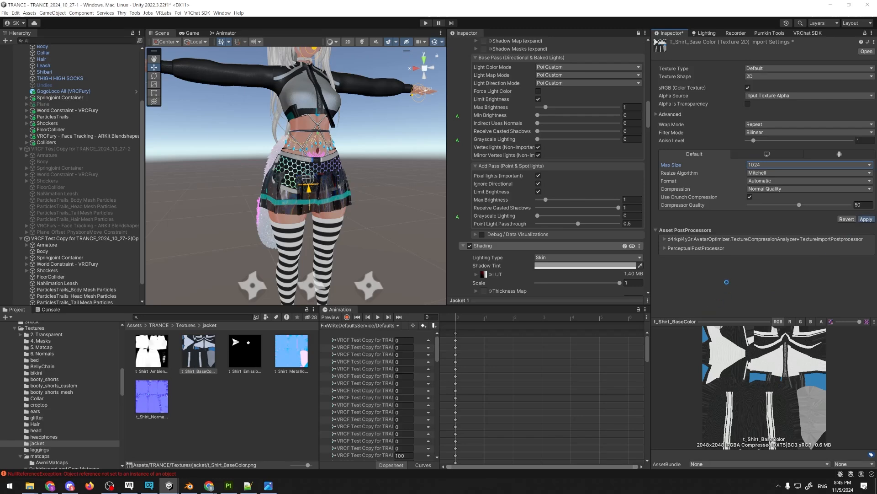
pyautogui.moveTo(421, 228); pyautogui.dragTo(421, 201, button='right')
pyautogui.press('s')
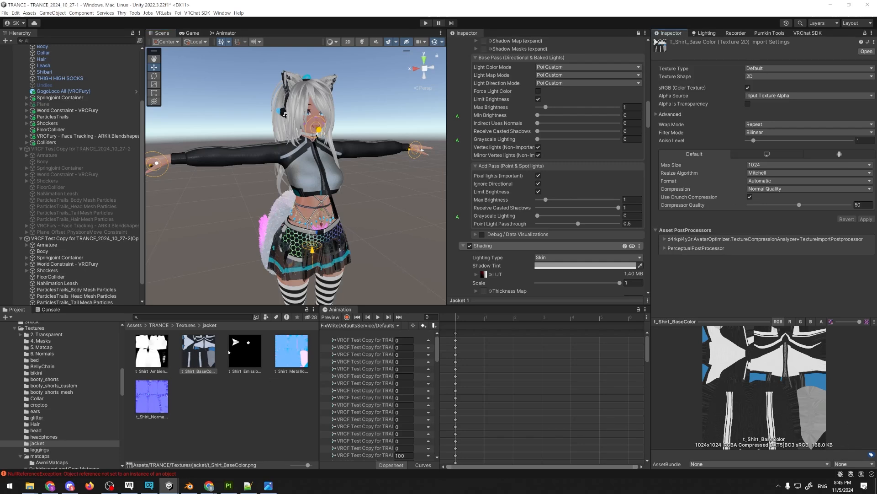
# Set the max size of the jacket's ambient occlusion, emission, metallic smoothness and normal maps to 1024 and apply it
pyautogui.click(152, 351)
pyautogui.click(198, 351)
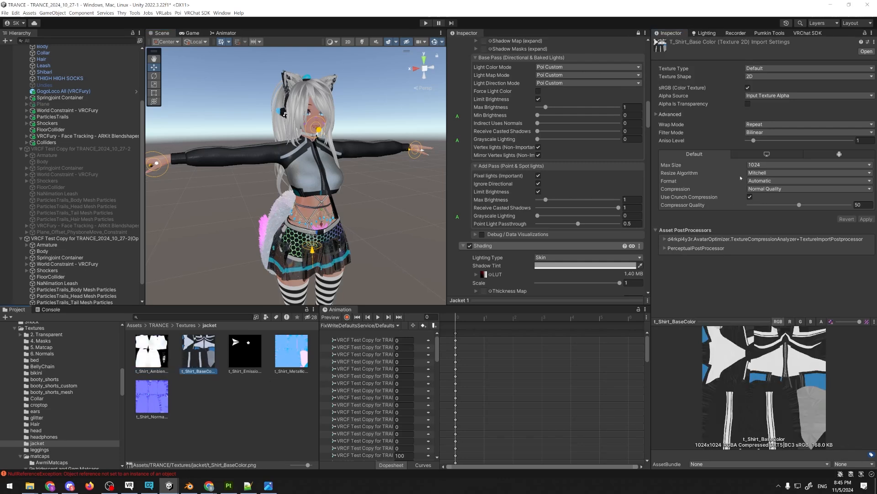
pyautogui.keyDown('ctrl'); pyautogui.click(198, 361); pyautogui.keyUp('ctrl')
pyautogui.keyDown('ctrl'); pyautogui.click(152, 351); pyautogui.keyUp('ctrl')
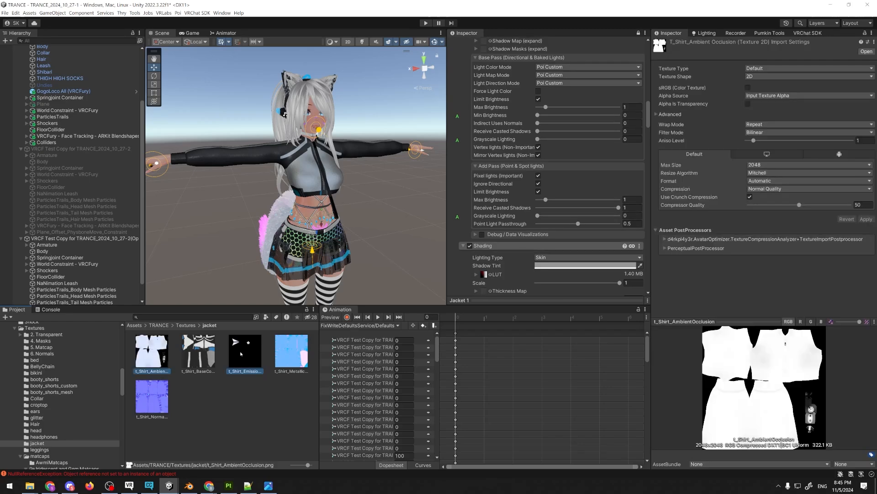
pyautogui.keyDown('ctrl'); pyautogui.click(245, 351); pyautogui.keyUp('ctrl')
pyautogui.keyDown('ctrl'); pyautogui.click(291, 351); pyautogui.keyUp('ctrl')
pyautogui.keyDown('ctrl'); pyautogui.click(152, 395); pyautogui.keyUp('ctrl')
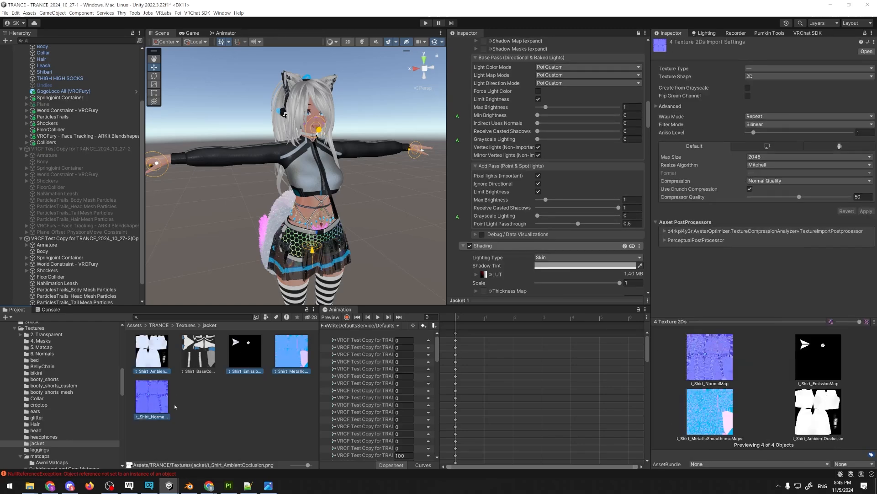
pyautogui.click(768, 157)
pyautogui.click(764, 197)
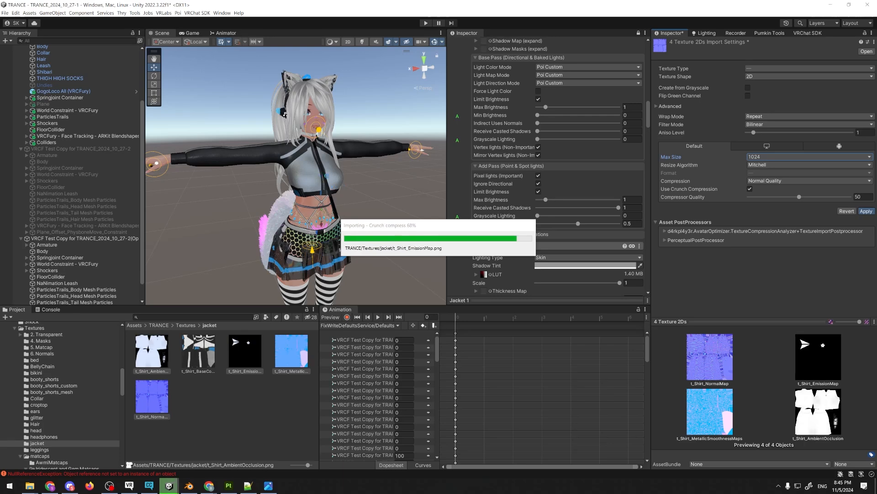
pyautogui.scroll(5, 393, 181)
pyautogui.scroll(-6, 393, 181)
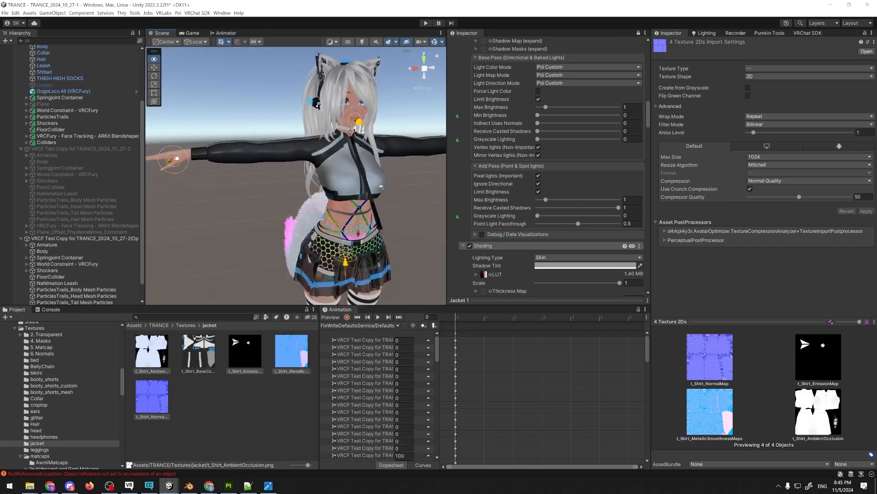
# Inspect the available compression options in the t_Shirt_BaseColor texture's import settings without changing them
pyautogui.click(199, 352)
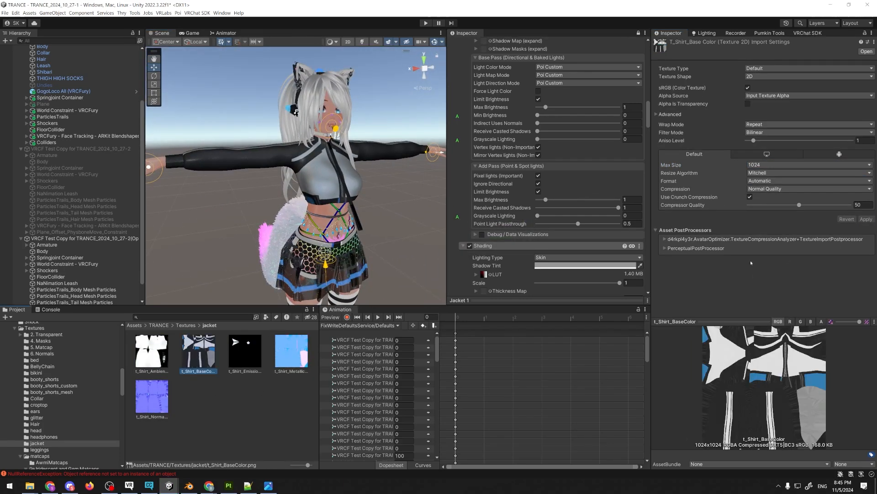
pyautogui.click(762, 189)
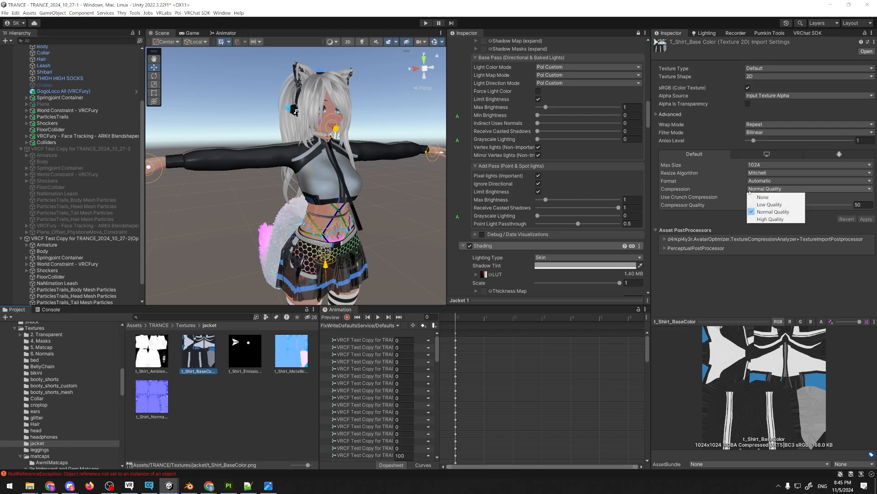
pyautogui.click(731, 271)
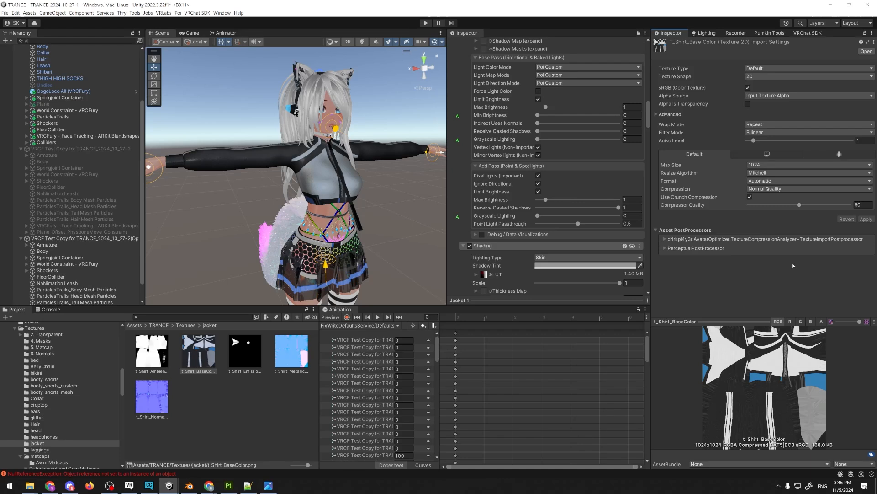
pyautogui.click(761, 188)
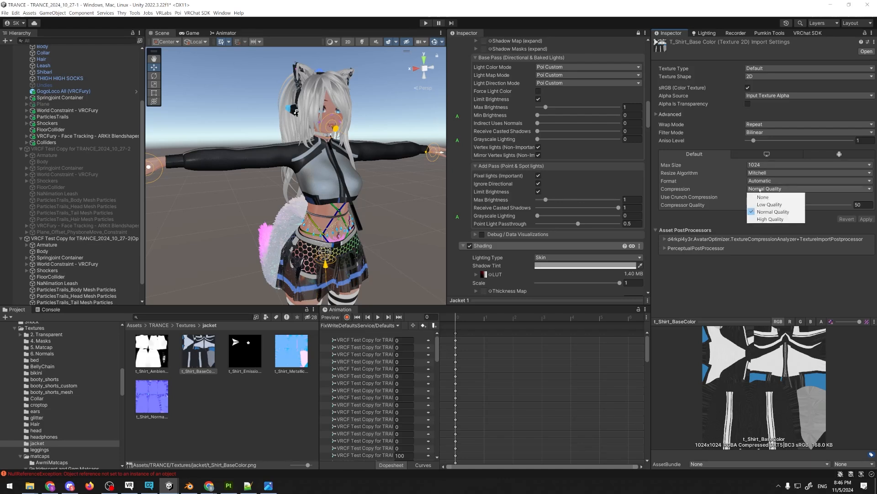
pyautogui.click(748, 267)
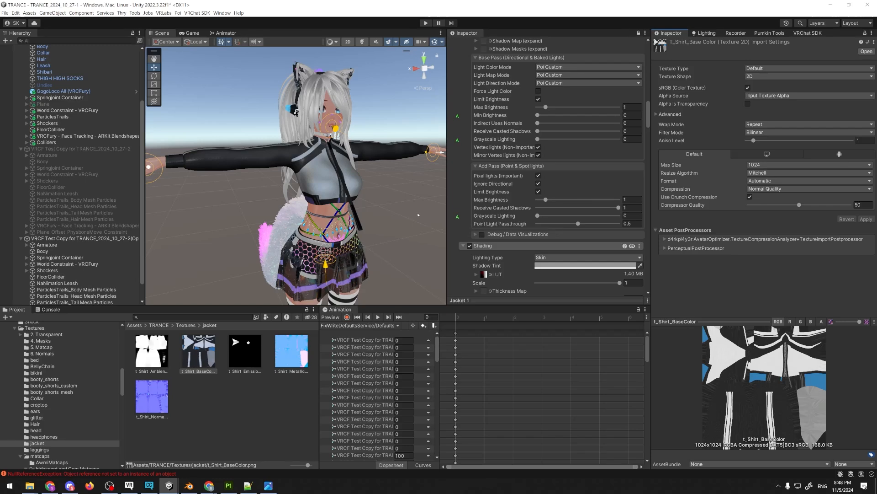
# Switch to the trance_class_1 project in Blender and open its UV Editing workspace
pyautogui.hotkey('alt', 'Tab')
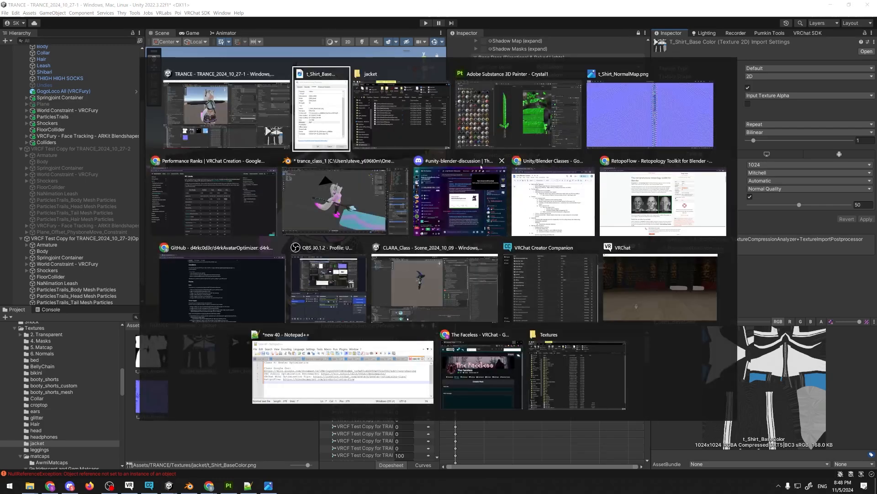
pyautogui.click(301, 224)
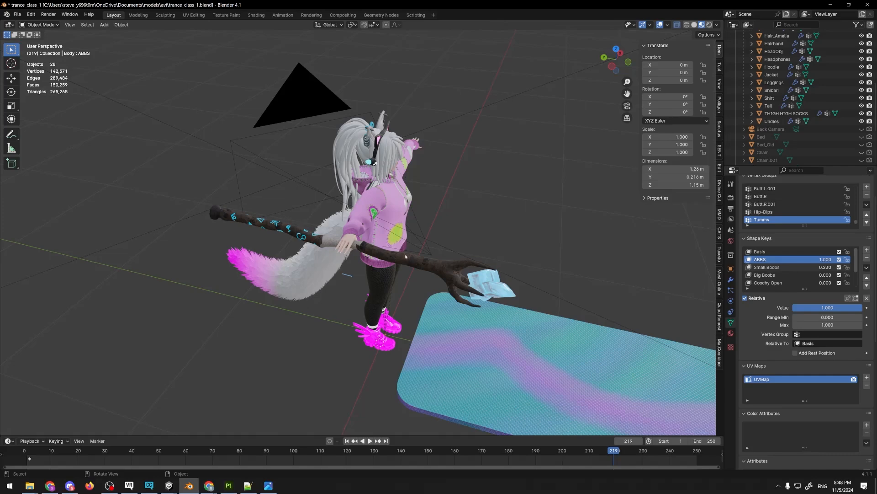
pyautogui.click(194, 15)
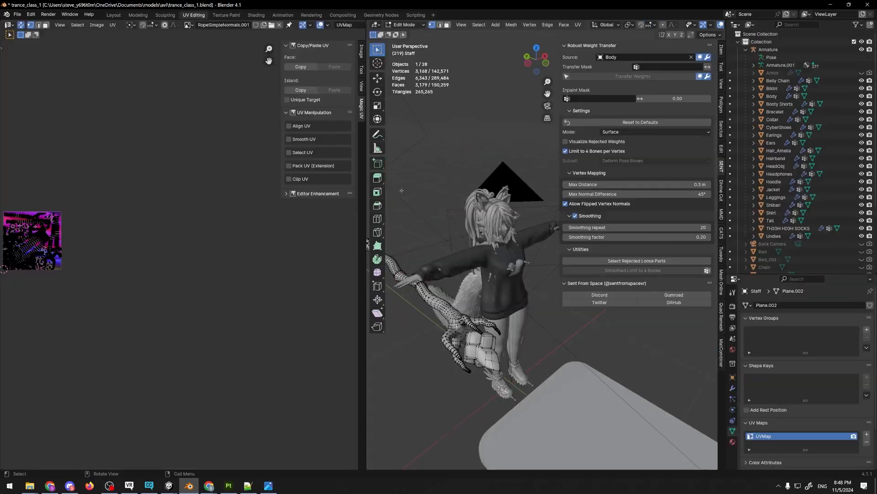
# Examine how the staff's UV islands are packed within the texture space
pyautogui.scroll(2, 55, 216)
pyautogui.moveTo(143, 180); pyautogui.dragTo(396, 165, button='middle')
pyautogui.scroll(3, 217, 187)
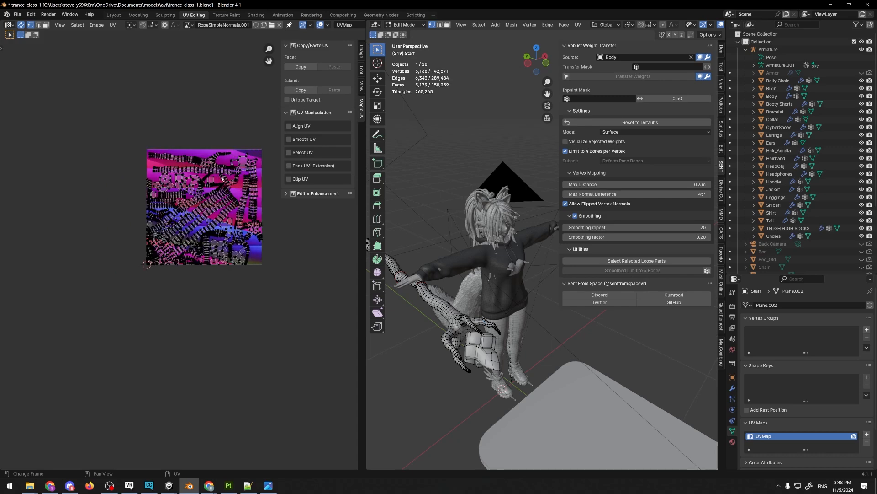
pyautogui.moveTo(218, 187); pyautogui.dragTo(195, 201, button='middle')
pyautogui.moveTo(213, 132); pyautogui.dragTo(186, 159, button='middle')
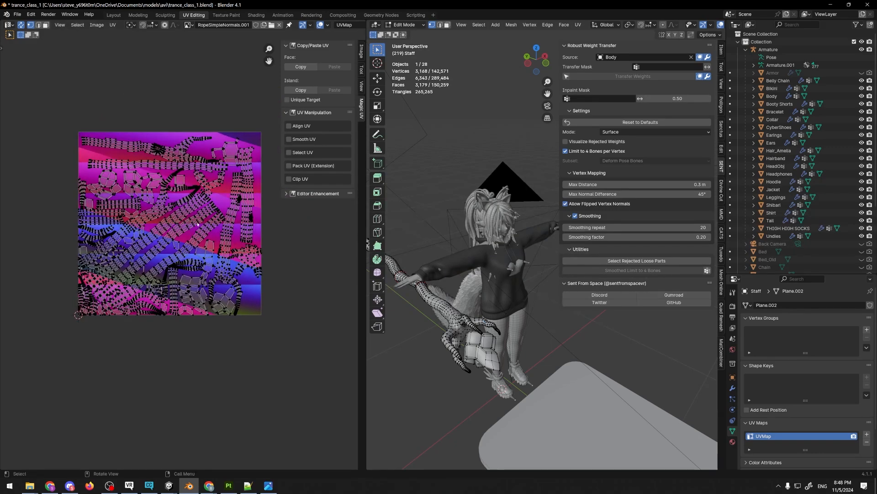
pyautogui.scroll(2, 198, 225)
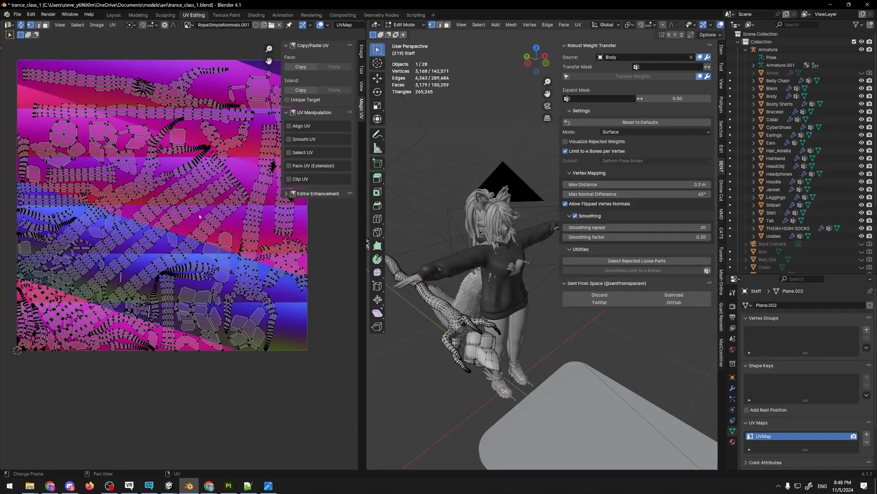
pyautogui.moveTo(140, 96); pyautogui.dragTo(129, 147, button='middle')
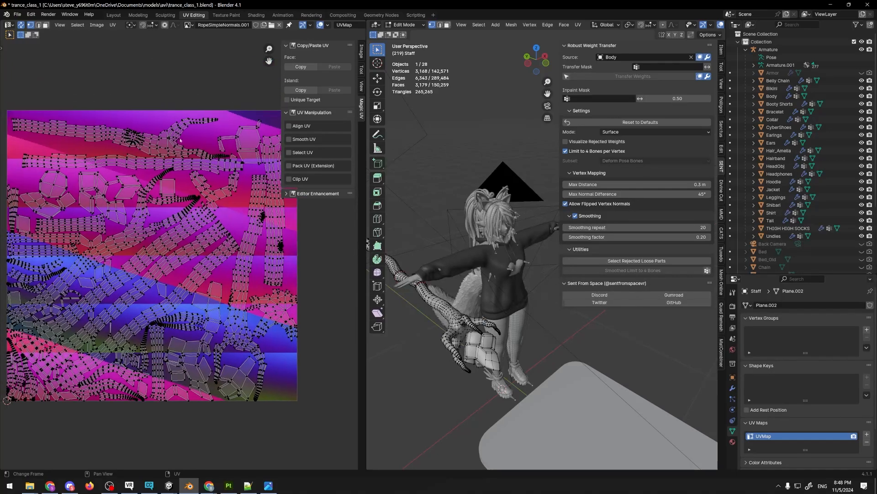
pyautogui.scroll(-1, 186, 223)
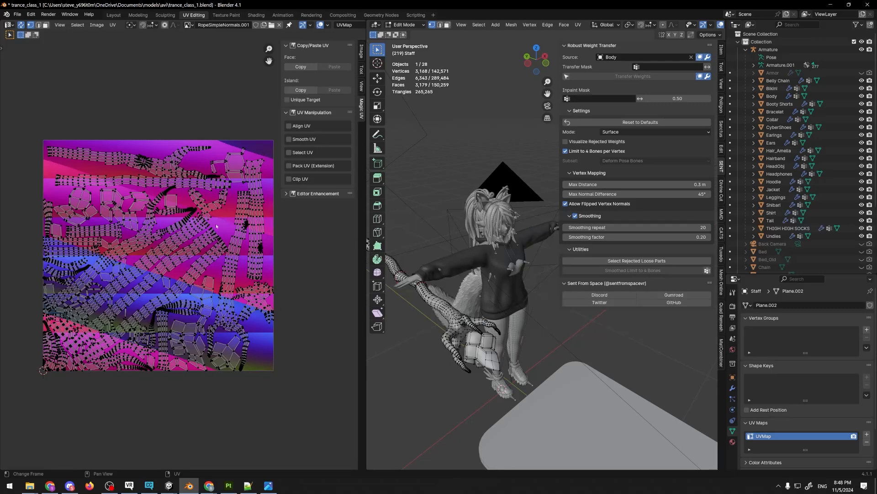
pyautogui.scroll(1, 213, 224)
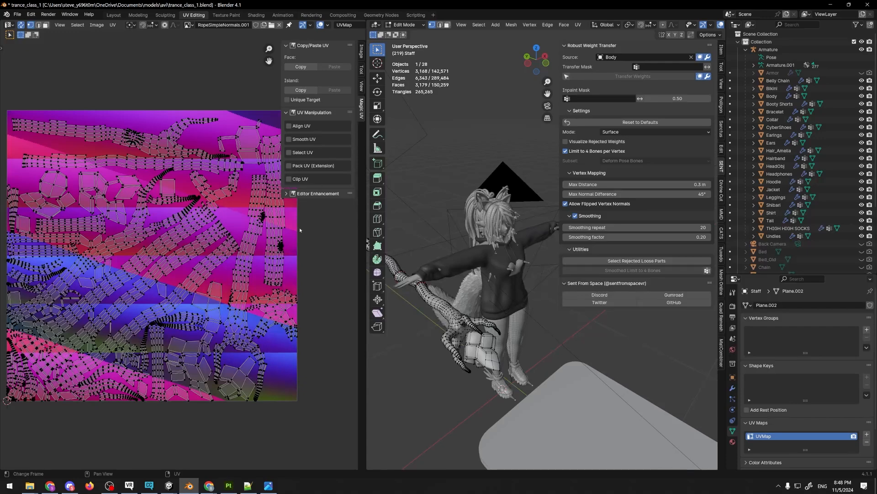
pyautogui.scroll(-4, 100, 183)
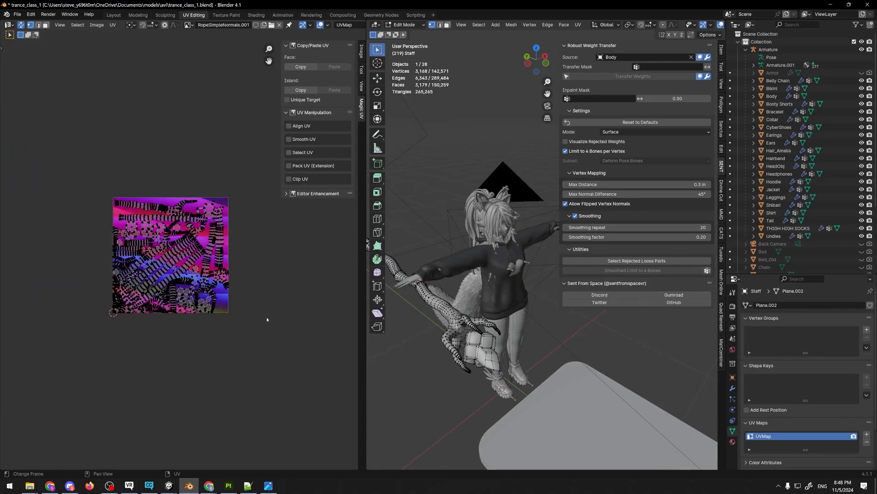
# Try to scale all the staff's UVs to about a quarter size and place them in the texture's lower-left corner
pyautogui.press('a')
pyautogui.scroll(2, 256, 292)
pyautogui.scroll(1, 293, 242)
pyautogui.press('s')
pyautogui.click(164, 296)
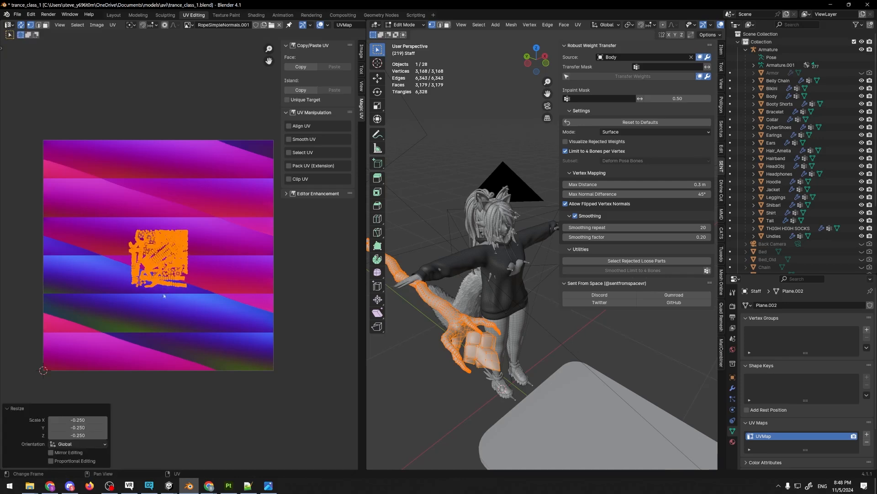
pyautogui.click(104, 379)
pyautogui.scroll(2, 174, 297)
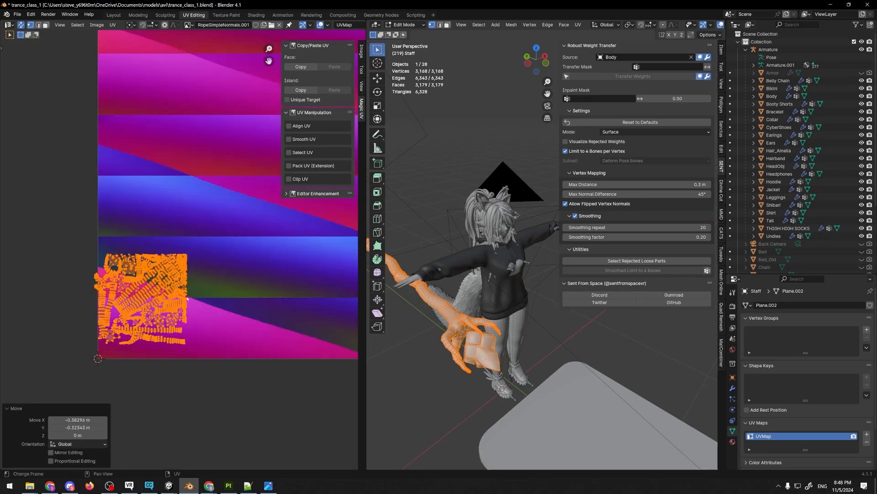
pyautogui.moveTo(249, 252); pyautogui.dragTo(270, 231, button='middle')
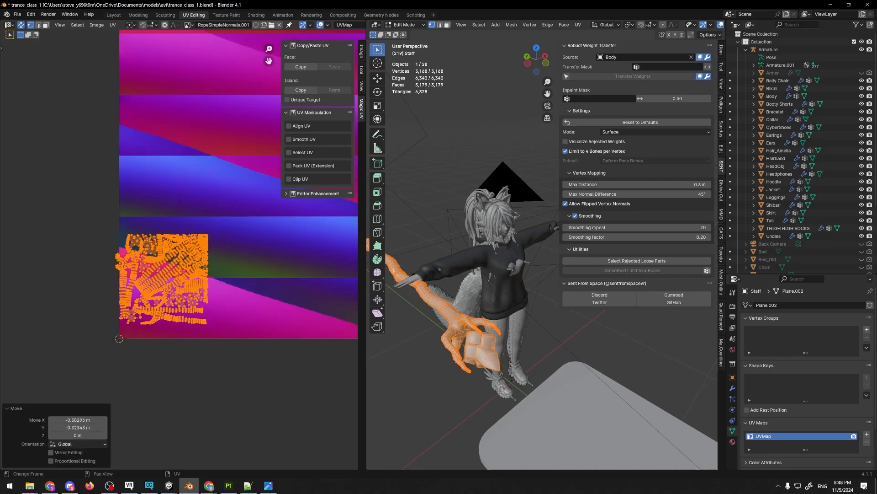
pyautogui.moveTo(294, 267); pyautogui.dragTo(253, 284, button='middle')
pyautogui.scroll(-1, 254, 284)
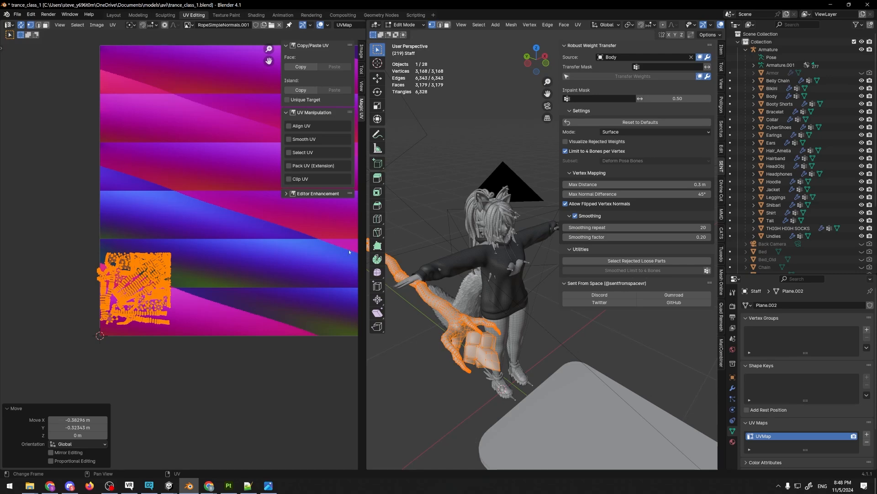
# Undo the move and scaling of the staff's UVs and clear the selection
pyautogui.hotkey('ctrl', 'z')
pyautogui.hotkey('ctrl', 'z')
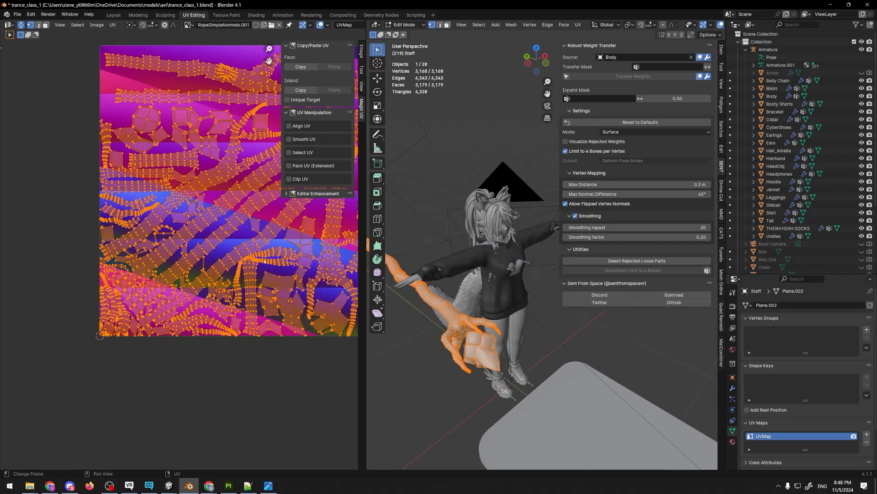
pyautogui.scroll(-2, 311, 328)
pyautogui.click(331, 309)
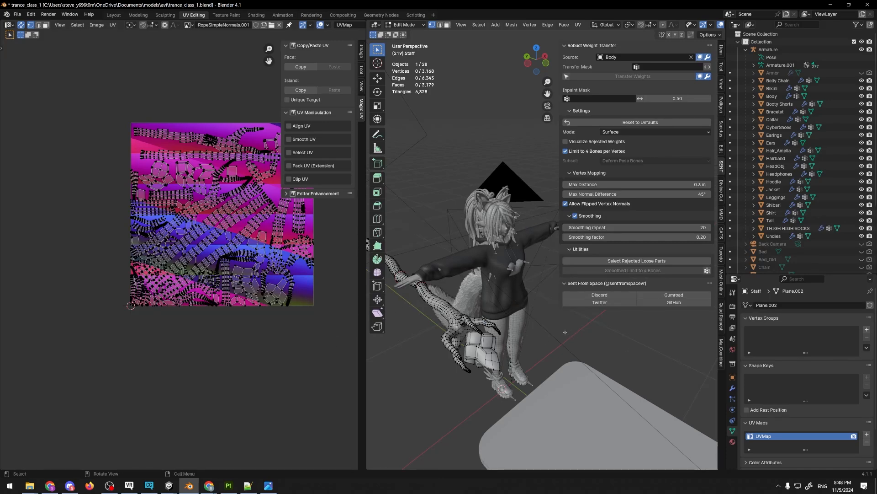
# Leave the staff's mesh editing, start editing the Headphones mesh instead, and show its UV layout
pyautogui.moveTo(523, 211); pyautogui.dragTo(495, 223, button='middle')
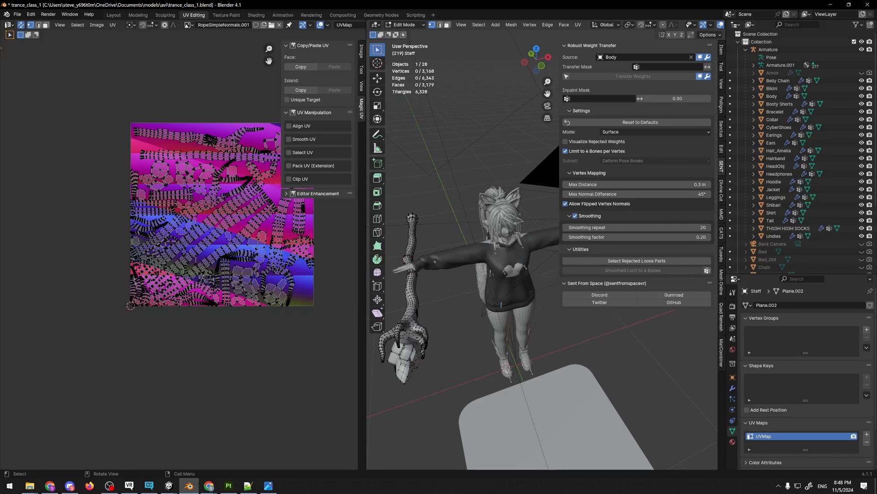
pyautogui.press('Tab')
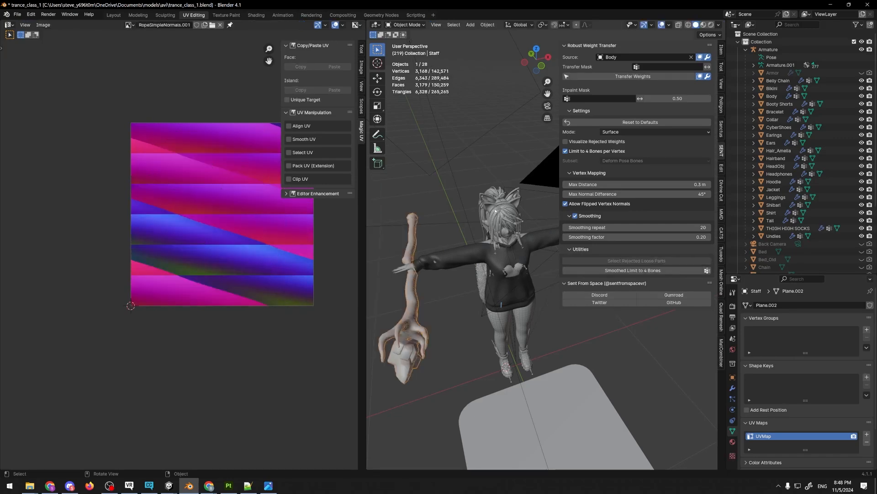
pyautogui.click(496, 208)
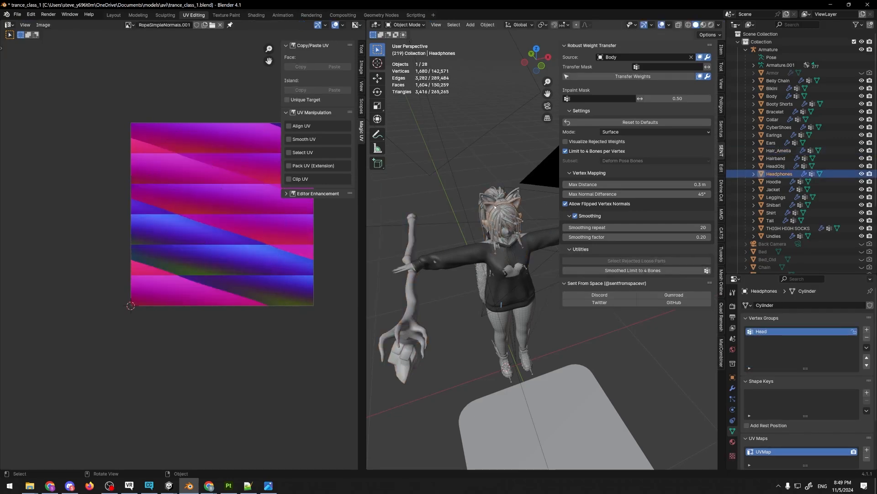
pyautogui.press('Tab')
pyautogui.press('Home')
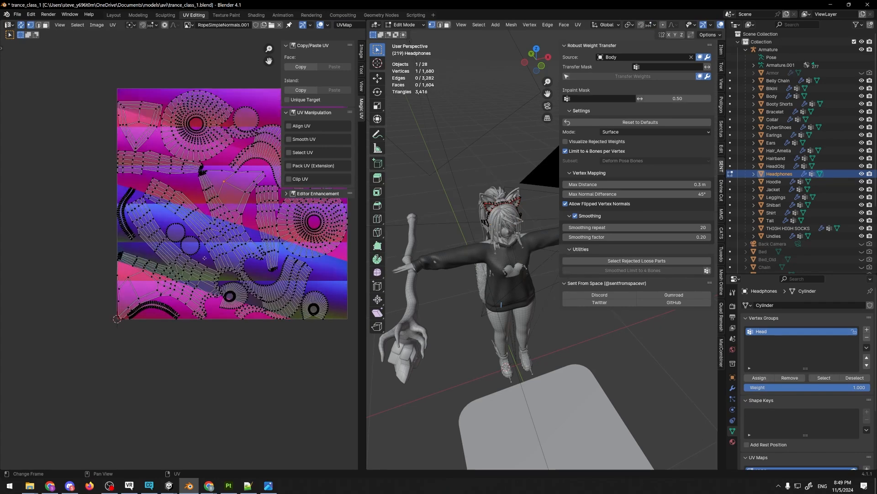
# Select the linked ear-cup UV island at the right edge of the headphones' layout
pyautogui.press('l')
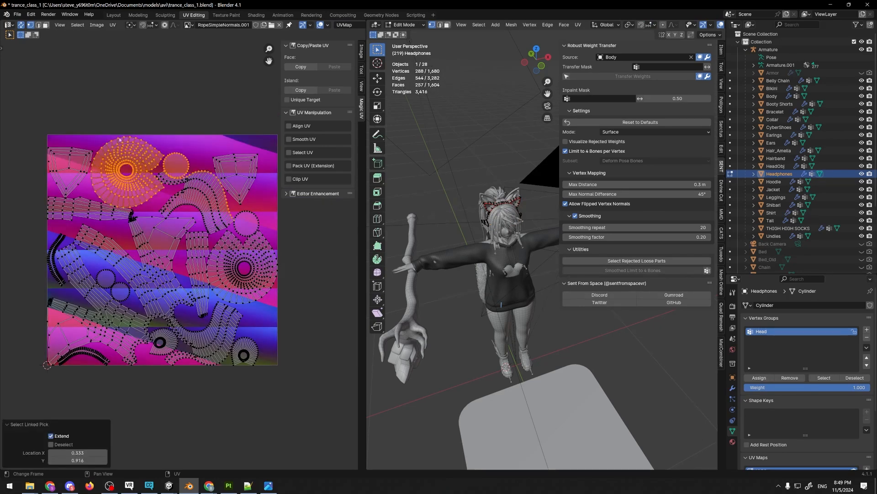
pyautogui.click(219, 236)
pyautogui.press('l')
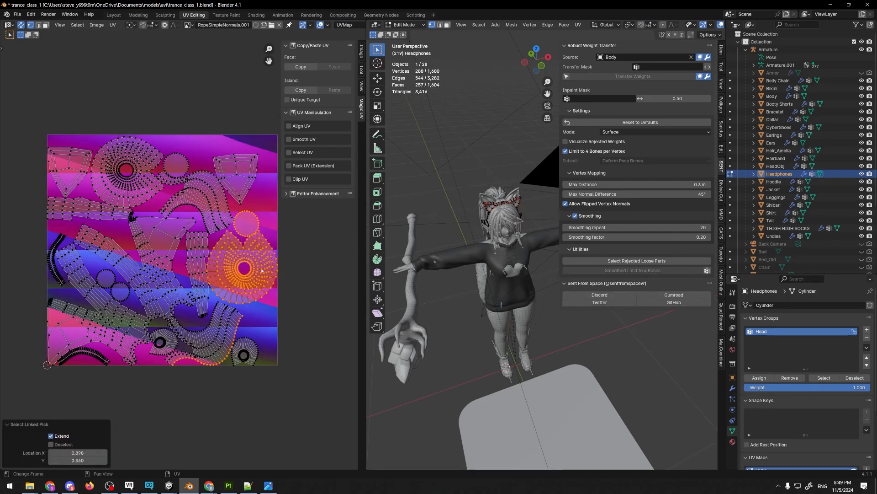
# Try to move the selected ear-cup UVs onto the matching upper island with a rotation of about 24°, and undo it
pyautogui.press('g')
pyautogui.click(141, 174)
pyautogui.press('r')
pyautogui.click(233, 223)
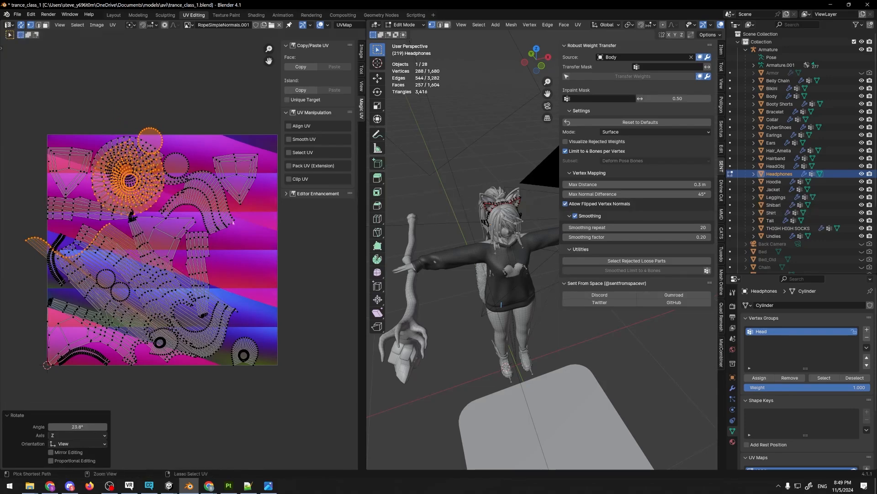
pyautogui.hotkey('ctrl', 'z')
pyautogui.hotkey('ctrl', 'z')
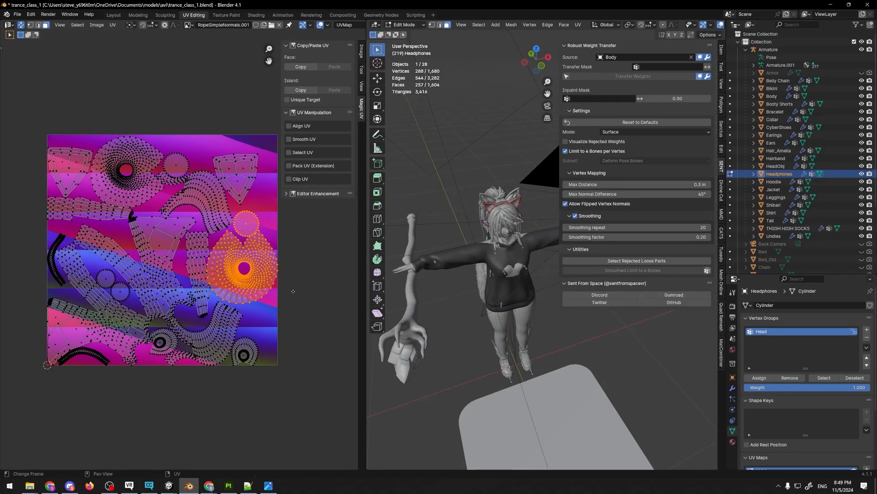
# Overlap the selected ear-cup UVs with the matching upper island, rotating them about 63°, and inspect the overlap
pyautogui.press('g')
pyautogui.click(196, 203)
pyautogui.press('r')
pyautogui.click(106, 288)
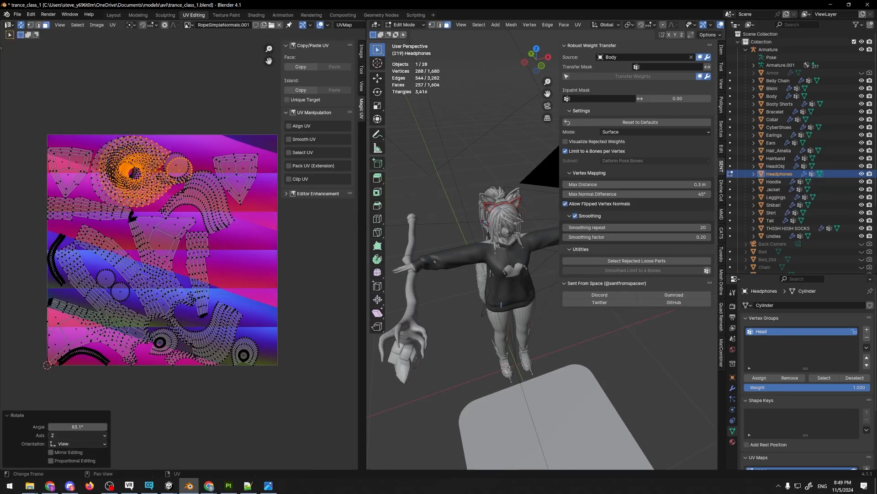
pyautogui.press('g')
pyautogui.click(129, 288)
pyautogui.scroll(1, 110, 216)
pyautogui.keyDown('shift'); pyautogui.moveTo(116, 229); pyautogui.dragTo(156, 310, button='middle'); pyautogui.keyUp('shift')
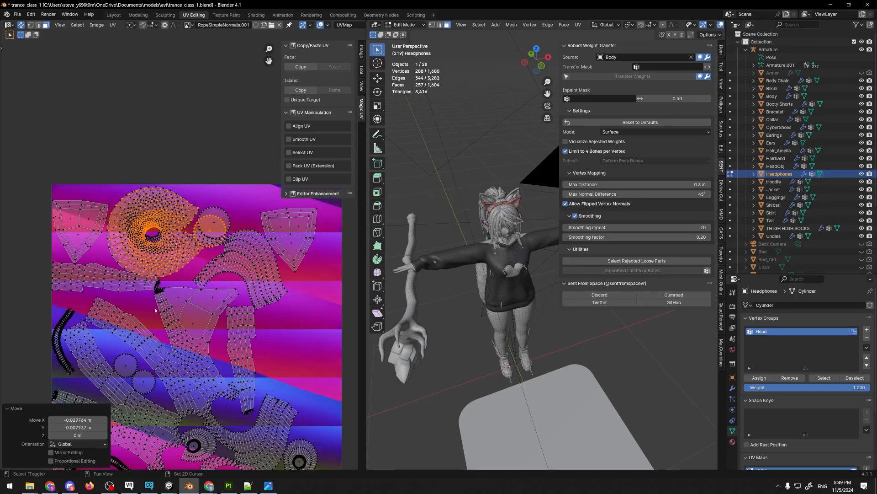
pyautogui.scroll(3, 147, 252)
pyautogui.scroll(-1, 183, 261)
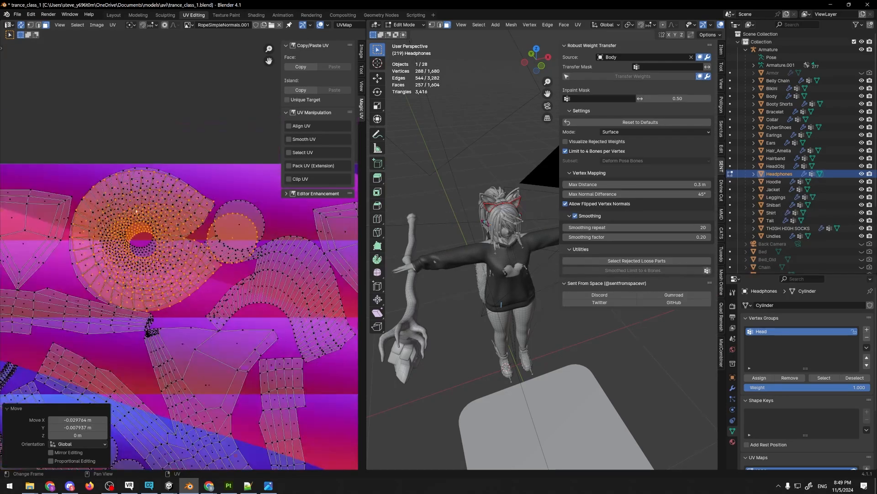
pyautogui.moveTo(221, 252); pyautogui.dragTo(248, 262, button='middle')
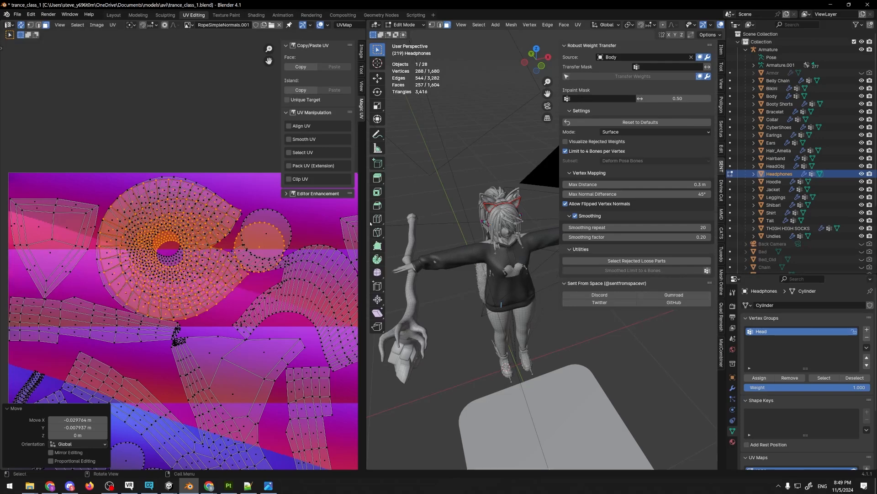
# Return the ear-cup UVs to their original place and orientation at the right edge of the layout
pyautogui.scroll(-6, 180, 194)
pyautogui.scroll(1, 320, 281)
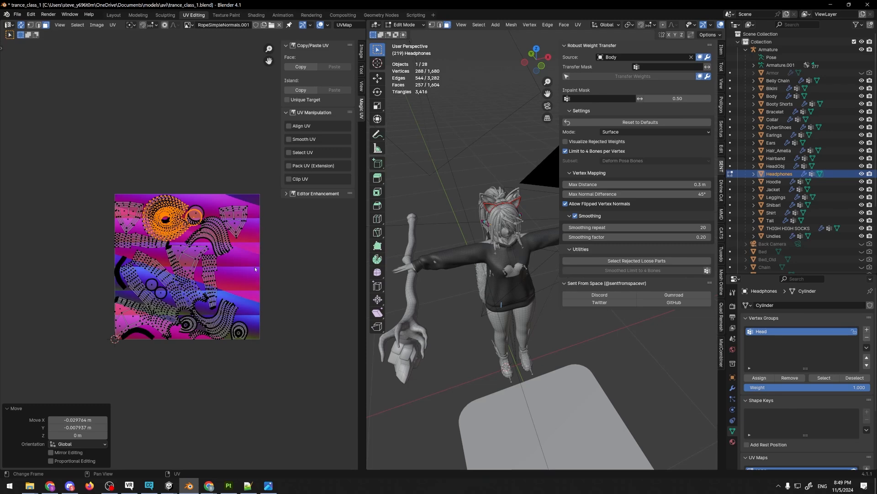
pyautogui.press('r')
pyautogui.click(230, 158)
pyautogui.press('g')
pyautogui.click(296, 285)
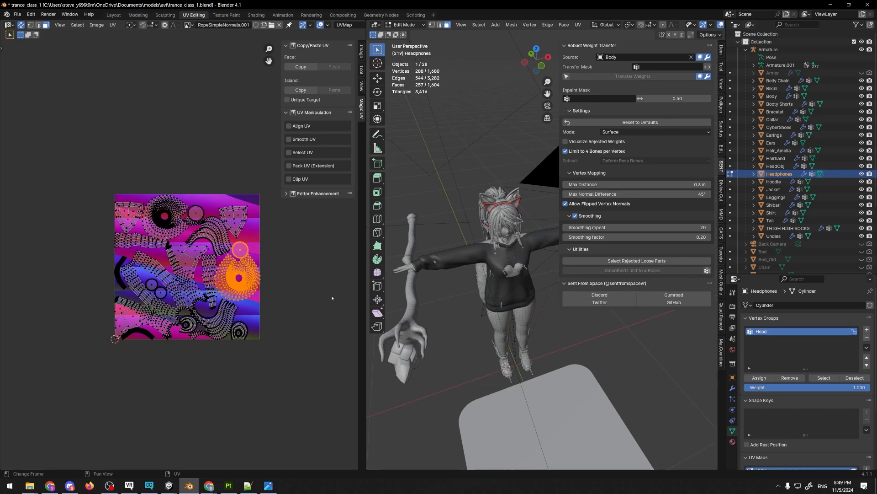
# Add a second UV map to the Headphones mesh and make it the active map for rendering
pyautogui.click(313, 265)
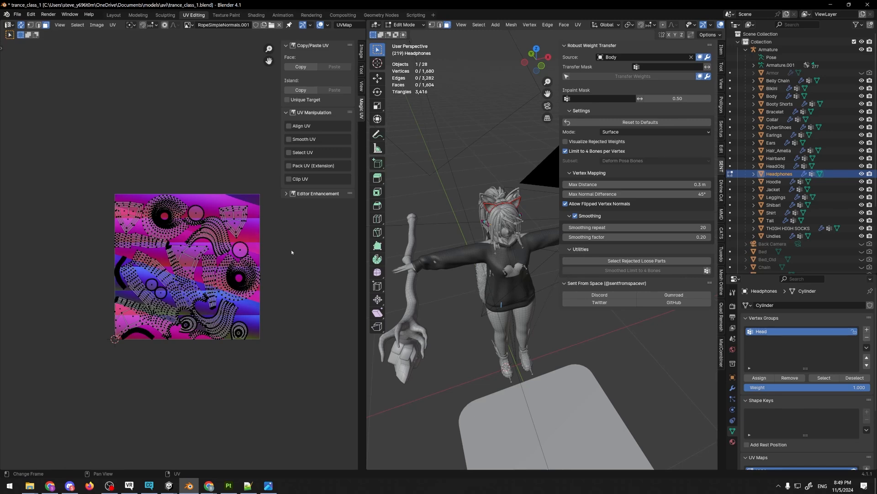
pyautogui.click(732, 420)
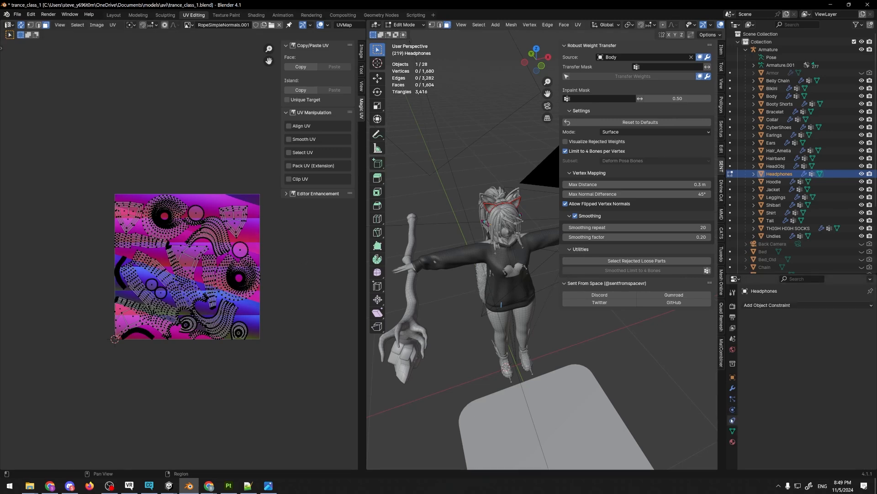
pyautogui.click(733, 431)
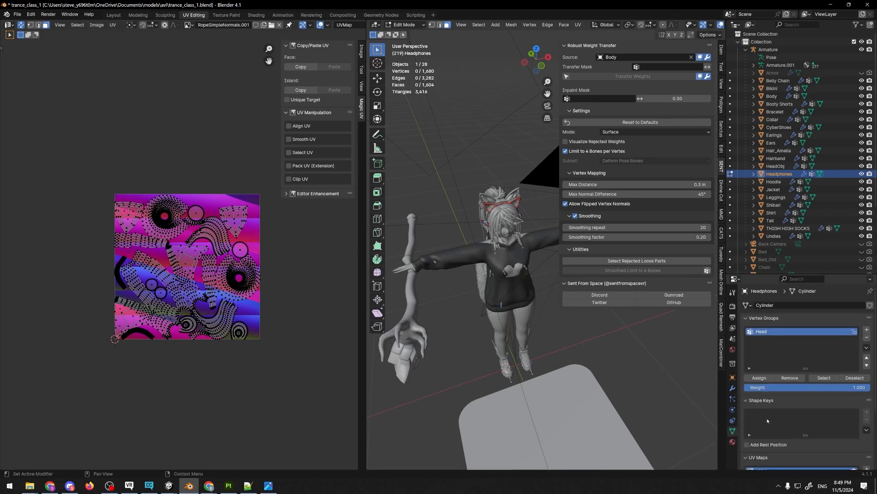
pyautogui.scroll(-5, 768, 421)
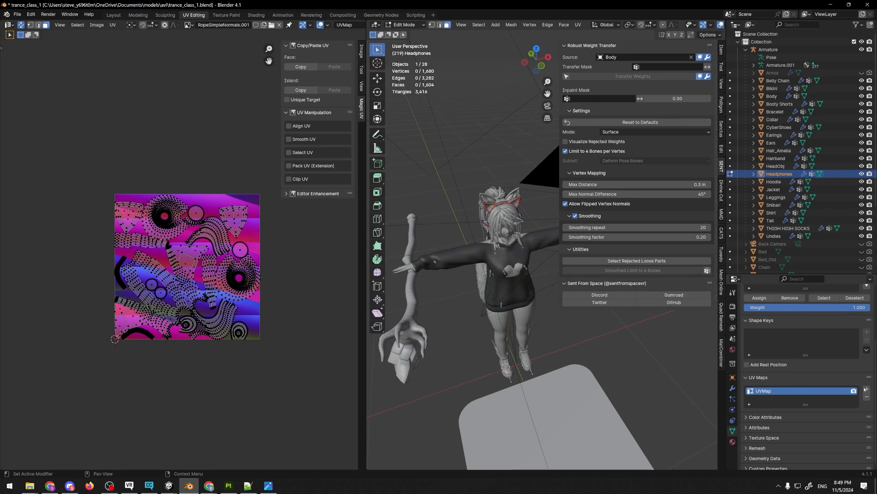
pyautogui.click(866, 389)
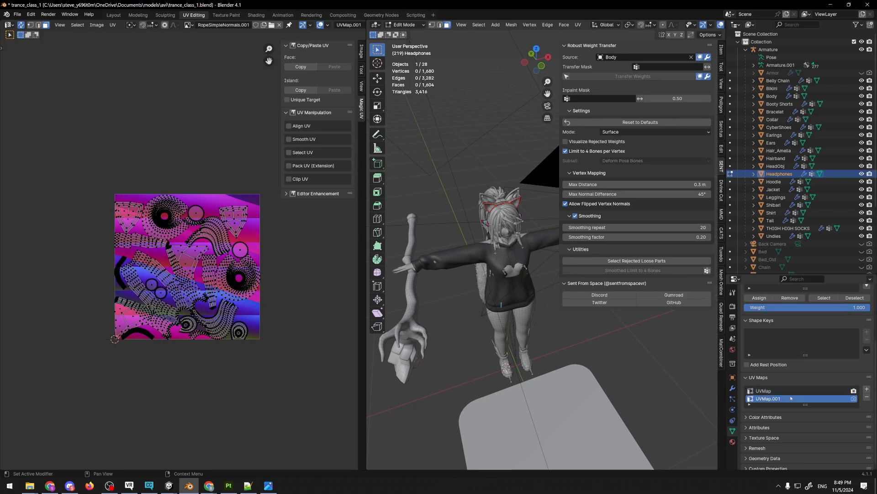
pyautogui.click(854, 399)
# Select the linked ear-cup island at the right edge and move it outside the texture square, just above its upper edge
pyautogui.press('l')
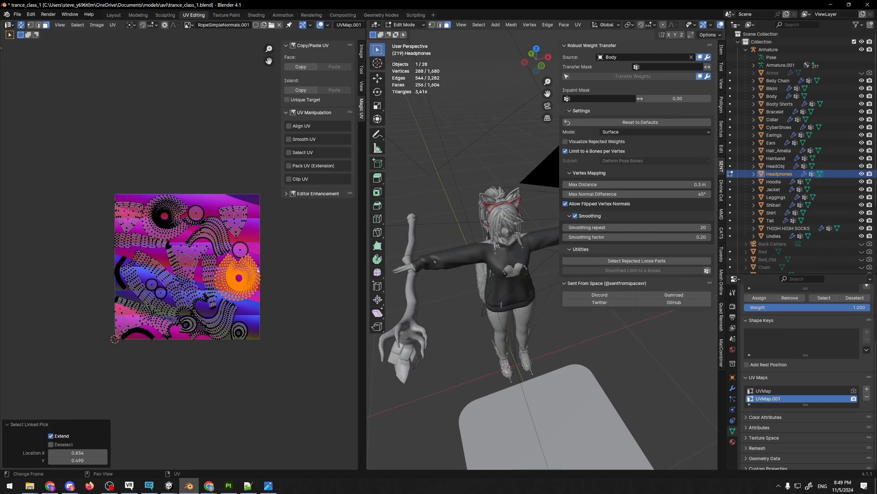
pyautogui.press('g')
pyautogui.click(166, 217)
pyautogui.press('g')
pyautogui.click(249, 165)
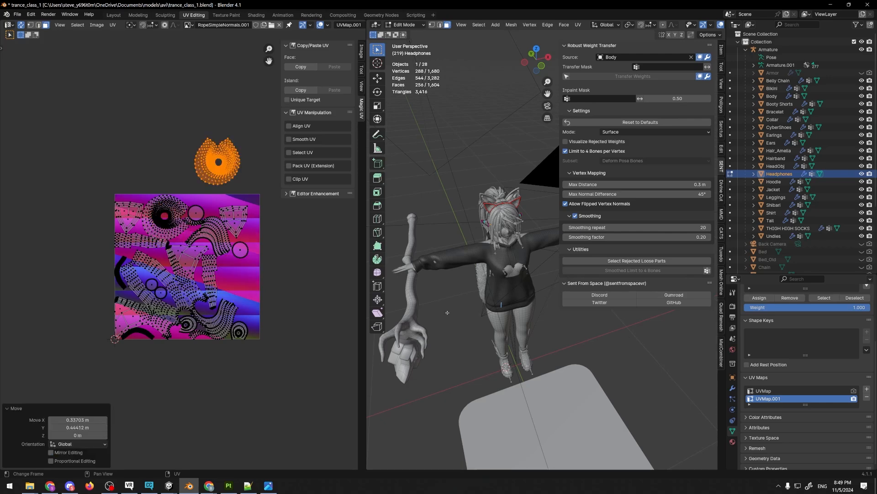
# Set the original UVMap back as the active render map, toggling Edit Mode and both maps' render state to check
pyautogui.click(854, 391)
pyautogui.press('Tab')
pyautogui.press('Tab')
pyautogui.press('Tab')
pyautogui.press('Tab')
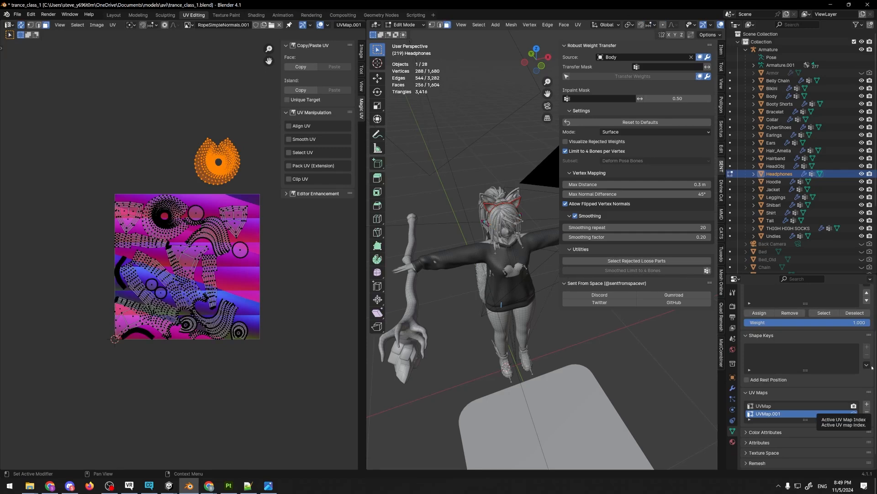
pyautogui.click(854, 413)
pyautogui.click(854, 405)
# Switch repeatedly between UVMap and UVMap.001 to compare the ear-cup island's placement, ending on UVMap.001
pyautogui.click(772, 406)
pyautogui.click(768, 413)
pyautogui.click(764, 406)
pyautogui.click(764, 413)
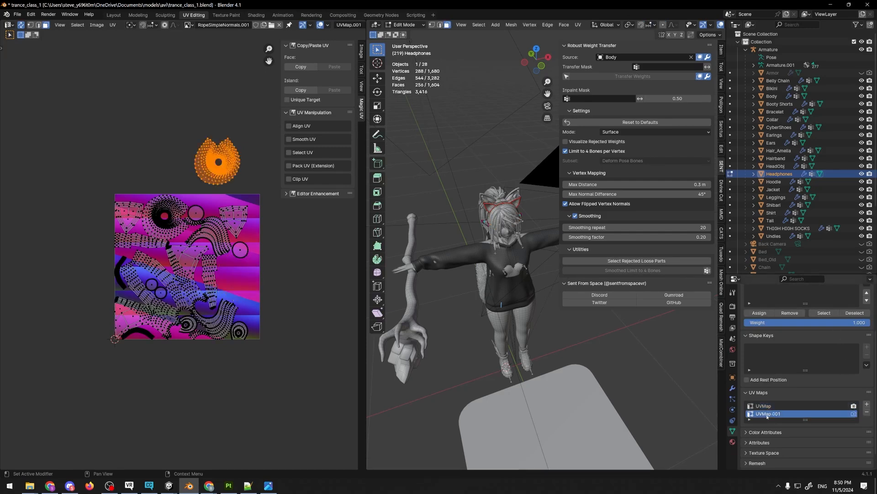
pyautogui.click(766, 407)
pyautogui.click(768, 414)
pyautogui.click(777, 406)
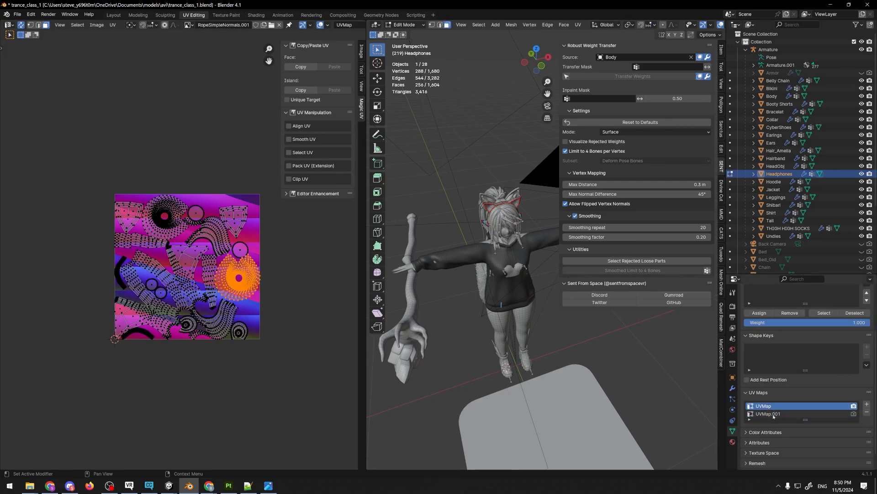
pyautogui.click(775, 414)
pyautogui.click(770, 406)
pyautogui.click(768, 413)
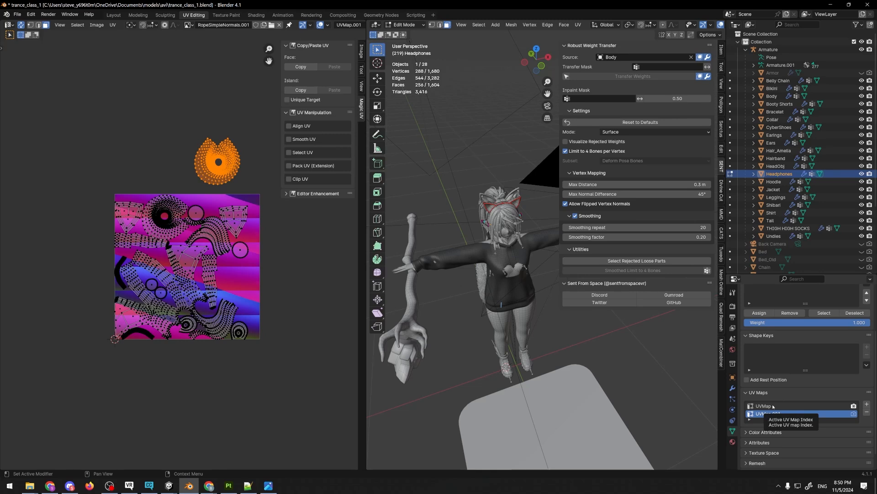
# Rename the second UV map to nonsymUV
pyautogui.press('F2')
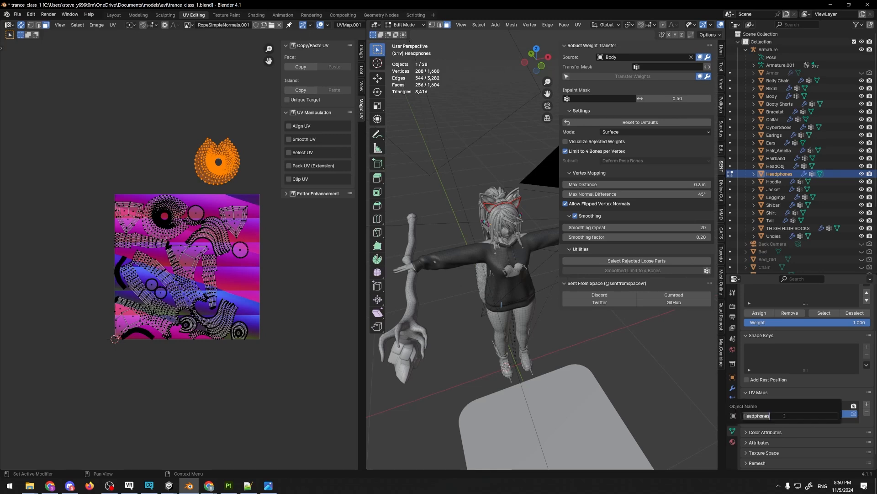
pyautogui.press('Escape')
pyautogui.doubleClick(777, 414)
pyautogui.write('A')
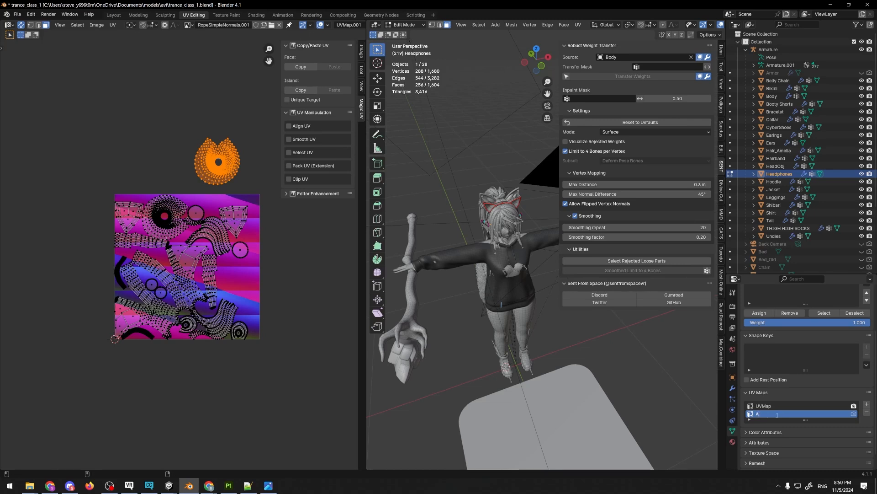
pyautogui.press('BackSpace')
pyautogui.write('nonsymUV')
pyautogui.press('Return')
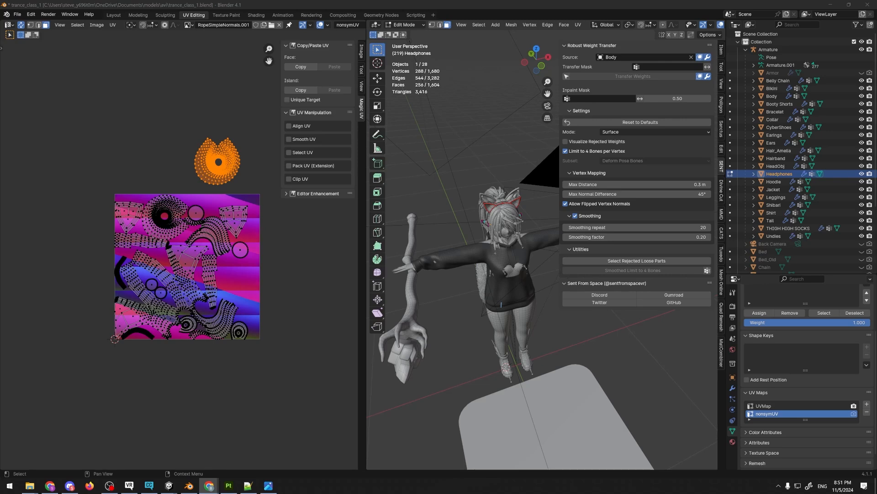
# Switch to Unity, open the jacket's t_Shirt_NormalMap image in the image viewer, and inspect its fabric weave up close
pyautogui.hotkey('alt', 'Tab')
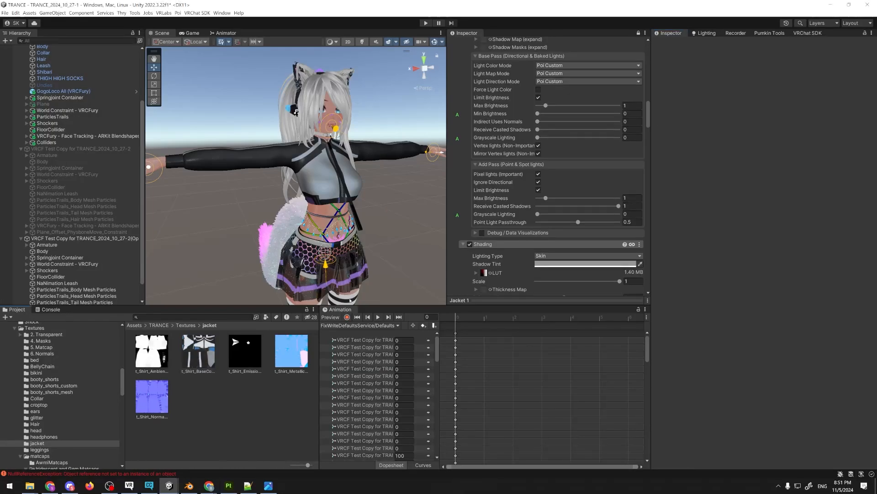
pyautogui.doubleClick(151, 396)
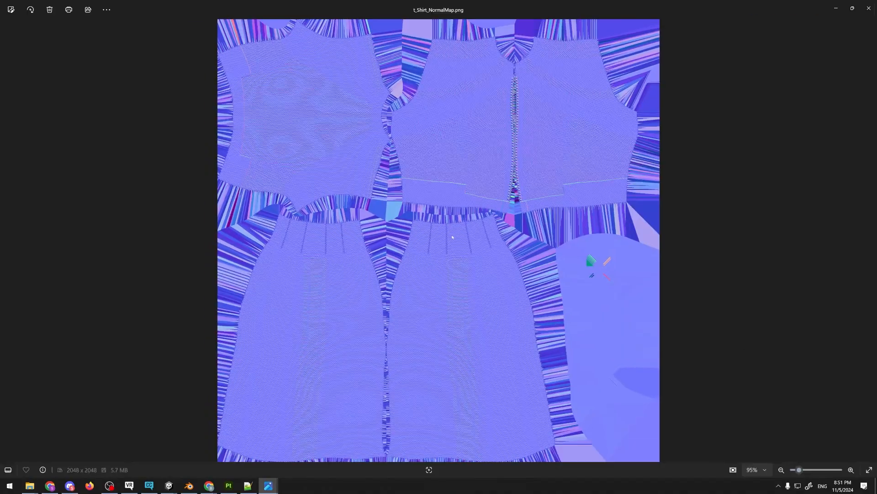
pyautogui.scroll(6, 479, 145)
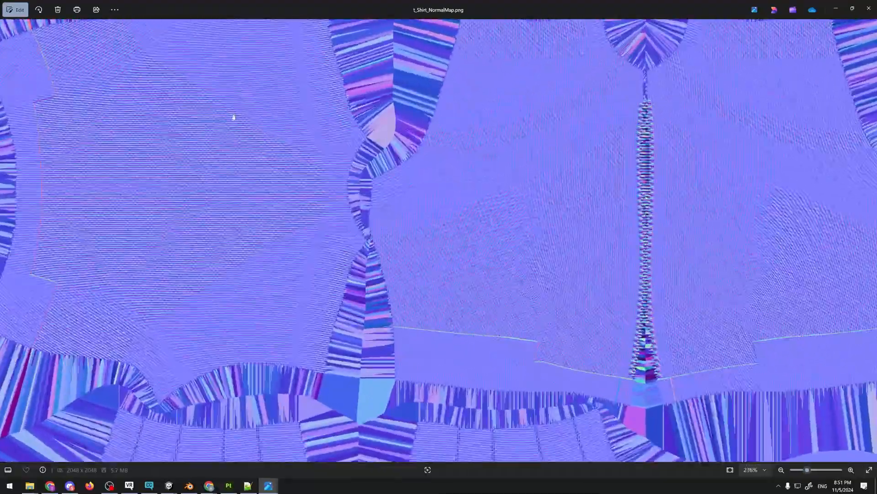
pyautogui.scroll(8, 152, 108)
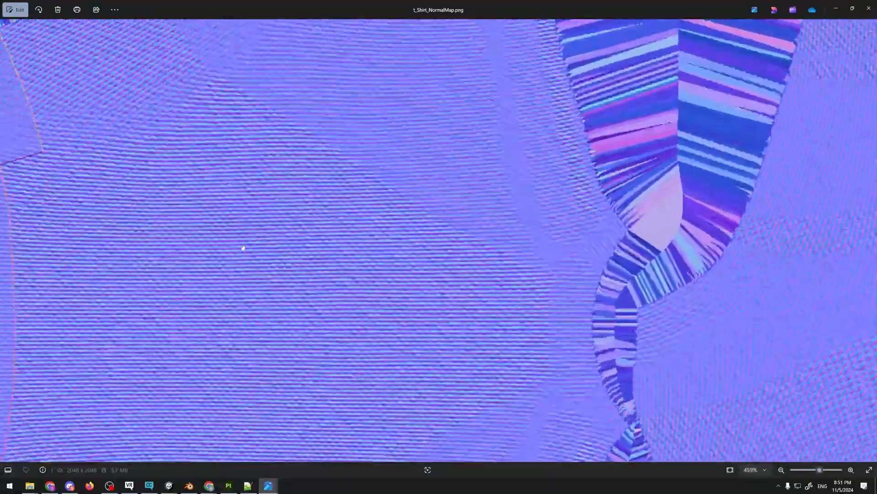
pyautogui.scroll(3, 359, 182)
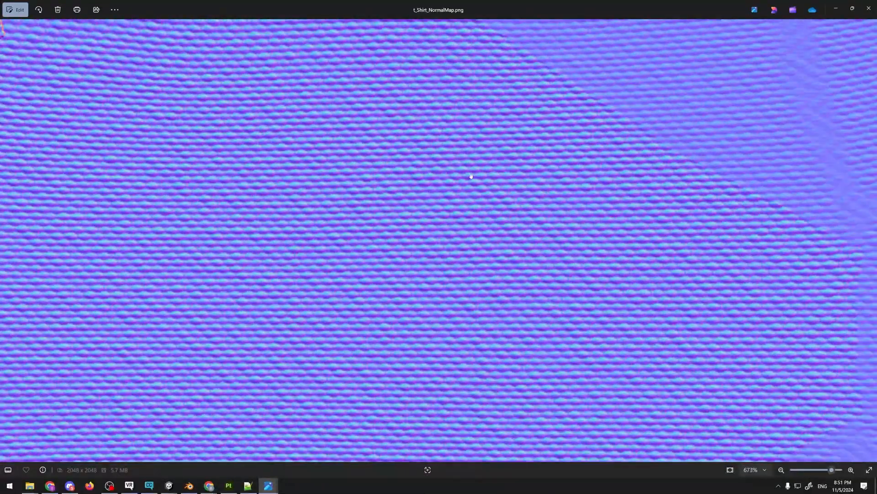
# Examine the weave pattern across the normal map's shirt panels, comparing close-ups with the full layout
pyautogui.scroll(-9, 433, 190)
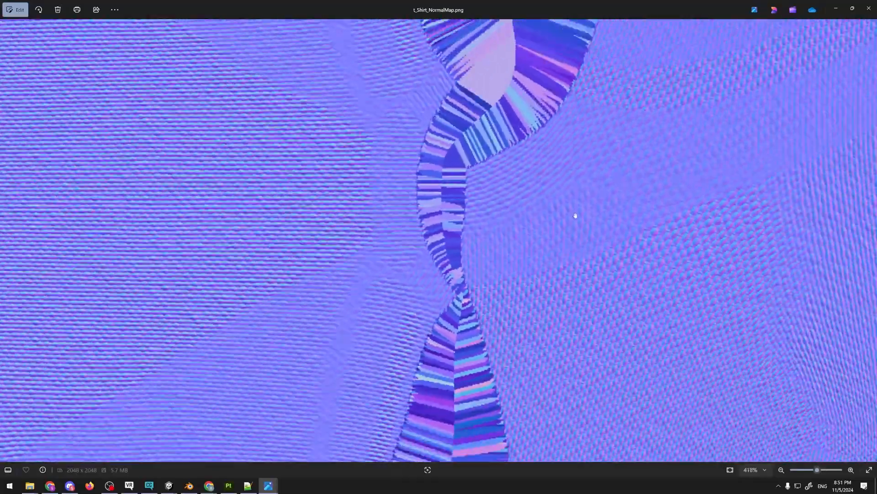
pyautogui.scroll(-4, 352, 237)
pyautogui.scroll(10, 270, 137)
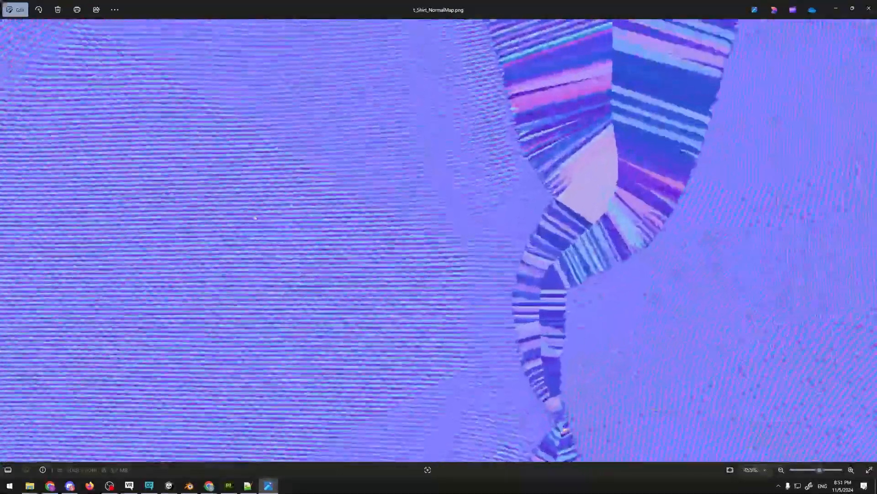
pyautogui.scroll(2, 322, 255)
pyautogui.moveTo(322, 255); pyautogui.dragTo(623, 206)
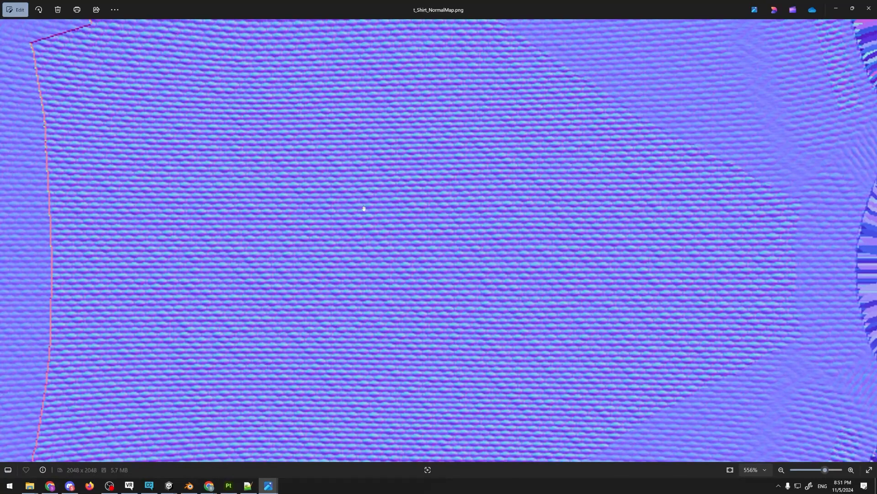
pyautogui.scroll(-4, 329, 192)
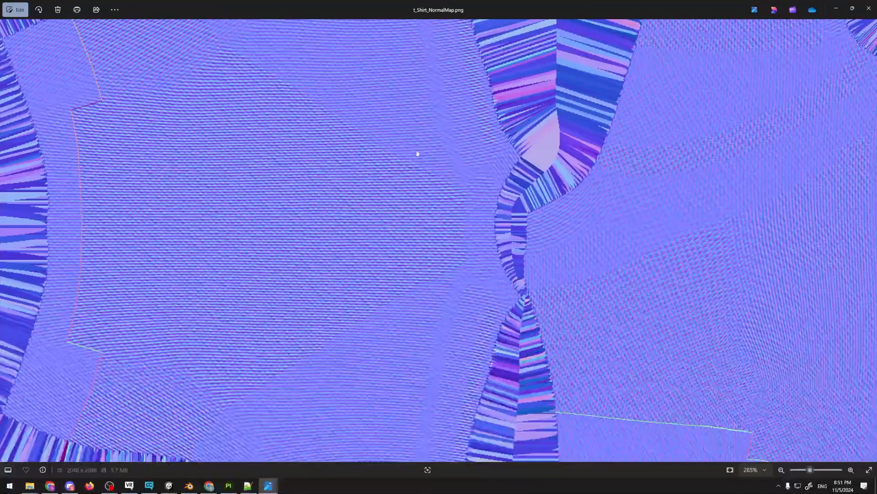
pyautogui.scroll(-3, 369, 199)
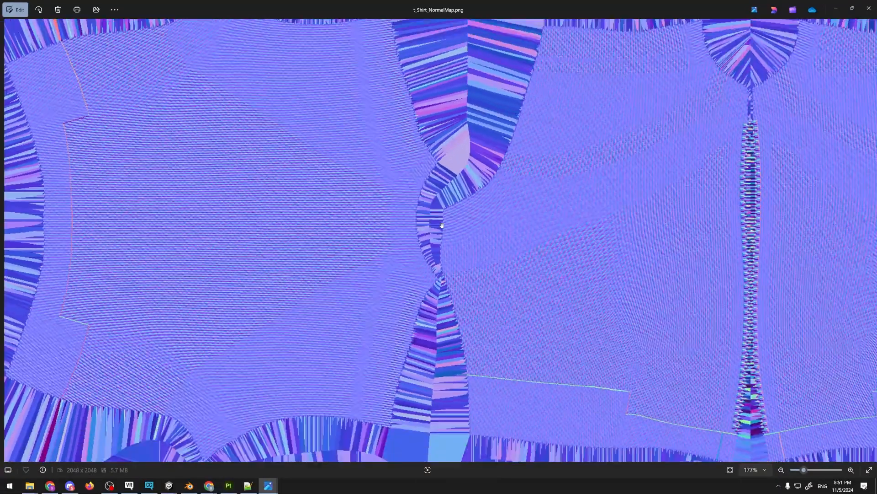
pyautogui.scroll(-2, 307, 196)
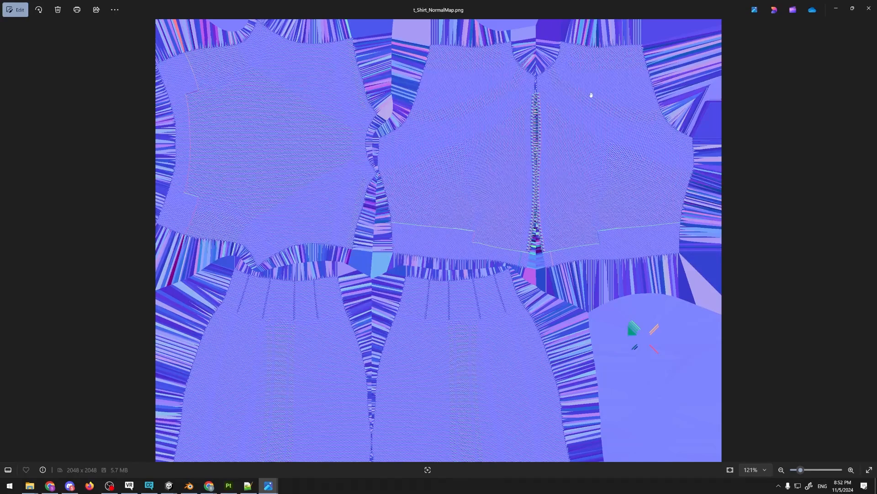
pyautogui.hotkey('alt', 'Tab')
pyautogui.click(245, 110)
pyautogui.scroll(3, 278, 128)
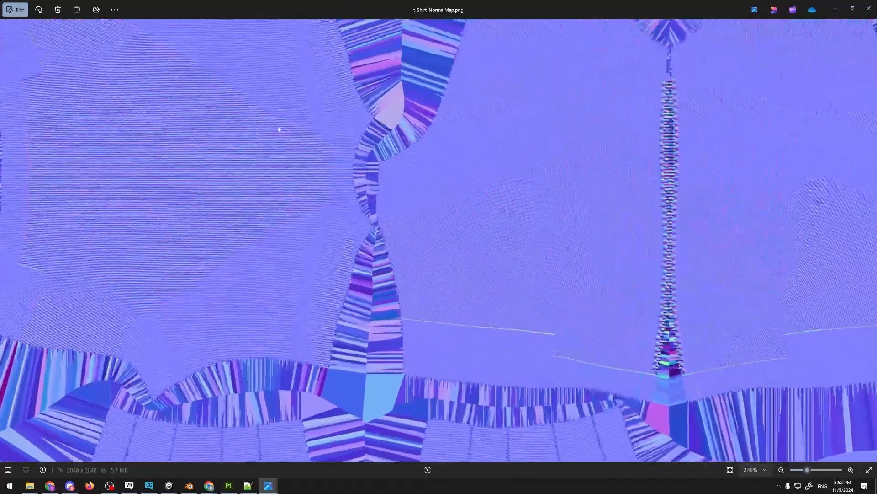
pyautogui.scroll(3, 279, 129)
# Return to Unity and examine the jacket's fabric detail on the avatar, from close up and from a distance
pyautogui.hotkey('alt', 'Tab')
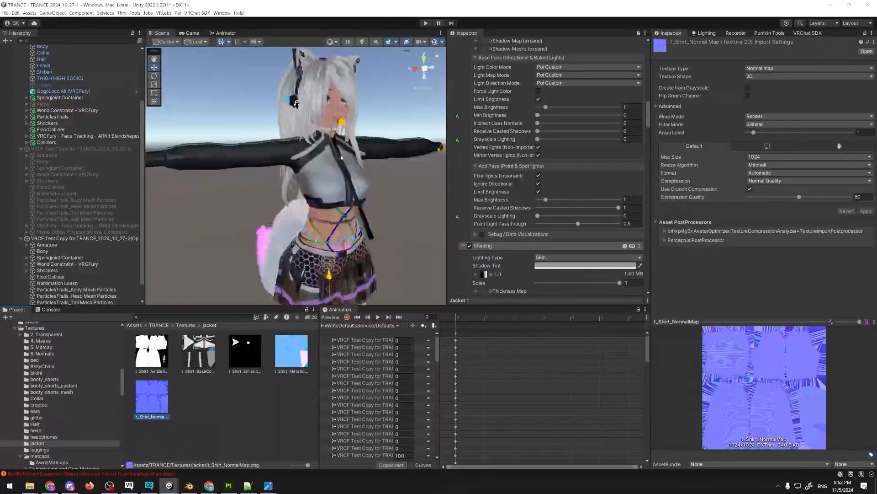
pyautogui.scroll(1, 341, 158)
pyautogui.keyDown('alt'); pyautogui.moveTo(265, 167); pyautogui.dragTo(246, 169); pyautogui.keyUp('alt')
pyautogui.scroll(3, 333, 170)
pyautogui.scroll(-3, 334, 170)
pyautogui.scroll(4, 247, 169)
pyautogui.moveTo(247, 169); pyautogui.dragTo(306, 166, button='middle')
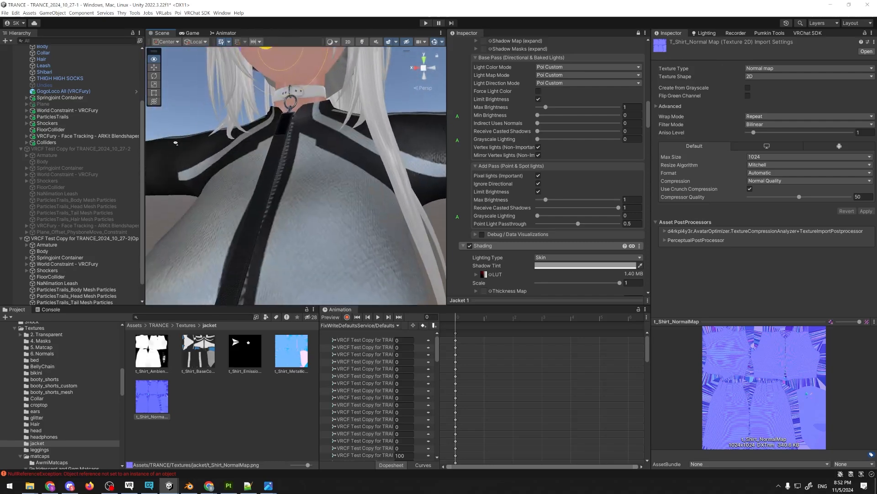
pyautogui.keyDown('alt'); pyautogui.moveTo(305, 166); pyautogui.dragTo(354, 178); pyautogui.keyUp('alt')
pyautogui.scroll(-7, 354, 177)
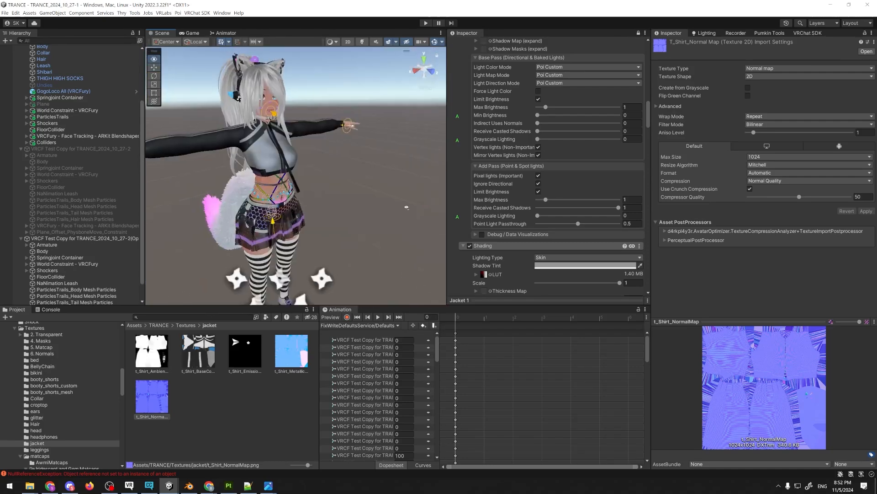
pyautogui.scroll(-1, 113, 201)
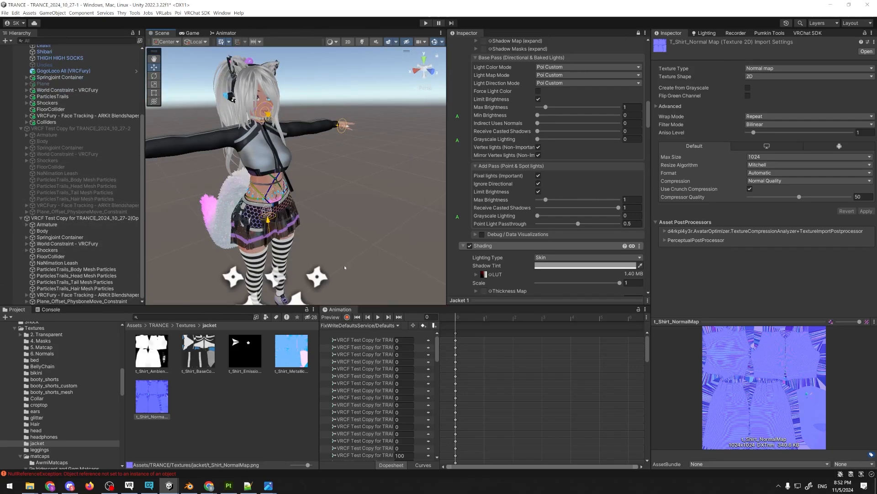
# Select the Jacket 1 material in the Materials folder and expand its Details section to view the detail texture and normal options
pyautogui.scroll(1, 68, 411)
pyautogui.scroll(5, 69, 411)
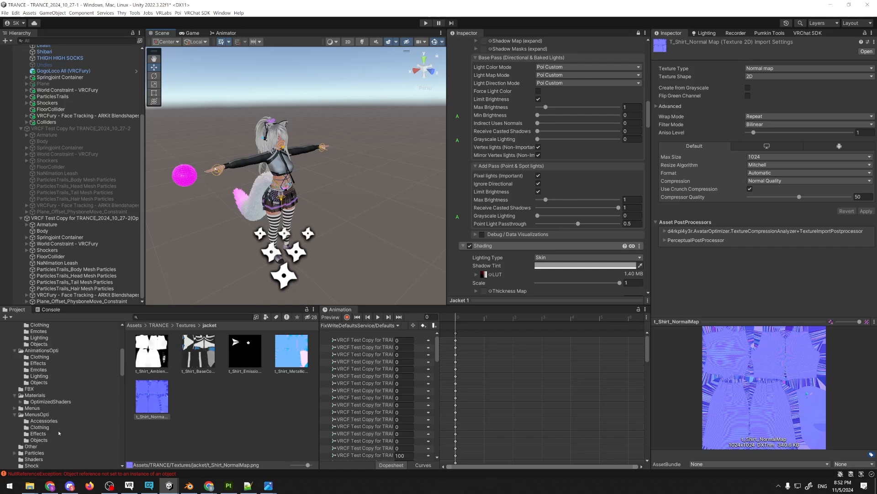
pyautogui.click(35, 395)
pyautogui.scroll(-4, 248, 365)
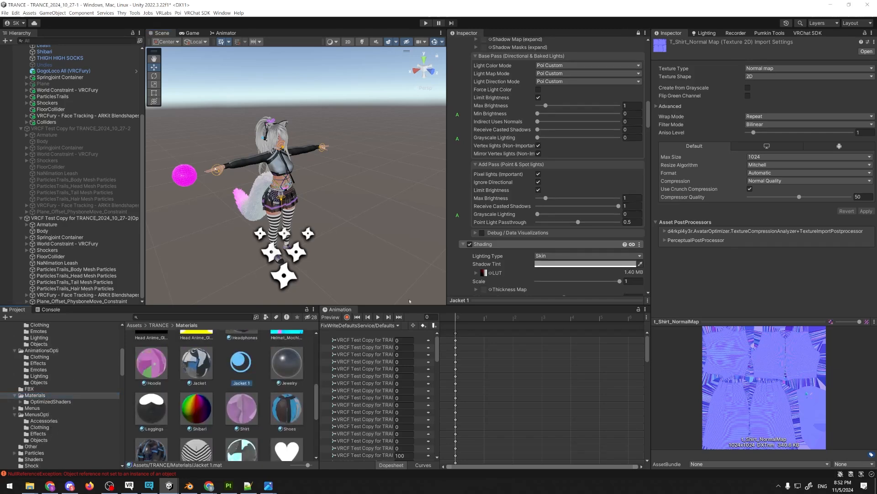
pyautogui.click(248, 365)
pyautogui.scroll(15, 528, 166)
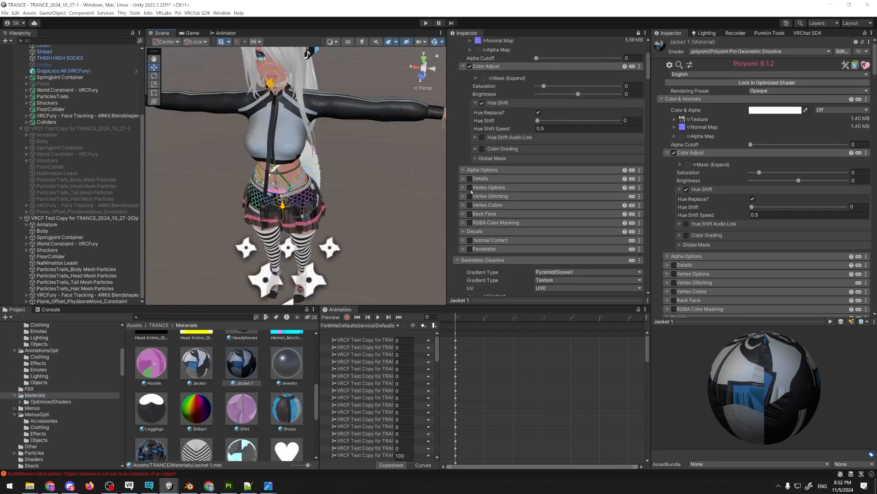
pyautogui.click(471, 179)
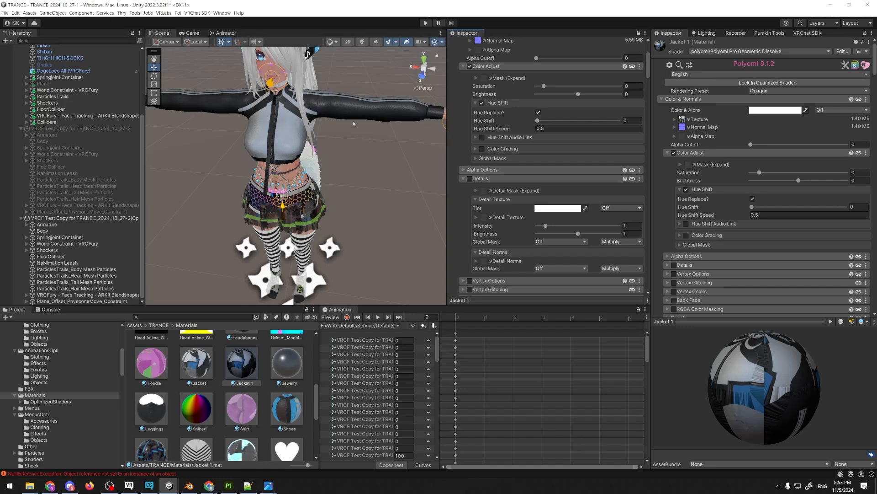
pyautogui.keyDown('alt'); pyautogui.moveTo(382, 151); pyautogui.dragTo(343, 146); pyautogui.keyUp('alt')
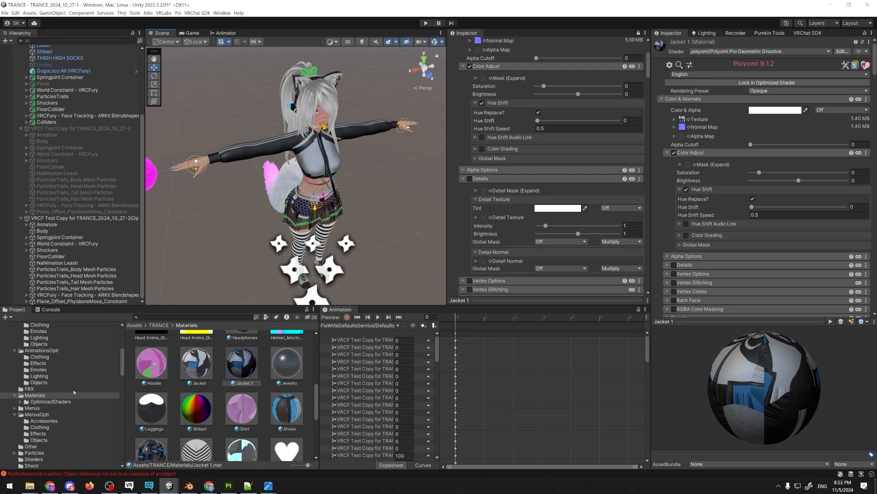
# Find the jacket folder under Textures and open the t_Shirt_BaseColor image in the image viewer
pyautogui.scroll(4, 165, 399)
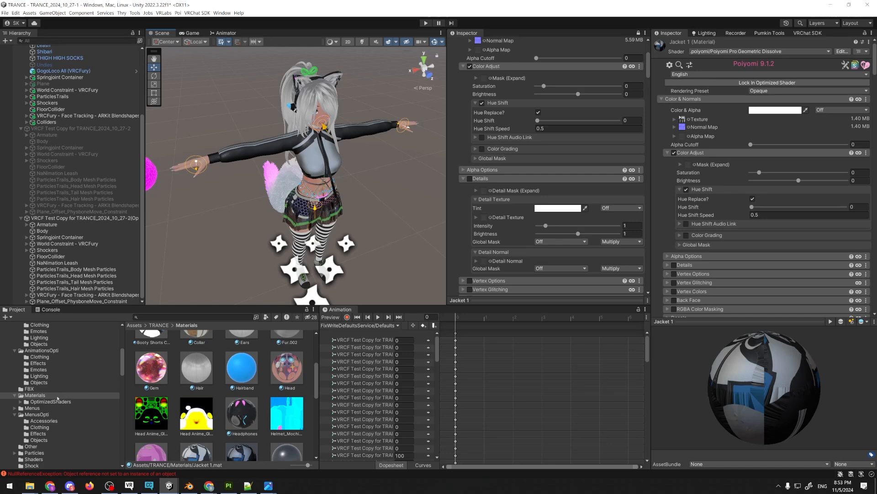
pyautogui.moveTo(303, 160); pyautogui.dragTo(323, 133, button='right')
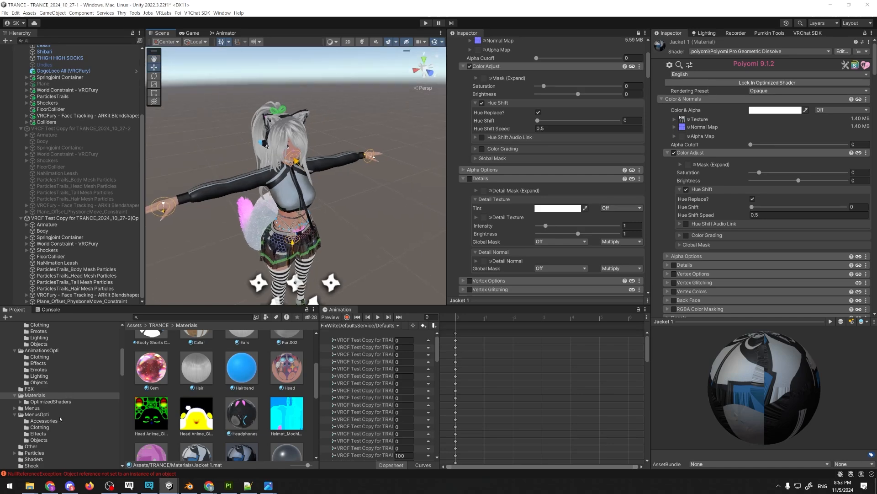
pyautogui.scroll(-7, 59, 416)
pyautogui.scroll(2, 41, 396)
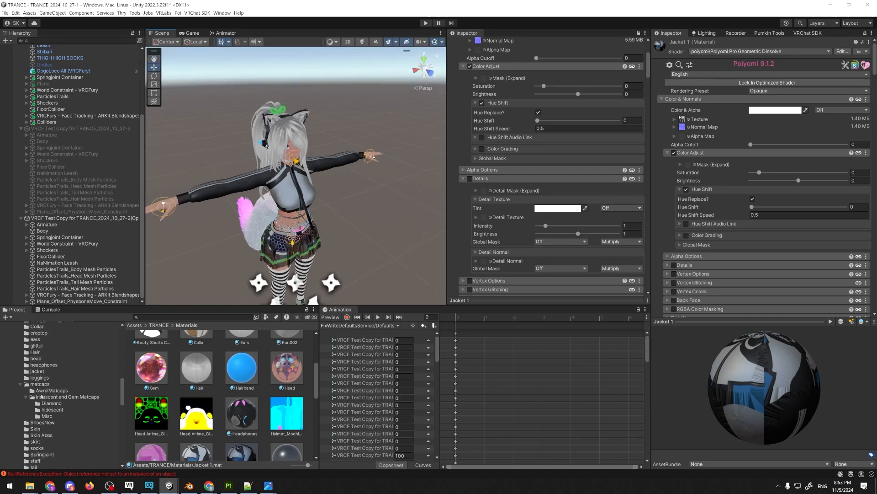
pyautogui.click(38, 371)
pyautogui.click(204, 349)
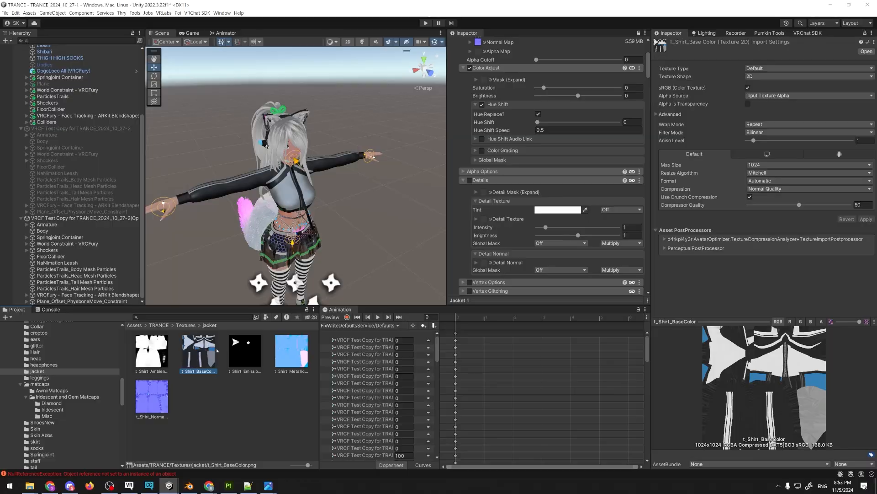
pyautogui.doubleClick(215, 350)
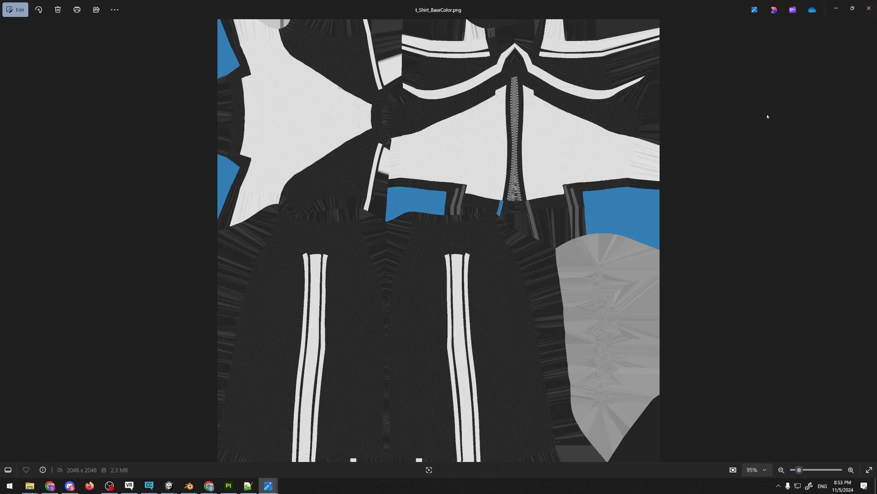
# Switch to VRChat Creator Companion and open the Lowd project from the project list
pyautogui.click(149, 485)
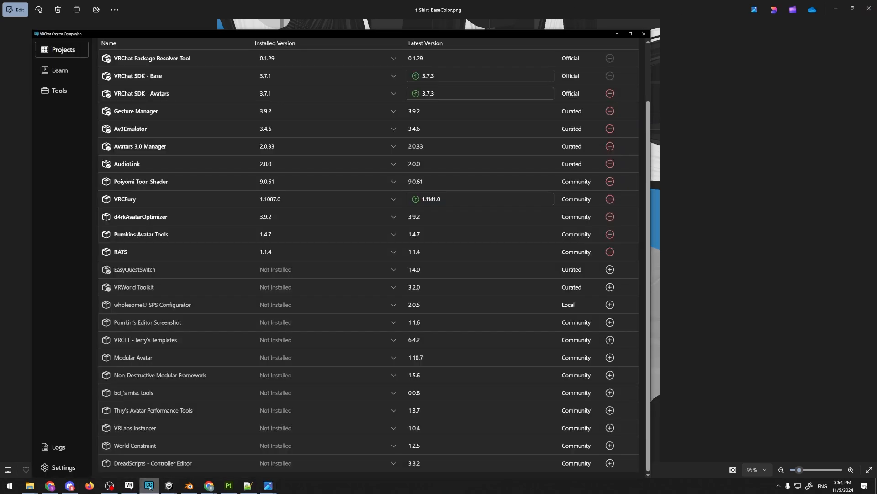
pyautogui.click(69, 51)
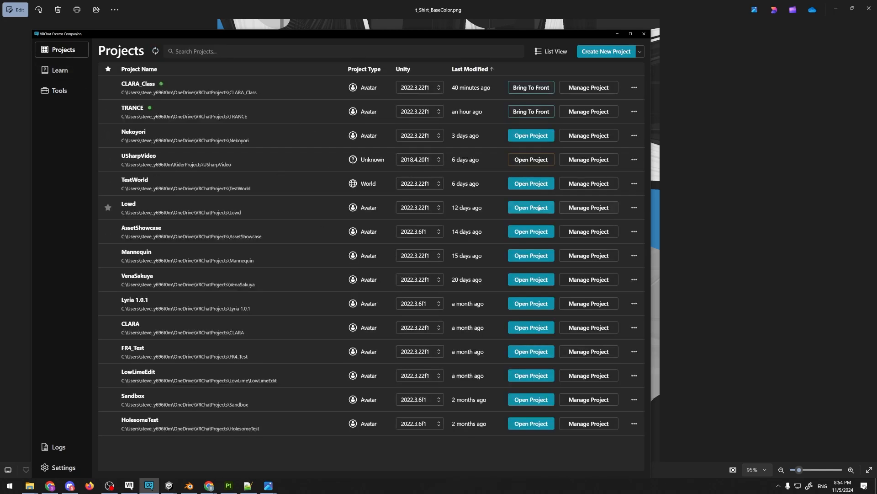
pyautogui.click(521, 208)
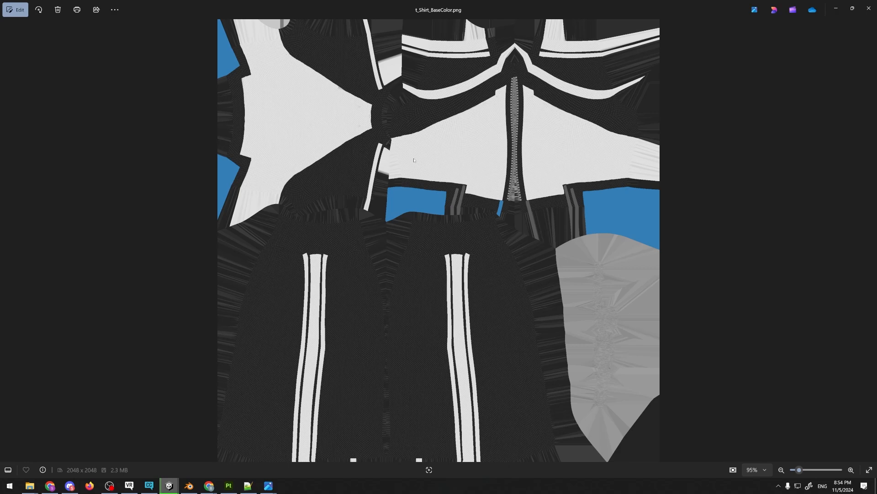
# Check the open Unity windows, including Lowd's loading progress, and bring the t_Shirt_BaseColor image back to the front
pyautogui.hotkey('alt', 'Tab')
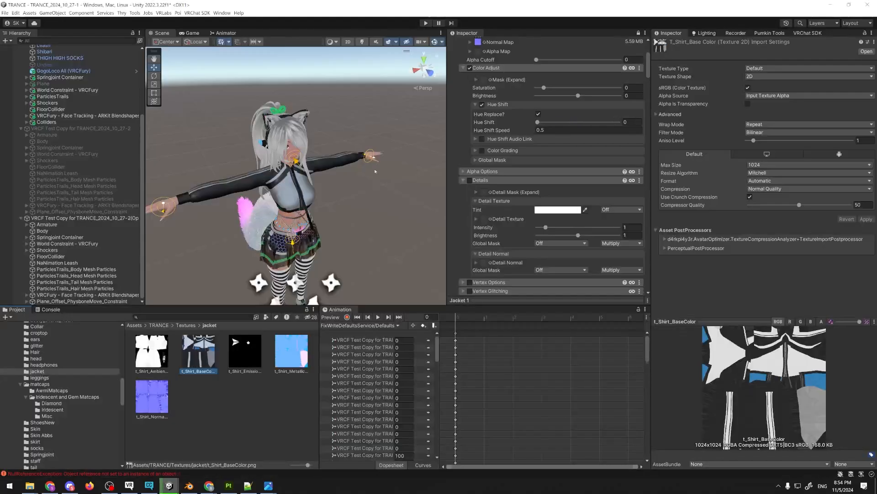
pyautogui.hotkey('alt', 'Tab')
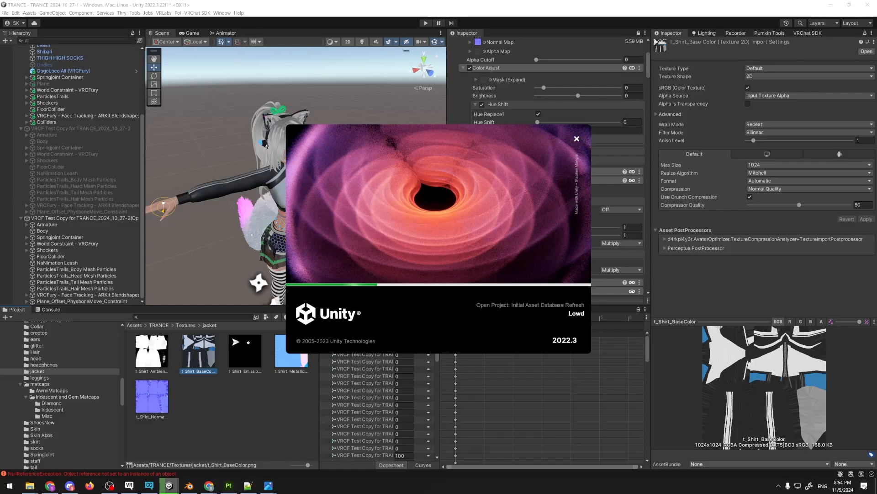
pyautogui.click(327, 269)
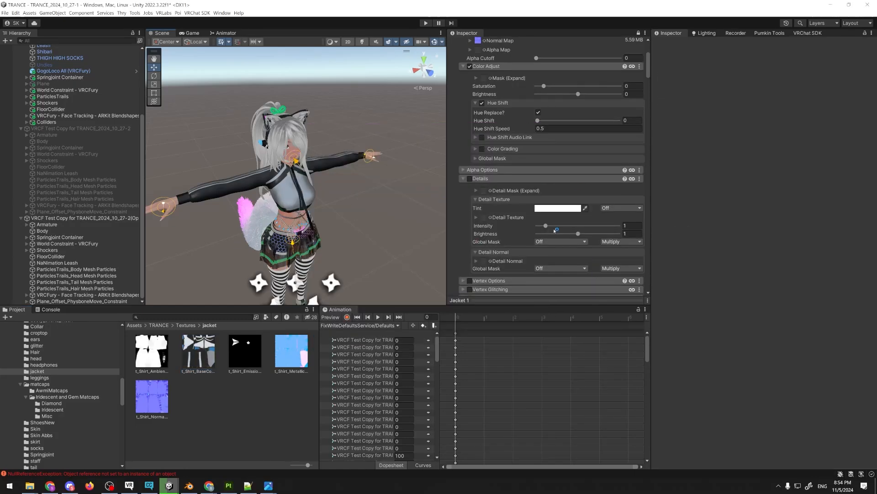
pyautogui.hotkey('alt', 'Tab')
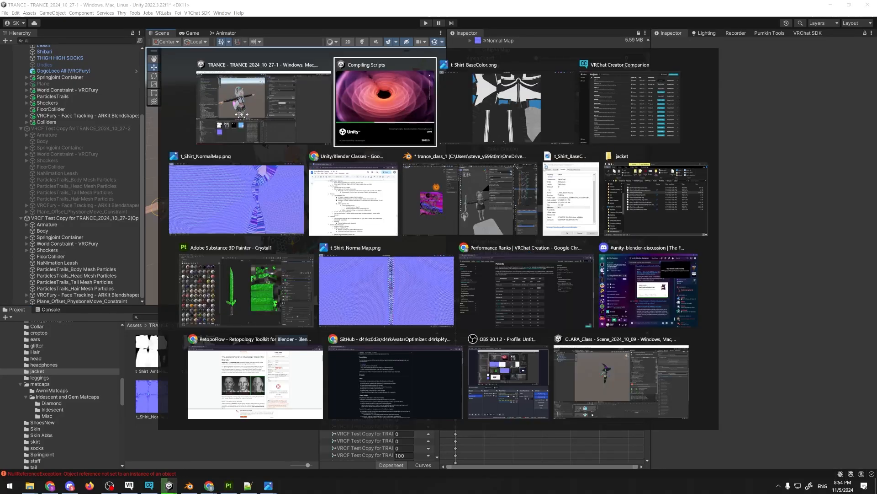
pyautogui.click(535, 144)
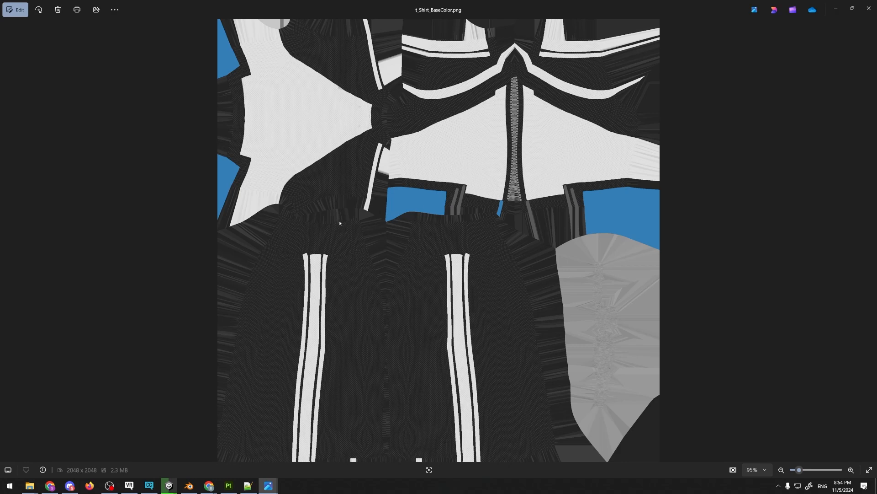
# Return to the TRANCE project in Unity and select the Belly Chain at the avatar's waist
pyautogui.hotkey('alt', 'Tab')
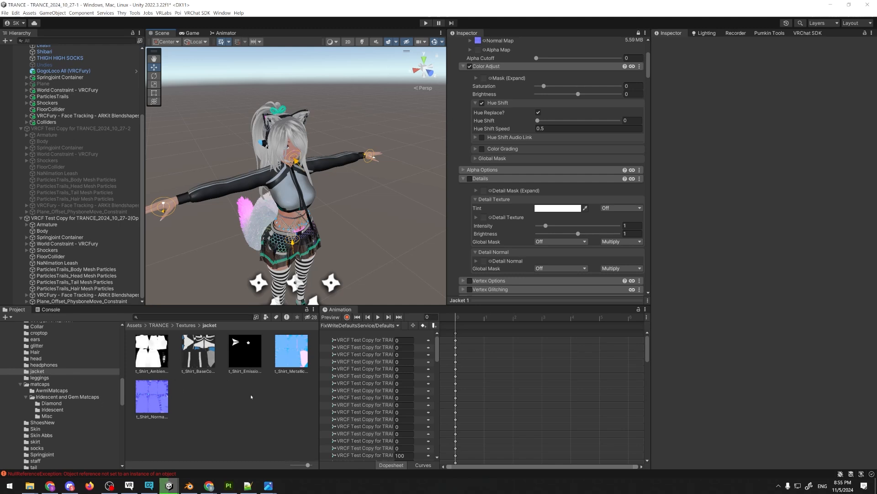
pyautogui.scroll(4, 551, 147)
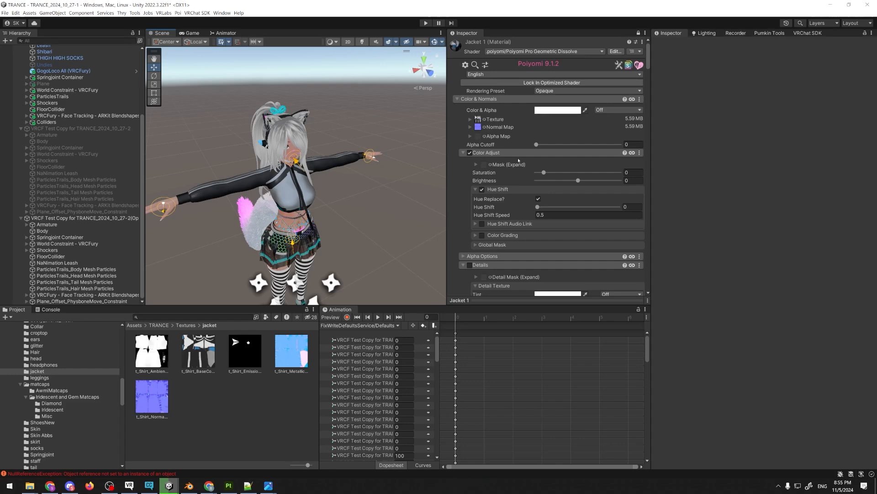
pyautogui.moveTo(378, 194); pyautogui.dragTo(387, 219, button='right')
pyautogui.press('w')
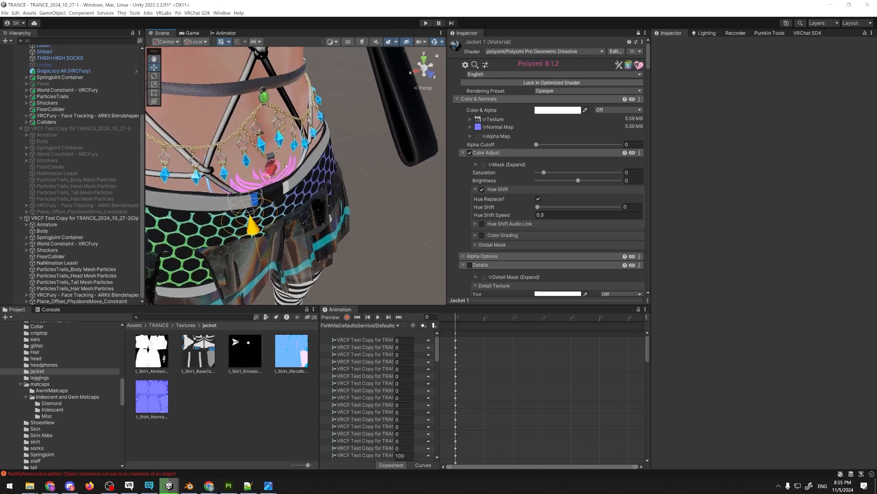
pyautogui.click(317, 179)
pyautogui.click(292, 176)
# Examine the glitter detail on the belly chain's red gem from very close up
pyautogui.press('w')
pyautogui.moveTo(293, 176); pyautogui.dragTo(326, 168, button='right')
pyautogui.press('s')
pyautogui.press('w')
pyautogui.press('s')
pyautogui.press('w')
pyautogui.press('s')
pyautogui.scroll(-8, 302, 159)
pyautogui.press('d')
pyautogui.press('w')
pyautogui.press('a')
pyautogui.press('d')
pyautogui.press('a')
pyautogui.press('d')
pyautogui.press('w')
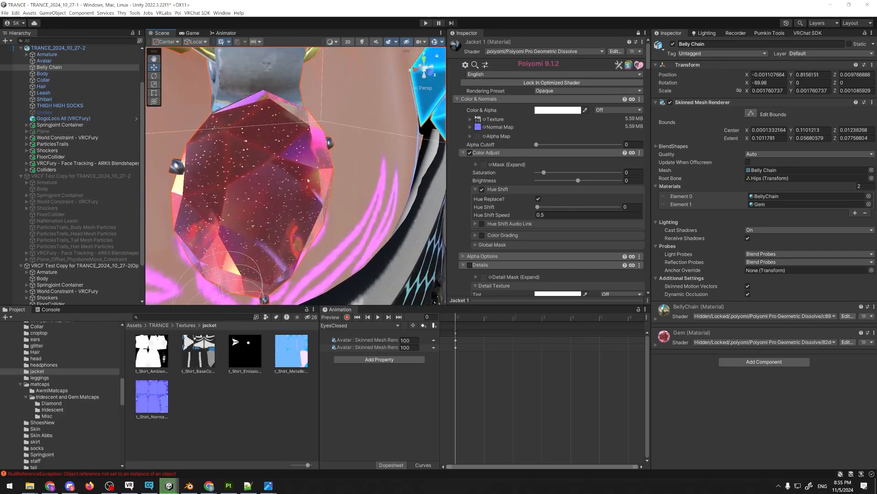
# Examine the gem from farther away and several angles, together with the surrounding chain and crystals
pyautogui.scroll(-4, 309, 180)
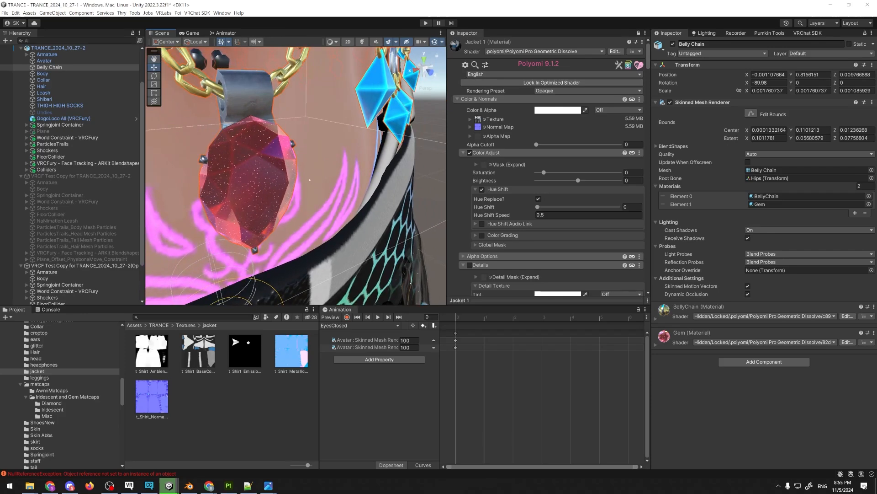
pyautogui.moveTo(246, 129); pyautogui.dragTo(270, 140, button='middle')
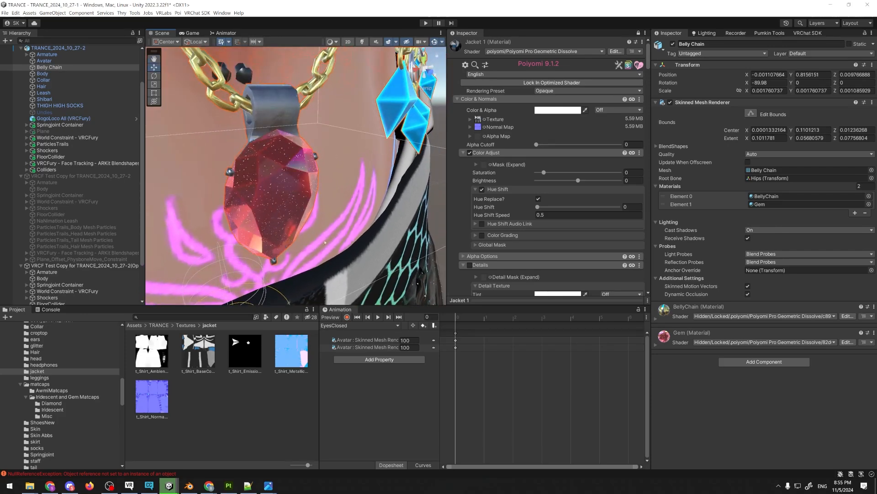
pyautogui.scroll(-6, 313, 211)
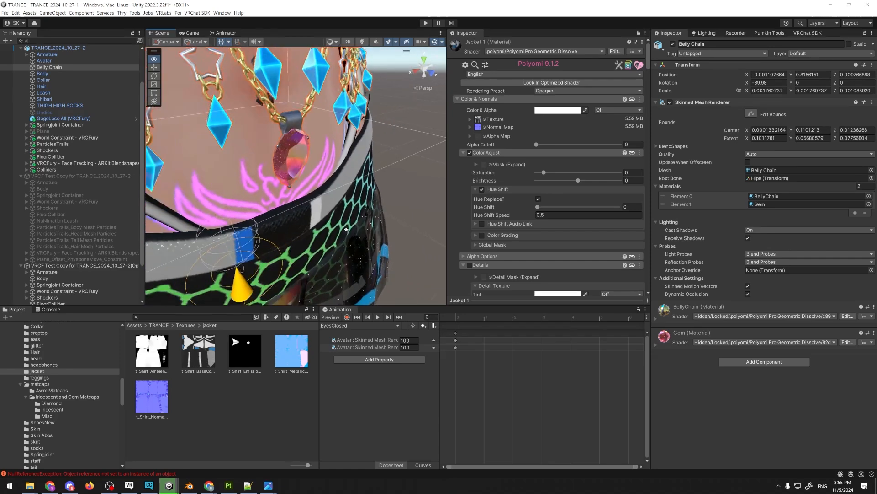
pyautogui.keyDown('alt'); pyautogui.moveTo(347, 225); pyautogui.dragTo(335, 224); pyautogui.keyUp('alt')
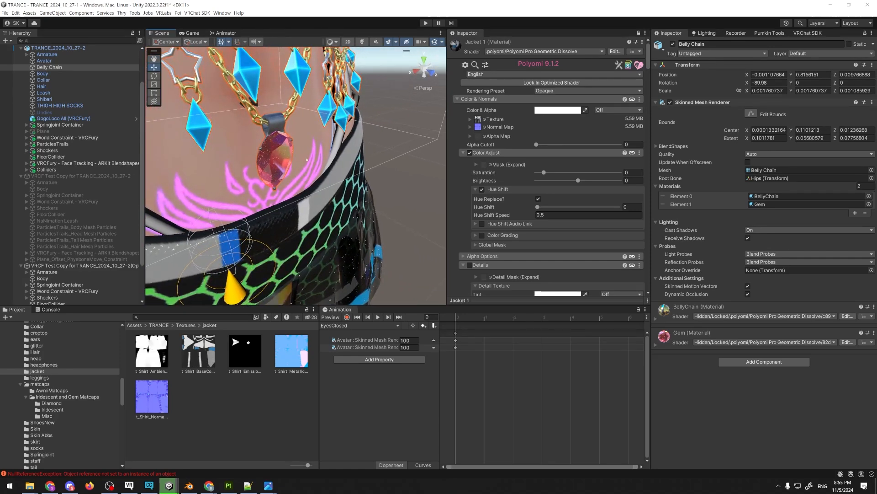
pyautogui.keyDown('alt'); pyautogui.moveTo(288, 146); pyautogui.dragTo(322, 268); pyautogui.keyUp('alt')
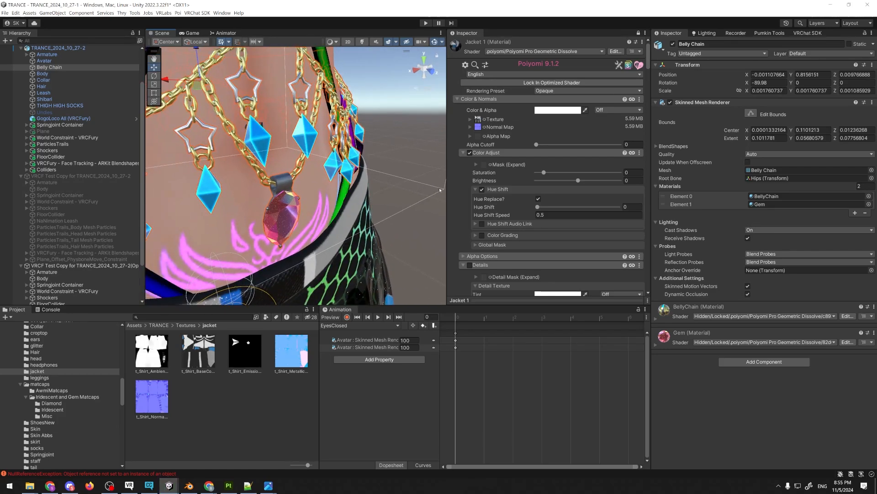
# Examine the sparkle detail on the avatar's tail fur up close and within the full avatar
pyautogui.keyDown('alt'); pyautogui.moveTo(423, 191); pyautogui.dragTo(395, 126); pyautogui.keyUp('alt')
pyautogui.scroll(-5, 415, 253)
pyautogui.press('w')
pyautogui.moveTo(396, 126); pyautogui.dragTo(414, 227, button='right')
pyautogui.moveTo(477, 245); pyautogui.dragTo(398, 276, button='right')
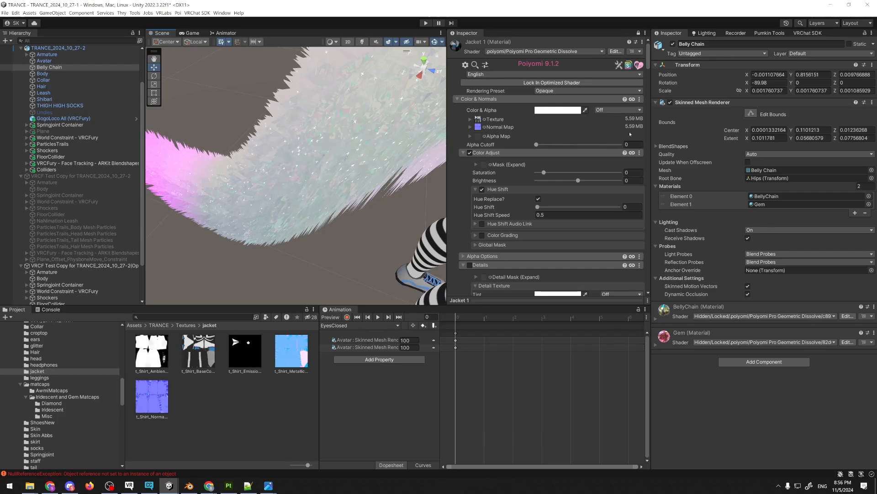
pyautogui.moveTo(316, 234); pyautogui.dragTo(317, 188, button='right')
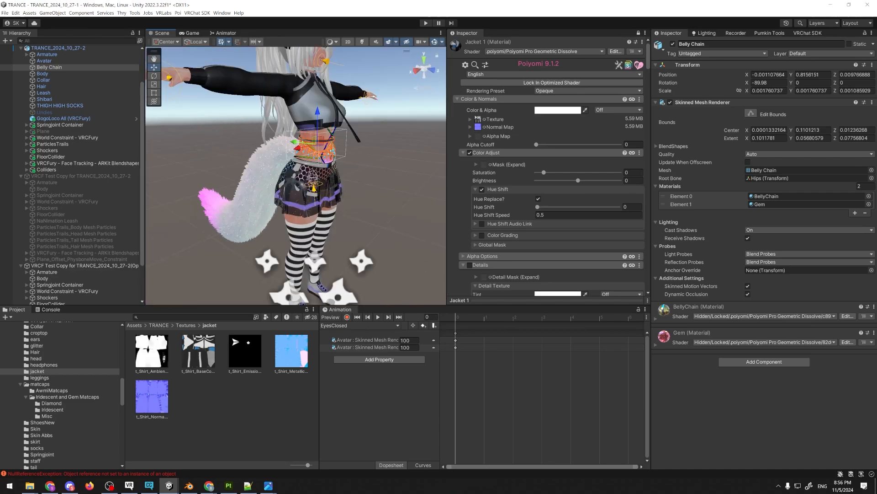
# Switch to Blender and expand the CATS plugin's Optimization section to show its Atlas options
pyautogui.hotkey('alt', 'Tab')
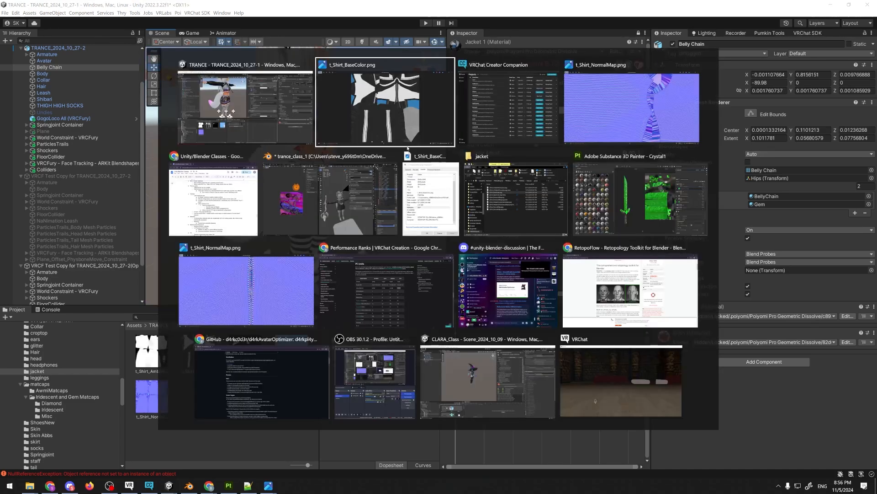
pyautogui.click(304, 165)
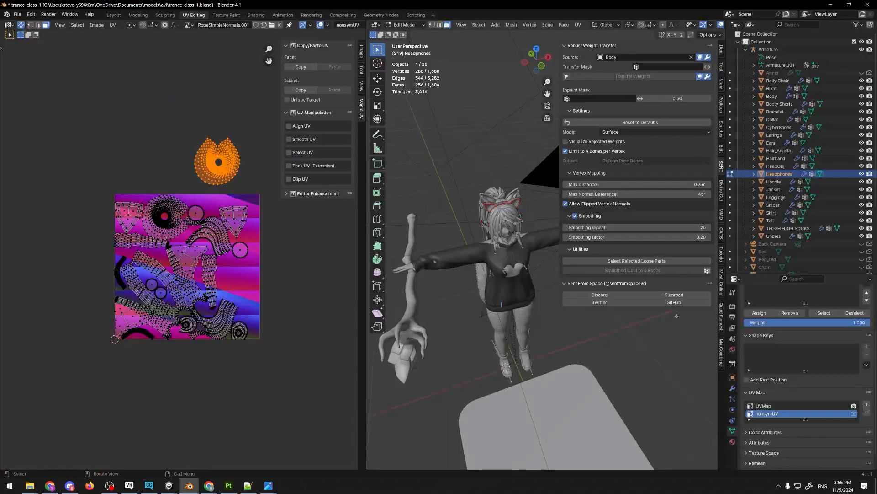
pyautogui.click(722, 236)
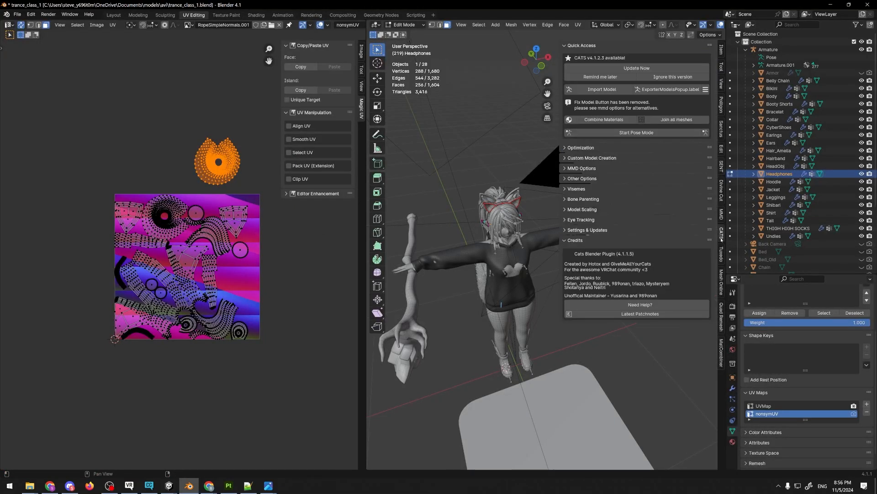
pyautogui.click(567, 148)
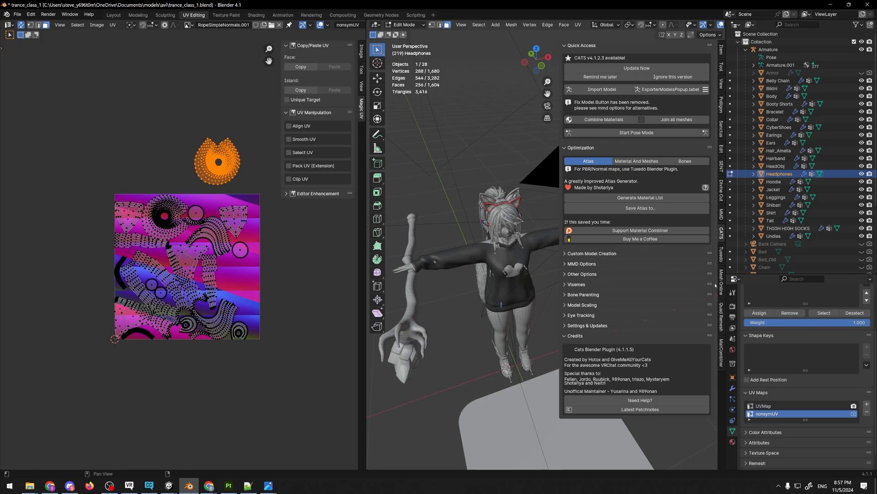
# Open the Tuxedo plugin's options and review its mesh tools, Tuxedo Bake and face tracking sections
pyautogui.click(722, 255)
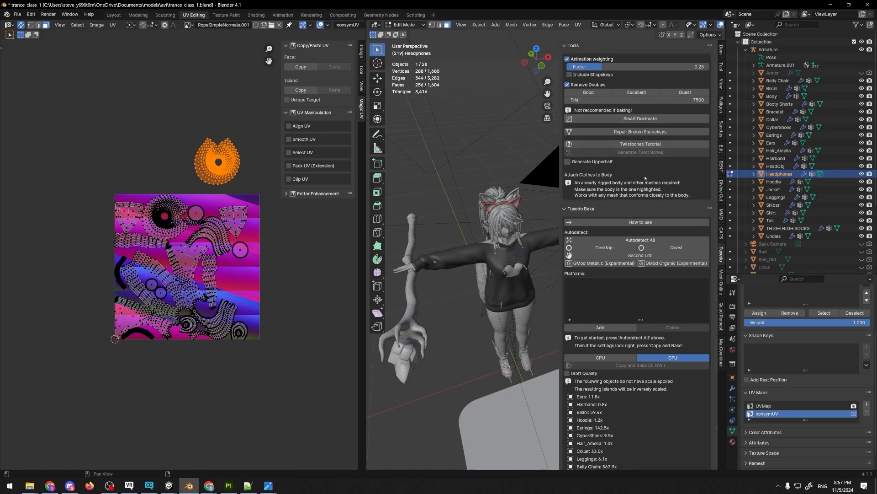
pyautogui.scroll(-8, 646, 188)
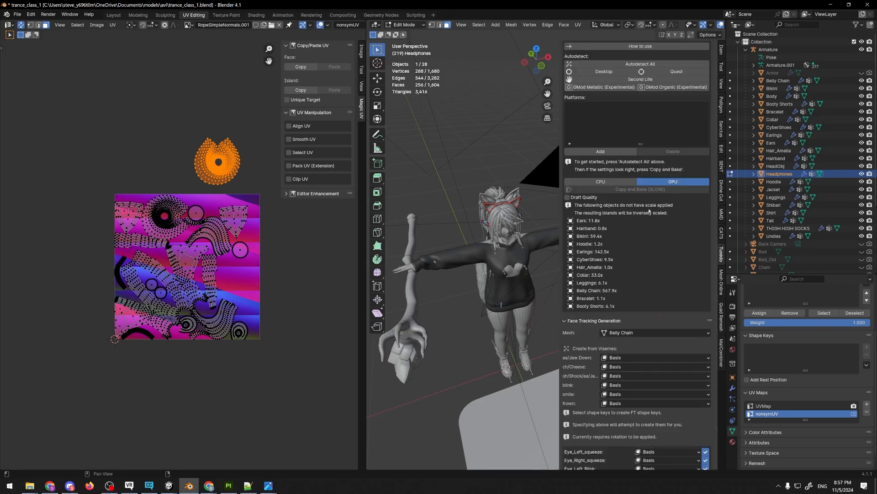
pyautogui.scroll(-20, 650, 211)
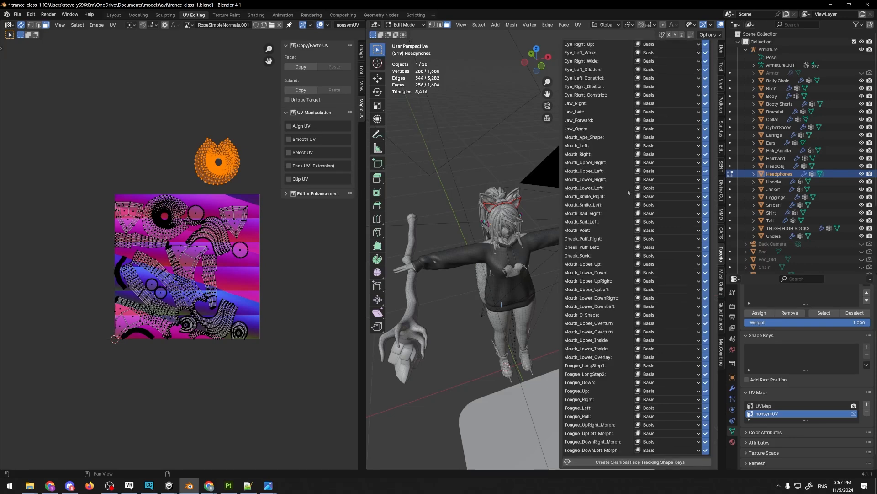
pyautogui.scroll(20, 628, 193)
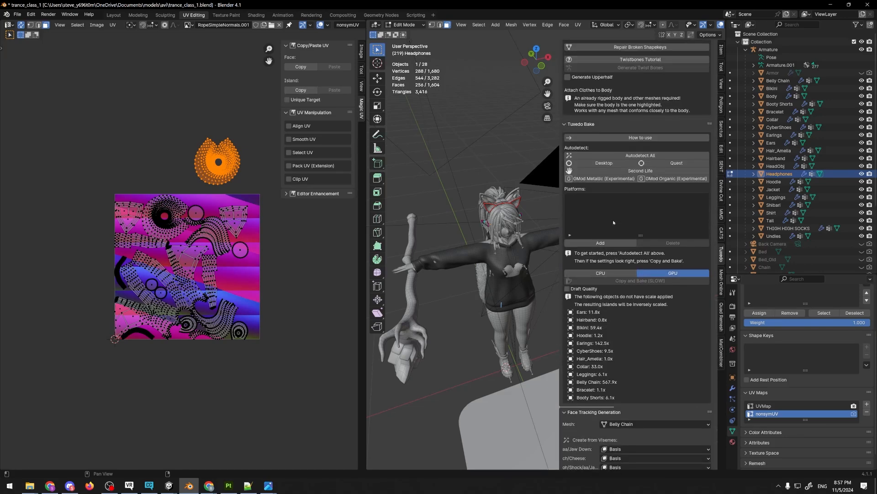
pyautogui.scroll(4, 613, 222)
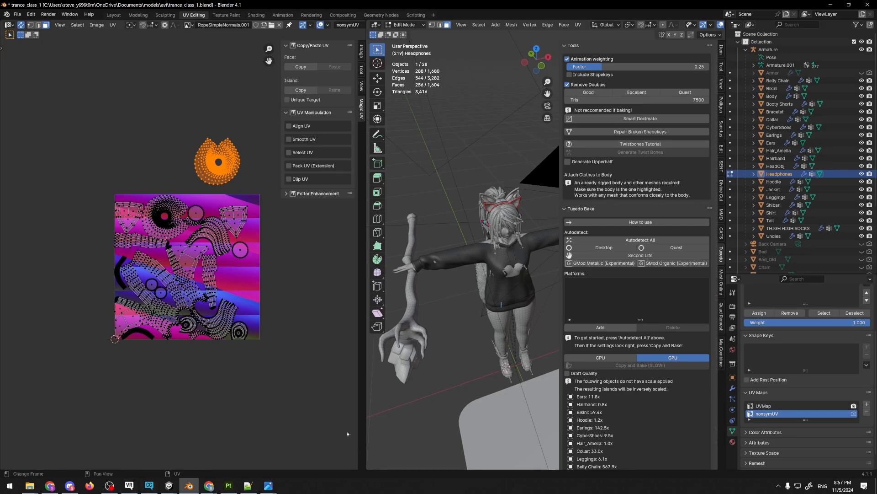
# Switch to the Lowd project in Unity and open the Body folder in BASIC's Textures
pyautogui.click(149, 487)
pyautogui.click(169, 487)
pyautogui.click(264, 454)
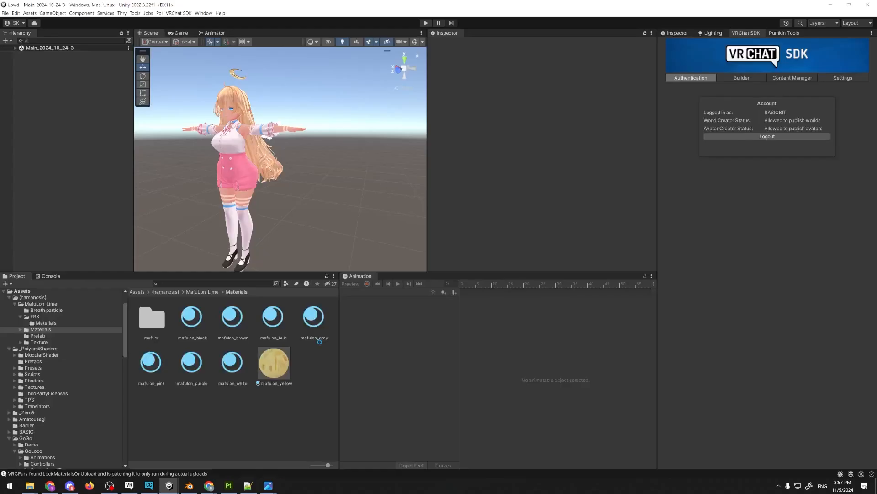
pyautogui.click(37, 336)
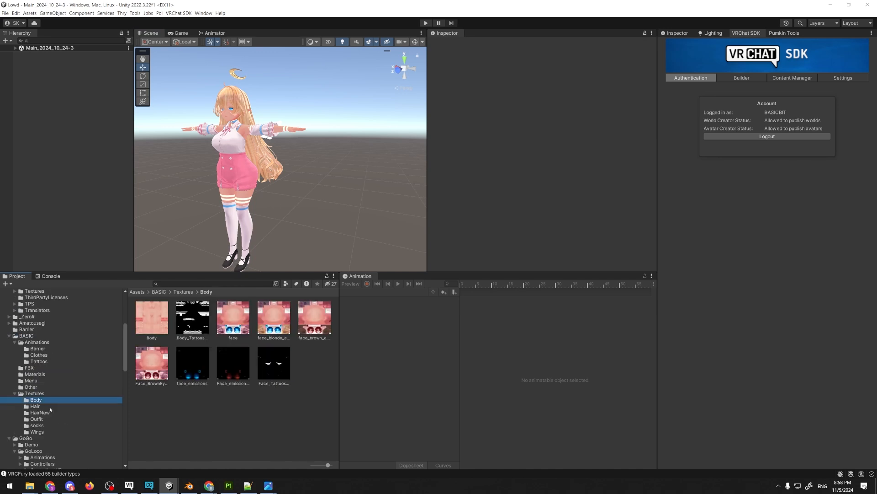
# Browse BASIC's texture folders to Outfit and open the MainOutfit texture in the image viewer
pyautogui.click(49, 407)
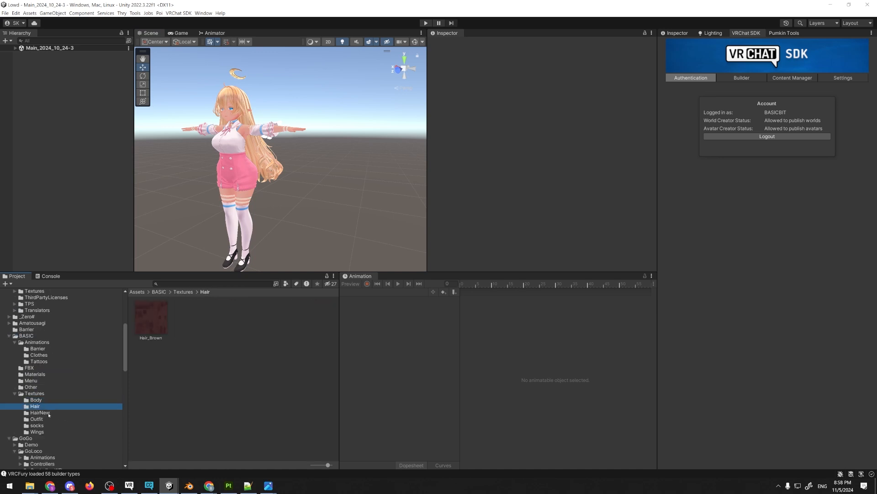
pyautogui.press('Down')
pyautogui.press('Down')
pyautogui.scroll(4, 51, 403)
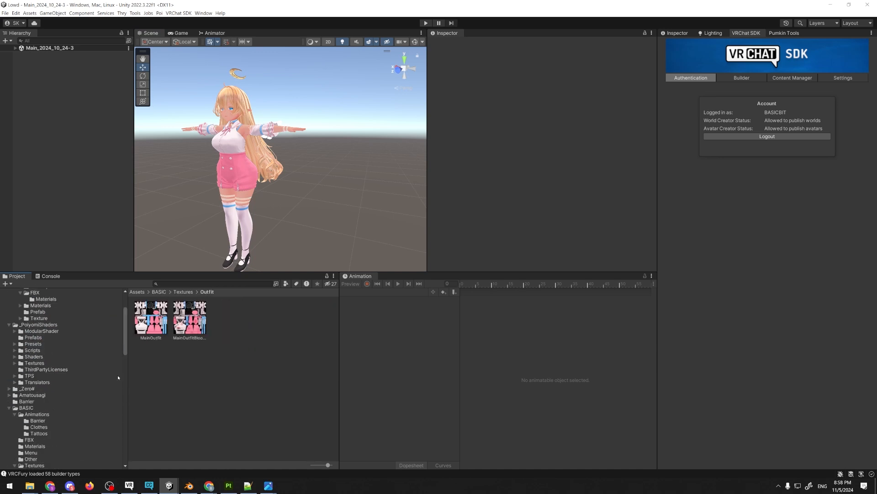
pyautogui.click(160, 322)
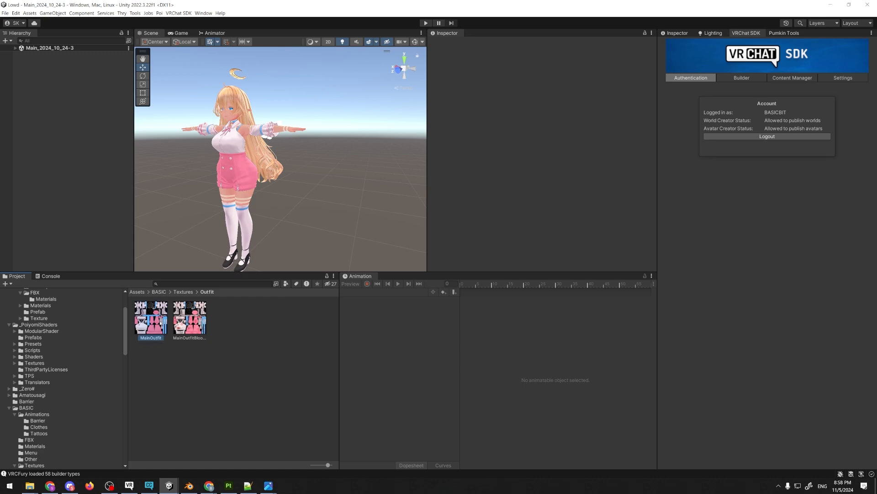
pyautogui.doubleClick(153, 316)
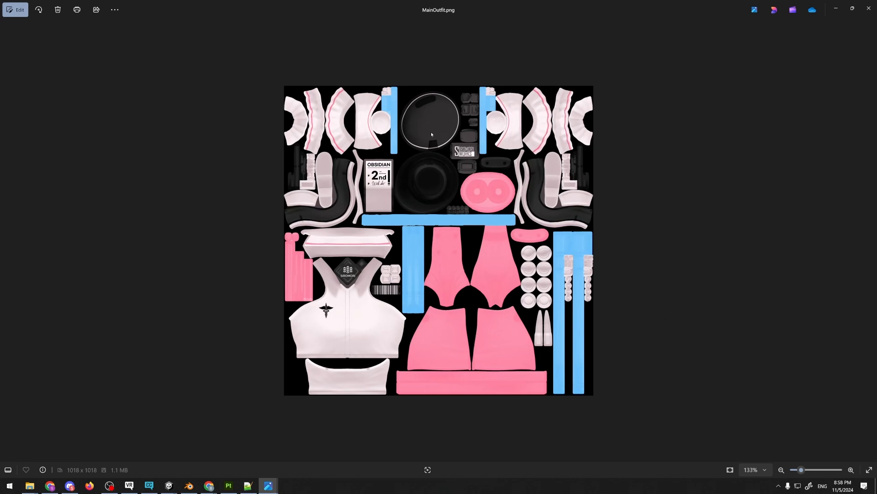
# Examine the UV layout of the MainOutfit texture up close and as a whole, and close the image
pyautogui.scroll(1, 476, 95)
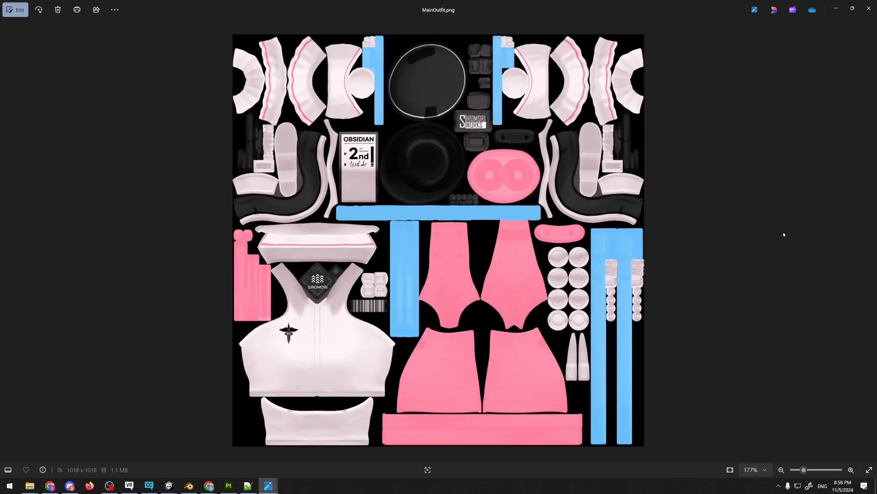
pyautogui.scroll(-1, 669, 212)
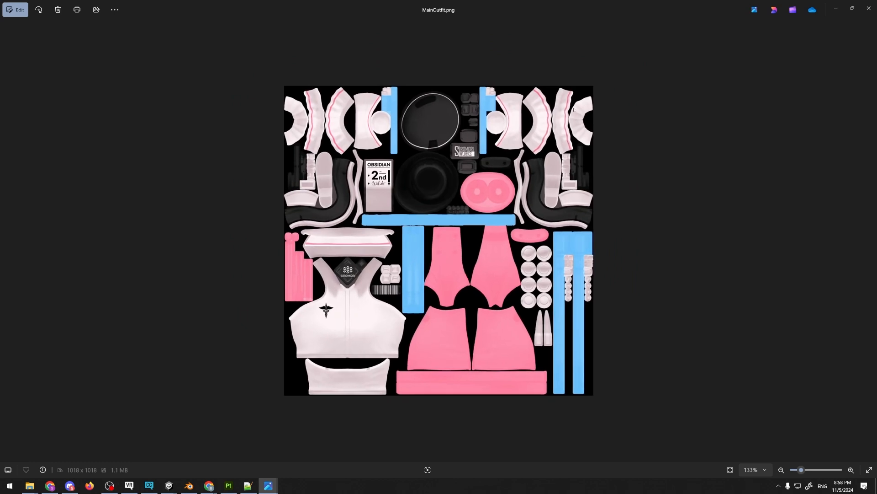
pyautogui.scroll(2, 574, 110)
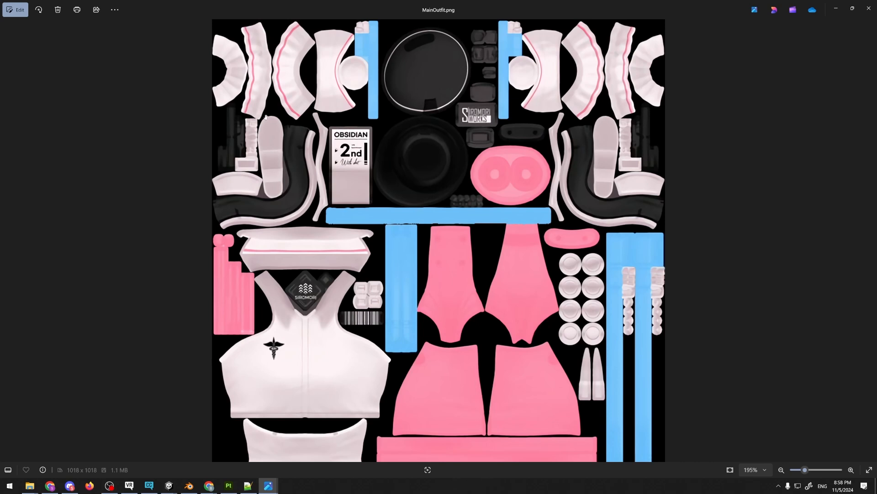
pyautogui.scroll(-4, 266, 117)
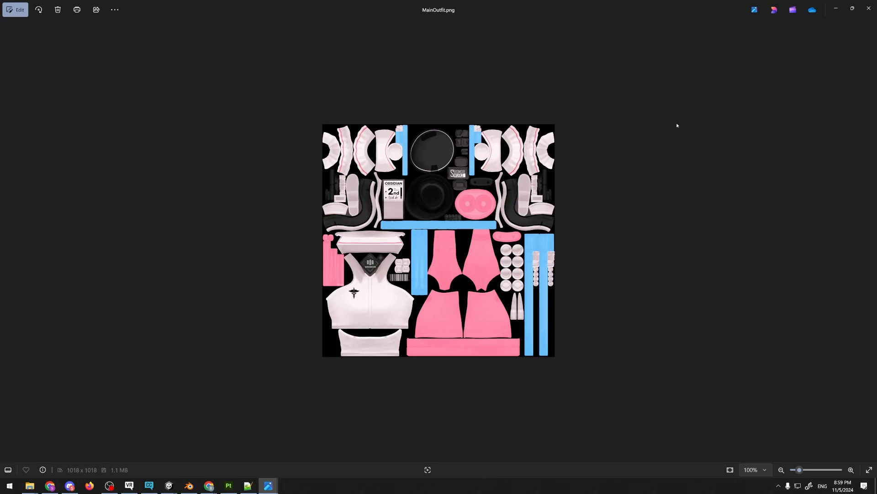
pyautogui.click(868, 9)
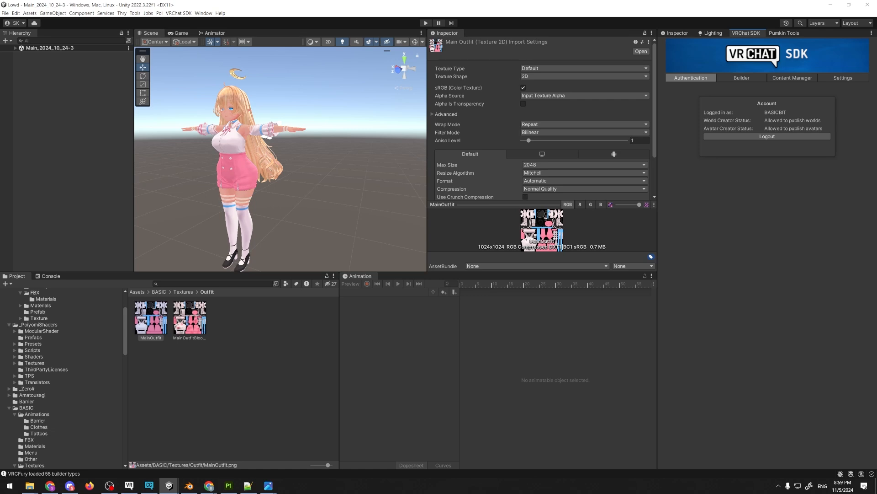
# Switch to the trance_class_1 file in Blender and show the textured avatar in the Layout workspace with the Headphones' modifiers
pyautogui.hotkey('alt', 'Tab')
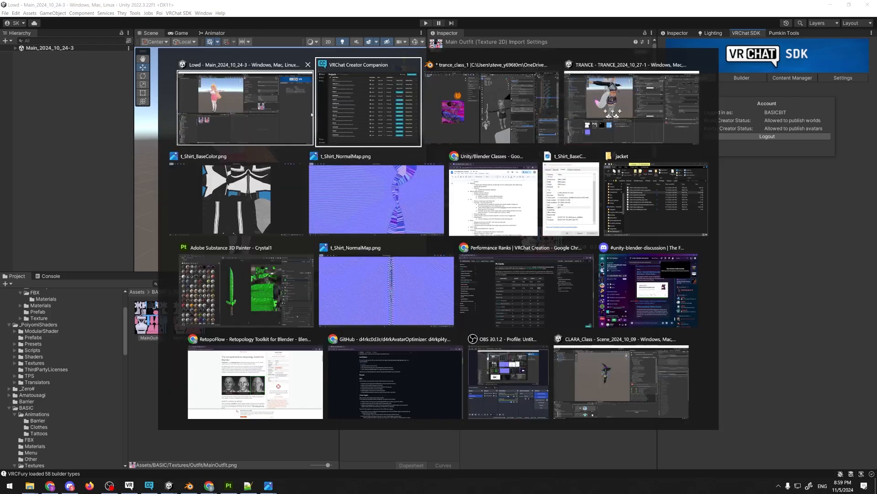
pyautogui.hotkey('alt', 'Tab')
pyautogui.hotkey('alt', 'Tab')
pyautogui.hotkey('alt', 'shift', 'Tab')
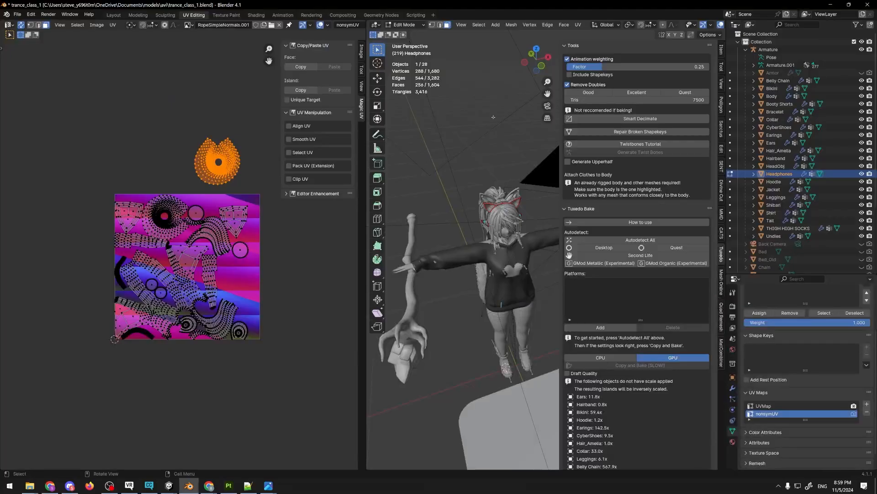
pyautogui.click(772, 88)
pyautogui.moveTo(526, 237); pyautogui.dragTo(514, 208, button='middle')
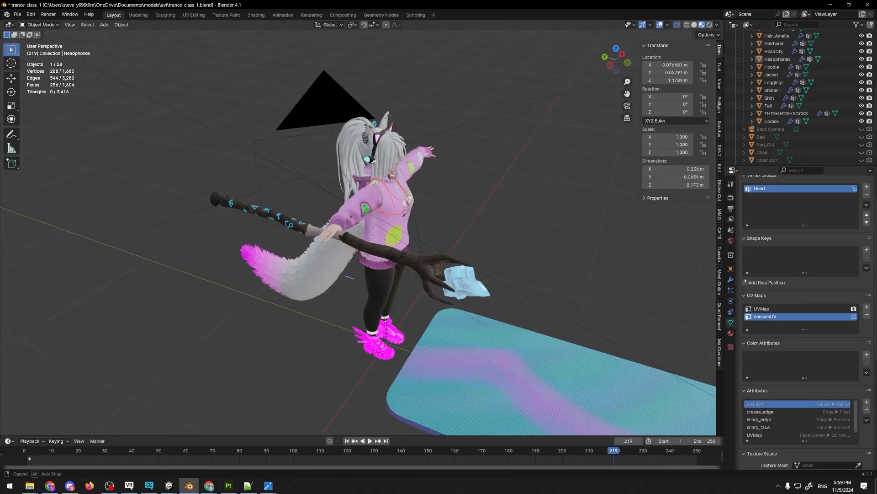
pyautogui.moveTo(733, 282); pyautogui.dragTo(732, 280, button='middle')
pyautogui.click(731, 280)
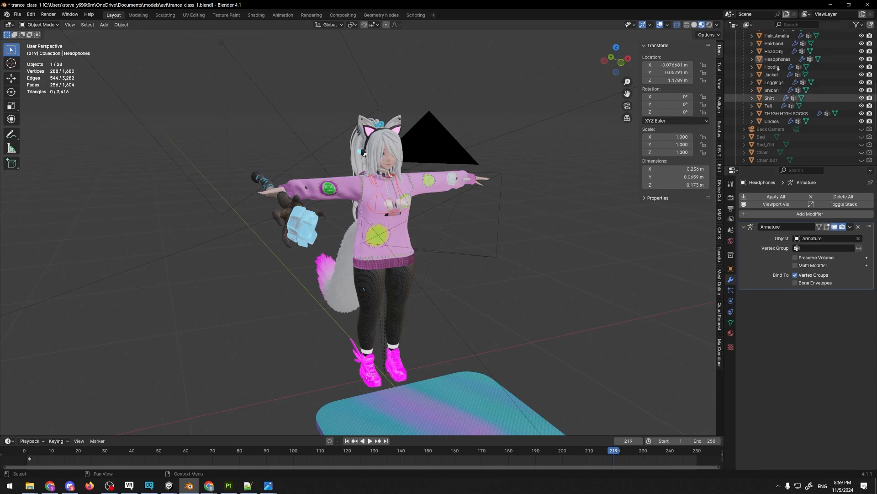
# Select the Shibari, Leggings and Undies meshes one after another to point out the separate clothing objects
pyautogui.click(772, 91)
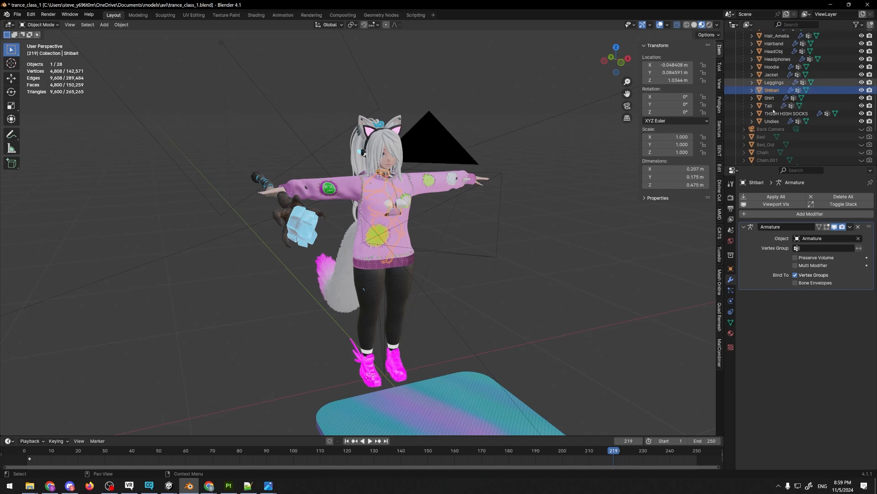
pyautogui.click(774, 83)
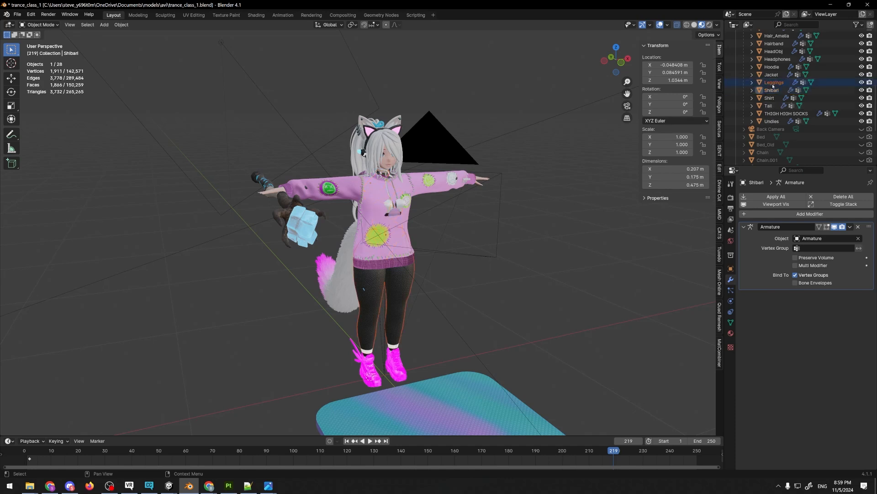
pyautogui.click(771, 121)
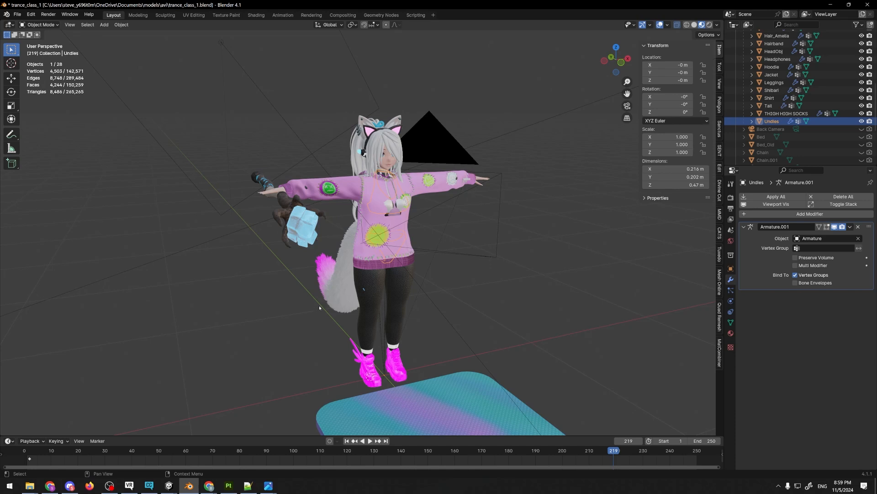
# Close Adobe Substance 3D Painter and view the avatar in Blender from the side
pyautogui.rightClick(208, 485)
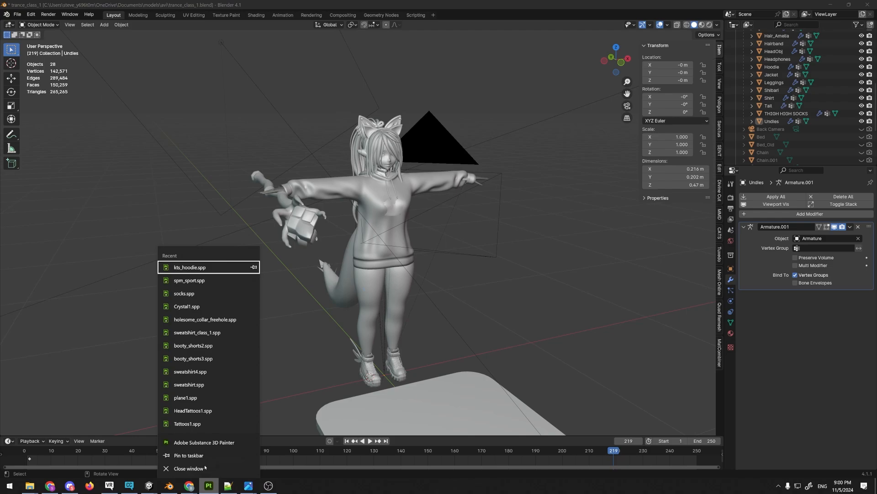
pyautogui.click(205, 467)
pyautogui.moveTo(439, 274)
pyautogui.mouseDown(button='middle')
pyautogui.moveTo(464, 267)
pyautogui.moveTo(450, 297)
pyautogui.moveTo(456, 280)
pyautogui.moveTo(601, 286)
pyautogui.moveTo(542, 303)
pyautogui.mouseUp(button='middle')
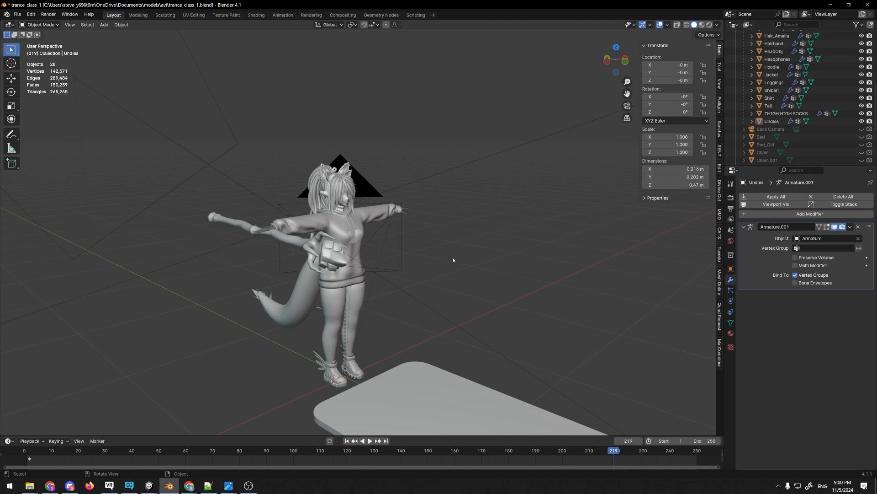
pyautogui.keyDown('shift'); pyautogui.moveTo(411, 253); pyautogui.dragTo(498, 288, button='middle'); pyautogui.keyUp('shift')
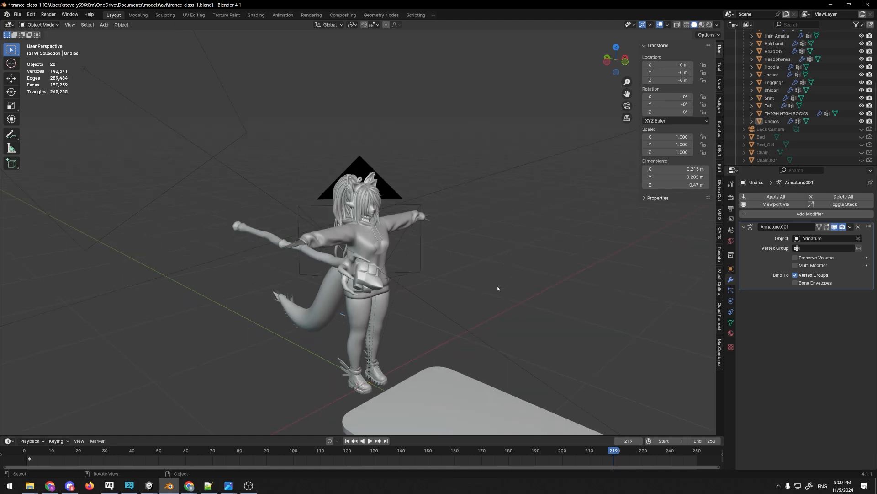
# Select the Undies mesh and look through the list of the avatar's separate meshes
pyautogui.click(772, 121)
pyautogui.scroll(5, 768, 118)
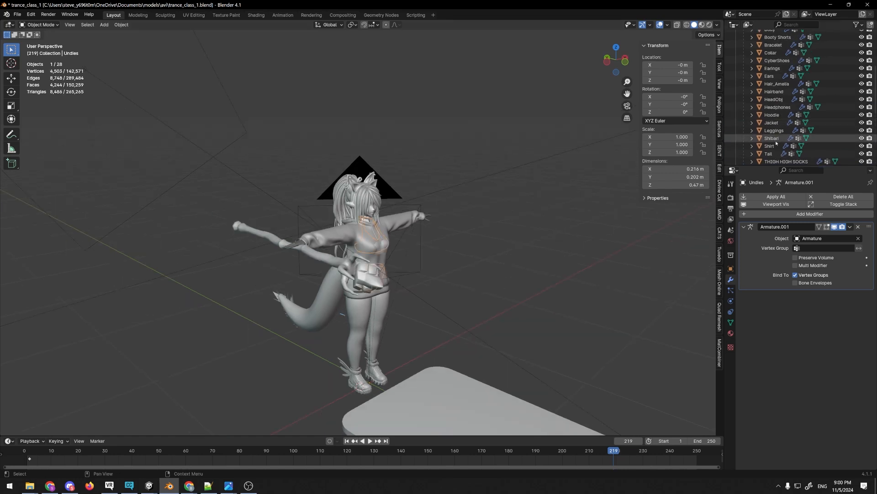
pyautogui.moveTo(539, 224); pyautogui.dragTo(457, 231, button='middle')
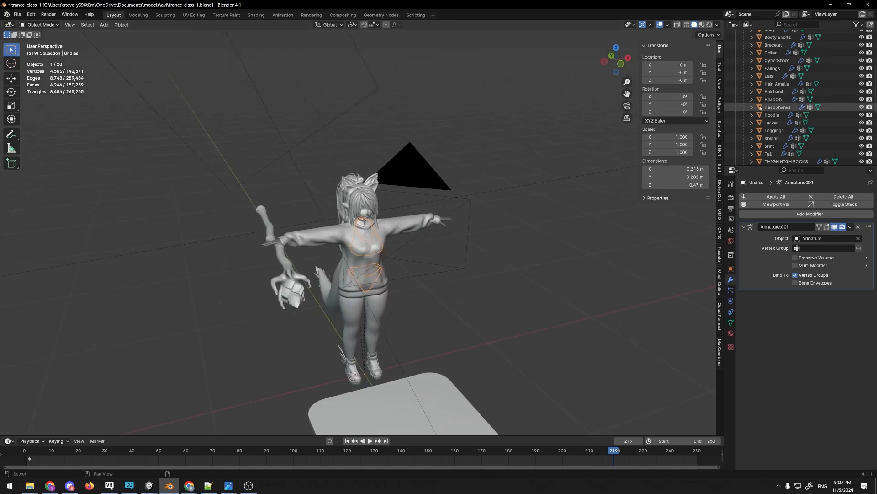
pyautogui.scroll(-5, 771, 107)
pyautogui.scroll(-2, 771, 107)
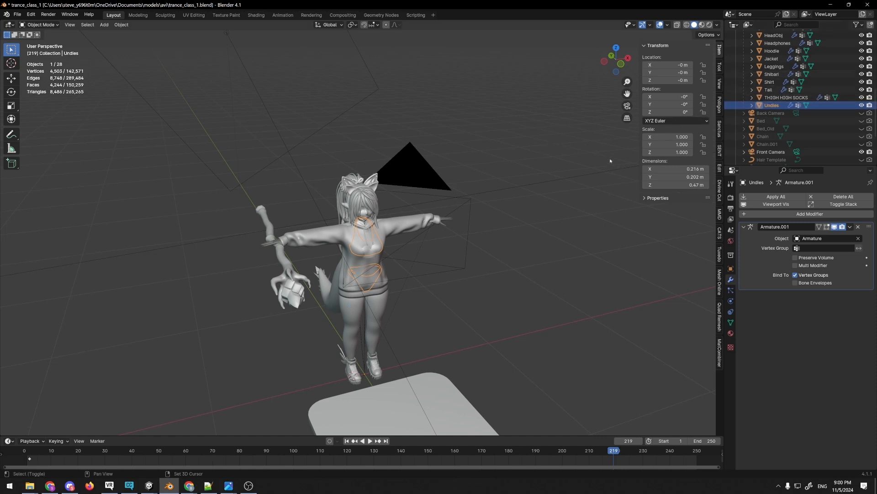
# Switch to the Lowd project in Unity, expand the Emily avatar, select its Outfit mesh and compare it with Blender's separate meshes
pyautogui.hotkey('alt', 'Tab')
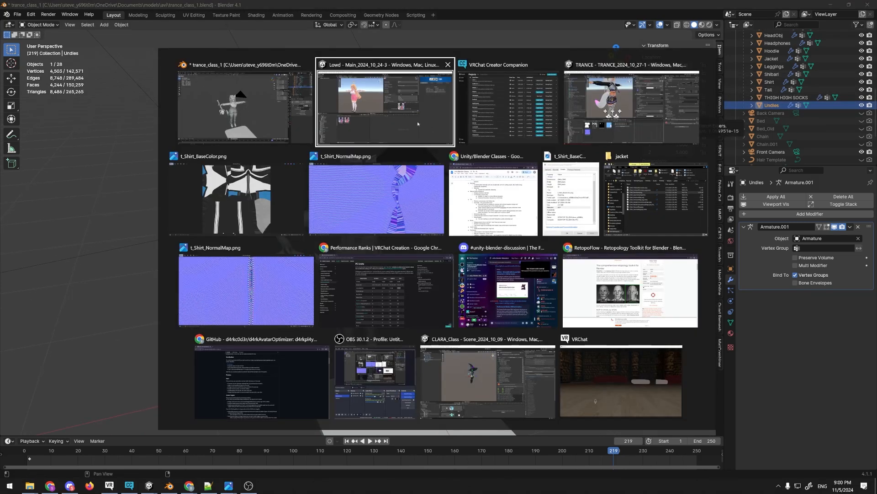
pyautogui.click(417, 123)
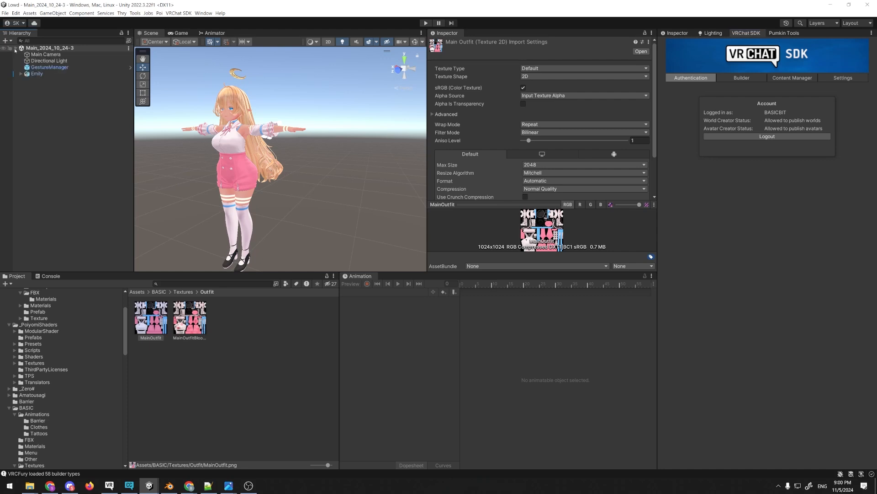
pyautogui.click(21, 74)
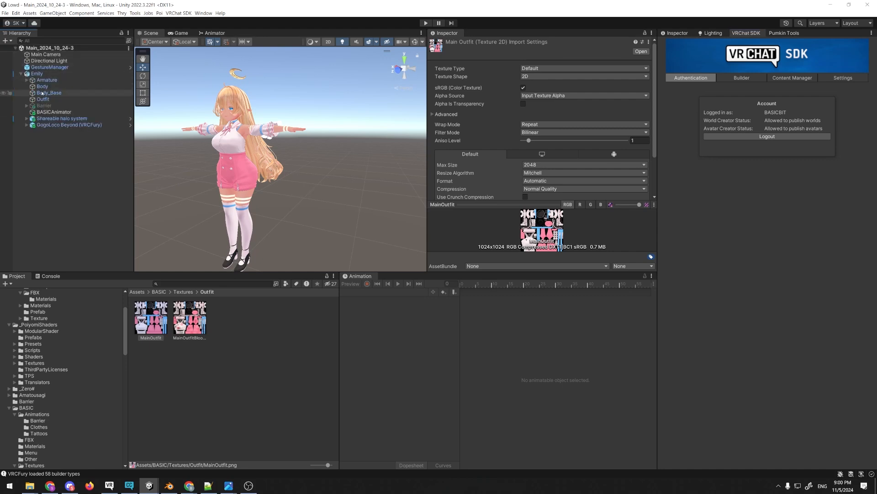
pyautogui.click(43, 99)
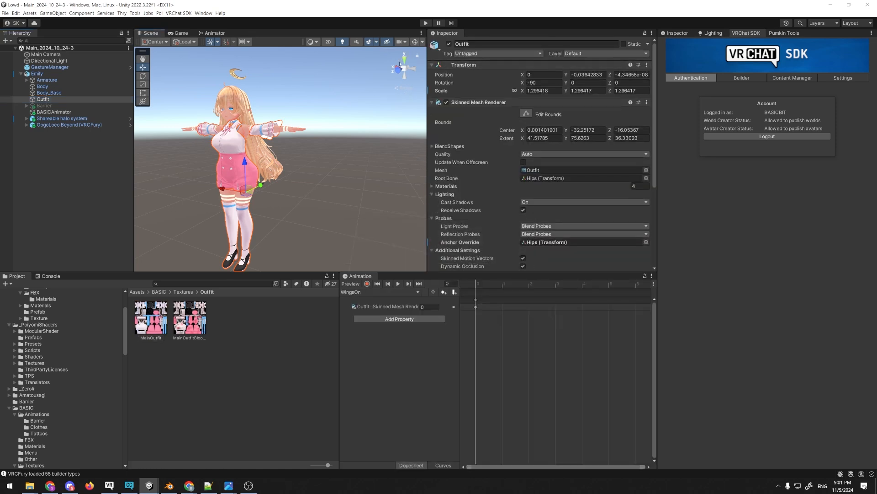
pyautogui.moveTo(345, 92)
pyautogui.mouseDown(button='middle')
pyautogui.moveTo(562, 89)
pyautogui.moveTo(361, 77)
pyautogui.moveTo(494, 187)
pyautogui.moveTo(444, 114)
pyautogui.moveTo(347, 99)
pyautogui.mouseUp(button='middle')
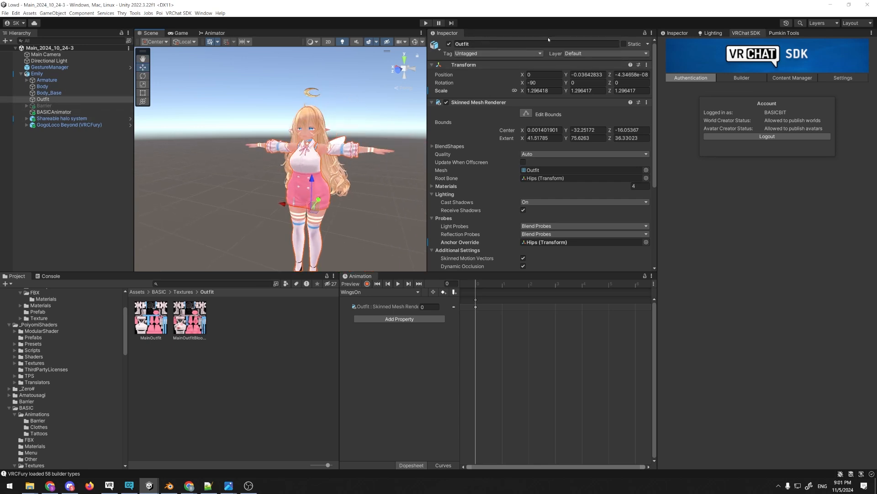
pyautogui.click(42, 99)
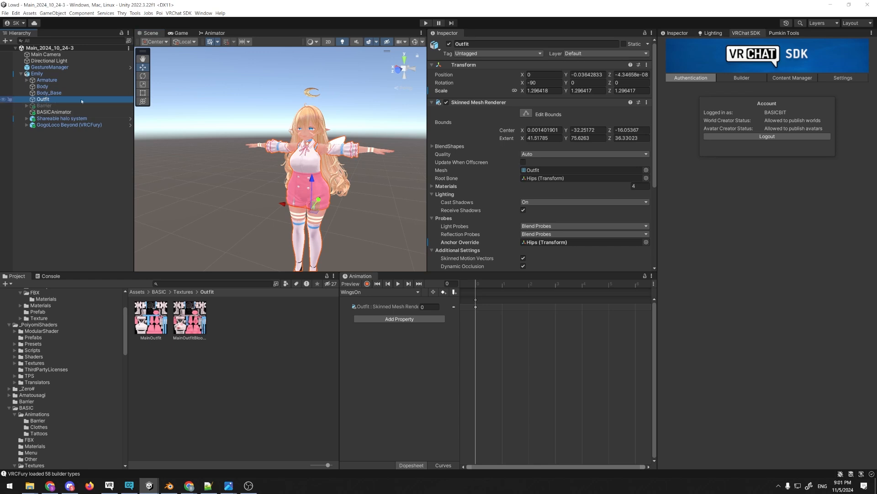
pyautogui.hotkey('alt', 'Tab')
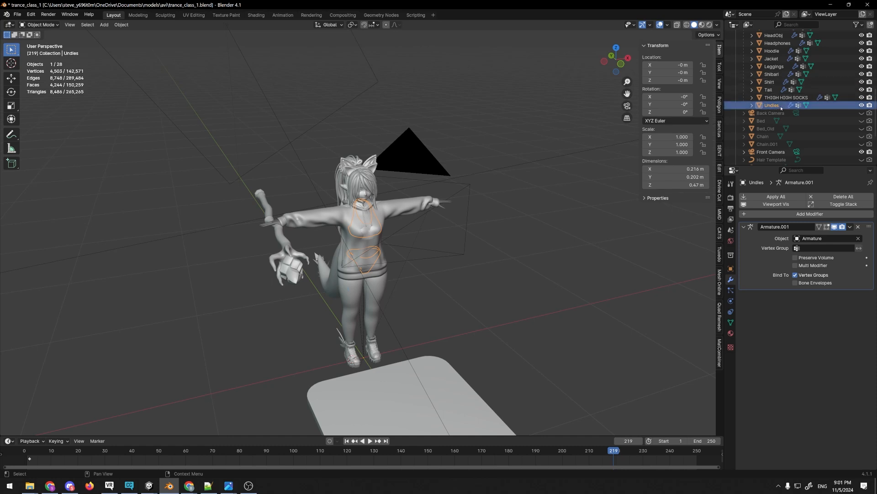
pyautogui.hotkey('alt', 'Tab')
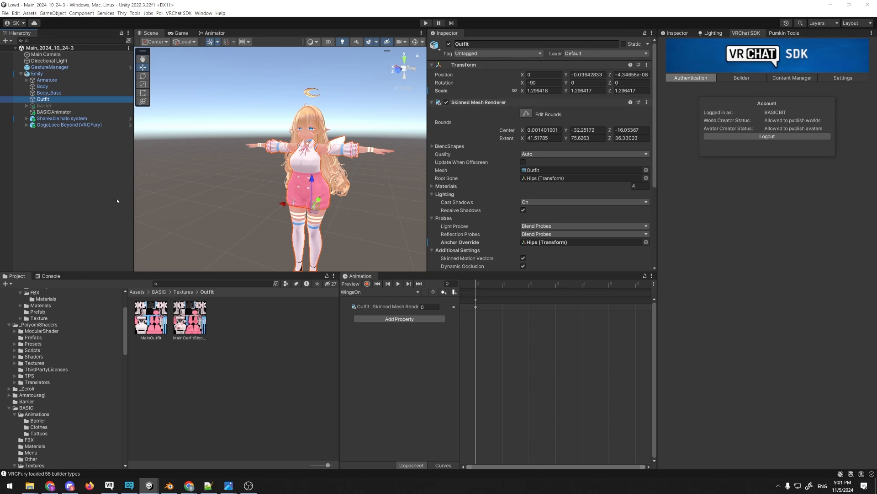
# Switch to the TRANCE project in Unity and show the rendering preset options of the Jacket 1 material
pyautogui.hotkey('alt', 'Tab')
pyautogui.hotkey('alt', 'Tab')
pyautogui.hotkey('alt', 'Tab')
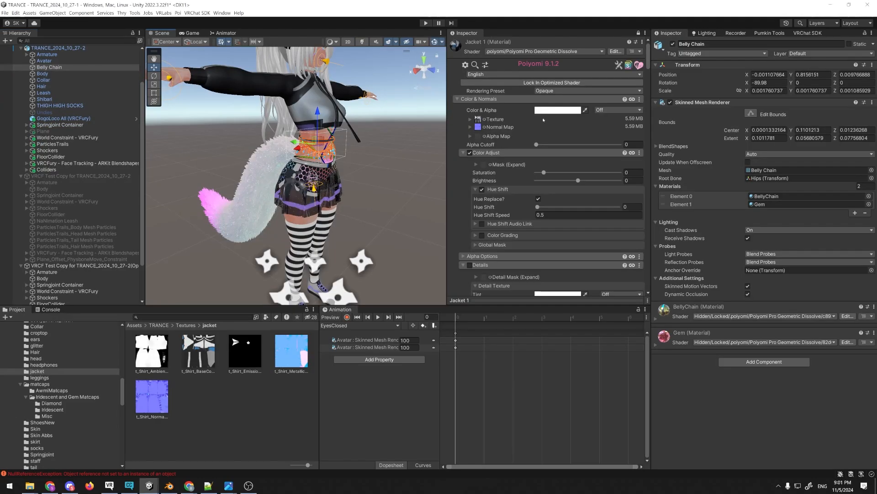
pyautogui.click(548, 90)
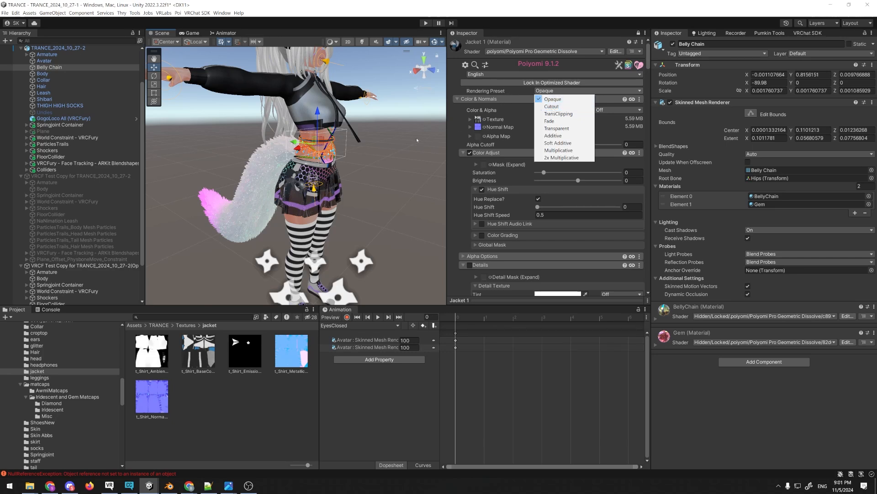
pyautogui.click(552, 106)
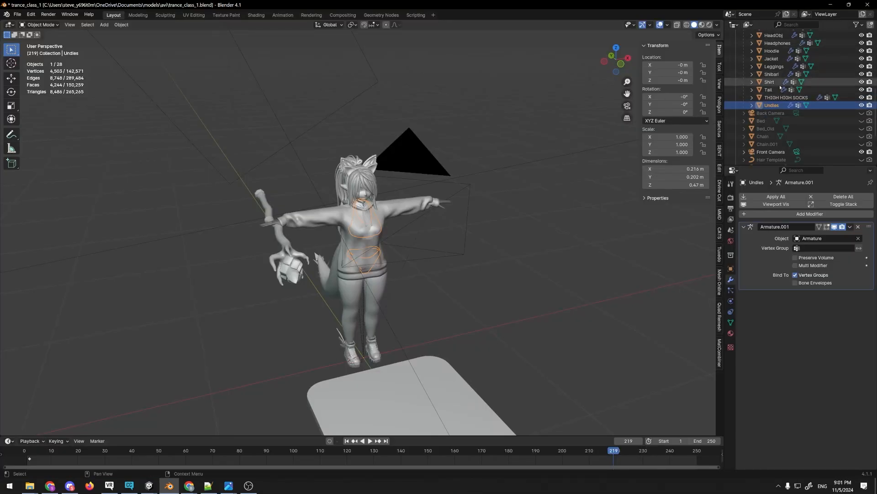
# Switch to Blender and delete the Hoodie and the crystal staff from the avatar scene
pyautogui.scroll(1, 763, 120)
pyautogui.scroll(2, 494, 165)
pyautogui.moveTo(492, 165); pyautogui.dragTo(469, 191, button='middle')
pyautogui.click(457, 196)
pyautogui.scroll(2, 469, 192)
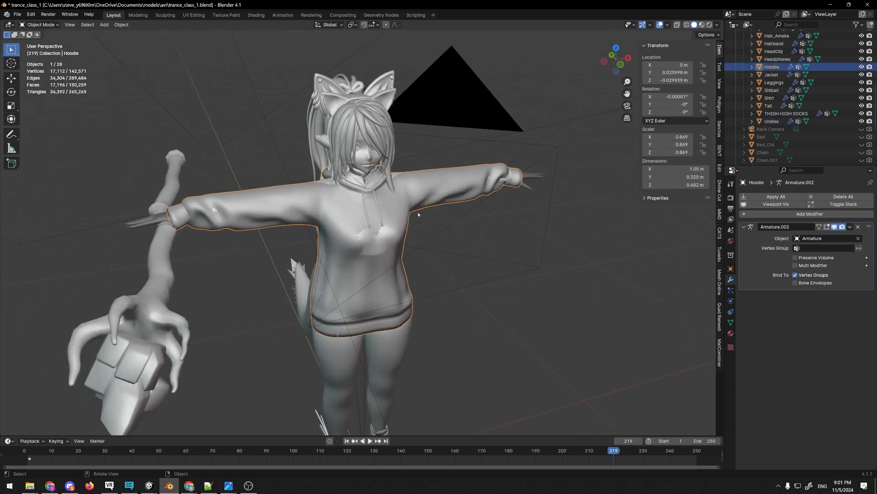
pyautogui.press('Delete')
pyautogui.moveTo(421, 209); pyautogui.dragTo(404, 191, button='middle')
pyautogui.click(149, 249)
pyautogui.press('Delete')
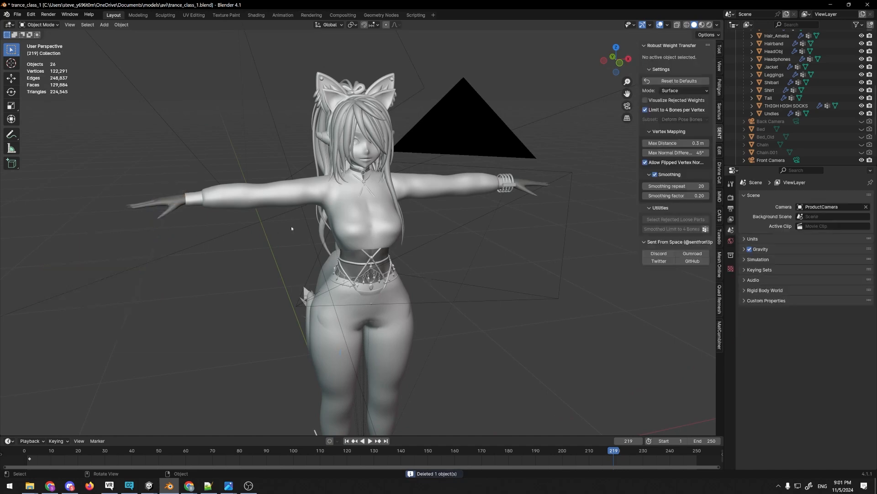
pyautogui.moveTo(291, 226); pyautogui.dragTo(315, 208, button='middle')
pyautogui.scroll(5, 403, 218)
pyautogui.scroll(-4, 403, 218)
pyautogui.moveTo(403, 218); pyautogui.dragTo(403, 201, button='middle')
pyautogui.click(406, 293)
pyautogui.moveTo(406, 292); pyautogui.dragTo(389, 310, button='middle')
pyautogui.keyDown('shift'); pyautogui.click(379, 316); pyautogui.keyUp('shift')
pyautogui.keyDown('shift'); pyautogui.click(348, 354); pyautogui.keyUp('shift')
pyautogui.press('Delete')
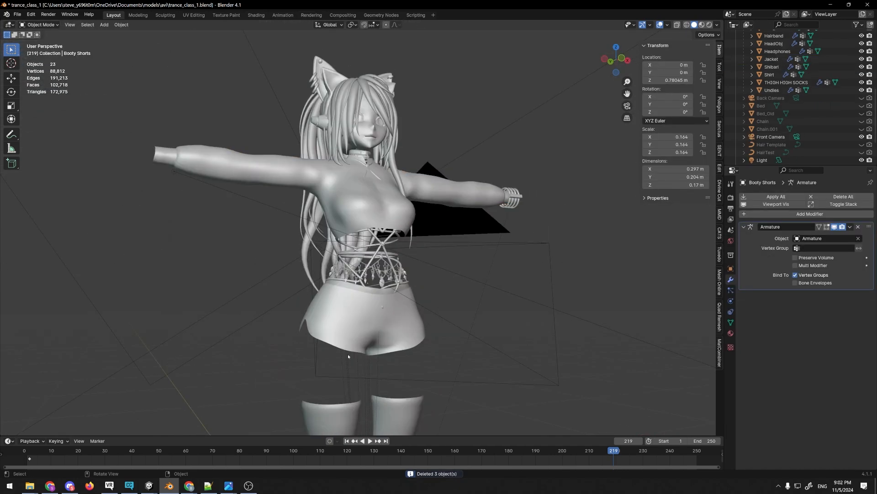
pyautogui.hotkey('ctrl', 'z')
# Delete the Leggings mesh from the avatar
pyautogui.click(415, 377)
pyautogui.press('Delete')
pyautogui.scroll(-5, 512, 303)
pyautogui.moveTo(415, 377); pyautogui.dragTo(463, 297, button='middle')
pyautogui.scroll(4, 512, 304)
pyautogui.scroll(4, 795, 101)
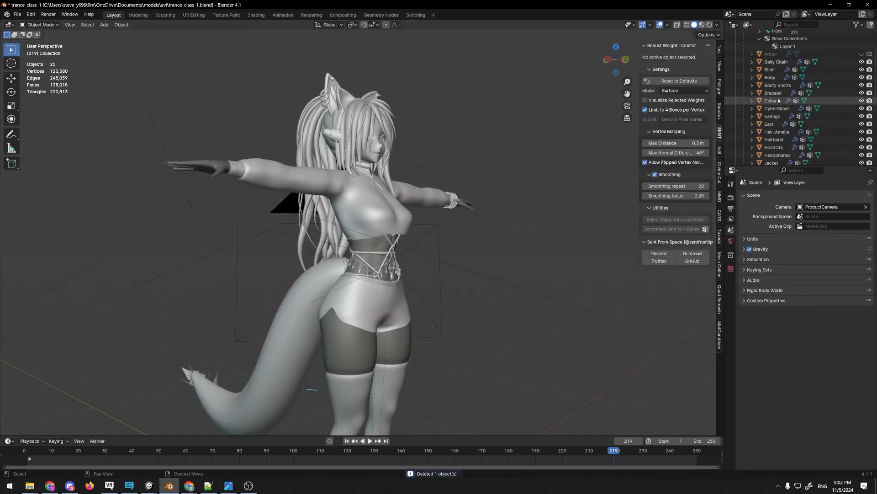
# Join the Collar, Jacket, Headphones, Booty Shorts, THIGH HIGH SOCKS, CyberShoes and Belly Chain meshes into the Shibari mesh
pyautogui.moveTo(459, 165); pyautogui.dragTo(317, 140, button='middle')
pyautogui.click(341, 137)
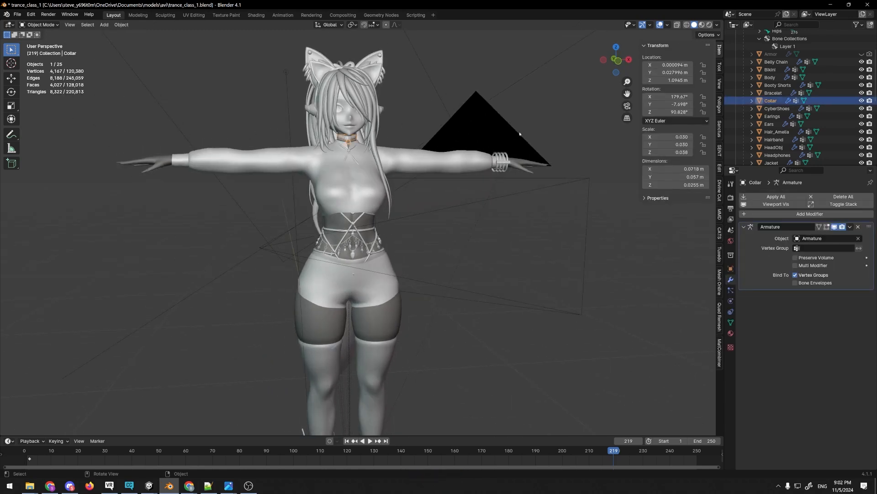
pyautogui.keyDown('shift'); pyautogui.click(423, 162); pyautogui.keyUp('shift')
pyautogui.moveTo(422, 162); pyautogui.dragTo(428, 164, button='middle')
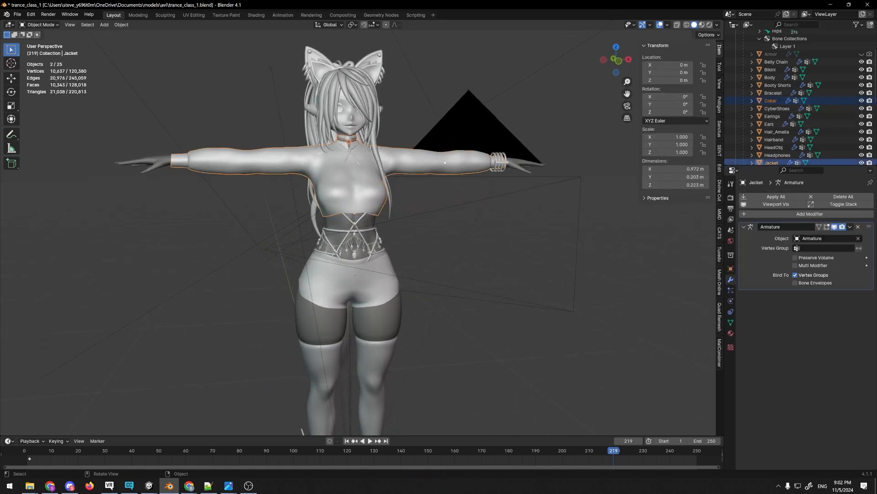
pyautogui.scroll(-2, 774, 146)
pyautogui.keyDown('shift'); pyautogui.click(380, 107); pyautogui.keyUp('shift')
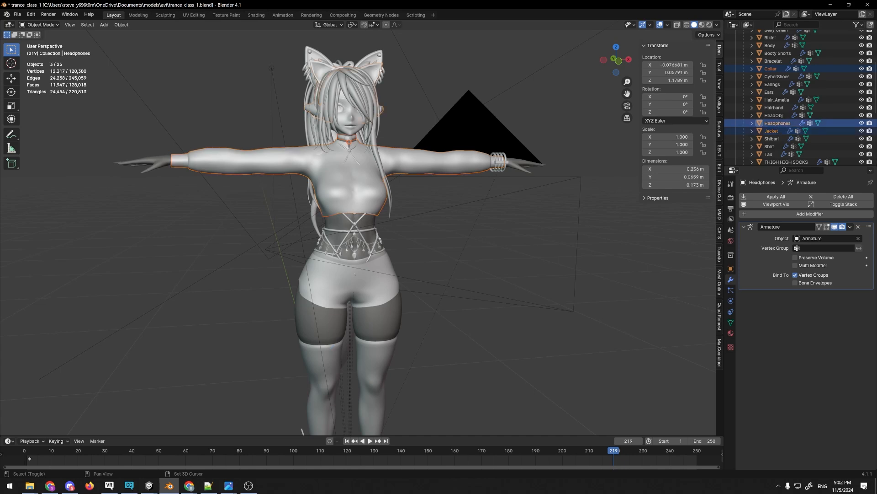
pyautogui.keyDown('shift'); pyautogui.click(335, 265); pyautogui.keyUp('shift')
pyautogui.hotkey('ctrl', 'z')
pyautogui.keyDown('shift'); pyautogui.click(332, 277); pyautogui.keyUp('shift')
pyautogui.moveTo(333, 277); pyautogui.dragTo(353, 297, button='middle')
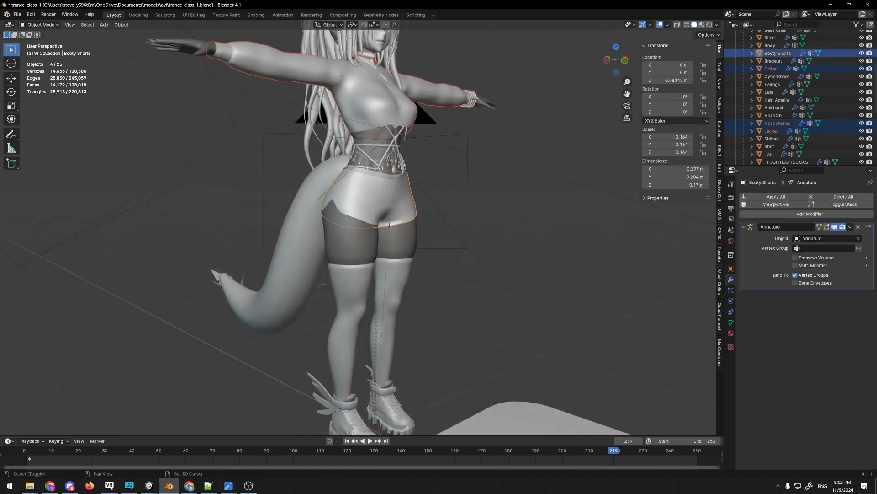
pyautogui.keyDown('shift'); pyautogui.click(404, 285); pyautogui.keyUp('shift')
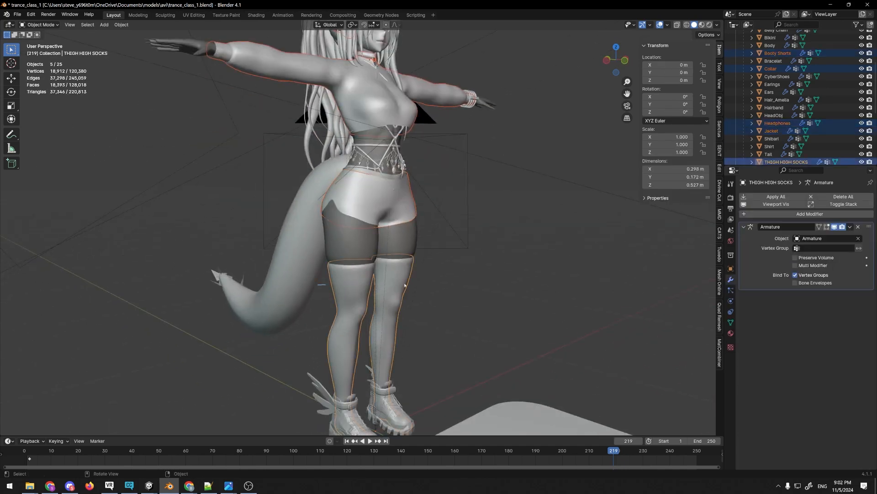
pyautogui.keyDown('shift'); pyautogui.click(358, 417); pyautogui.keyUp('shift')
pyautogui.scroll(1, 358, 227)
pyautogui.keyDown('shift'); pyautogui.click(357, 130); pyautogui.keyUp('shift')
pyautogui.scroll(1, 357, 130)
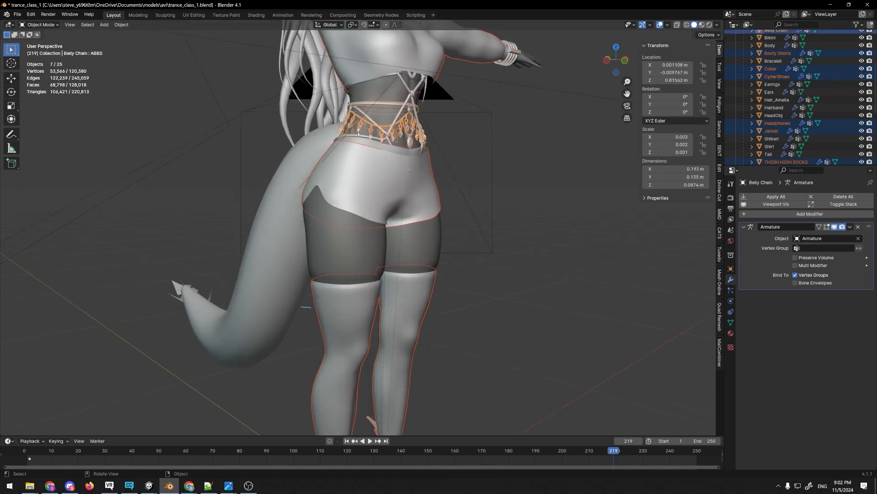
pyautogui.keyDown('shift'); pyautogui.click(366, 117); pyautogui.keyUp('shift')
pyautogui.scroll(-3, 780, 121)
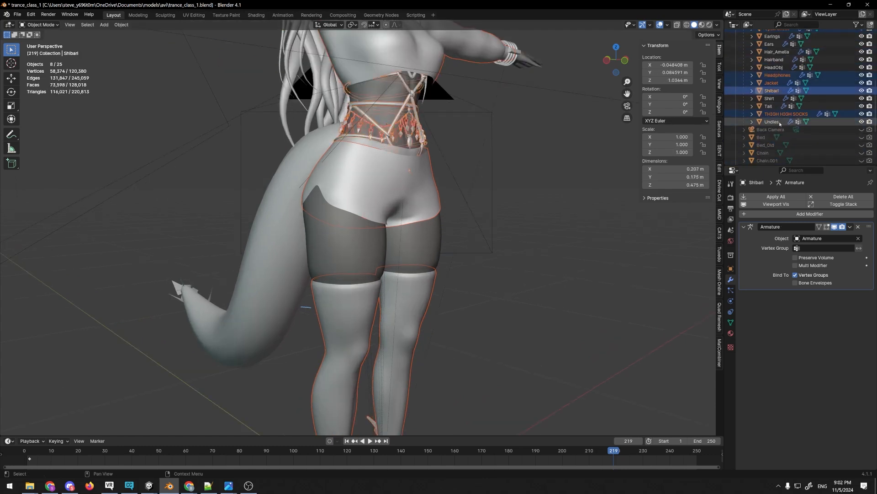
pyautogui.scroll(7, 785, 95)
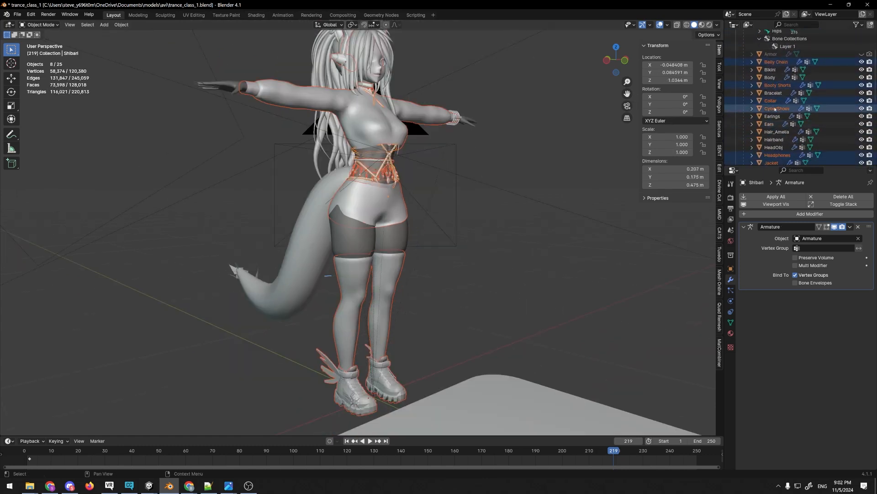
pyautogui.click(121, 24)
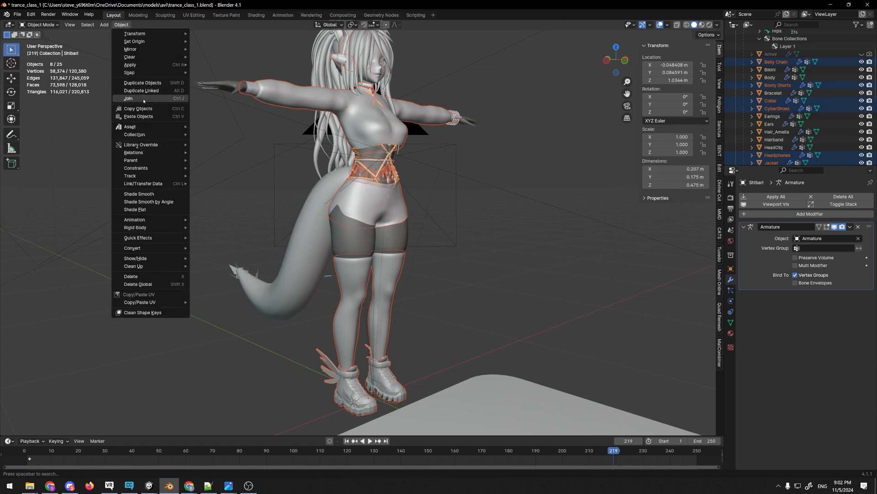
pyautogui.click(177, 98)
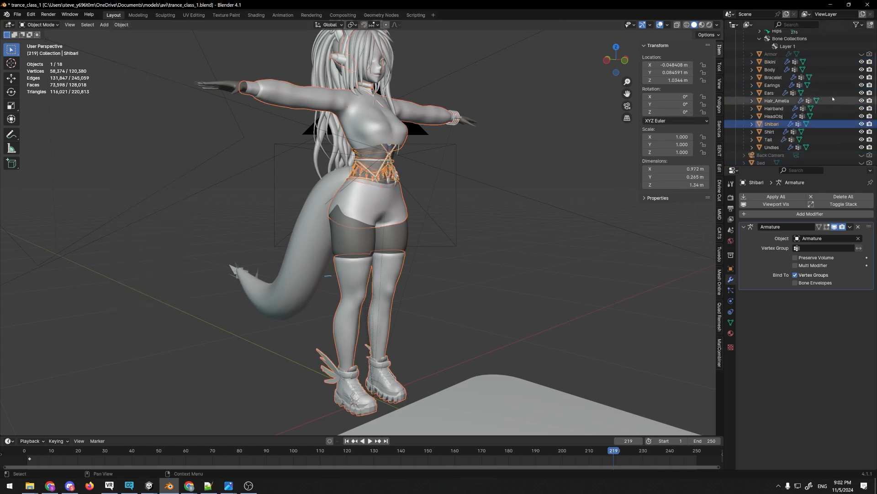
# Rename the joined mesh as Clothing and isolate it in local view
pyautogui.doubleClick(771, 124)
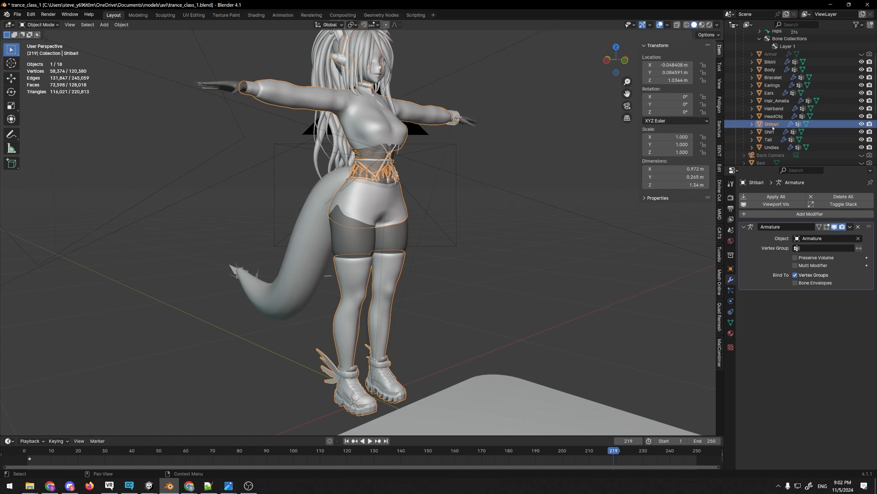
pyautogui.scroll(-2, 771, 125)
pyautogui.write('Clothing')
pyautogui.press('Return')
pyautogui.scroll(-2, 586, 179)
pyautogui.moveTo(586, 179); pyautogui.dragTo(538, 193, button='middle')
pyautogui.press('KP_Divide')
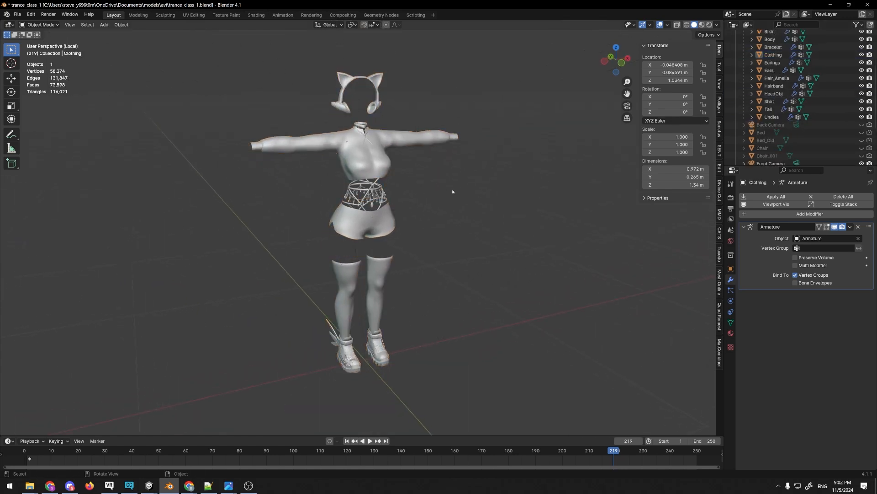
pyautogui.moveTo(451, 188); pyautogui.dragTo(468, 200, button='middle')
pyautogui.keyDown('shift'); pyautogui.moveTo(469, 175); pyautogui.dragTo(433, 143, button='middle'); pyautogui.keyUp('shift')
# Look through the Clothing mesh's material slots and examine the joined mesh from several sides
pyautogui.click(731, 333)
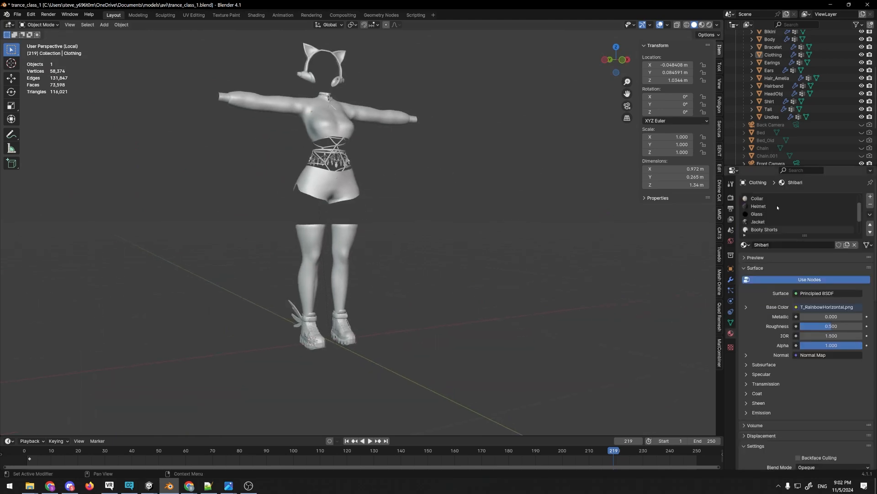
pyautogui.scroll(-4, 770, 213)
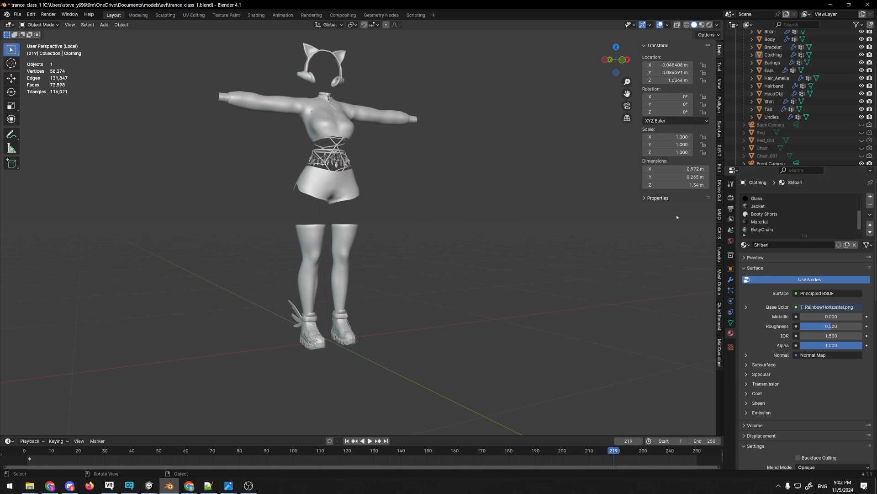
pyautogui.scroll(2, 454, 178)
pyautogui.moveTo(485, 163); pyautogui.dragTo(410, 187, button='middle')
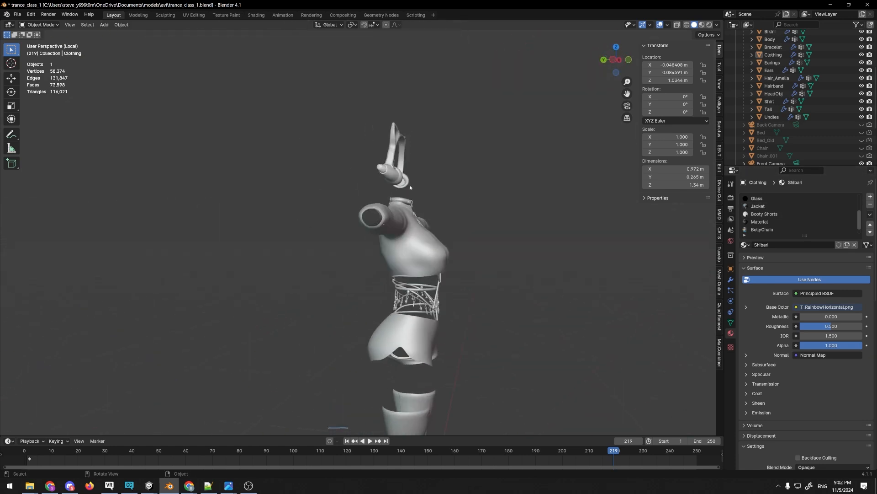
pyautogui.moveTo(410, 220); pyautogui.dragTo(438, 192, button='middle')
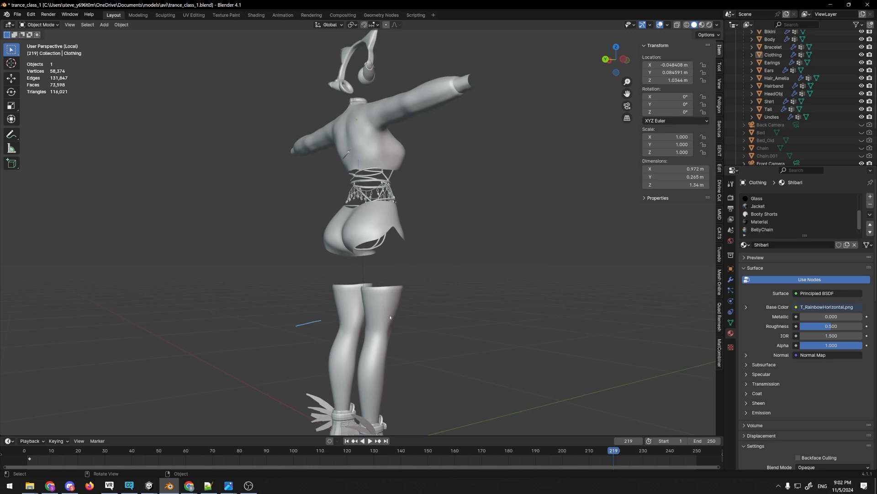
pyautogui.click(774, 55)
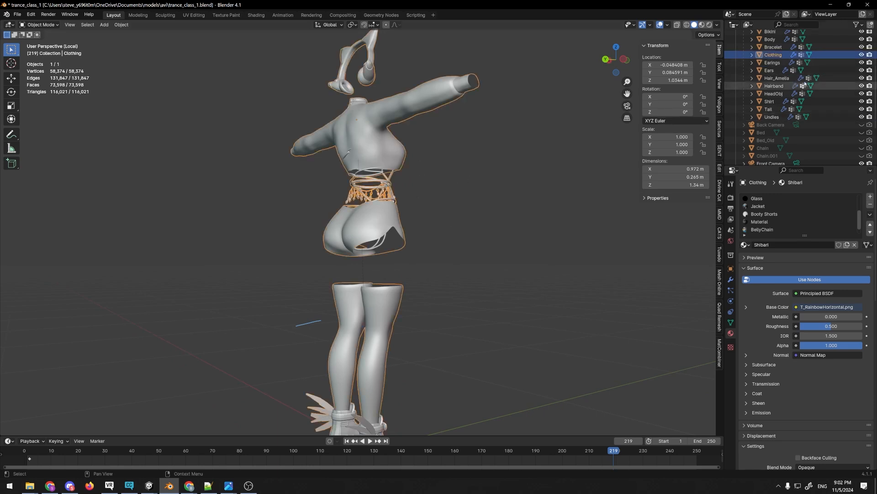
pyautogui.scroll(5, 777, 64)
# Switch to the TRANCE project in Unity and inspect the Belly Chain, Body, Collar and Hair meshes one after another
pyautogui.hotkey('alt', 'Tab')
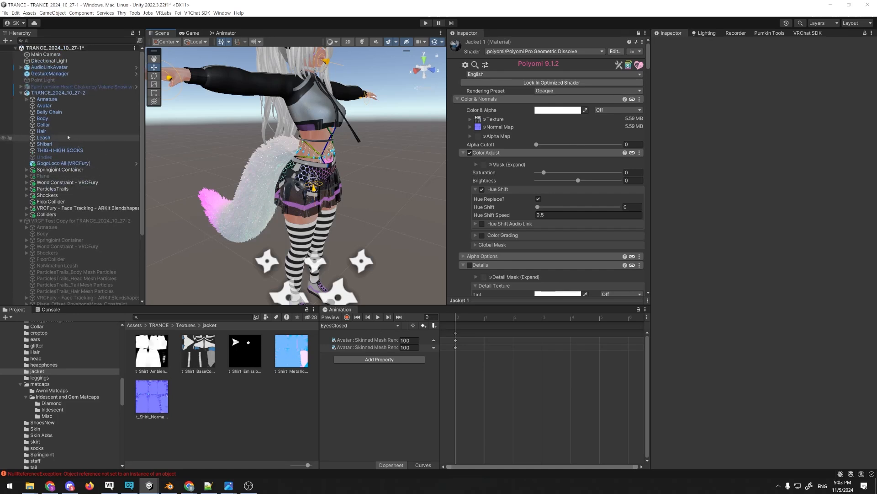
pyautogui.click(60, 112)
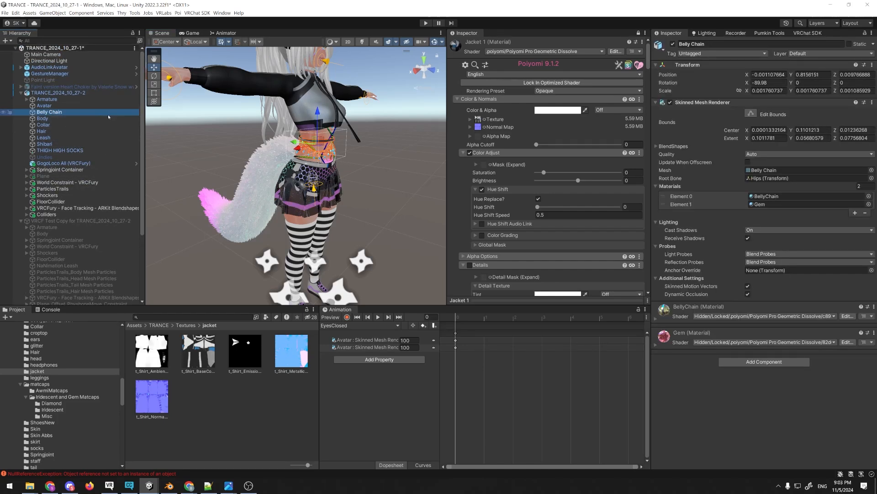
pyautogui.click(41, 118)
pyautogui.click(43, 125)
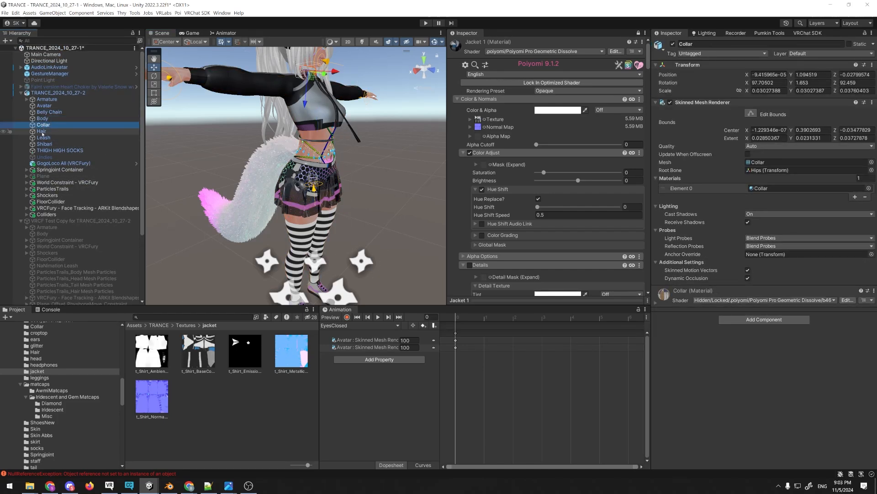
pyautogui.click(43, 131)
pyautogui.scroll(-5, 222, 213)
pyautogui.scroll(5, 222, 213)
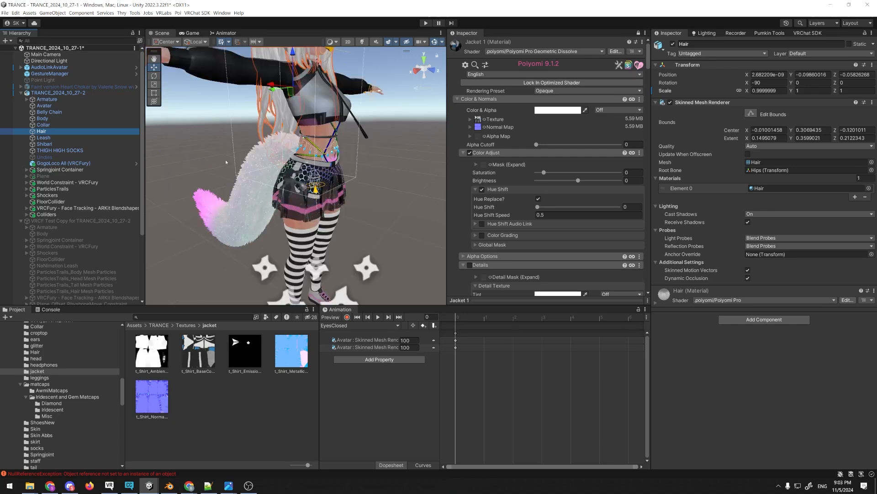
pyautogui.scroll(-6, 221, 212)
# Clear the selection and look through the Jacket 1 material's shader settings down to Geometric Dissolve
pyautogui.click(221, 212)
pyautogui.moveTo(222, 221); pyautogui.dragTo(222, 216, button='right')
pyautogui.press('w')
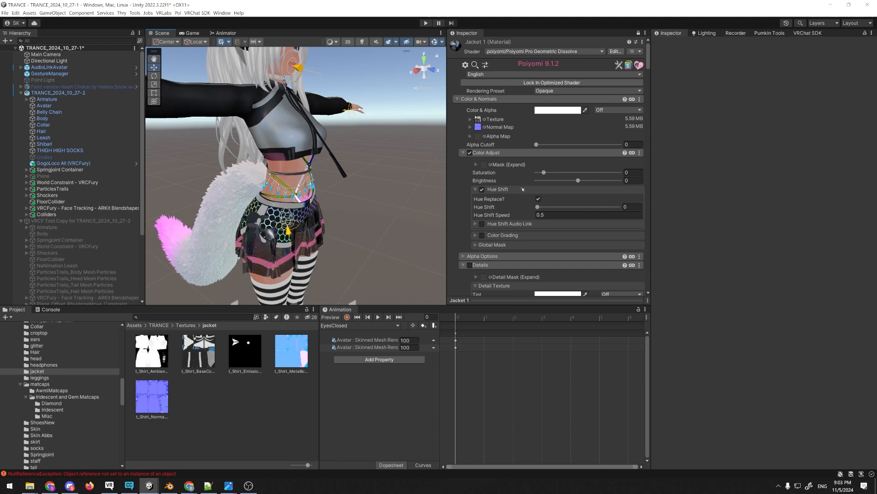
pyautogui.scroll(-5, 530, 176)
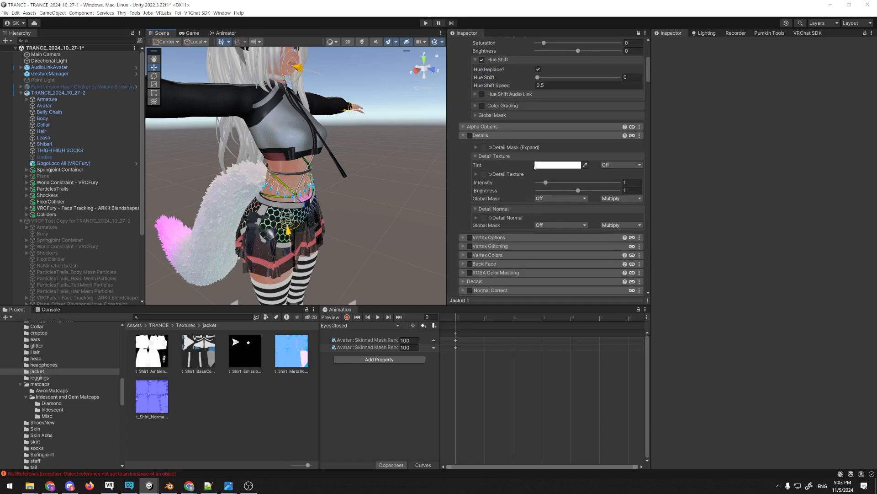
pyautogui.scroll(-6, 516, 174)
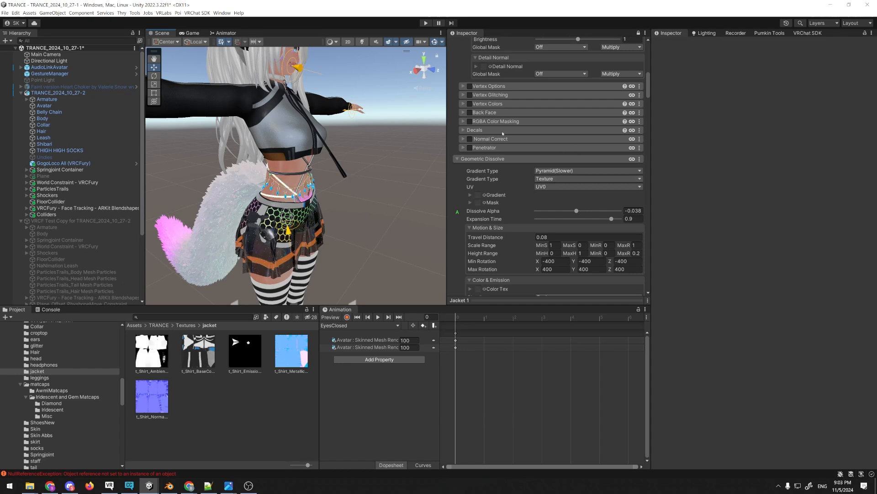
pyautogui.scroll(15, 500, 149)
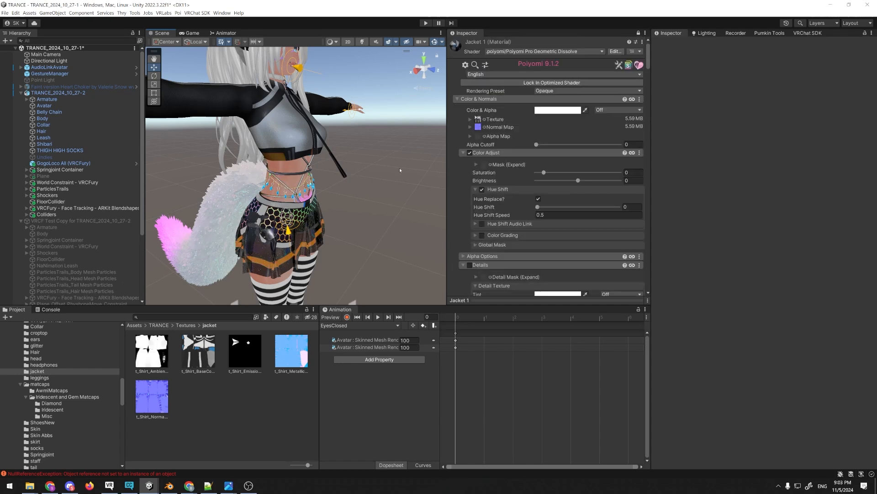
pyautogui.scroll(-5, 412, 149)
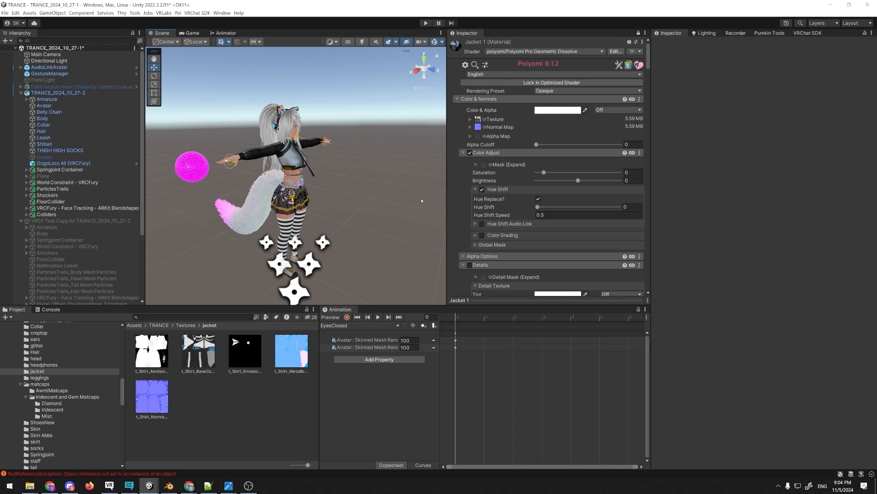
# Switch to the VRChat Performance Ranks page in Chrome and highlight the PC limits for skinned meshes and basic meshes
pyautogui.hotkey('alt', 'Tab')
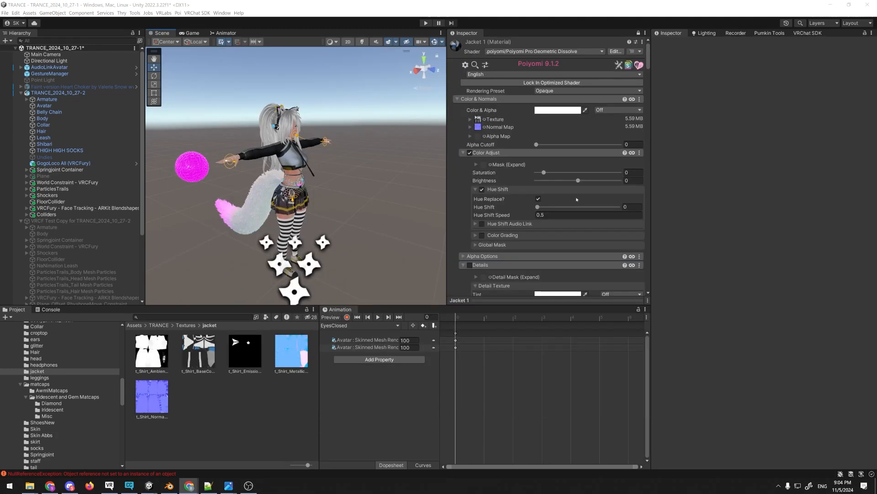
pyautogui.hotkey('alt', 'Tab')
pyautogui.click(507, 293)
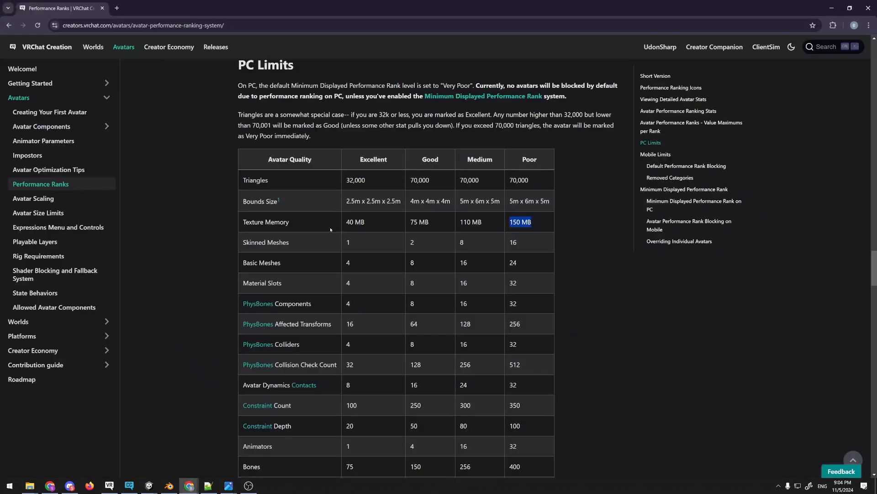
pyautogui.scroll(-5, 412, 203)
pyautogui.moveTo(390, 203); pyautogui.dragTo(343, 204)
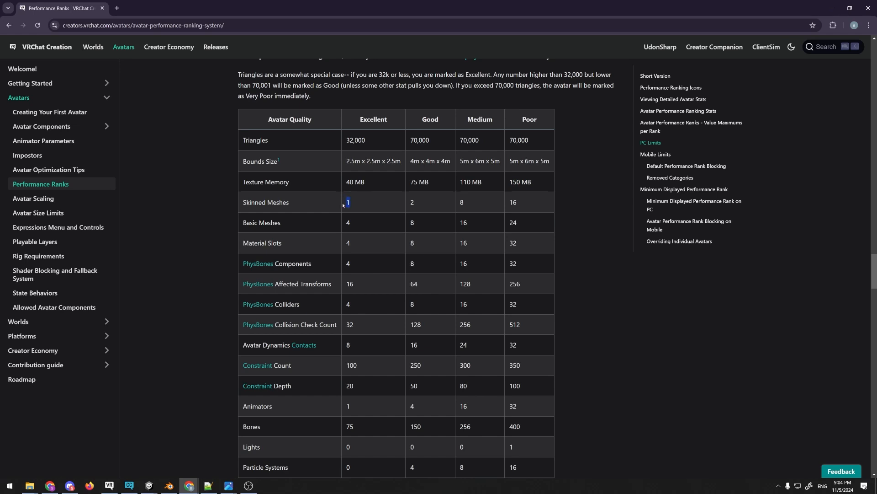
pyautogui.moveTo(537, 205); pyautogui.dragTo(506, 203)
pyautogui.scroll(-1, 560, 198)
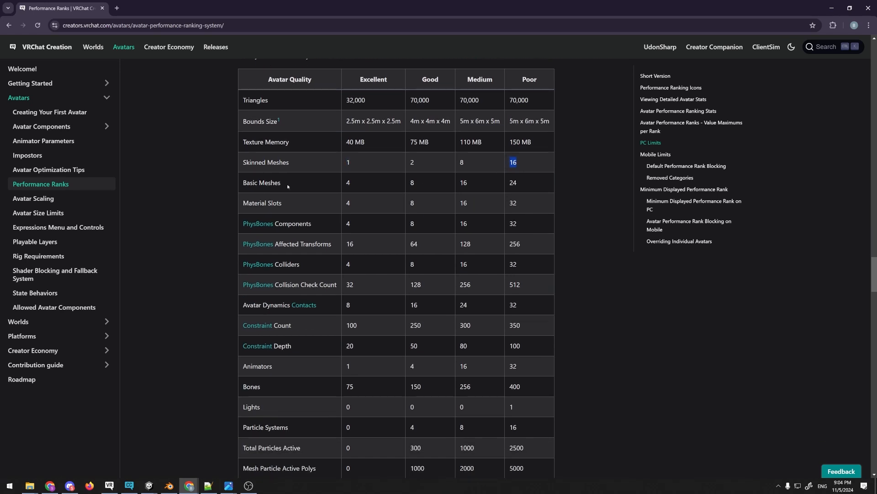
pyautogui.moveTo(287, 184); pyautogui.dragTo(243, 183)
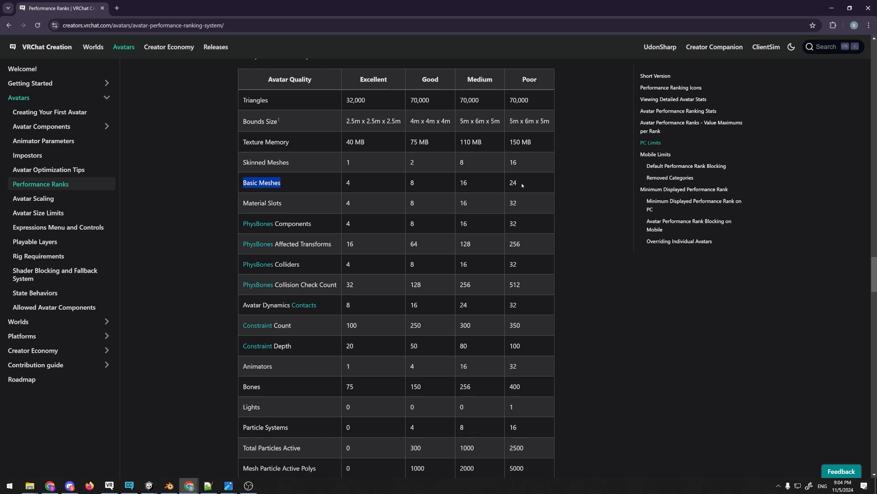
pyautogui.moveTo(522, 184); pyautogui.dragTo(503, 184)
# Look over the avatar hierarchy in Unity, return to Blender, clear the selection and leave the Clothing mesh's local view
pyautogui.hotkey('alt', 'Tab')
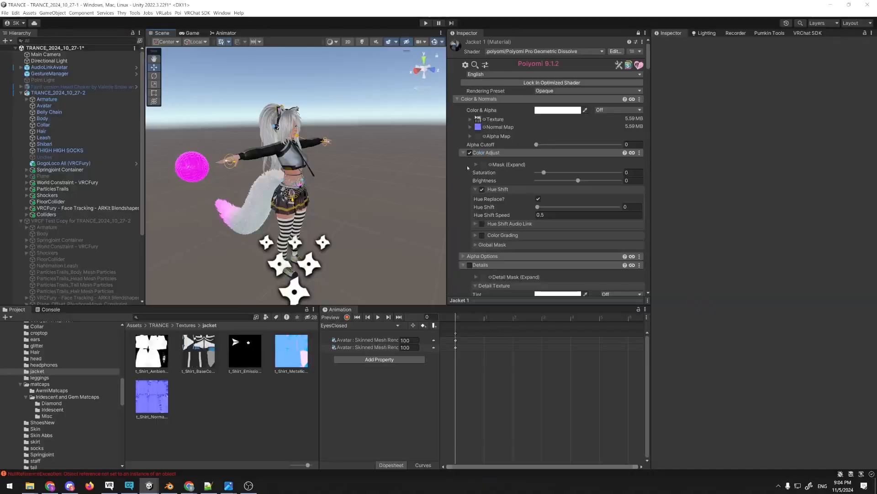
pyautogui.scroll(-4, 51, 120)
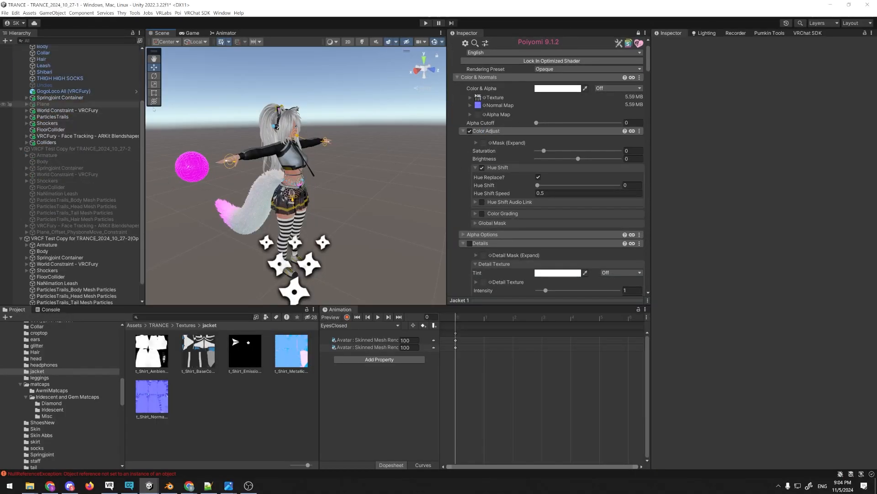
pyautogui.hotkey('alt', 'Tab')
pyautogui.click(588, 119)
pyautogui.click(489, 158)
pyautogui.press('/')
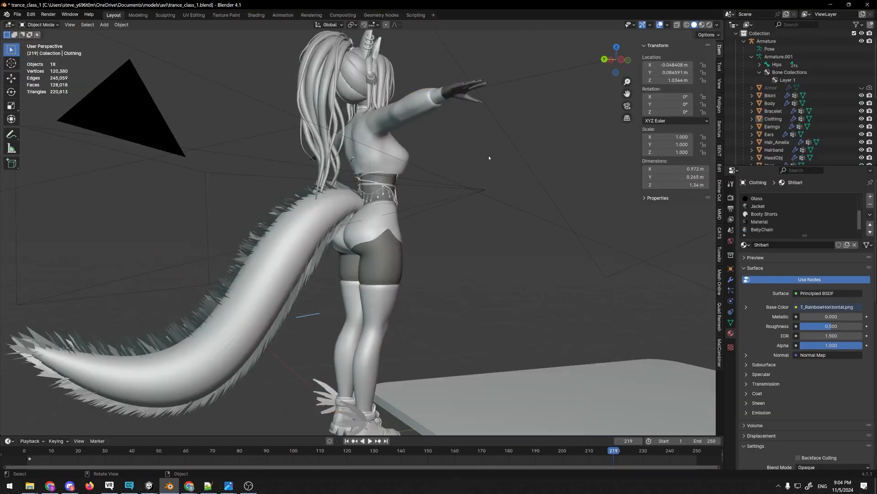
# Unhide the Bed object on top of the yoga mat, select it and view it beside the avatar
pyautogui.moveTo(333, 316); pyautogui.dragTo(387, 331, button='middle')
pyautogui.click(402, 310)
pyautogui.scroll(-6, 850, 114)
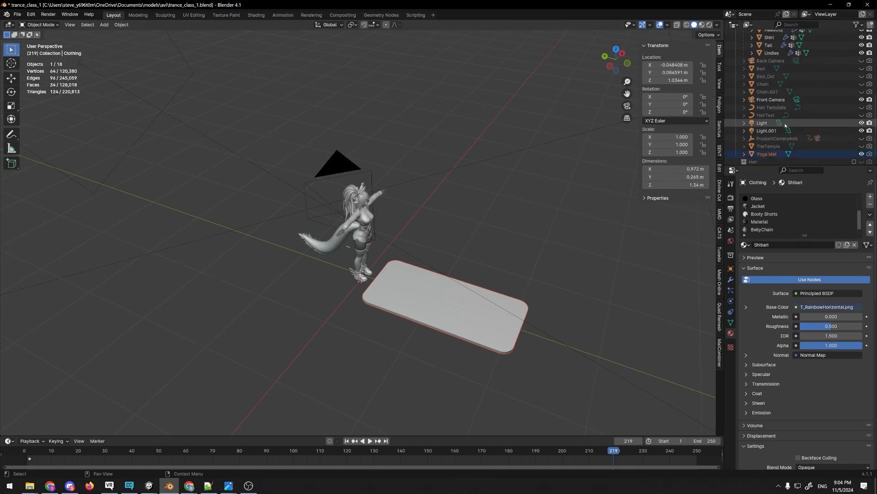
pyautogui.click(861, 64)
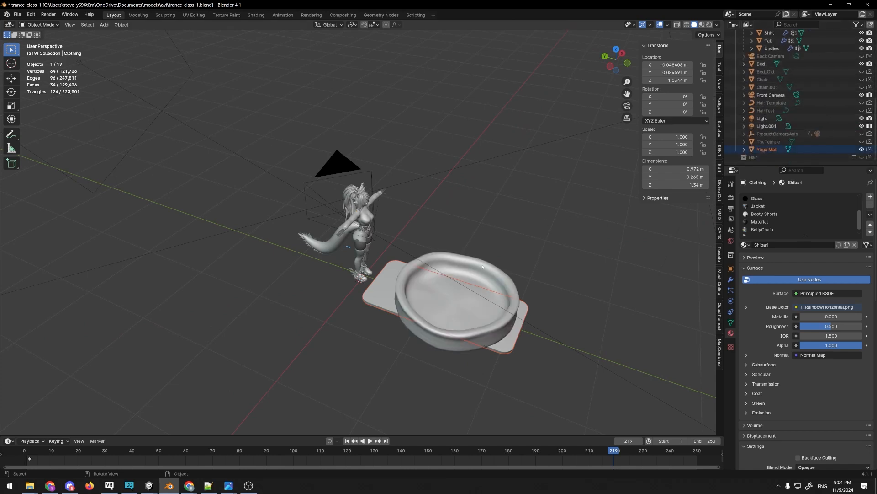
pyautogui.click(487, 285)
pyautogui.scroll(-3, 536, 227)
pyautogui.moveTo(537, 227); pyautogui.dragTo(516, 176, button='middle')
pyautogui.scroll(1, 448, 168)
pyautogui.scroll(3, 400, 133)
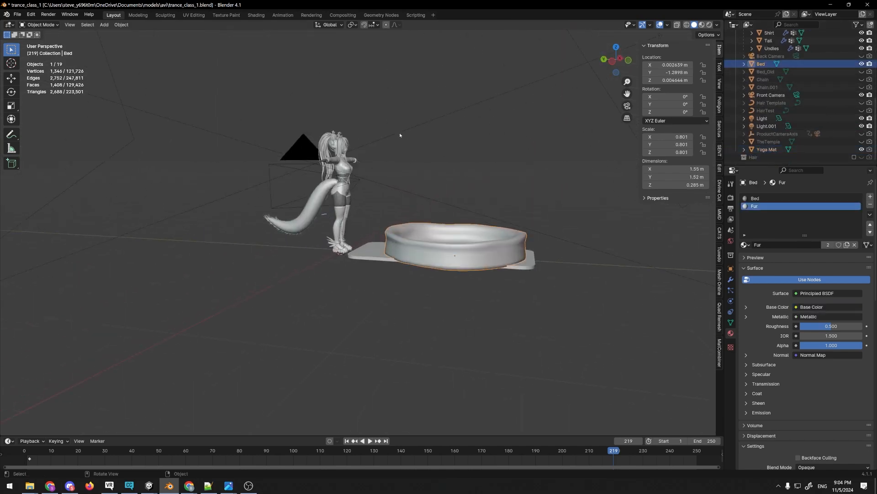
pyautogui.moveTo(289, 124); pyautogui.dragTo(465, 208, button='middle')
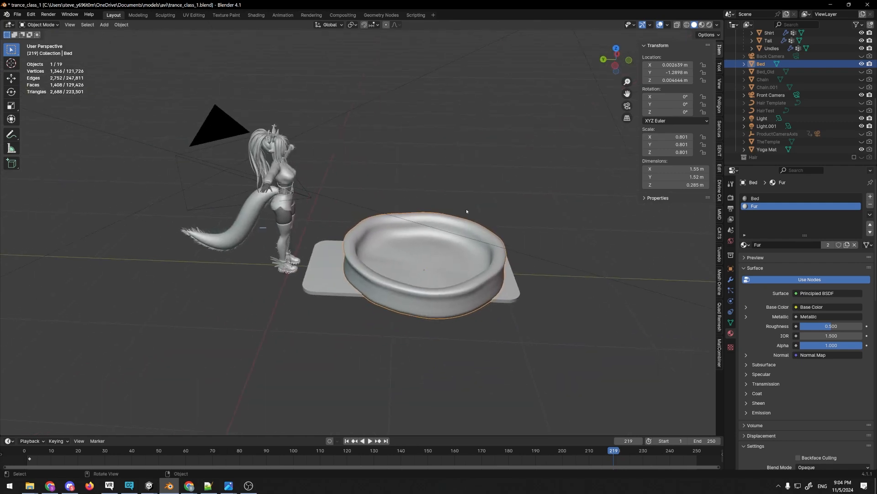
# Switch to the VRChat Performance Ranks page in Chrome and highlight the Basic Meshes and Material Slots entries
pyautogui.hotkey('alt', 'Tab')
pyautogui.hotkey('alt', 'Tab')
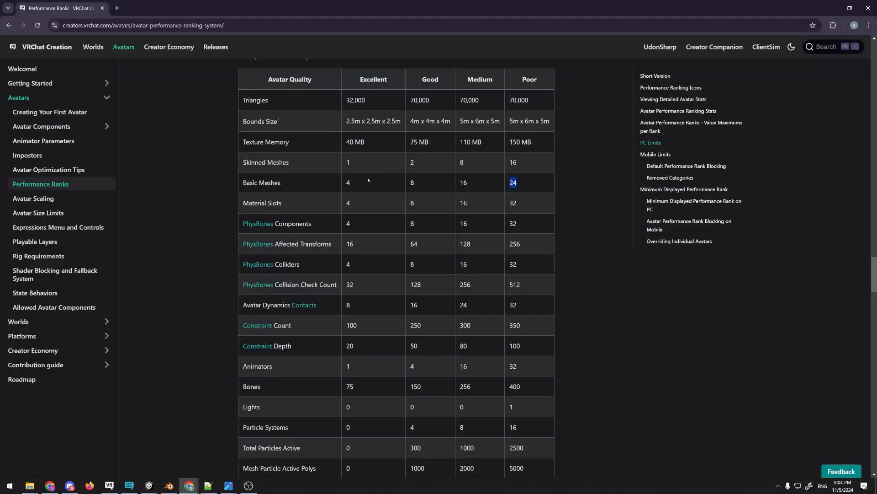
pyautogui.tripleClick(290, 185)
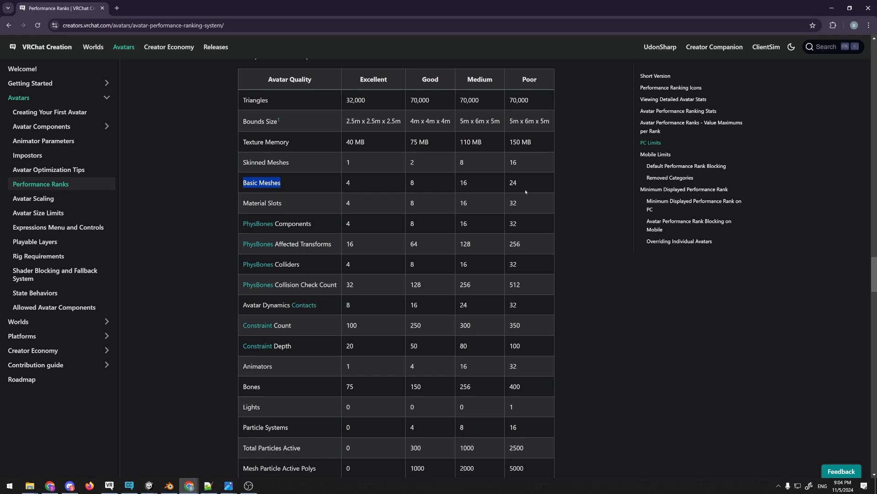
pyautogui.click(463, 195)
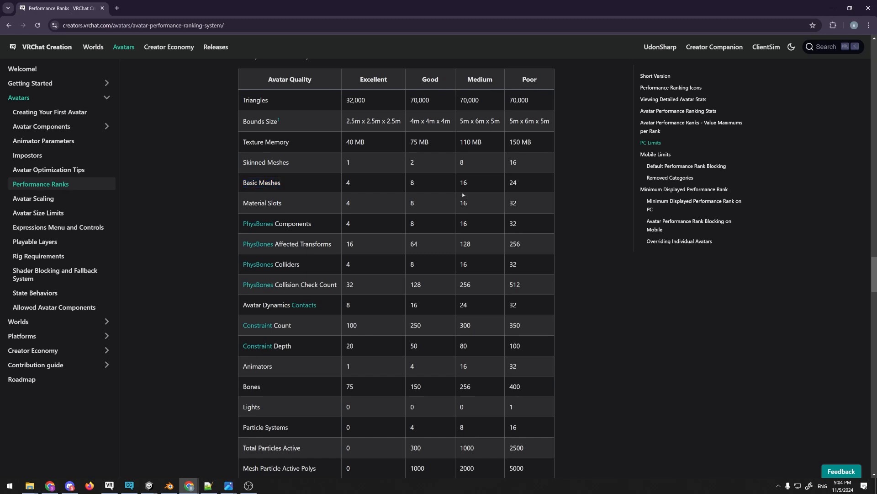
pyautogui.tripleClick(282, 209)
# Stay on the Performance Ranks page and highlight the Poor limit for bones in the PC table
pyautogui.hotkey('alt', 'Tab')
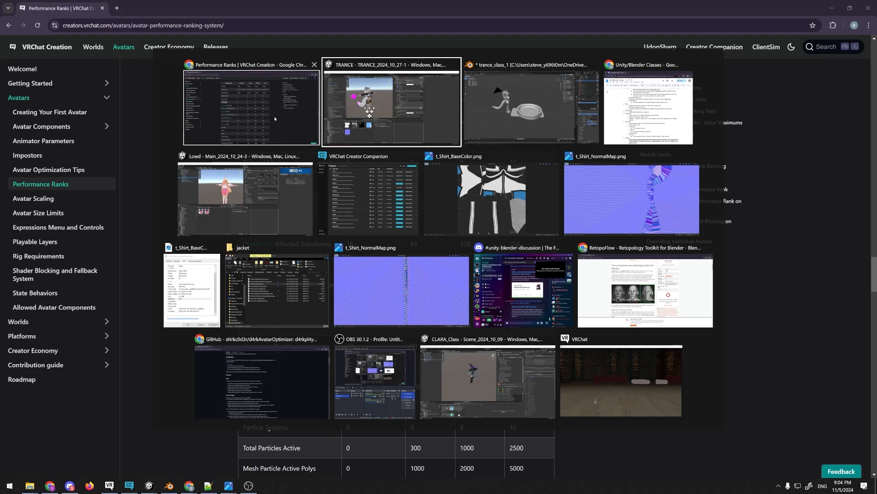
pyautogui.click(274, 117)
pyautogui.scroll(-2, 274, 117)
pyautogui.doubleClick(510, 307)
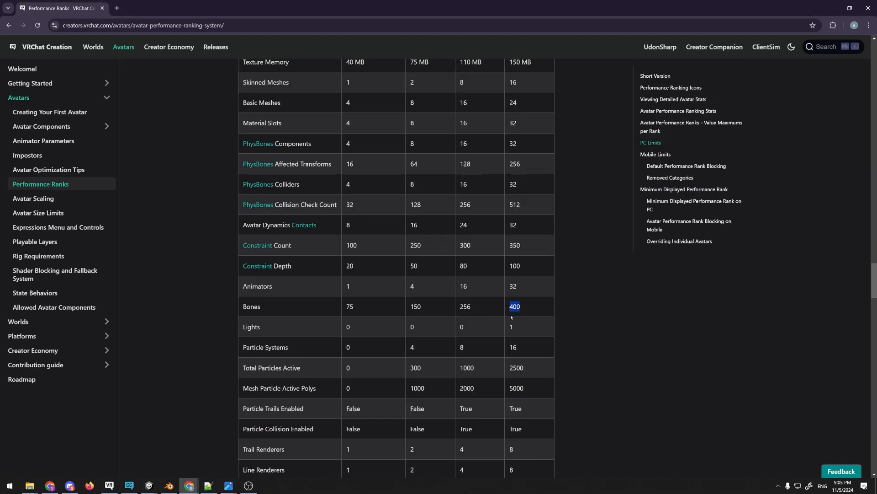
pyautogui.scroll(1, 511, 315)
# Switch to Blender, select the avatar's Armature and open its object data properties
pyautogui.hotkey('alt', 'Tab')
pyautogui.moveTo(221, 36); pyautogui.dragTo(297, 130, button='middle')
pyautogui.scroll(1, 239, 182)
pyautogui.click(184, 227)
pyautogui.moveTo(184, 227); pyautogui.dragTo(512, 172, button='middle')
pyautogui.scroll(1, 577, 179)
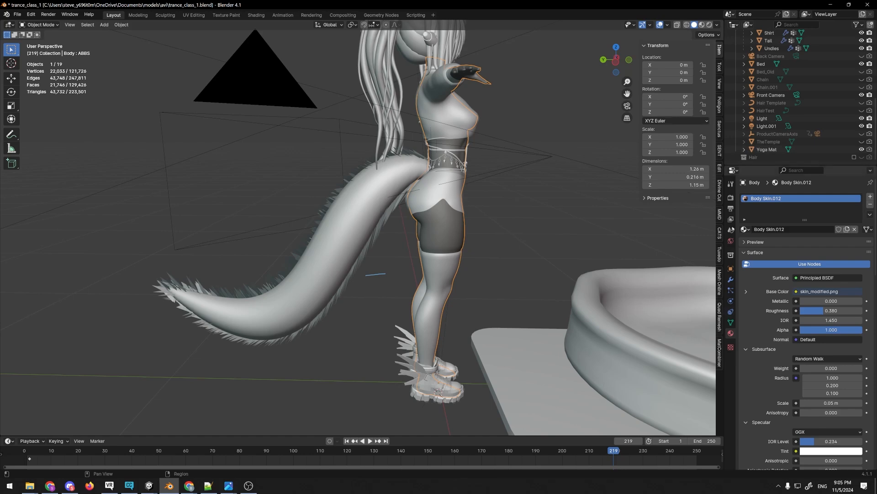
pyautogui.scroll(10, 777, 91)
pyautogui.click(767, 50)
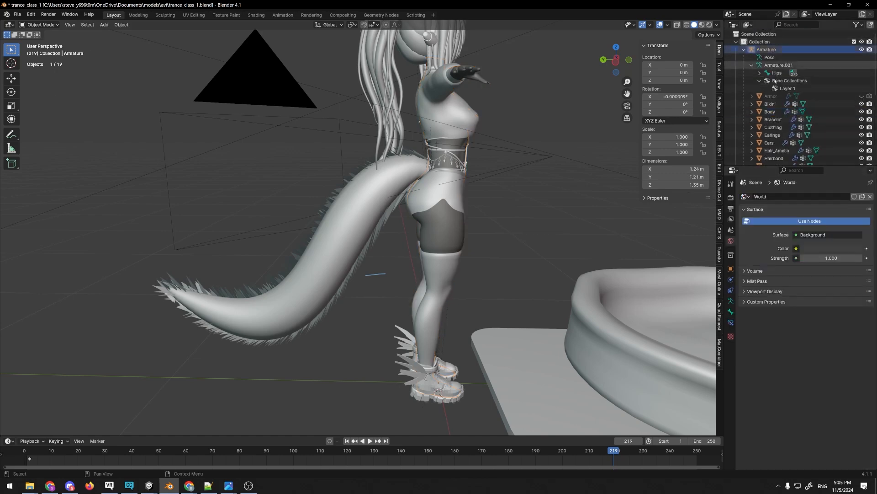
pyautogui.click(731, 300)
# Enable the Bones viewport overlay and clear the selection to view the avatar's armature
pyautogui.moveTo(565, 238); pyautogui.dragTo(489, 246, button='middle')
pyautogui.click(668, 25)
pyautogui.click(681, 111)
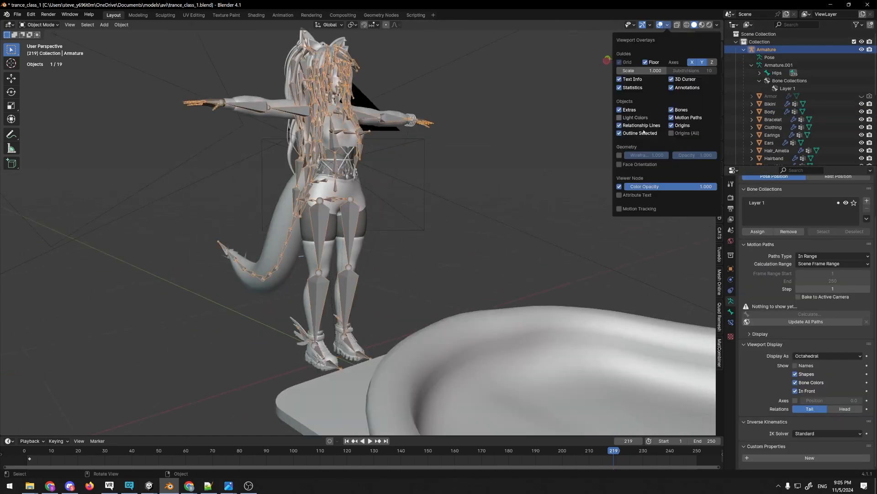
pyautogui.click(499, 178)
pyautogui.scroll(-1, 500, 178)
pyautogui.moveTo(500, 178); pyautogui.dragTo(495, 179, button='middle')
# Set the armature's viewport display style to Stick
pyautogui.click(766, 344)
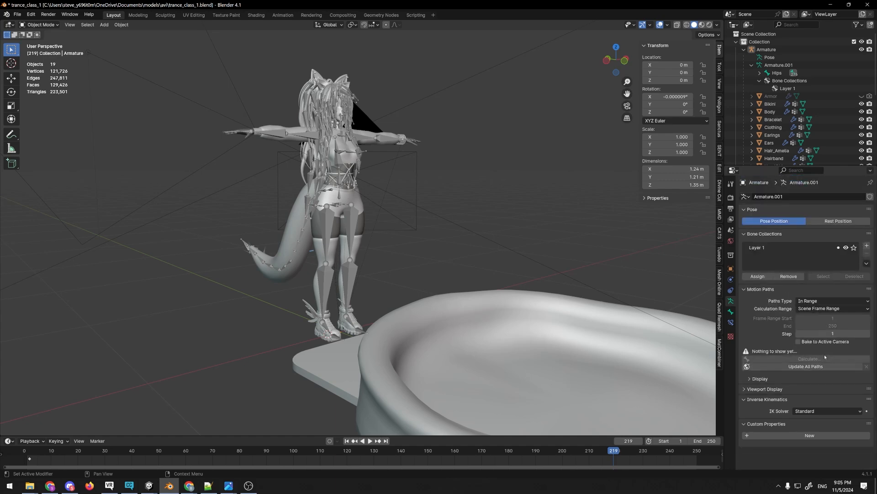
pyautogui.click(809, 389)
pyautogui.click(809, 401)
pyautogui.click(803, 417)
# Select the armature at the avatar's tail and enter Edit Mode
pyautogui.scroll(2, 347, 238)
pyautogui.moveTo(480, 212); pyautogui.dragTo(355, 234, button='middle')
pyautogui.scroll(1, 333, 259)
pyautogui.click(333, 257)
pyautogui.press('Tab')
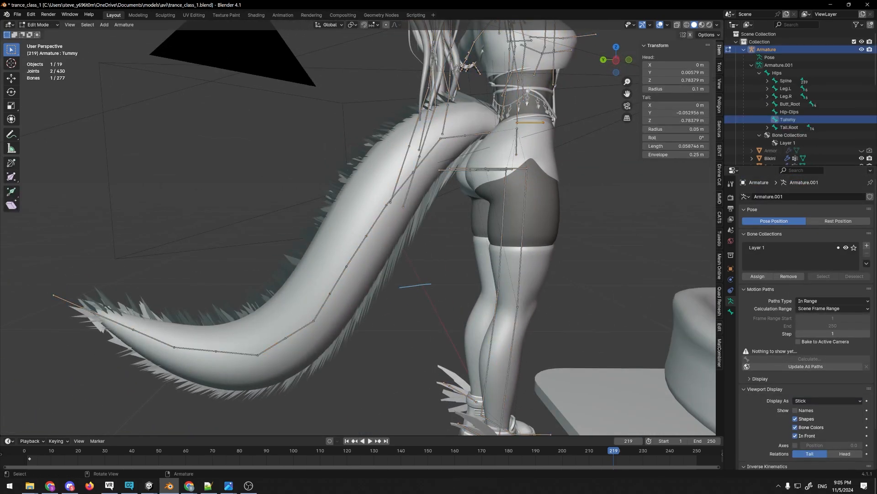
# Select the tail's bone chain and single bones along it to examine how densely it is segmented
pyautogui.moveTo(73, 121); pyautogui.dragTo(462, 411)
pyautogui.click(343, 272)
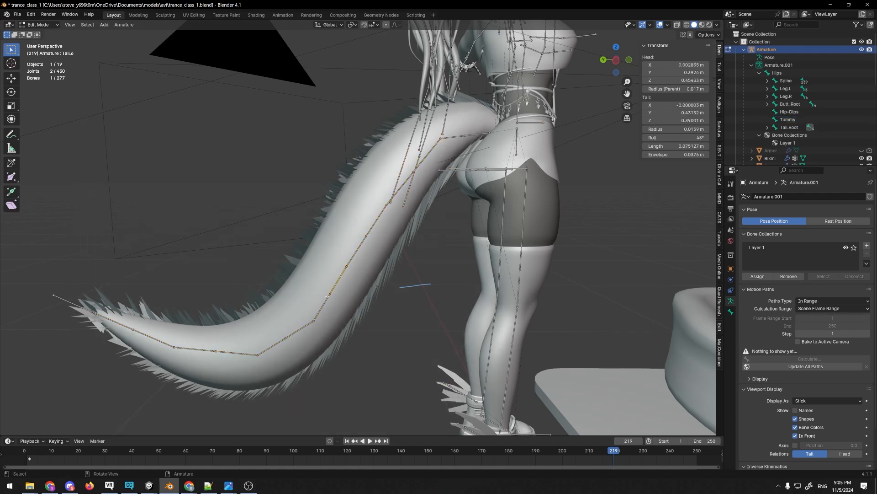
pyautogui.click(308, 326)
# Select a joint just beyond the tail's lower bend and dissolve it to merge the adjoining bones
pyautogui.click(286, 338)
pyautogui.hotkey('alt', 'a')
pyautogui.press('x')
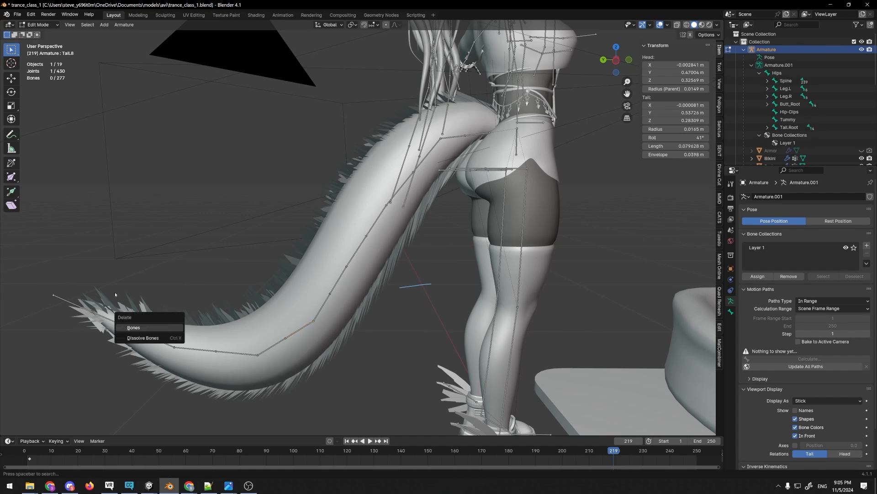
pyautogui.press('Escape')
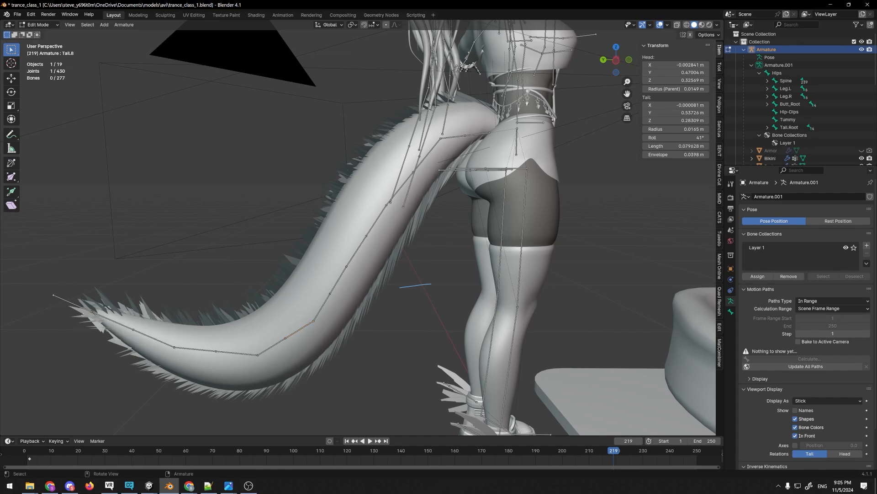
pyautogui.moveTo(115, 294); pyautogui.dragTo(98, 267, button='middle')
pyautogui.press('x')
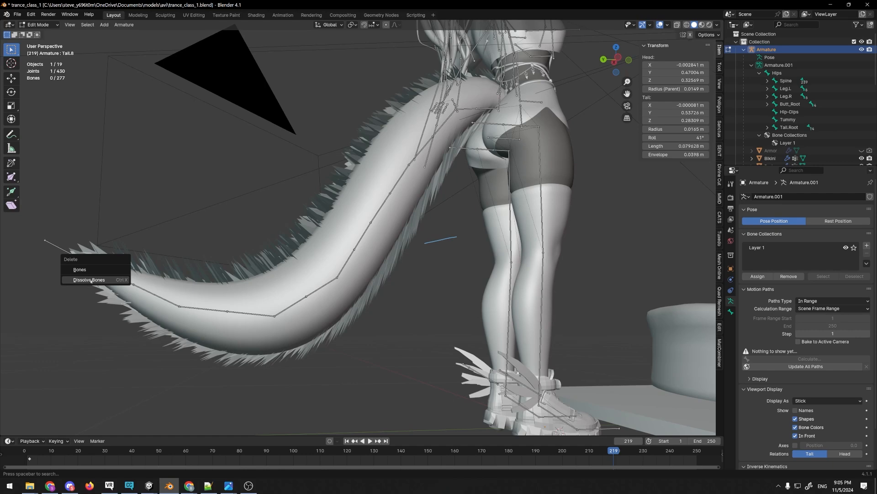
pyautogui.click(118, 284)
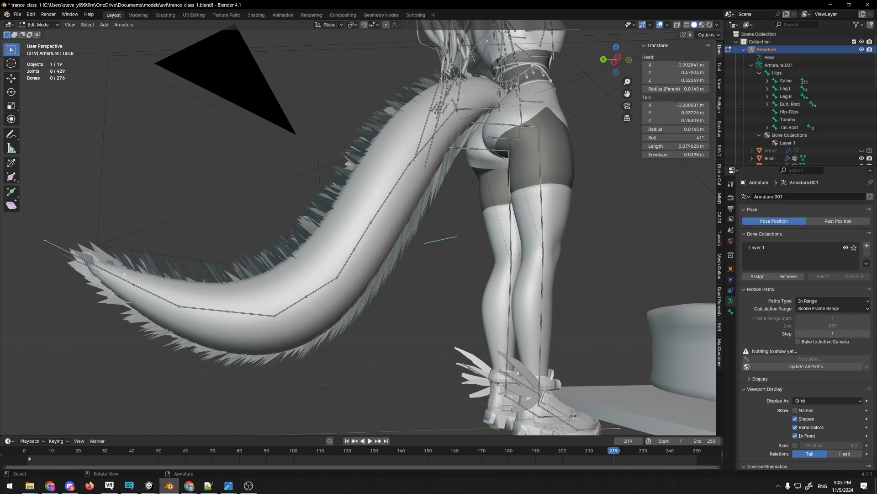
# Dissolve one more joint in the tail's bone chain, between the tip and the lower bend
pyautogui.moveTo(125, 274); pyautogui.dragTo(147, 277, button='middle')
pyautogui.moveTo(192, 306); pyautogui.dragTo(154, 283)
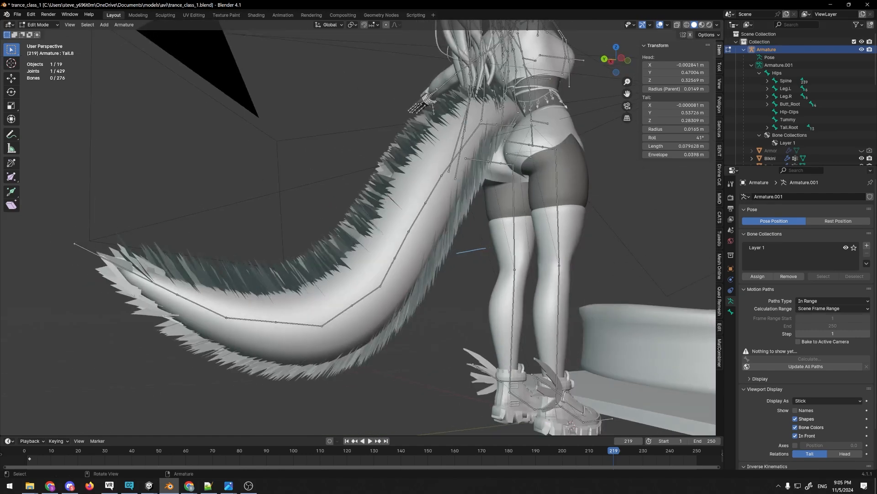
pyautogui.press('x')
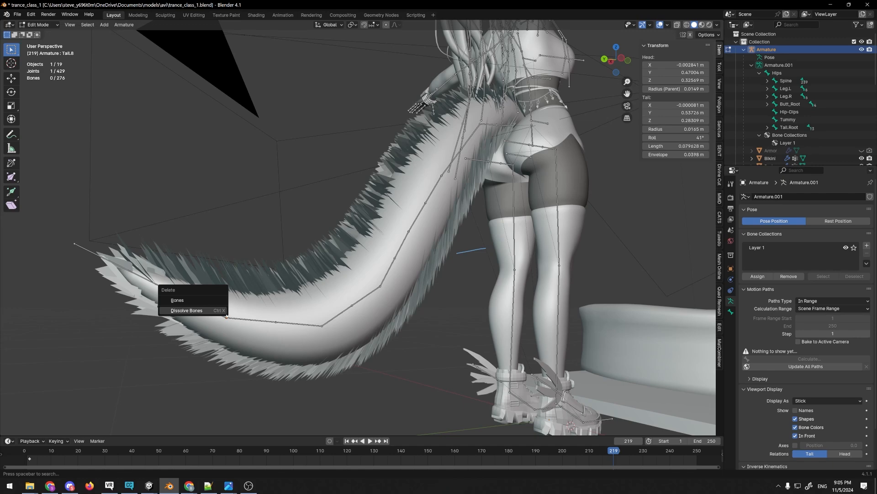
pyautogui.click(214, 310)
pyautogui.moveTo(214, 310)
pyautogui.mouseDown(button='middle')
pyautogui.moveTo(243, 299)
pyautogui.moveTo(206, 316)
pyautogui.mouseUp(button='middle')
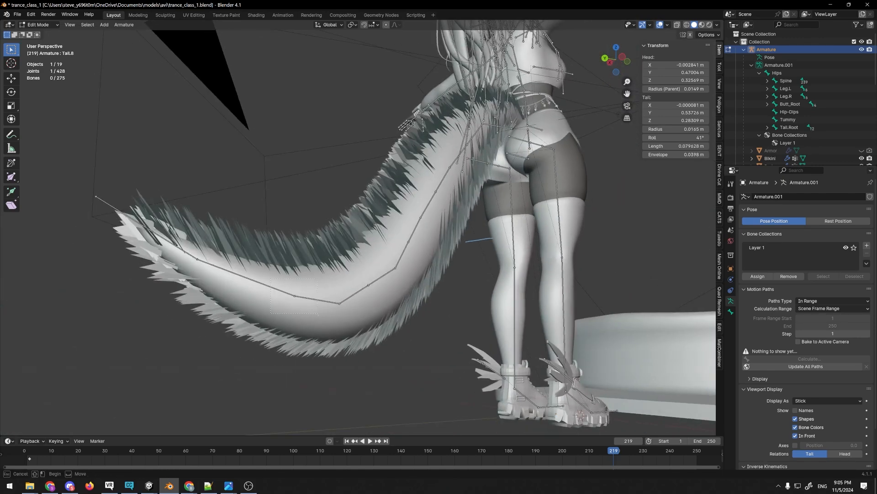
# Dissolve two joints around the lower bend of the tail's bone chain
pyautogui.click(294, 297)
pyautogui.moveTo(295, 297); pyautogui.dragTo(273, 320, button='middle')
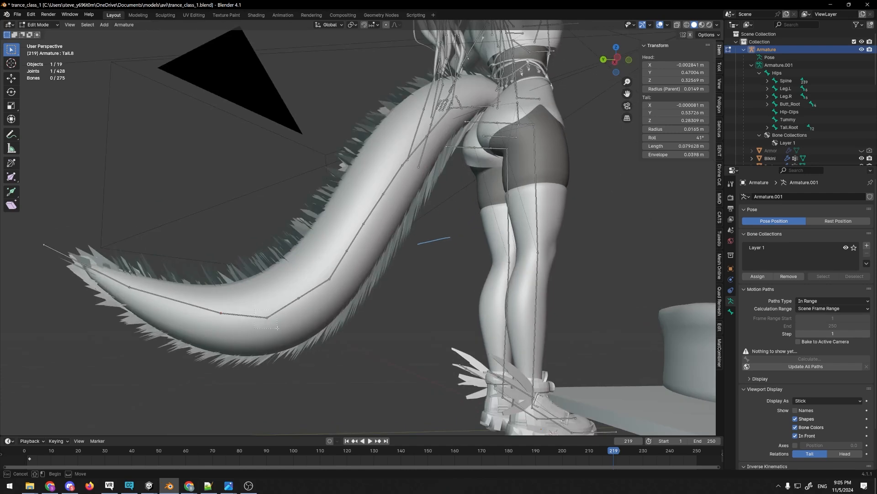
pyautogui.press('x')
pyautogui.click(272, 323)
pyautogui.click(330, 278)
pyautogui.press('x')
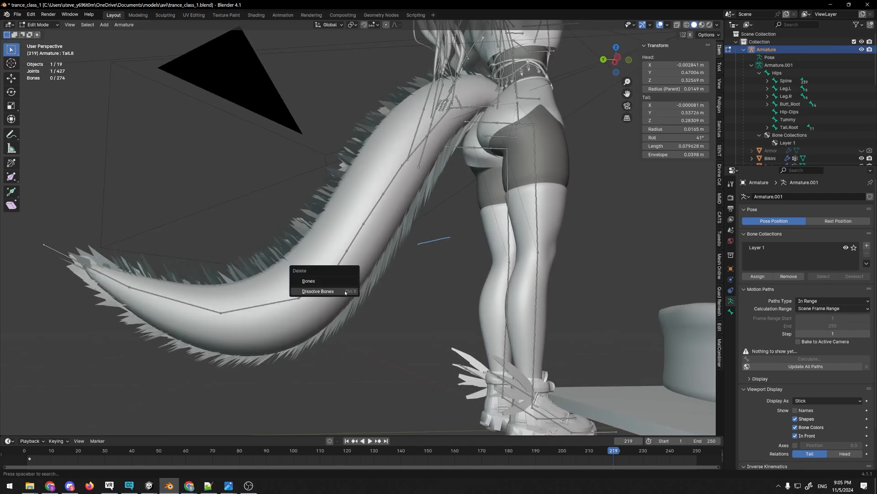
pyautogui.click(327, 291)
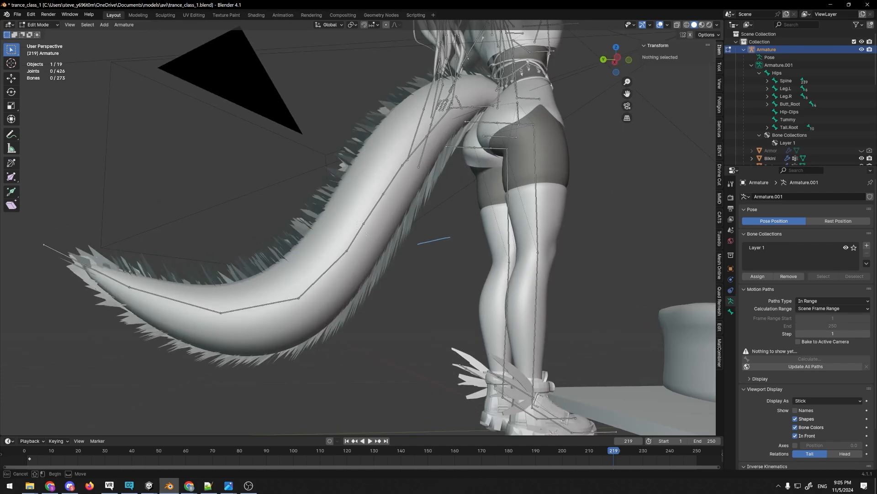
# Dissolve two further bones along the rising upper part of the tail
pyautogui.click(364, 224)
pyautogui.press('x')
pyautogui.click(365, 235)
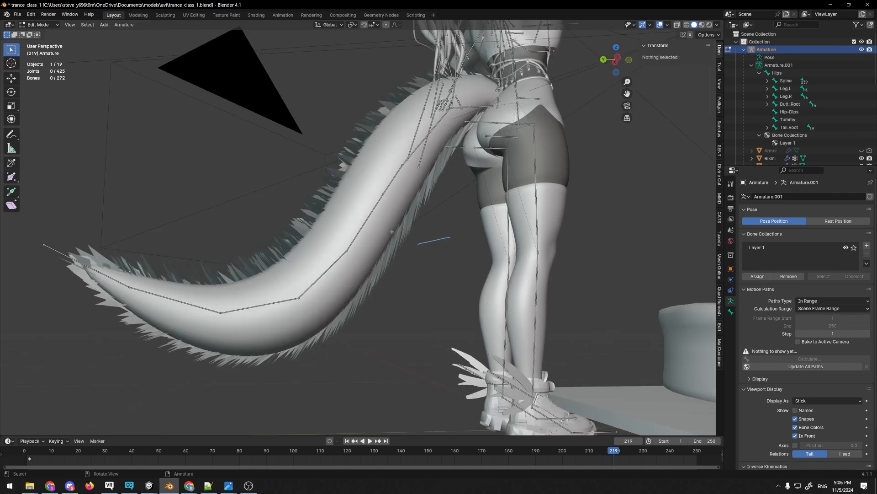
pyautogui.moveTo(395, 233); pyautogui.dragTo(384, 178, button='middle')
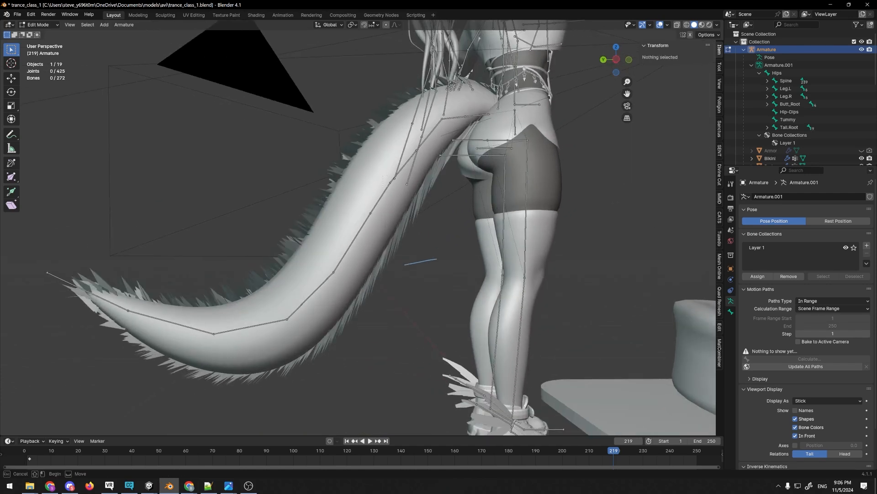
pyautogui.click(389, 187)
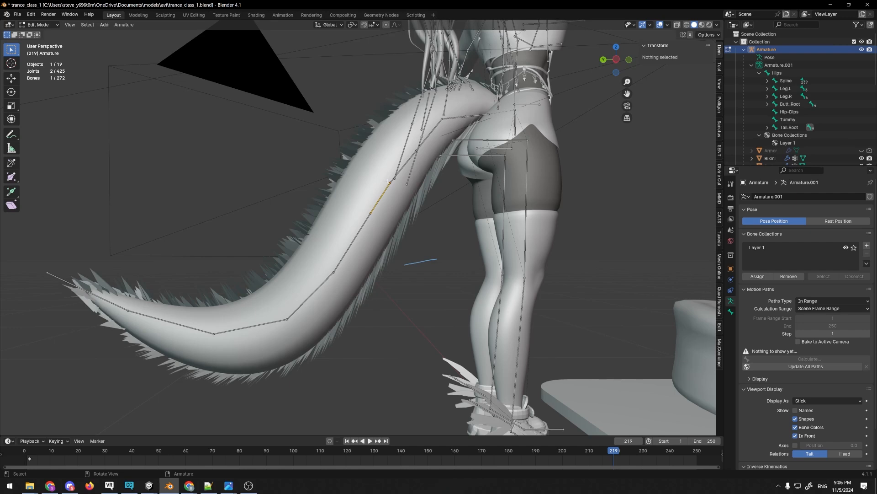
pyautogui.press('x')
pyautogui.click(388, 187)
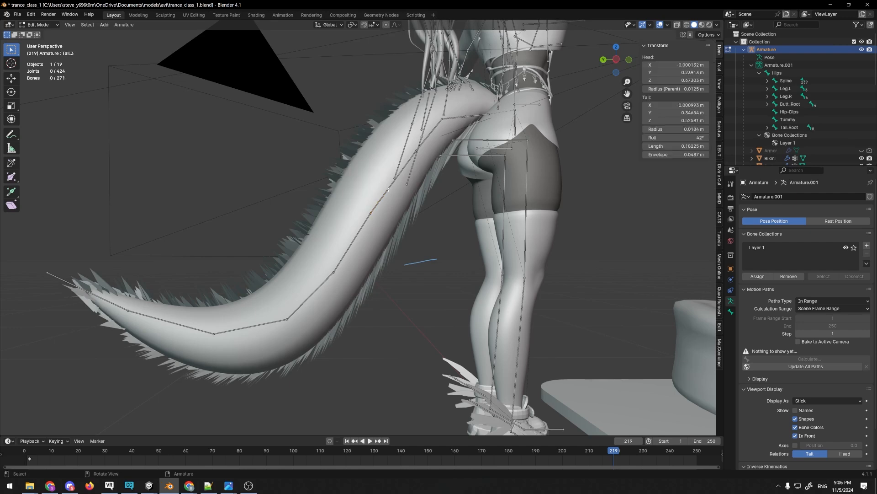
pyautogui.moveTo(388, 187); pyautogui.dragTo(393, 201, button='middle')
# Undo the tail bone dissolves back to the first one beyond the lower bend
pyautogui.hotkey('ctrl', 'z')
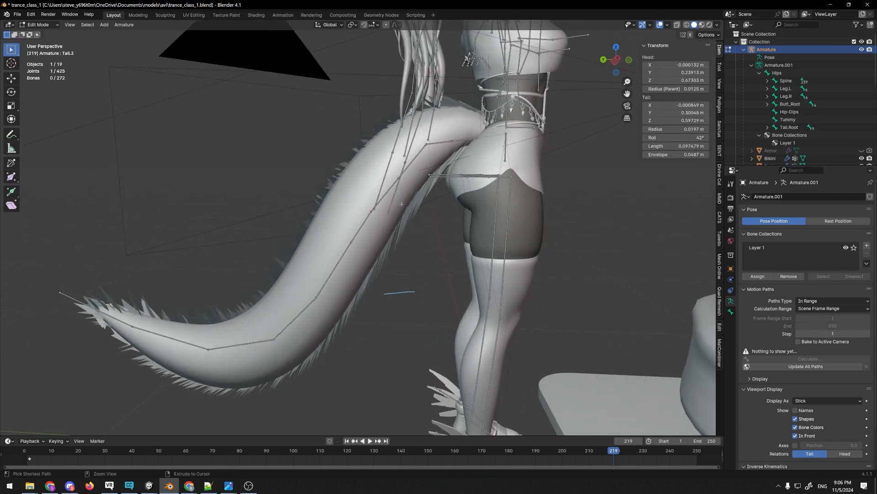
pyautogui.hotkey('ctrl', 'z')
pyautogui.hotkey('ctrl', 'z')
pyautogui.hotkey('ctrl', 'z')
pyautogui.hotkey('ctrl', 'z')
pyautogui.hotkey('ctrl', 'z')
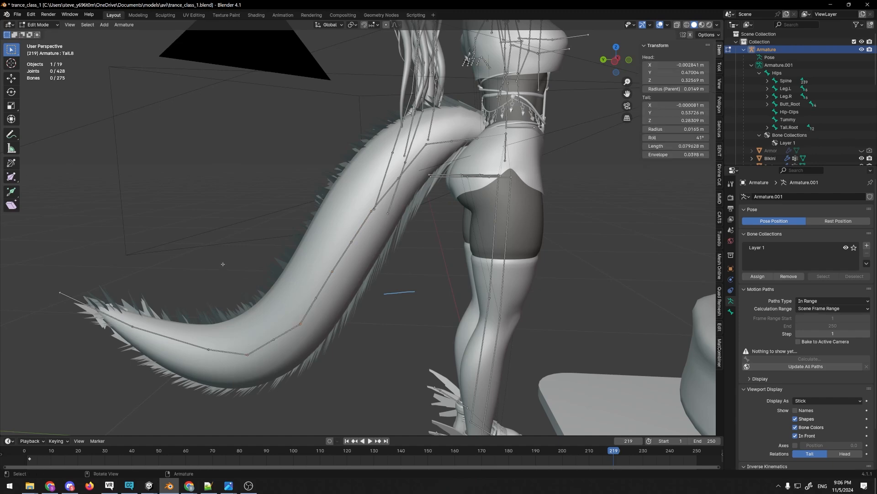
pyautogui.moveTo(223, 262); pyautogui.dragTo(398, 247, button='middle')
pyautogui.hotkey('ctrl', 'z')
# Select the group of hair bones around the avatar's head
pyautogui.scroll(-7, 245, 274)
pyautogui.scroll(3, 294, 249)
pyautogui.scroll(4, 235, 247)
pyautogui.moveTo(226, 108); pyautogui.dragTo(349, 220)
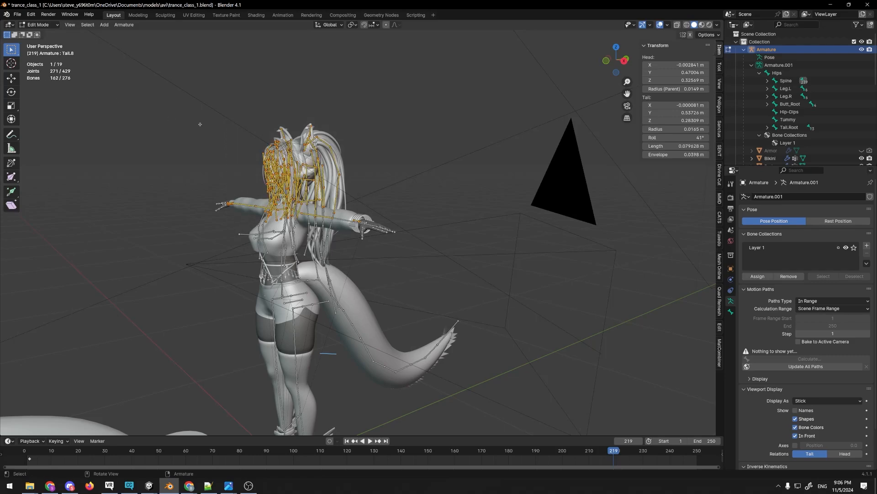
# Clear the selection of the hair bones on the avatar's armature
pyautogui.moveTo(199, 124); pyautogui.dragTo(448, 172, button='middle')
pyautogui.scroll(-4, 449, 171)
pyautogui.click(449, 172)
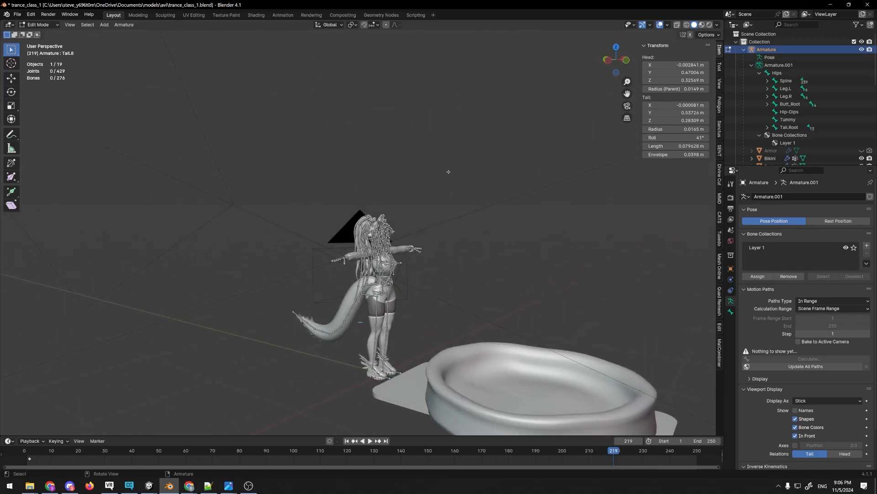
pyautogui.hotkey('alt', 'Tab')
pyautogui.click(269, 104)
pyautogui.moveTo(530, 220); pyautogui.dragTo(507, 241, button='middle')
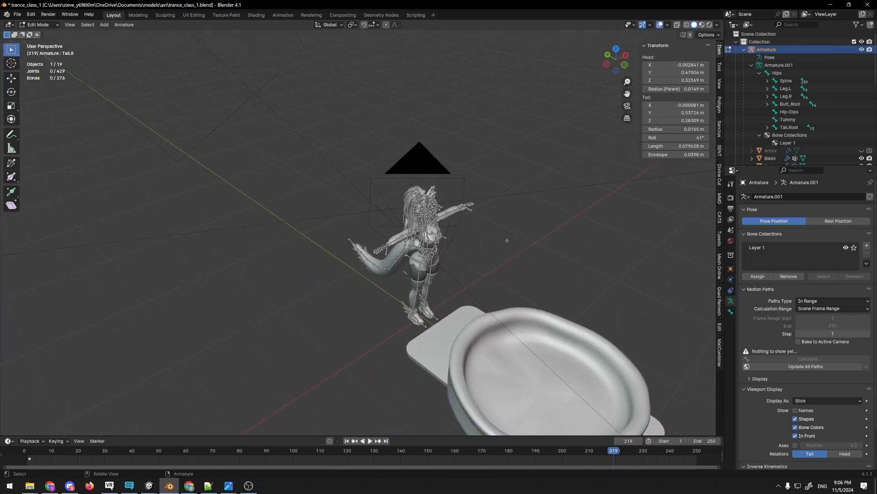
# Extrude an extra bone about 0.028 m long from the tip of the right index finger and select its end joint
pyautogui.scroll(3, 507, 241)
pyautogui.keyDown('shift'); pyautogui.moveTo(434, 280); pyautogui.dragTo(550, 167, button='middle'); pyautogui.keyUp('shift')
pyautogui.scroll(3, 425, 188)
pyautogui.moveTo(425, 188); pyautogui.dragTo(381, 247, button='middle')
pyautogui.scroll(3, 379, 252)
pyautogui.keyDown('shift'); pyautogui.moveTo(580, 195); pyautogui.dragTo(464, 222, button='middle'); pyautogui.keyUp('shift')
pyautogui.click(370, 243)
pyautogui.press('e')
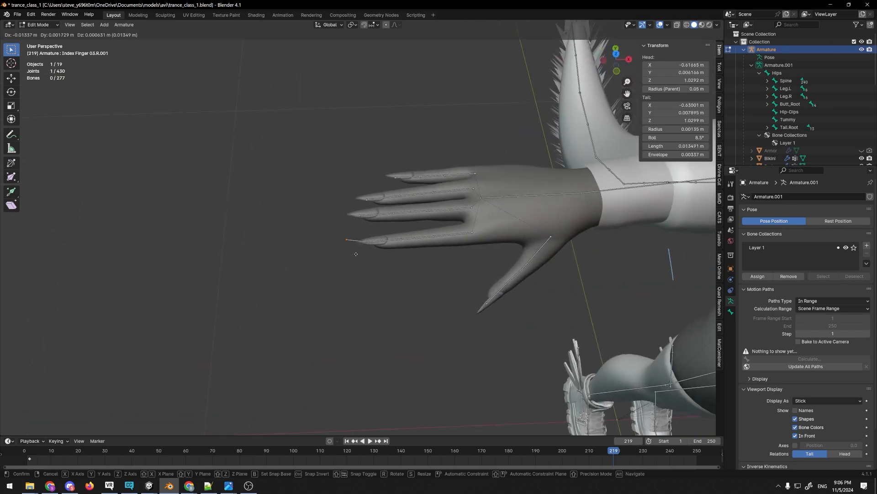
pyautogui.click(330, 254)
pyautogui.click(460, 313)
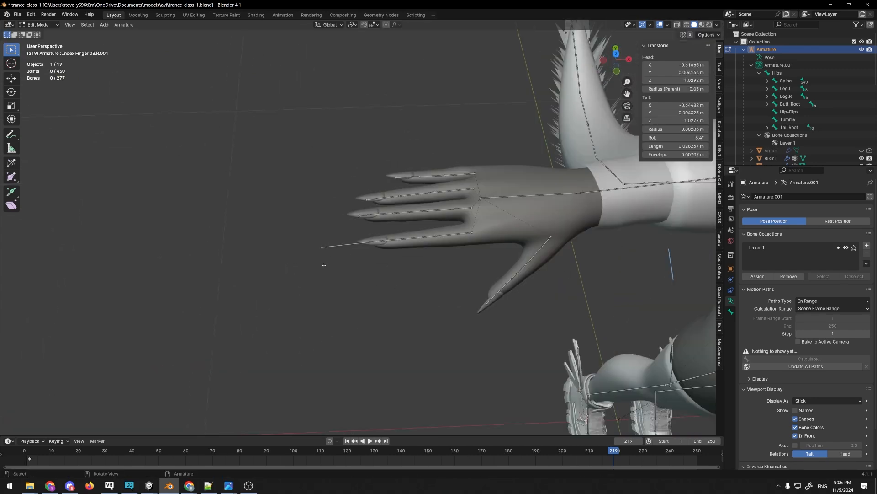
pyautogui.click(345, 243)
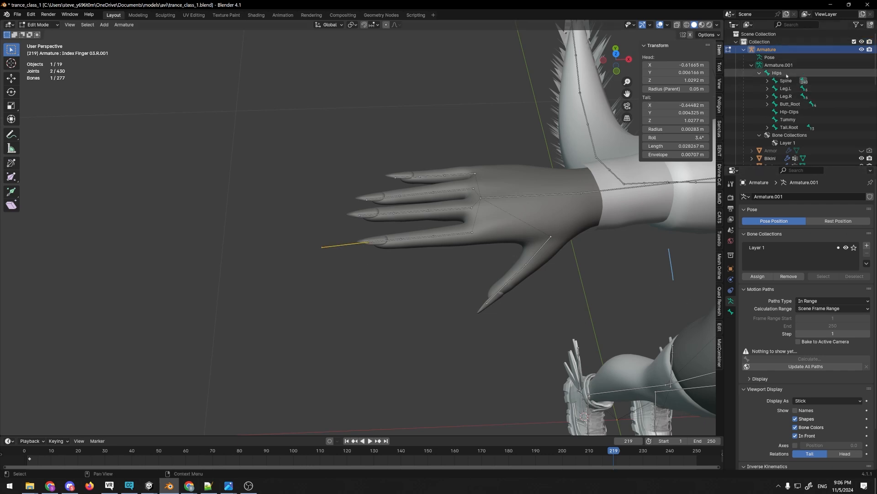
pyautogui.moveTo(310, 235); pyautogui.dragTo(340, 268)
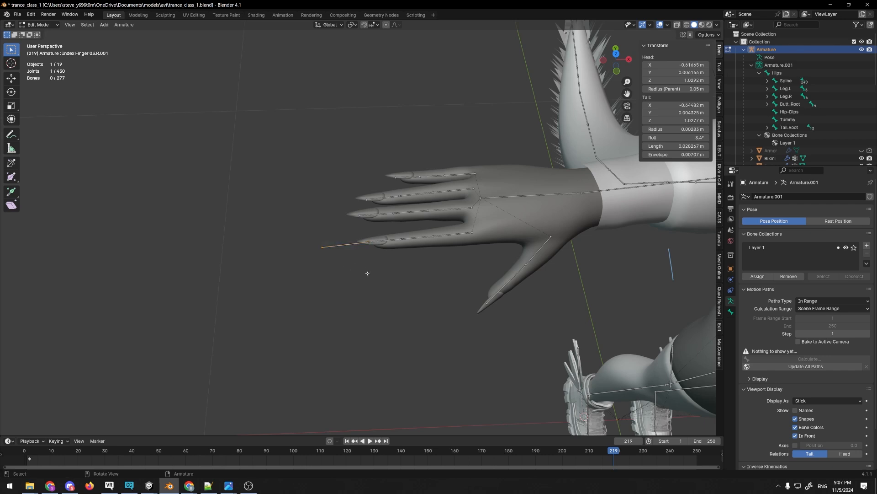
# Examine the Armature options in the CATS FBX export settings, including Add Leaf Bones, and close the dialog without exporting
pyautogui.click(719, 215)
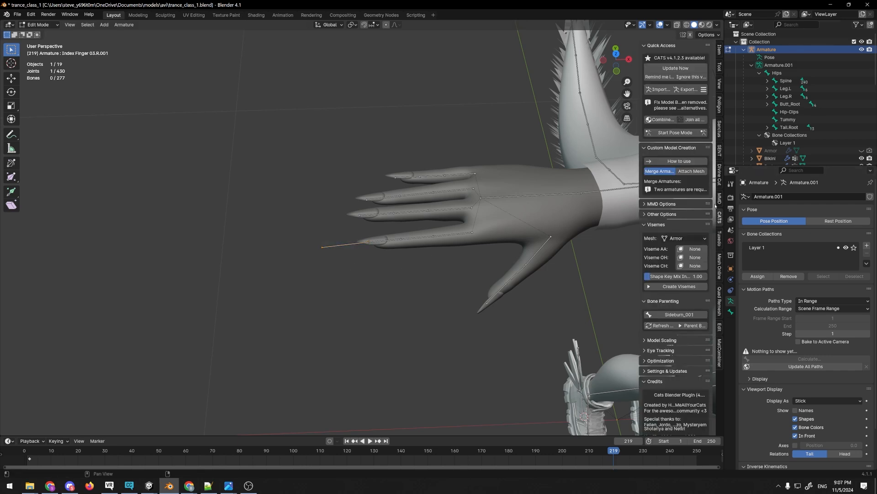
pyautogui.click(684, 90)
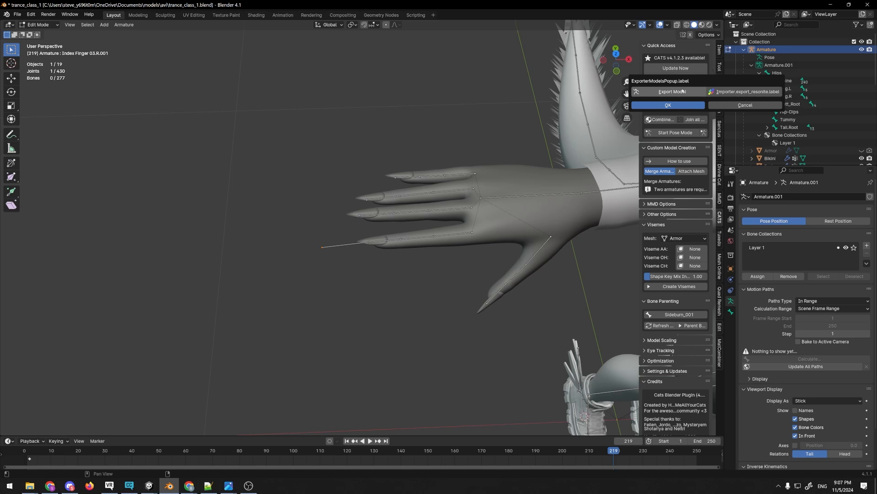
pyautogui.click(643, 104)
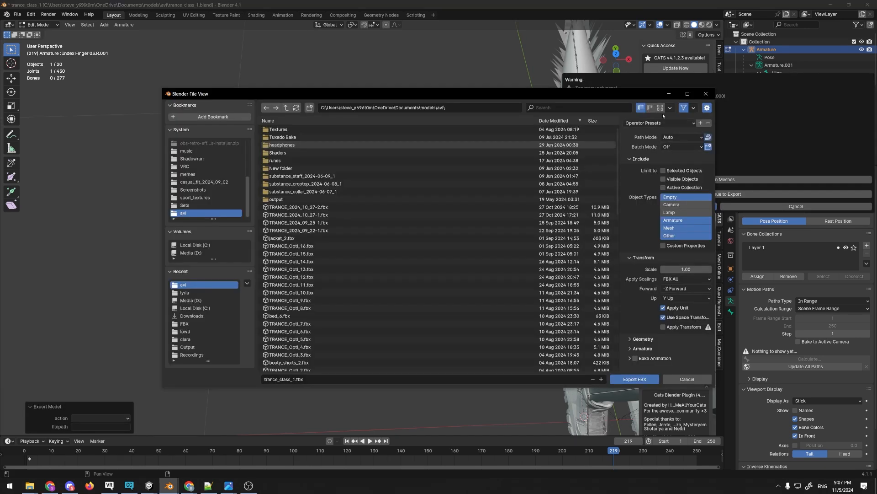
pyautogui.click(17, 14)
pyautogui.moveTo(31, 124)
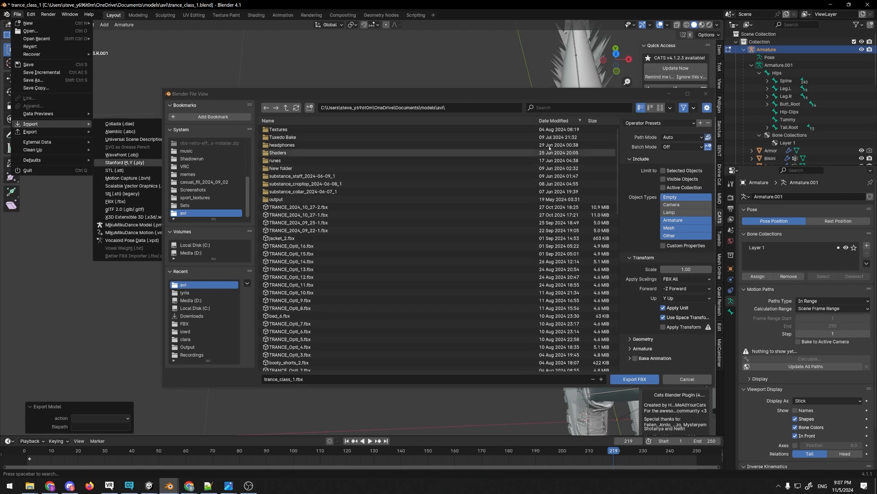
pyautogui.click(643, 349)
pyautogui.scroll(-2, 672, 357)
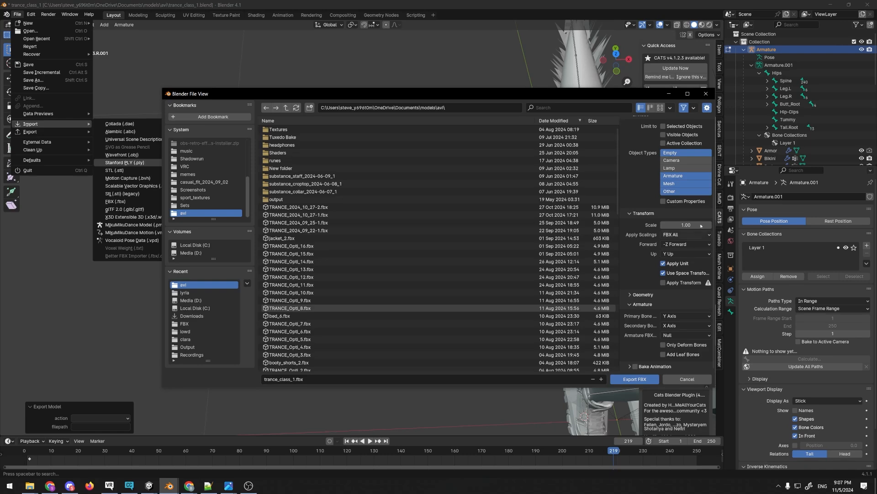
pyautogui.click(706, 94)
# Delete the extra bone beyond the right index fingertip
pyautogui.moveTo(333, 237); pyautogui.dragTo(311, 255)
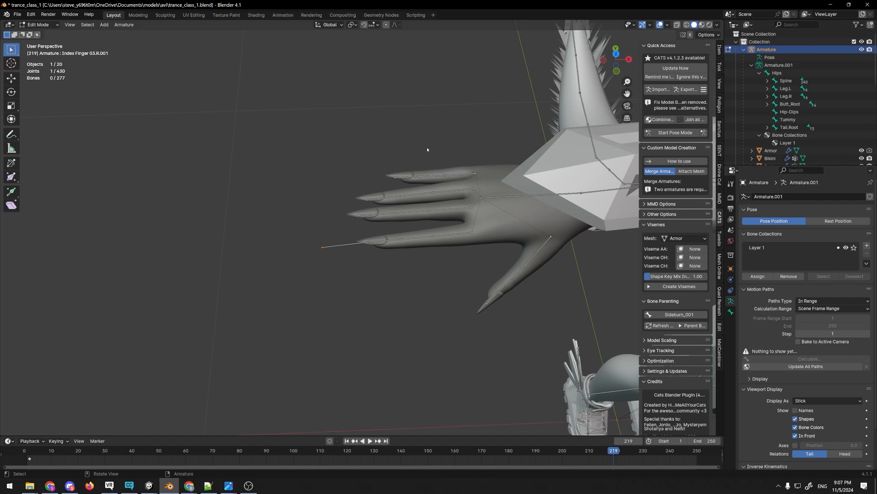
pyautogui.press('x')
pyautogui.click(380, 136)
pyautogui.scroll(-3, 374, 137)
pyautogui.scroll(6, 333, 223)
pyautogui.click(321, 265)
pyautogui.press('x')
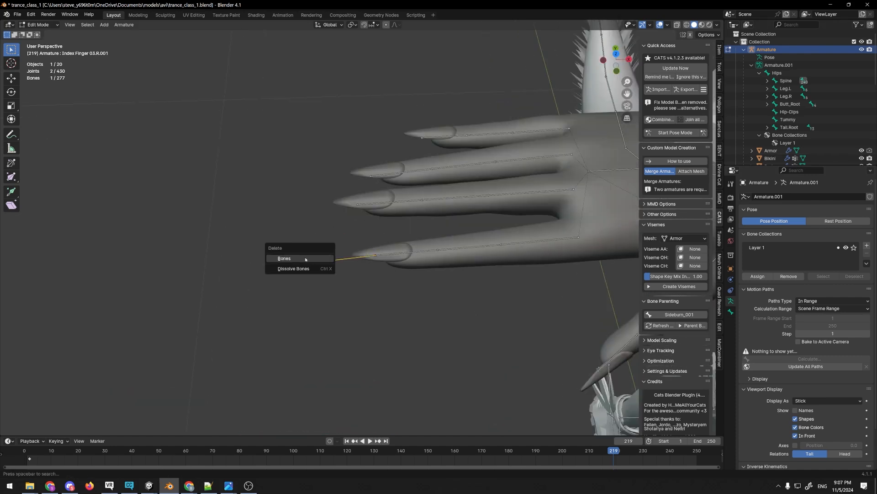
pyautogui.click(306, 259)
pyautogui.scroll(-8, 337, 239)
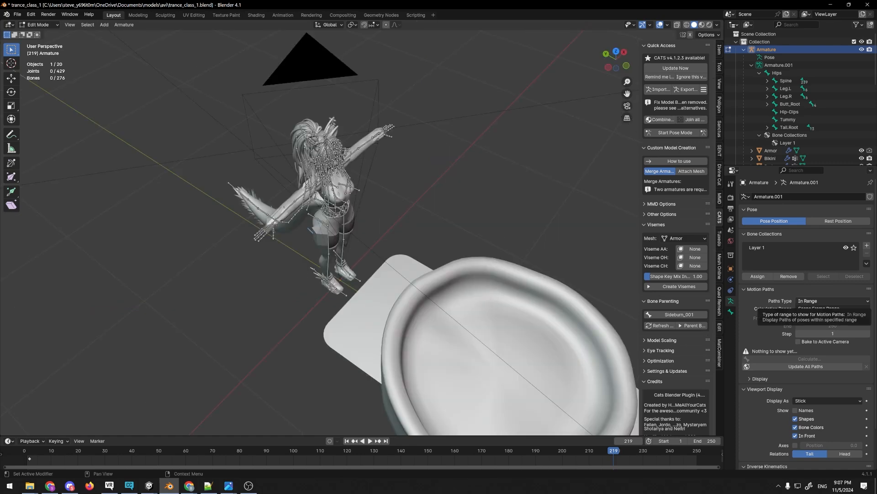
# Switch to the VRChat performance ranks page in the browser and examine the limits for PhysBones Components and Affected Transforms
pyautogui.hotkey('alt', 'Tab')
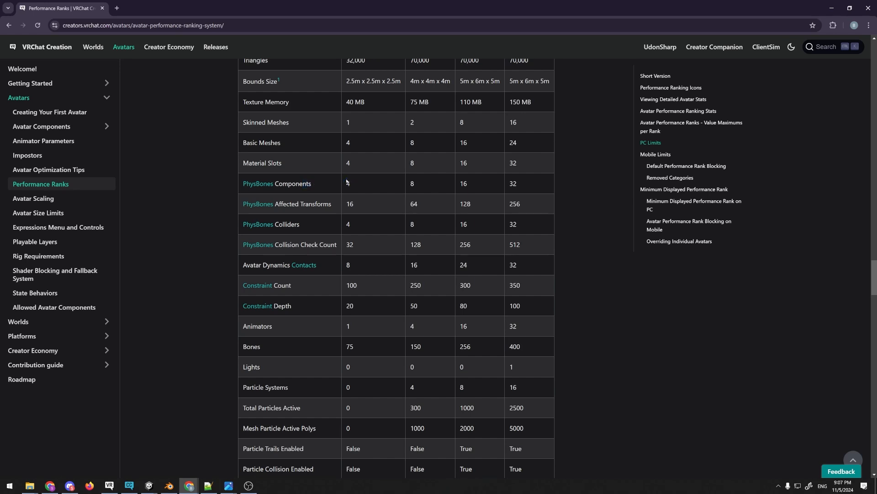
pyautogui.moveTo(332, 204); pyautogui.dragTo(327, 246)
pyautogui.click(339, 199)
pyautogui.hotkey('alt', 'Left')
pyautogui.hotkey('alt', 'Tab')
pyautogui.hotkey('alt', 'Tab')
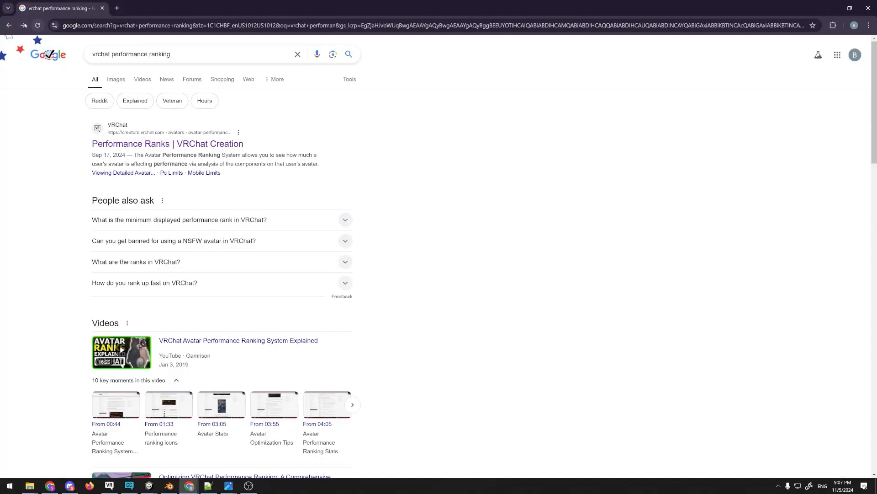
pyautogui.hotkey('alt', 'Right')
pyautogui.moveTo(351, 184); pyautogui.dragTo(342, 183)
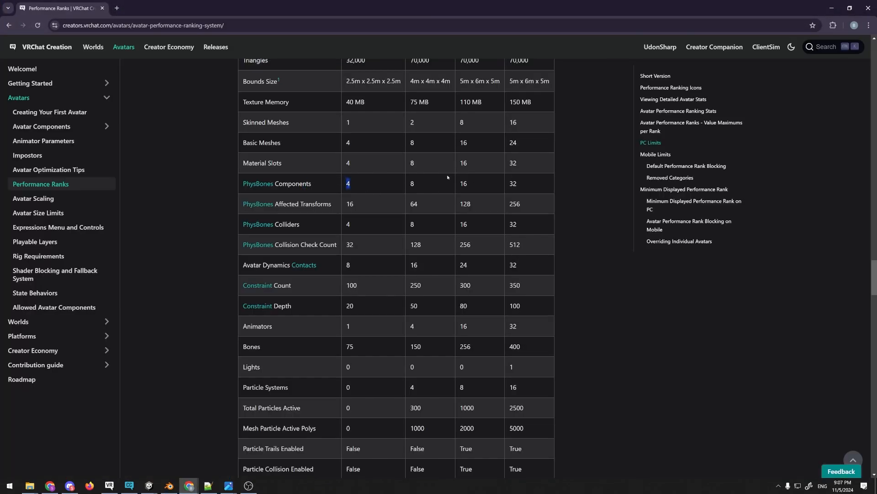
pyautogui.doubleClick(312, 184)
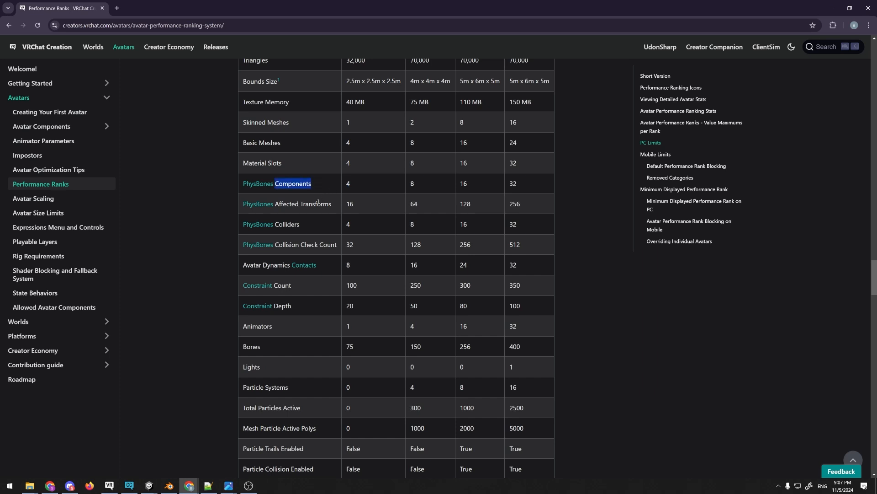
pyautogui.doubleClick(308, 205)
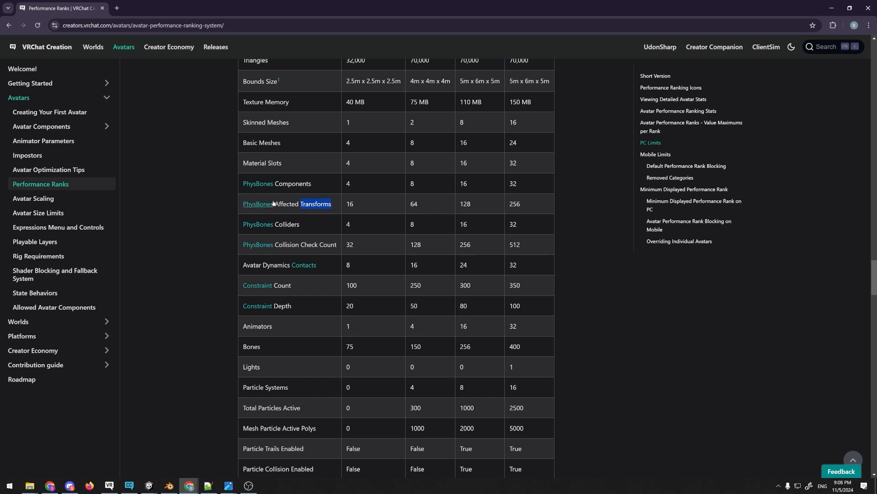
pyautogui.moveTo(275, 205); pyautogui.dragTo(365, 204)
pyautogui.doubleClick(472, 204)
# Examine the PhysBones Colliders and Collision Check Count rows in the PC limits table
pyautogui.doubleClick(286, 224)
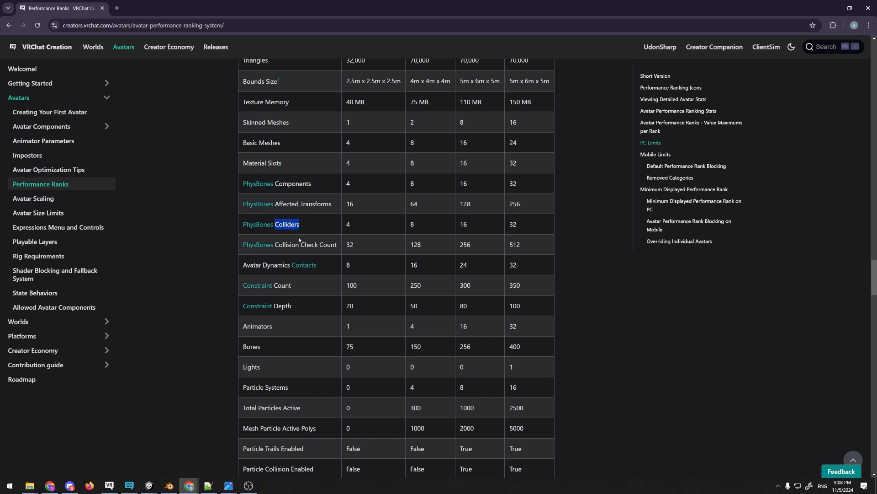
pyautogui.doubleClick(475, 226)
pyautogui.doubleClick(294, 226)
pyautogui.moveTo(470, 224); pyautogui.dragTo(459, 225)
pyautogui.moveTo(276, 245); pyautogui.dragTo(337, 247)
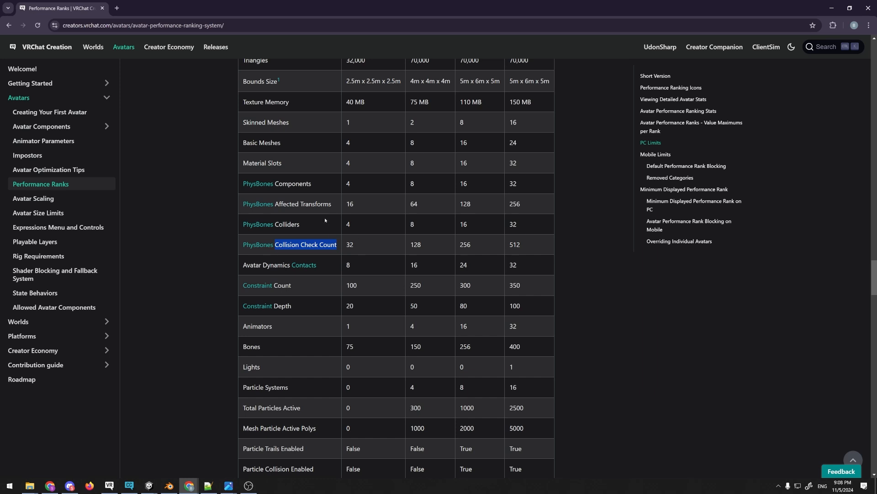
pyautogui.moveTo(332, 205); pyautogui.dragTo(303, 226)
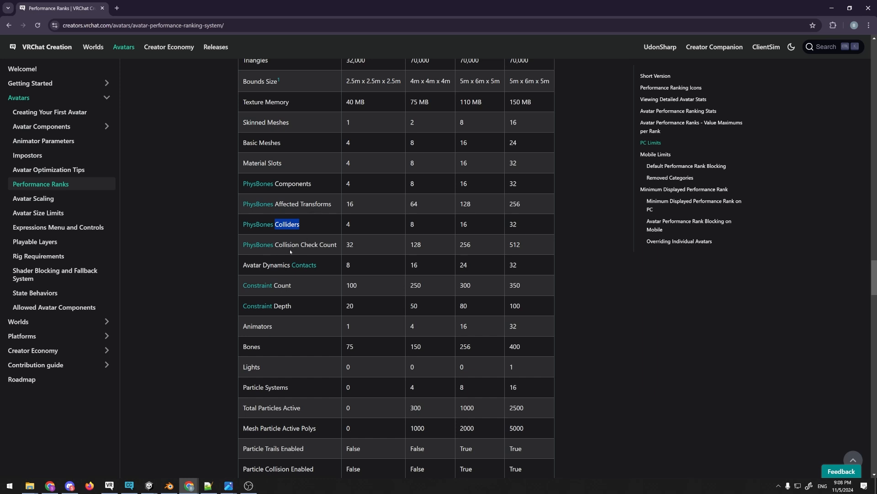
pyautogui.moveTo(275, 246); pyautogui.dragTo(339, 245)
# Examine the Bounds Size row in the PC limits table
pyautogui.click(586, 246)
pyautogui.scroll(3, 457, 220)
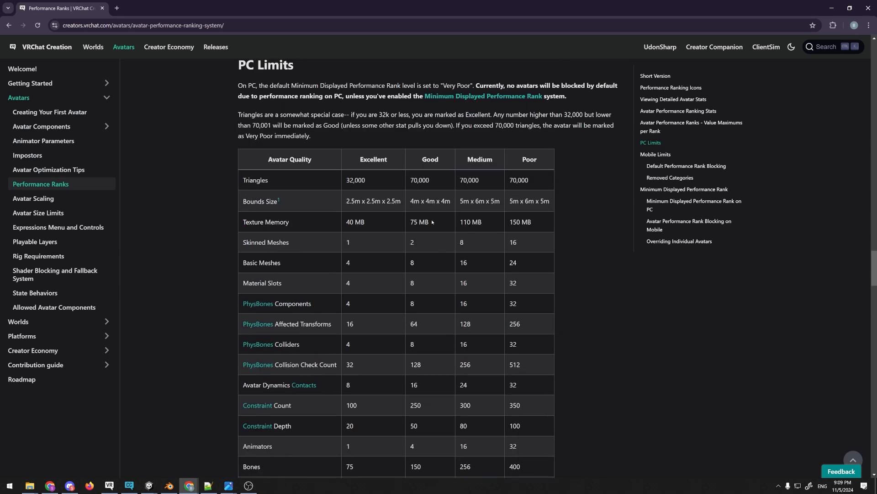
pyautogui.tripleClick(287, 196)
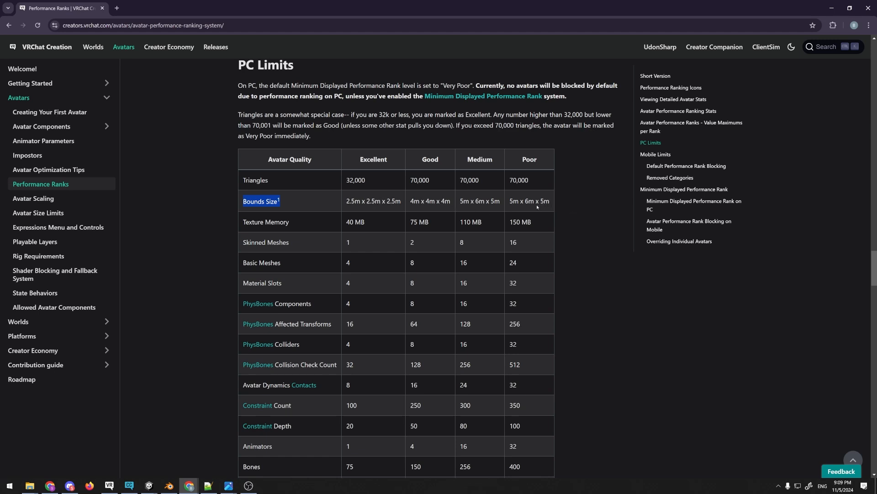
# Switch to Blender, unhide TheTemple object, leave armature editing and select the temple model
pyautogui.hotkey('alt', 'Tab')
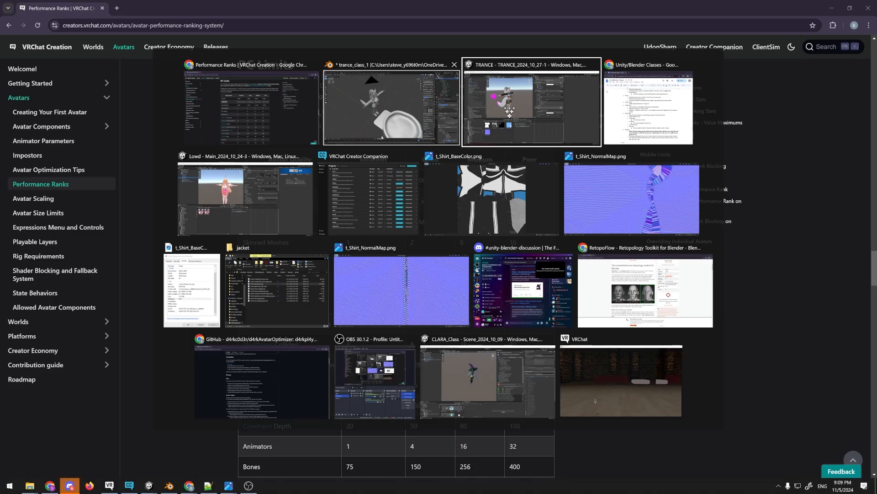
pyautogui.scroll(-10, 845, 114)
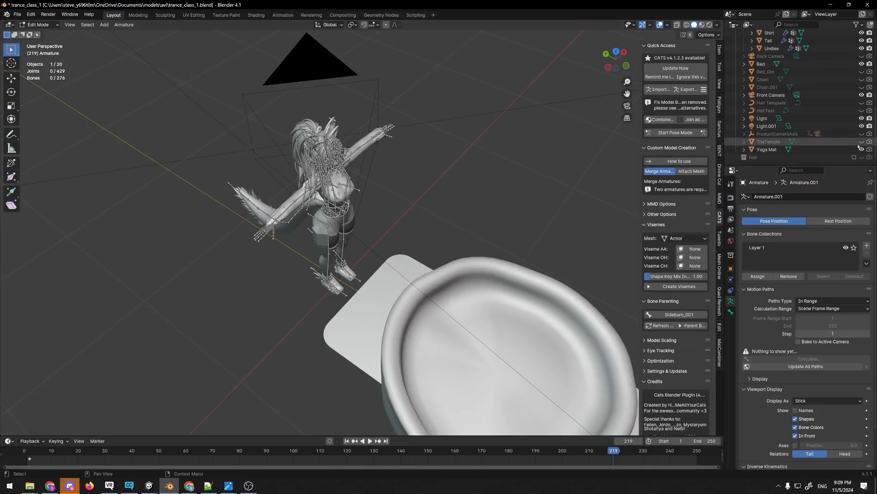
pyautogui.click(862, 142)
pyautogui.scroll(-4, 583, 161)
pyautogui.moveTo(347, 210); pyautogui.dragTo(487, 144, button='middle')
pyautogui.press('Tab')
pyautogui.click(452, 167)
pyautogui.scroll(-3, 453, 167)
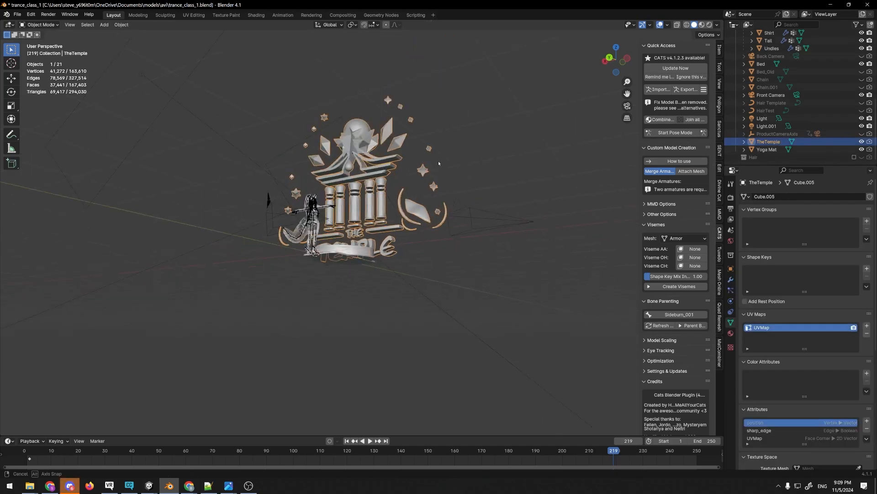
pyautogui.moveTo(450, 167); pyautogui.dragTo(412, 189, button='middle')
# Check the Poor rank's bounds size limit in the browser and compare it with the temple model's extent in Blender
pyautogui.hotkey('alt', 'Tab')
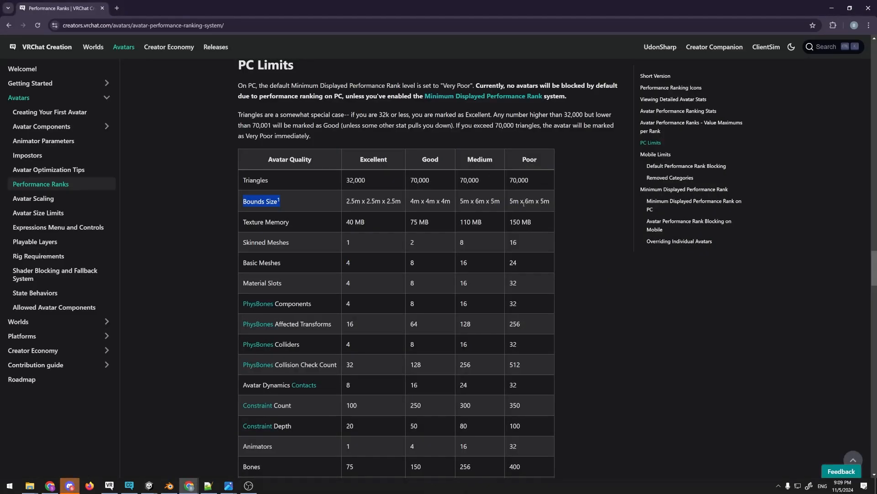
pyautogui.tripleClick(535, 211)
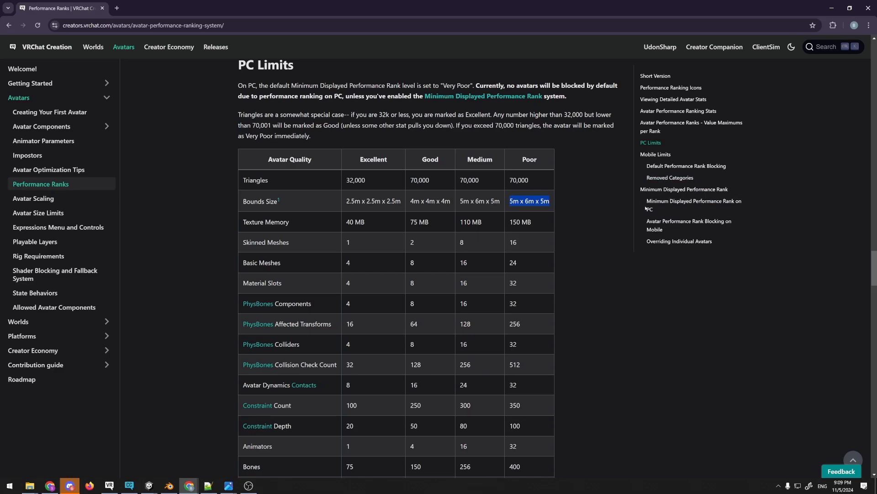
pyautogui.hotkey('alt', 'Tab')
pyautogui.moveTo(530, 198); pyautogui.dragTo(511, 194, button='middle')
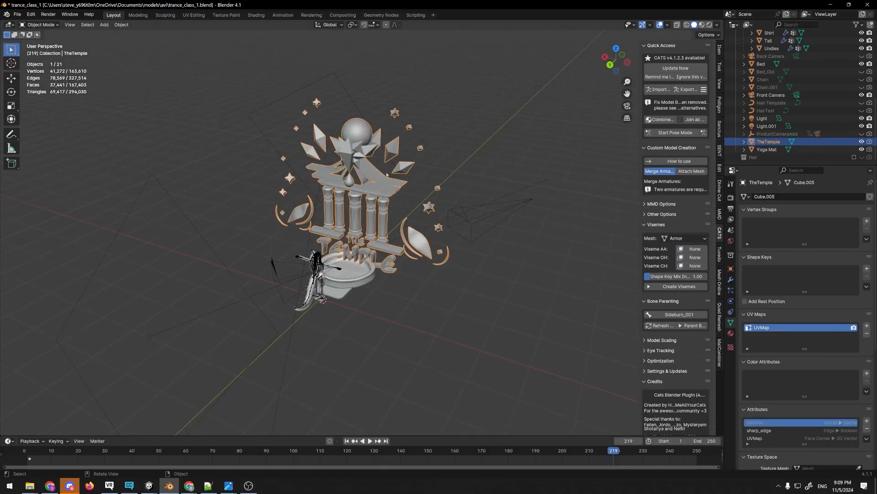
pyautogui.moveTo(395, 174); pyautogui.dragTo(564, 142, button='middle')
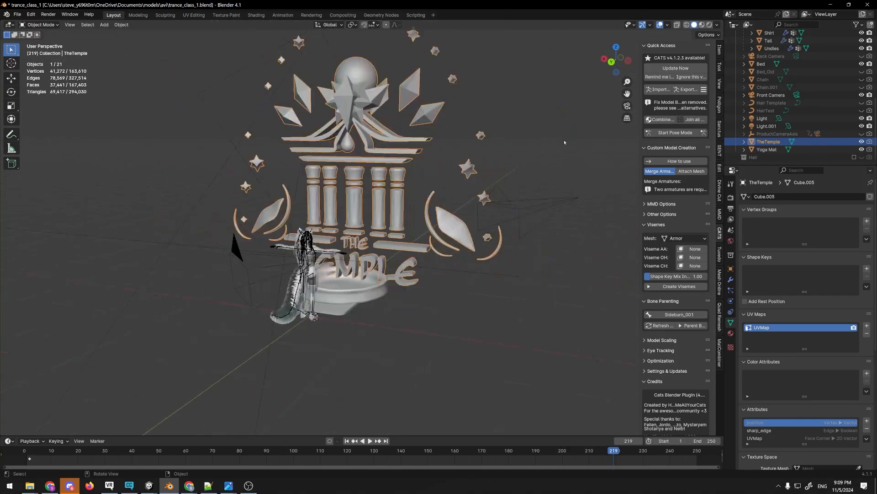
# Scale TheTemple down to 0.163 and move it 1.8691 m along Y to the avatar
pyautogui.press('s')
pyautogui.click(427, 194)
pyautogui.moveTo(427, 194); pyautogui.dragTo(384, 211, button='middle')
pyautogui.press('g')
pyautogui.press('x')
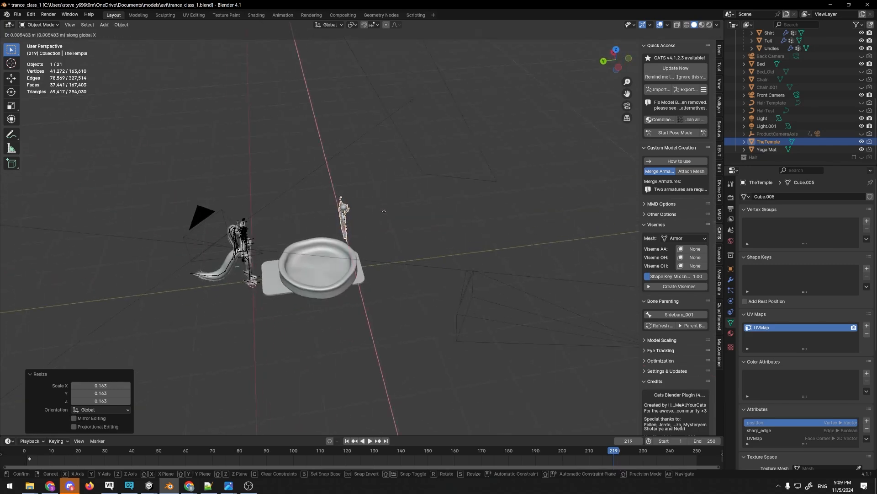
pyautogui.press('y')
pyautogui.click(276, 219)
# Lower TheTemple by 0.28038 m on Z and move it -1.9818 m along Y, out in front of the avatar
pyautogui.moveTo(277, 220); pyautogui.dragTo(376, 164, button='middle')
pyautogui.scroll(4, 410, 160)
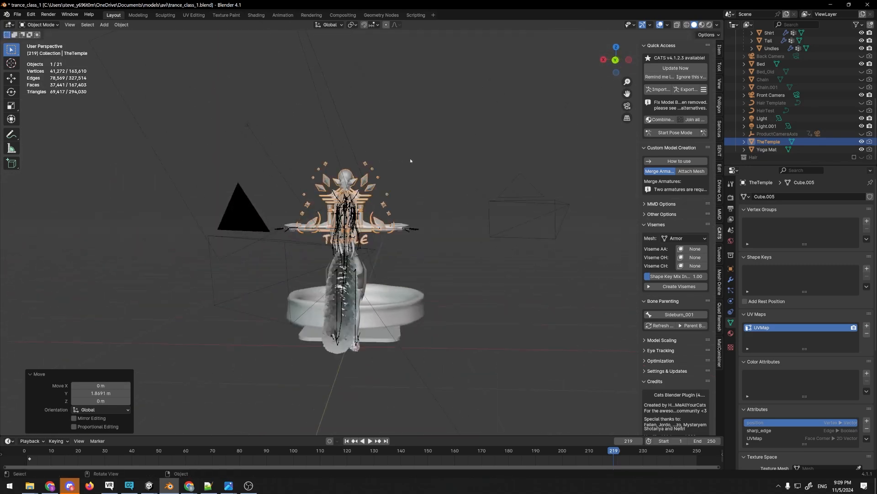
pyautogui.press('g')
pyautogui.press('z')
pyautogui.click(495, 173)
pyautogui.moveTo(495, 172); pyautogui.dragTo(382, 201, button='middle')
pyautogui.press('g')
pyautogui.press('y')
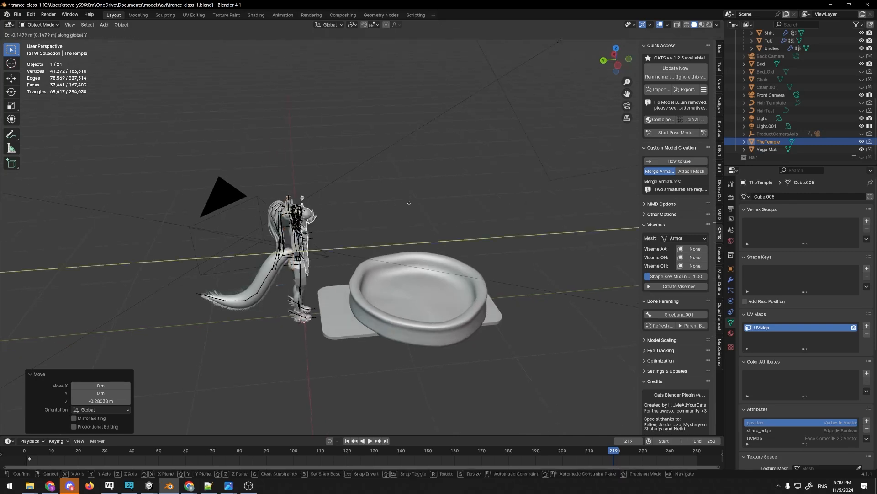
pyautogui.click(566, 188)
# Scale TheTemple up until it towers over the avatar, and deselect it
pyautogui.moveTo(567, 188); pyautogui.dragTo(493, 200, button='middle')
pyautogui.scroll(-3, 502, 195)
pyautogui.press('s')
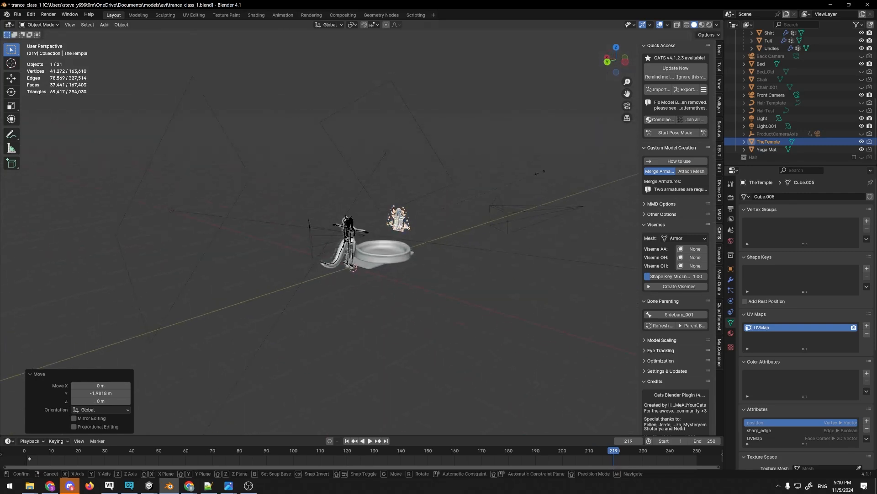
pyautogui.click(501, 146)
pyautogui.scroll(-1, 501, 147)
pyautogui.click(503, 145)
pyautogui.moveTo(521, 131); pyautogui.dragTo(529, 120, button='middle')
pyautogui.keyDown('shift'); pyautogui.moveTo(469, 80); pyautogui.dragTo(421, 107, button='middle'); pyautogui.keyUp('shift')
pyautogui.scroll(3, 348, 170)
pyautogui.scroll(2, 397, 93)
pyautogui.scroll(-3, 370, 165)
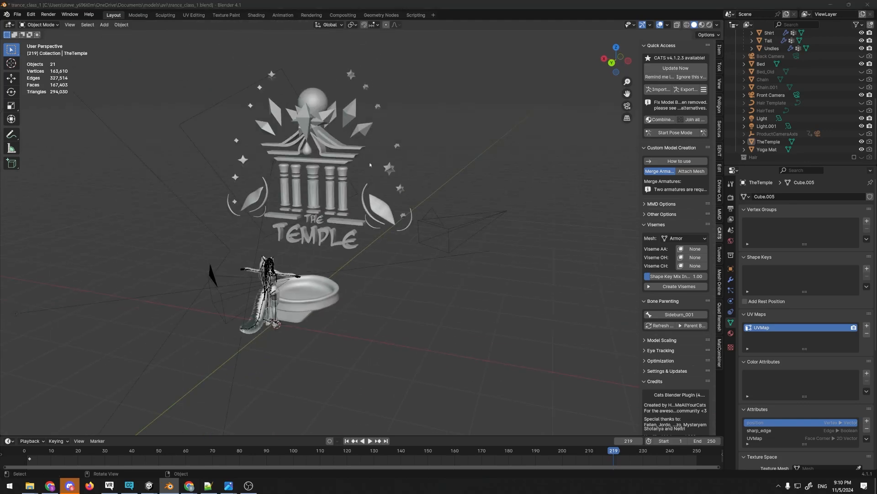
# Switch to the browser and review the PC limits for Bounds Size and Avatar Dynamics Contacts
pyautogui.hotkey('alt', 'Tab')
pyautogui.tripleClick(295, 204)
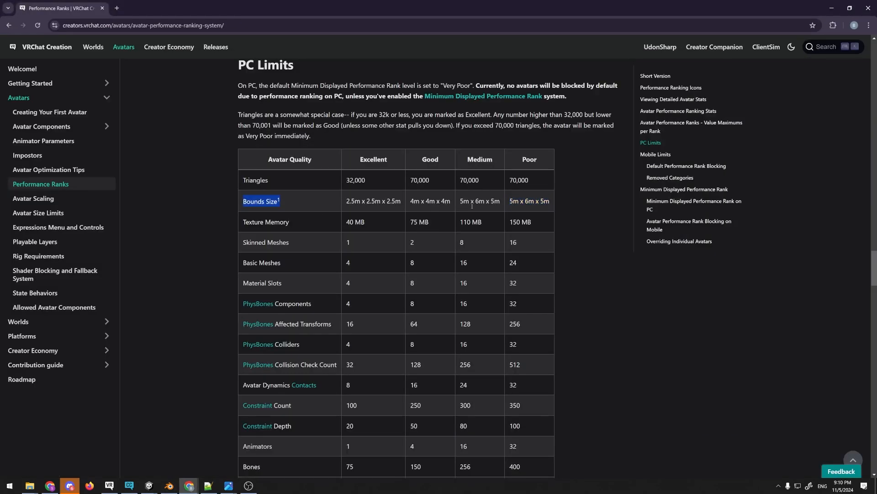
pyautogui.scroll(-1, 304, 162)
pyautogui.scroll(-3, 304, 170)
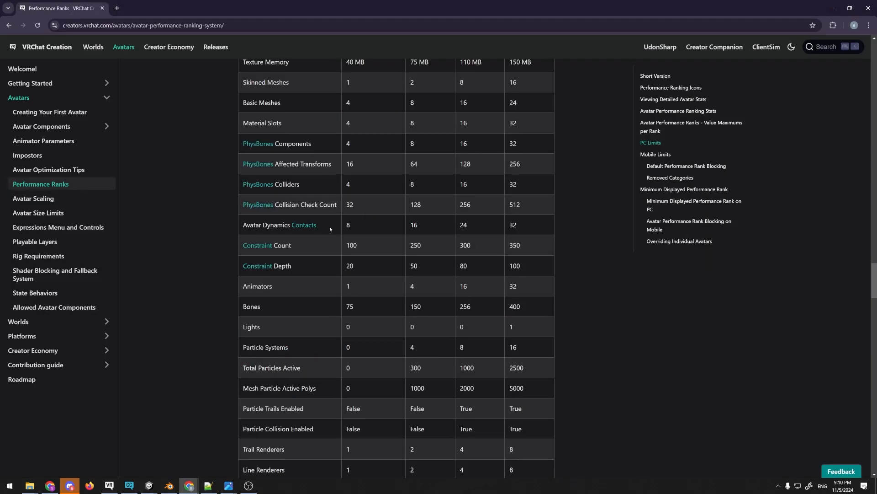
pyautogui.moveTo(324, 226); pyautogui.dragTo(243, 222)
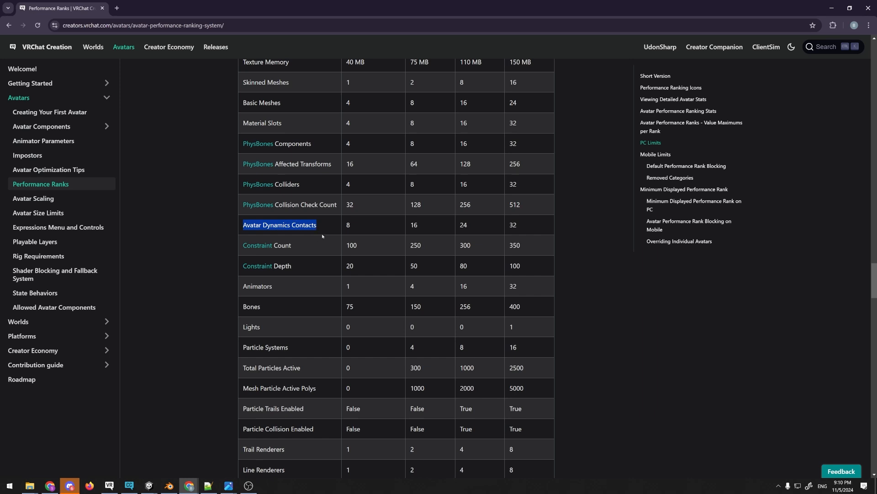
pyautogui.click(322, 246)
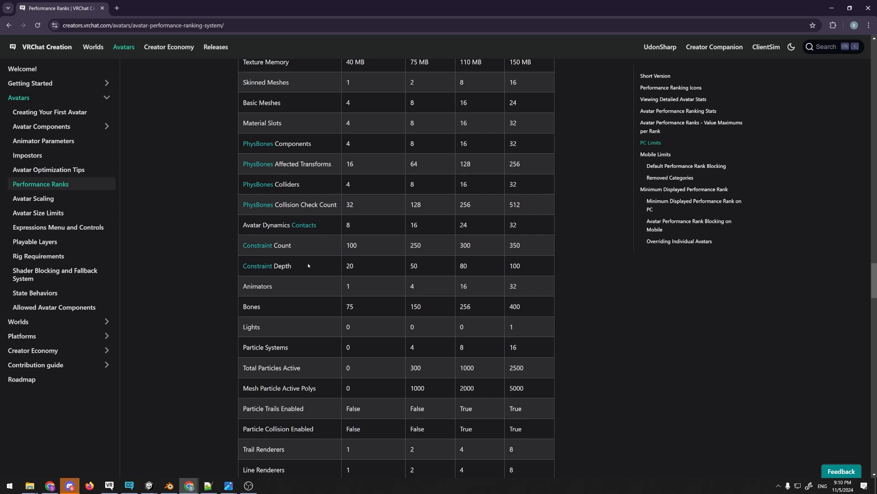
# Review the Bones, Animators and Lights rows of the PC limits table, including the Poor rank's light limit
pyautogui.scroll(-3, 297, 247)
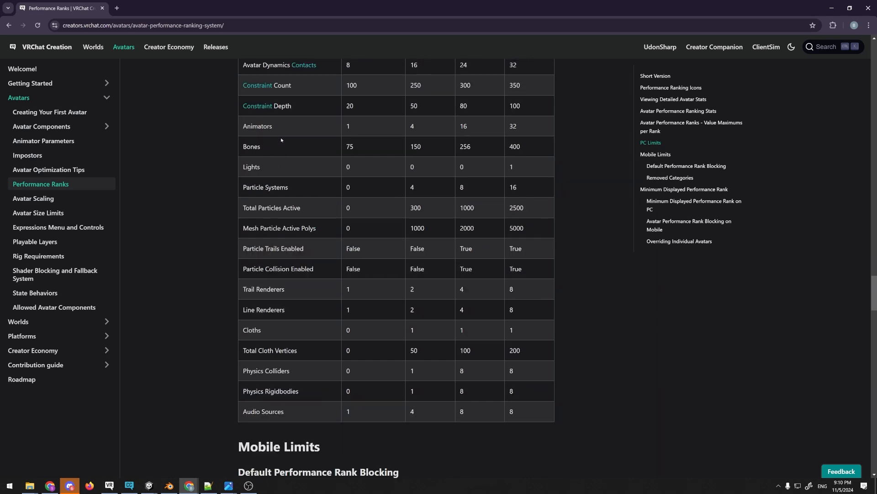
pyautogui.doubleClick(252, 146)
pyautogui.doubleClick(244, 126)
pyautogui.scroll(-1, 351, 147)
pyautogui.doubleClick(251, 126)
pyautogui.scroll(3, 490, 280)
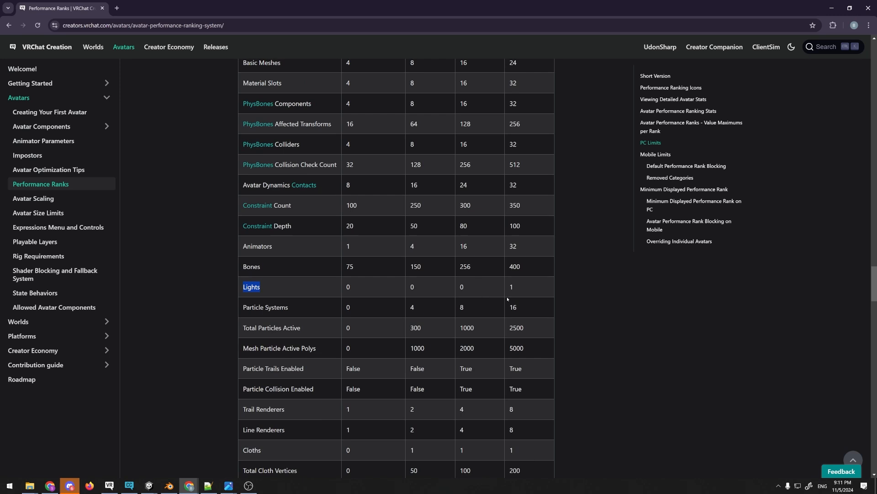
pyautogui.scroll(3, 493, 315)
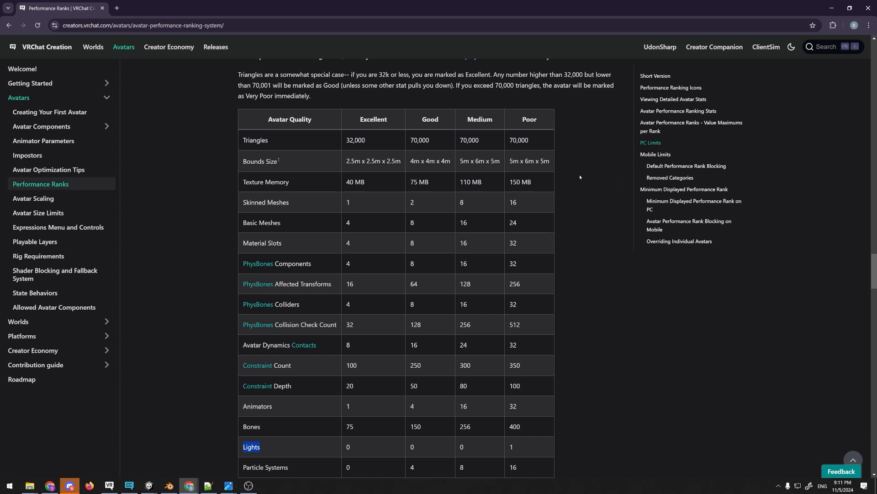
pyautogui.scroll(-3, 489, 207)
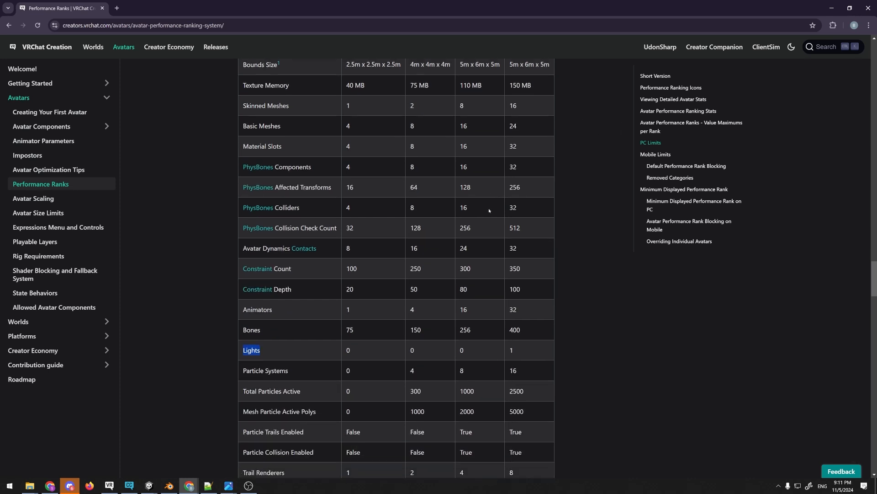
pyautogui.scroll(2, 528, 291)
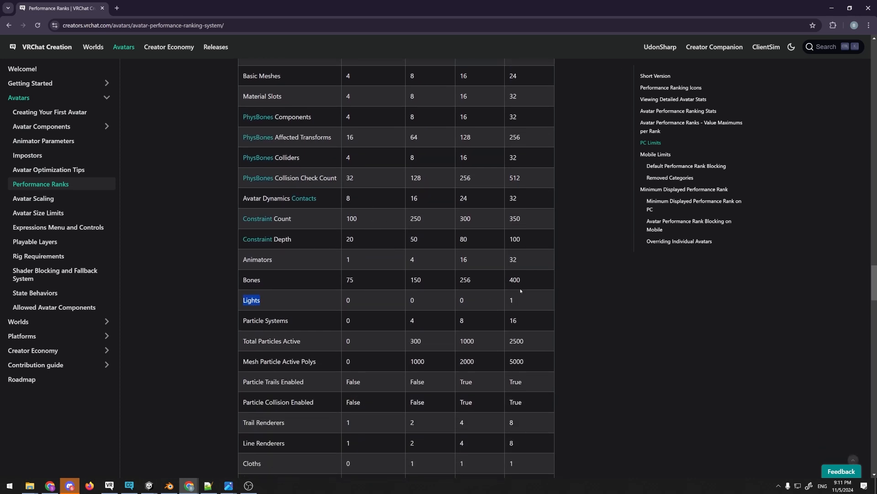
pyautogui.doubleClick(511, 367)
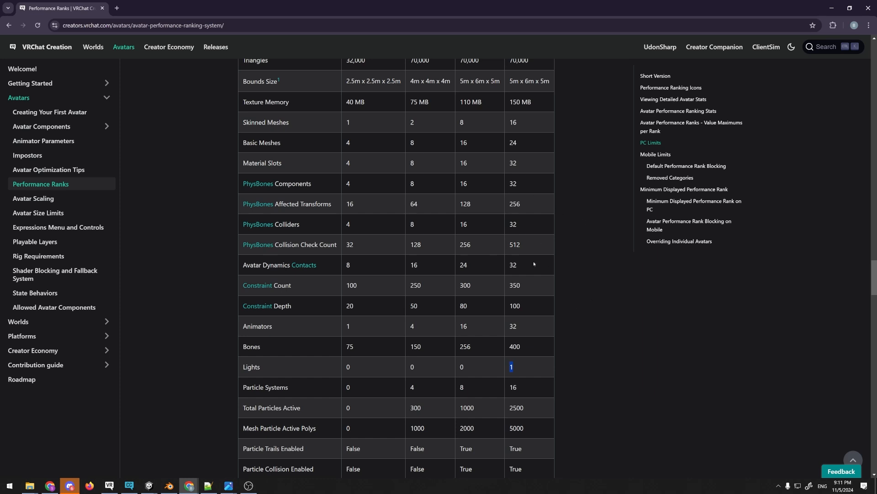
# Examine the Particle Systems and Total Particles Active limits in the PC limits table
pyautogui.scroll(-1, 595, 293)
pyautogui.scroll(-2, 589, 295)
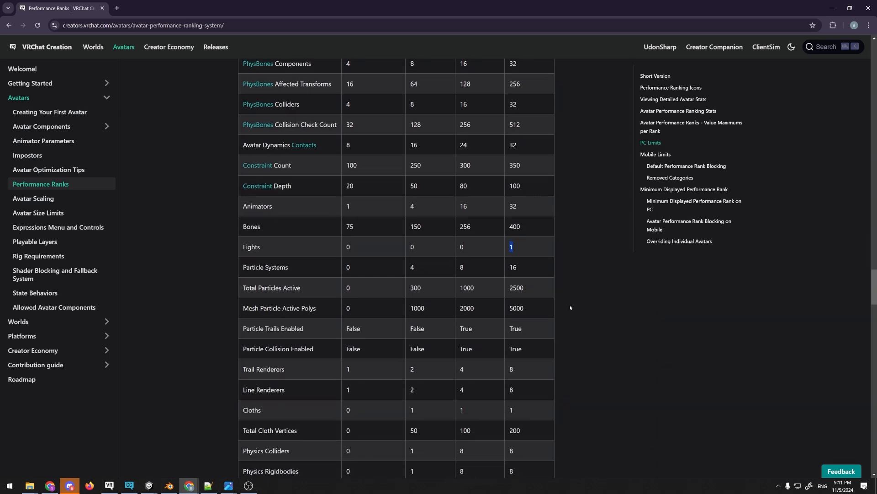
pyautogui.scroll(-3, 574, 271)
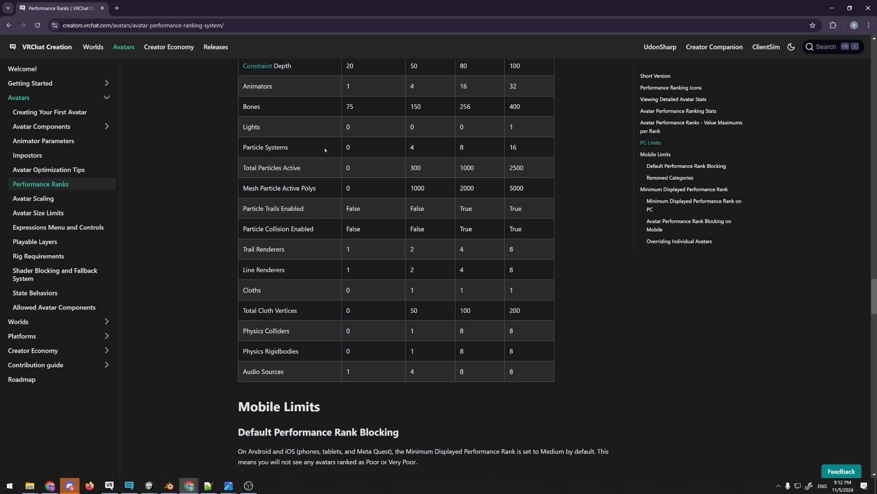
pyautogui.moveTo(315, 169); pyautogui.dragTo(357, 171)
pyautogui.moveTo(257, 487)
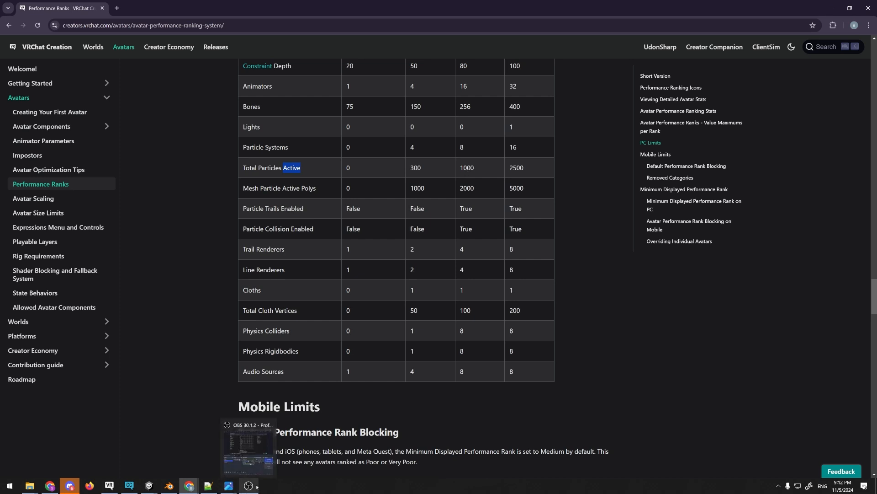
pyautogui.click(300, 178)
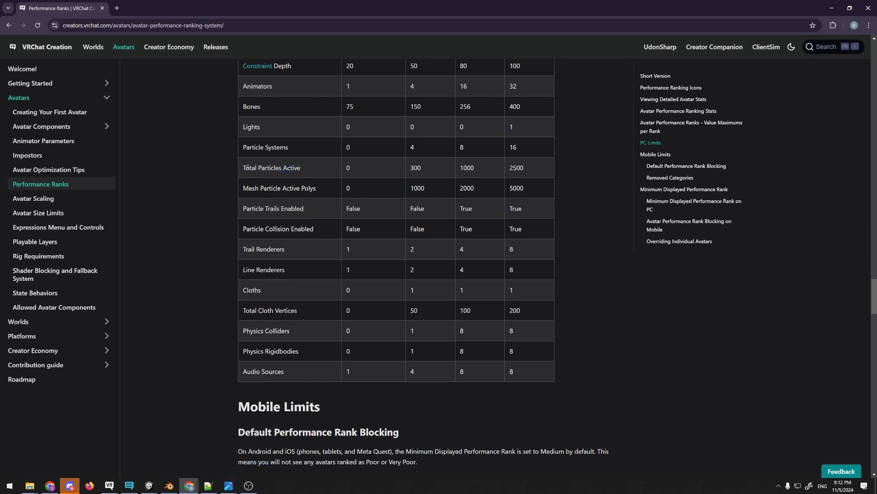
pyautogui.moveTo(243, 167); pyautogui.dragTo(302, 166)
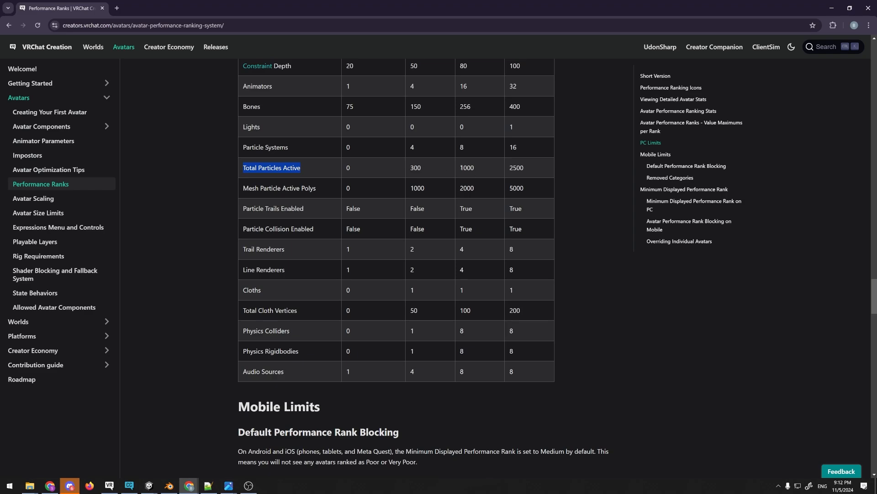
# Switch to Unity, expand the avatar's Colliders and ParticlesTrails objects, and inspect Left Foot Trail
pyautogui.hotkey('alt', 'Tab')
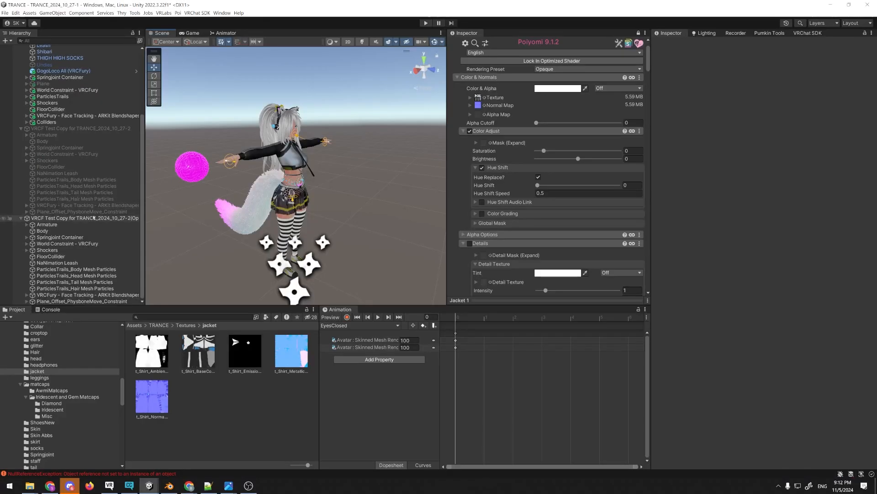
pyautogui.scroll(2, 94, 218)
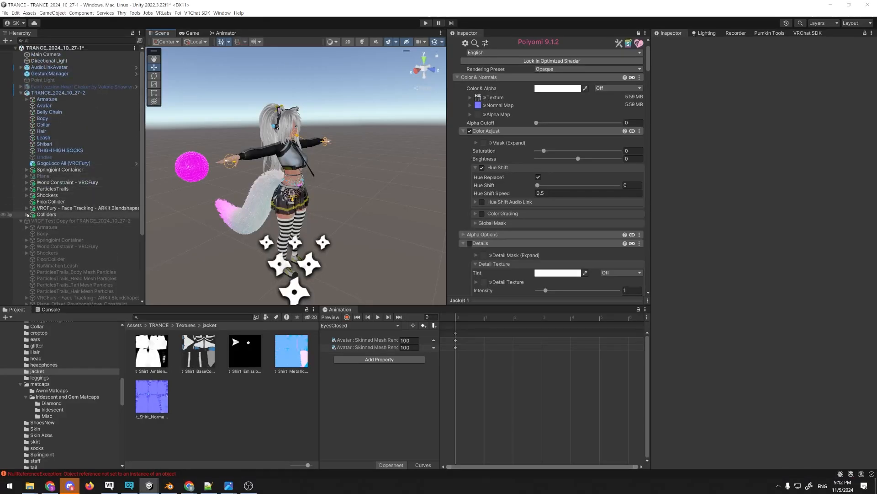
pyautogui.click(27, 214)
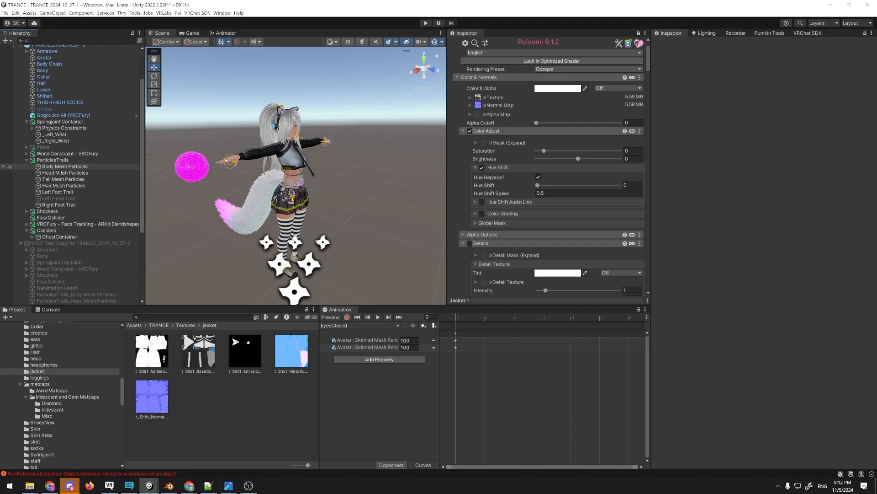
pyautogui.click(65, 193)
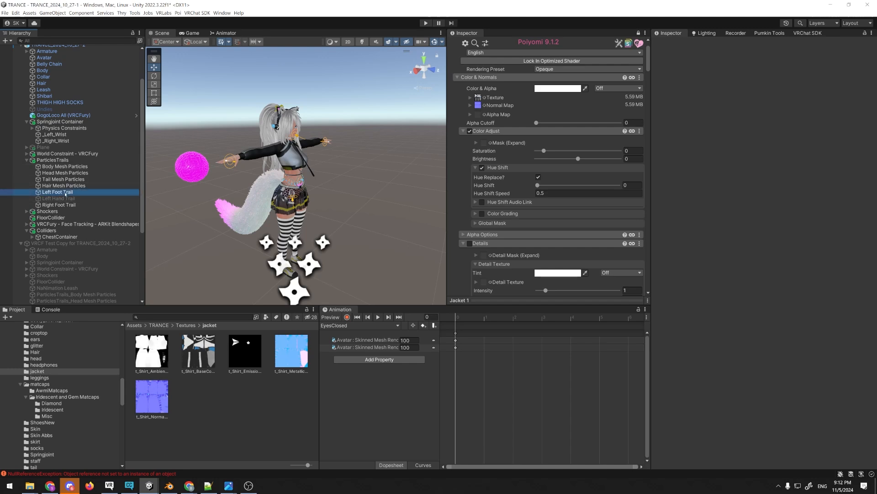
pyautogui.scroll(-3, 594, 160)
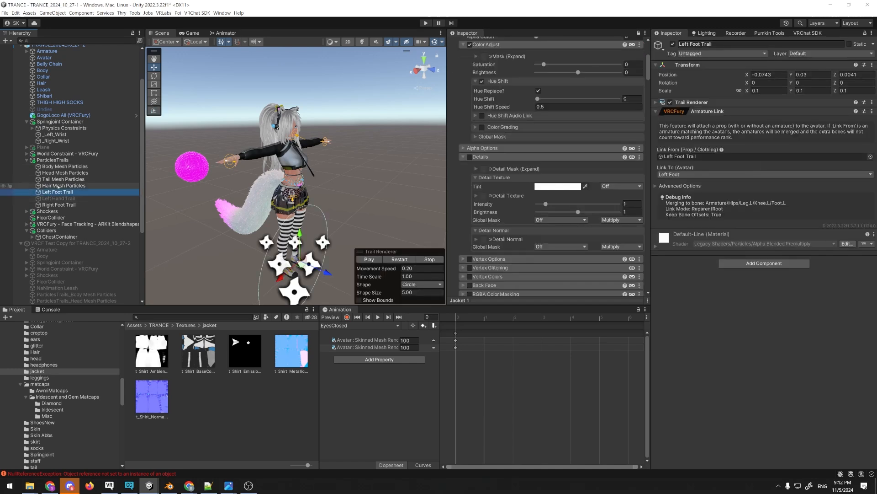
# Inspect the Max Particles setting in the particle system of Body Mesh Particles
pyautogui.click(68, 168)
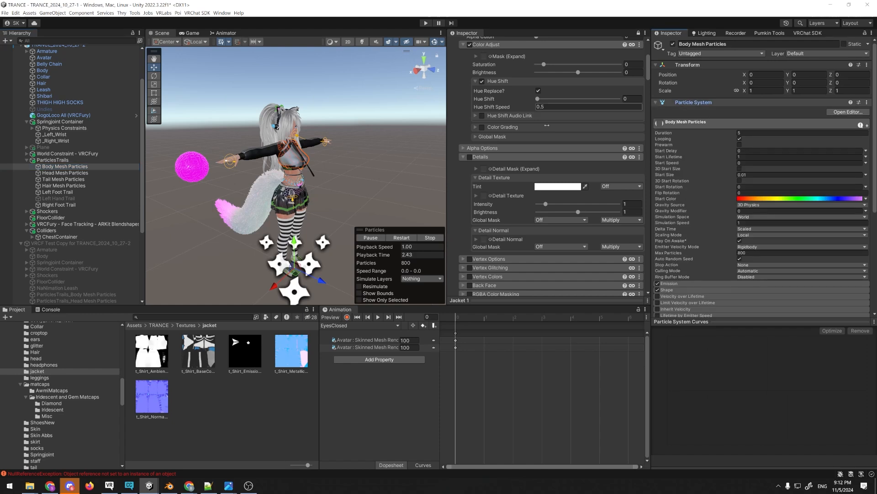
pyautogui.scroll(-1, 729, 163)
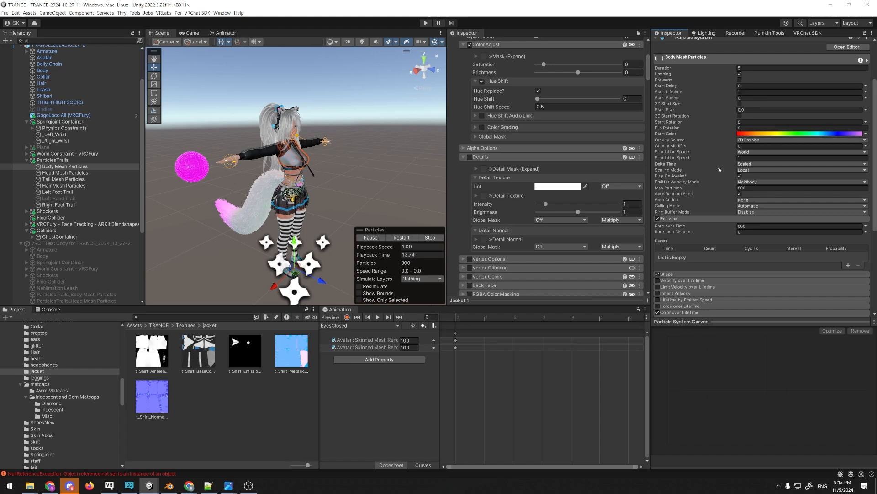
pyautogui.click(748, 188)
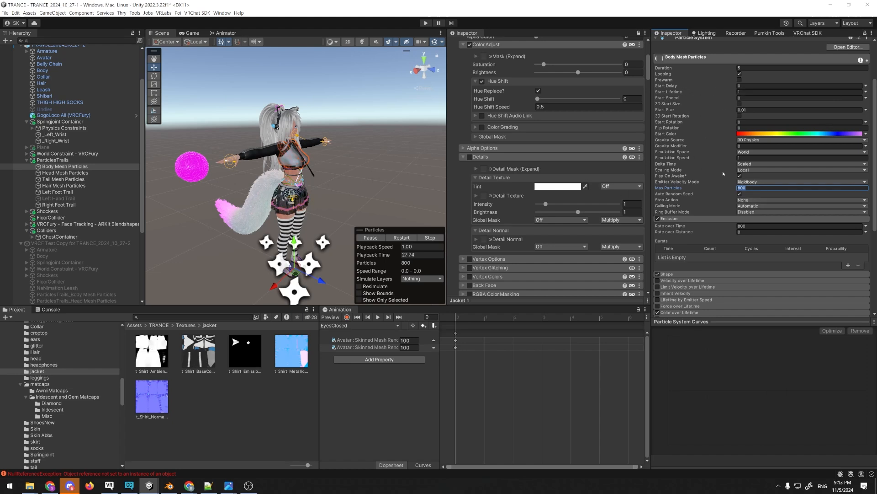
pyautogui.click(746, 187)
# Switch to the browser and compare the ranks' limits for Total Particles Active, Particle Trails Enabled and Particle Collision Enabled
pyautogui.hotkey('alt', 'Tab')
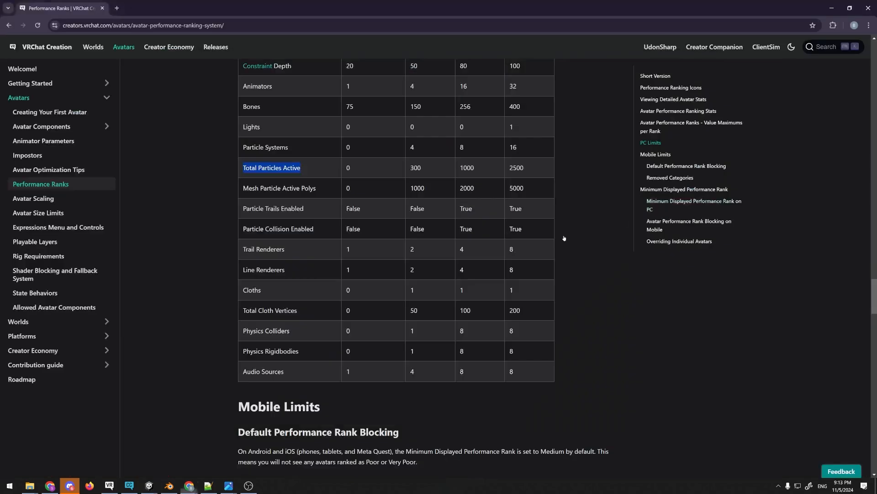
pyautogui.click(295, 188)
pyautogui.moveTo(303, 168); pyautogui.dragTo(245, 168)
pyautogui.scroll(1, 314, 166)
pyautogui.moveTo(305, 248); pyautogui.dragTo(234, 247)
pyautogui.moveTo(332, 268); pyautogui.dragTo(233, 268)
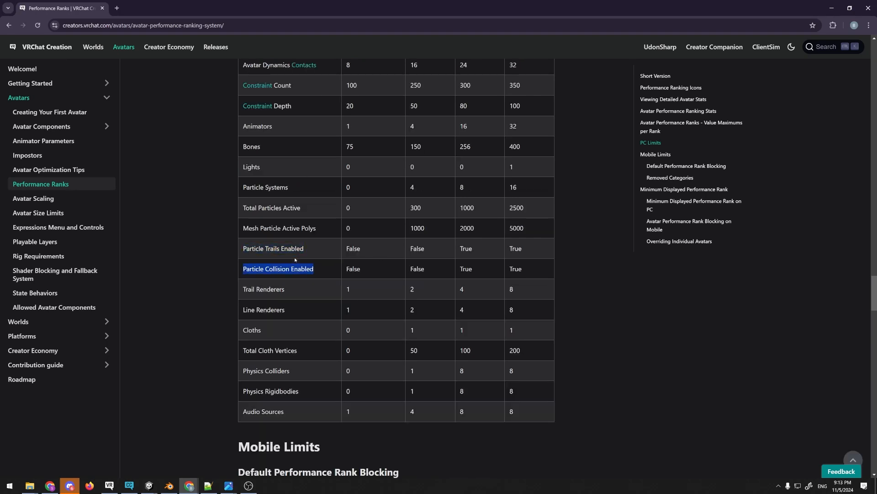
pyautogui.scroll(7, 436, 280)
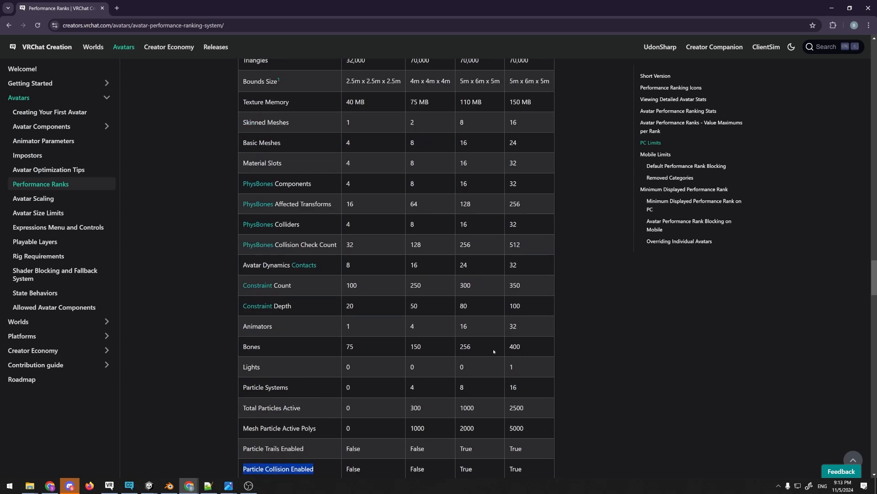
pyautogui.scroll(-5, 544, 262)
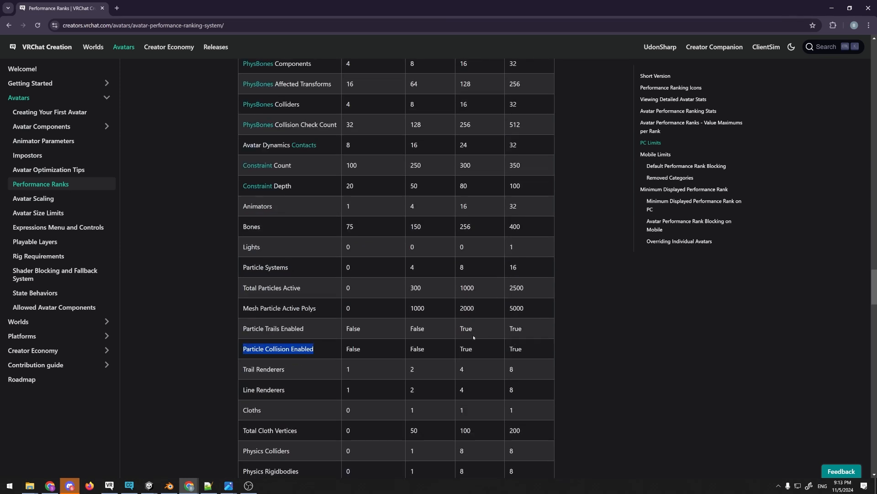
pyautogui.scroll(4, 446, 278)
pyautogui.scroll(-5, 358, 134)
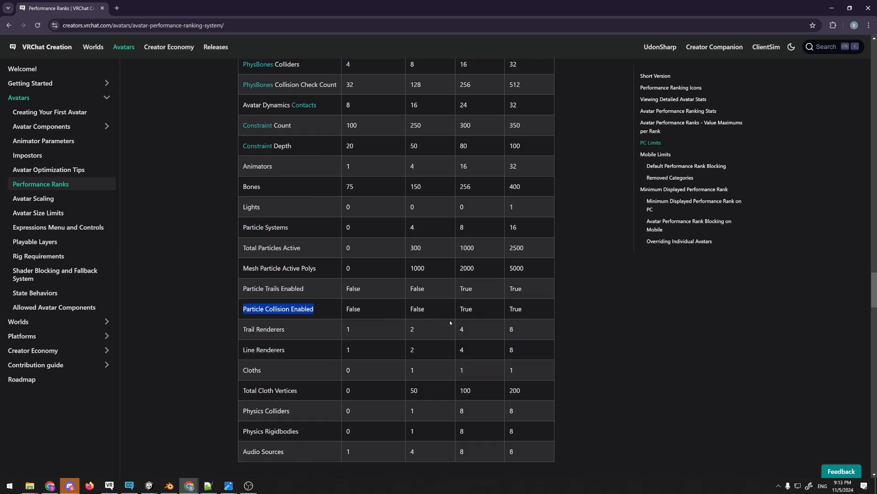
pyautogui.moveTo(310, 252); pyautogui.dragTo(240, 247)
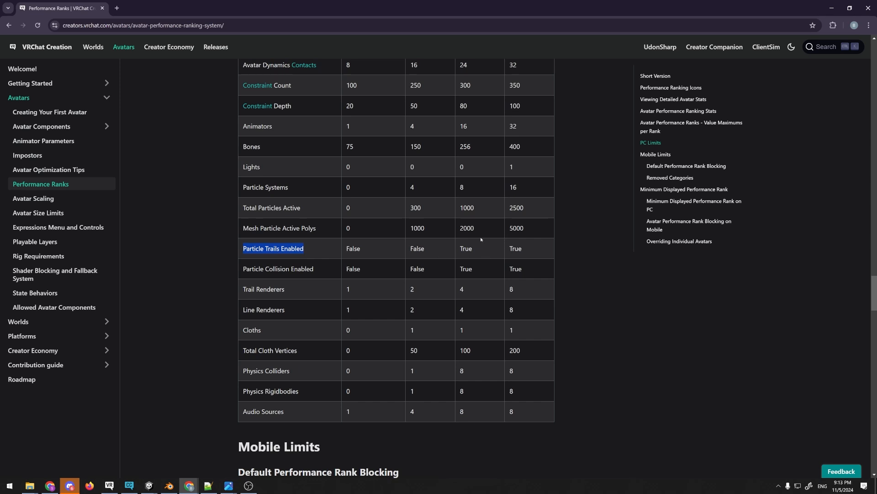
pyautogui.scroll(2, 484, 258)
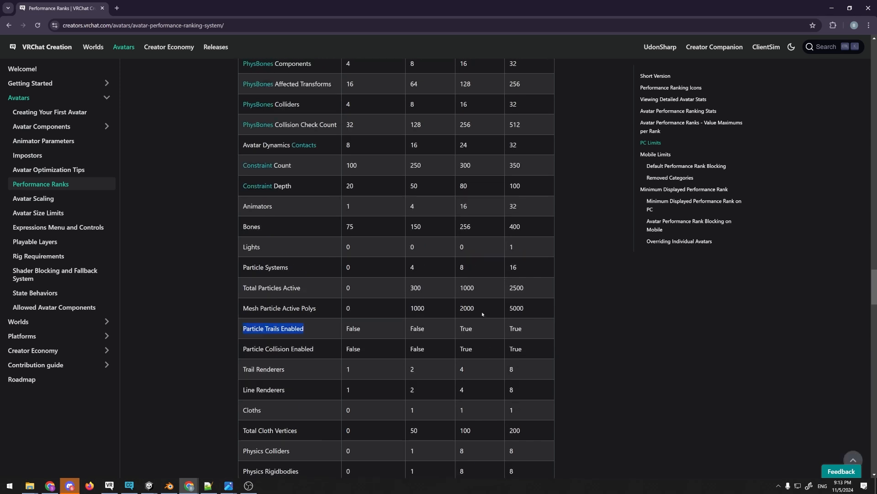
# Check the Trail Renderers limit for the Medium rank and the Cloths row in the PC limits table
pyautogui.scroll(-3, 483, 314)
pyautogui.moveTo(303, 251); pyautogui.dragTo(236, 247)
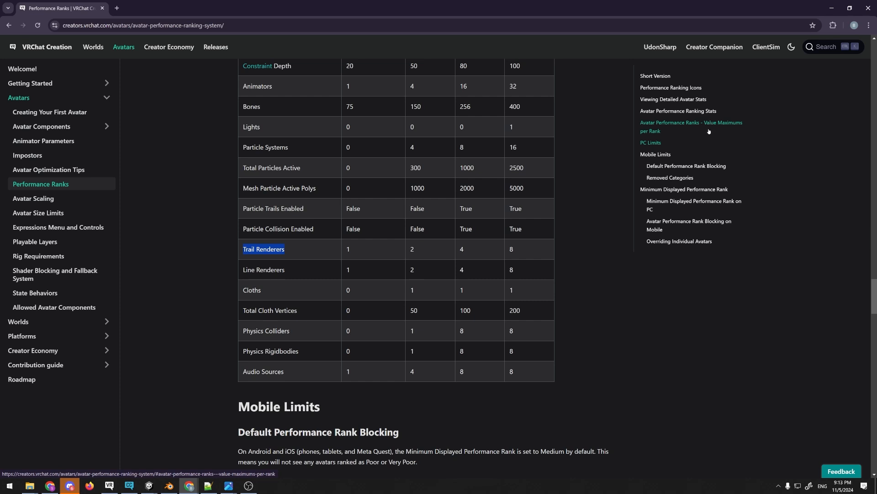
pyautogui.scroll(1, 494, 286)
pyautogui.moveTo(493, 286); pyautogui.dragTo(449, 290)
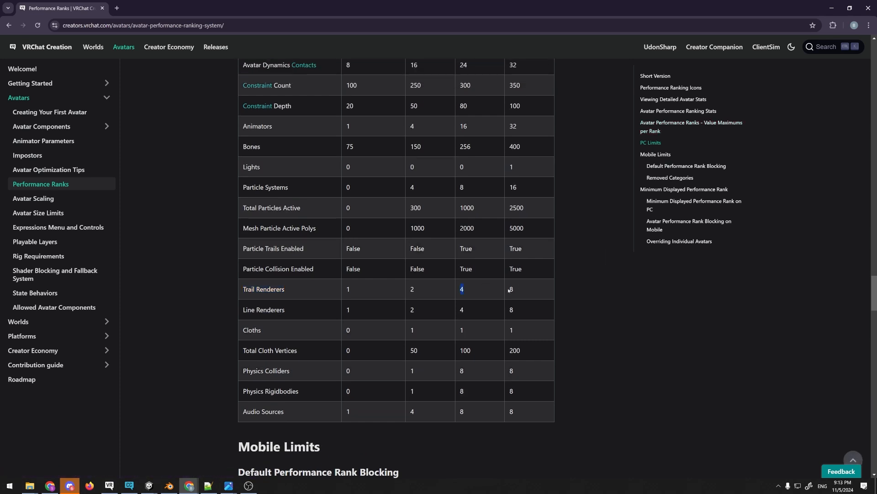
pyautogui.scroll(-2, 536, 149)
pyautogui.doubleClick(253, 250)
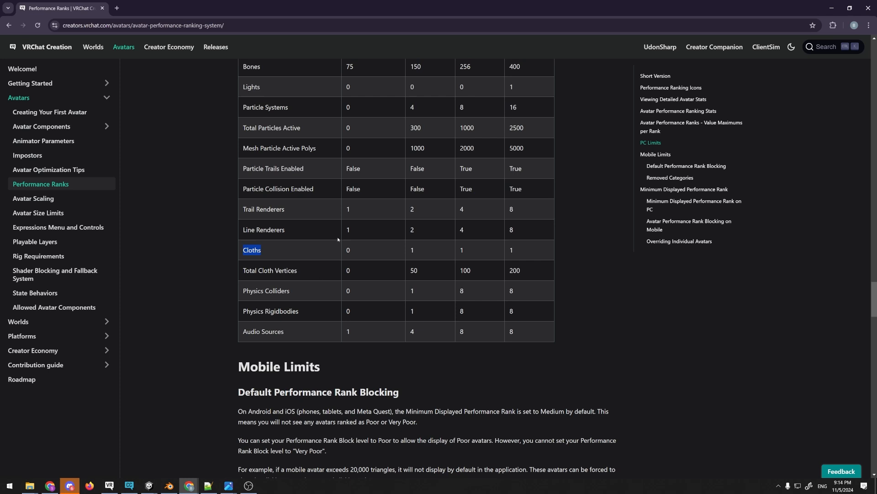
# Check the cloth, Audio Sources, Physics Colliders and Physics Rigidbodies rows in the PC limits table
pyautogui.doubleClick(514, 251)
pyautogui.doubleClick(515, 271)
pyautogui.moveTo(243, 331); pyautogui.dragTo(530, 332)
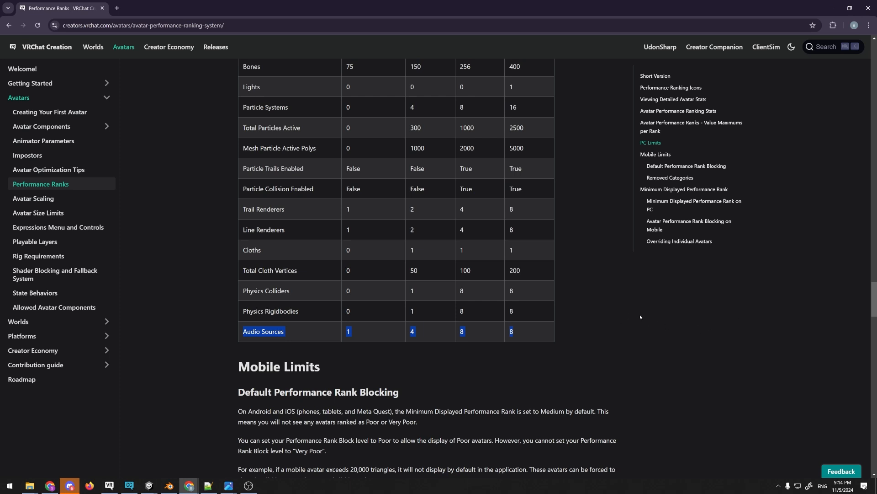
pyautogui.moveTo(242, 291); pyautogui.dragTo(530, 312)
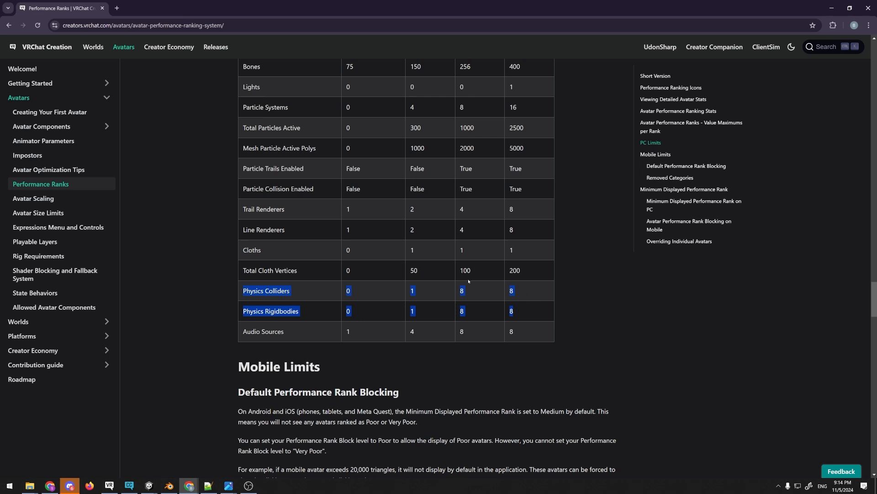
pyautogui.scroll(5, 526, 274)
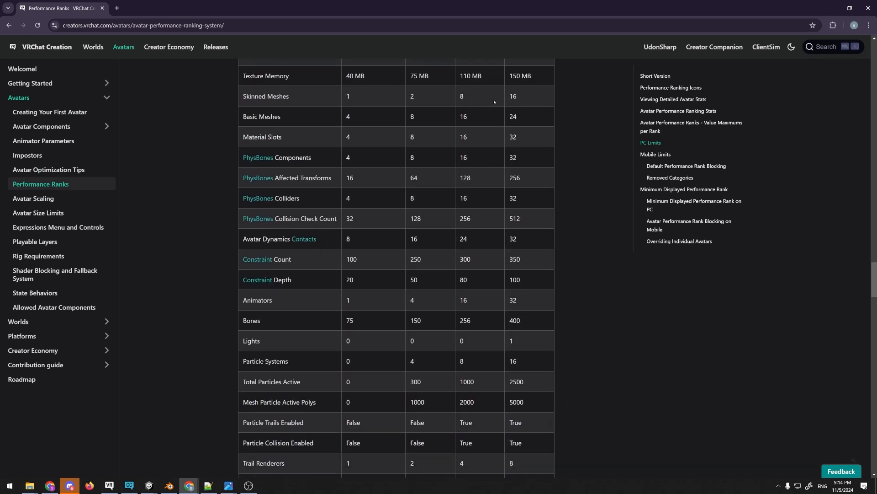
pyautogui.scroll(-3, 540, 252)
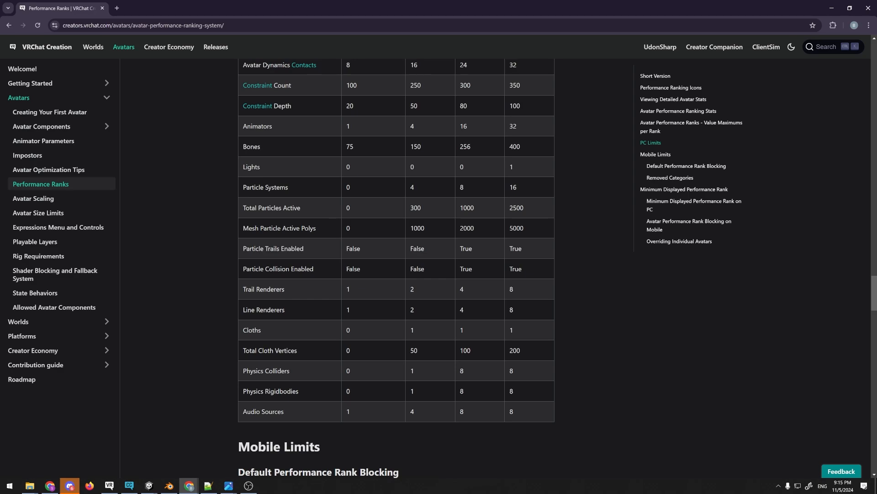
# Switch to the Unity/Blender Classes document and review the Class 6 notes on the Quest Limits download size
pyautogui.hotkey('alt', 'Left')
pyautogui.scroll(8, 445, 281)
pyautogui.scroll(-2, 445, 281)
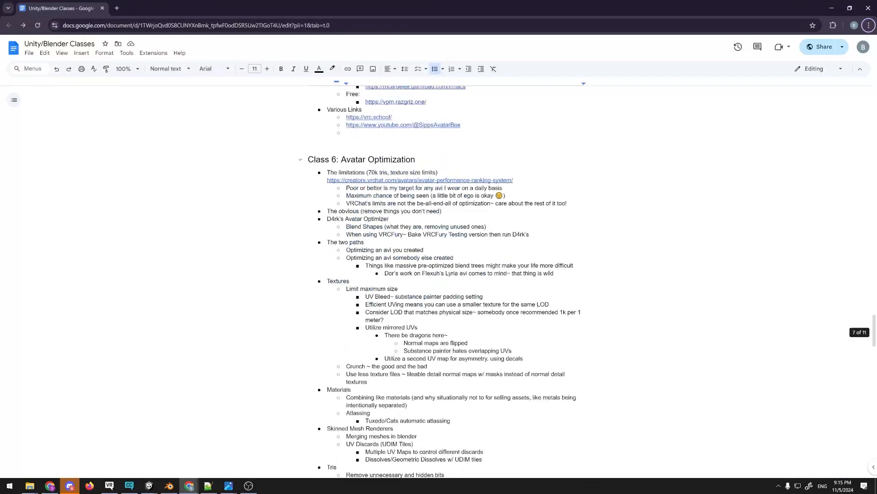
pyautogui.scroll(-7, 445, 281)
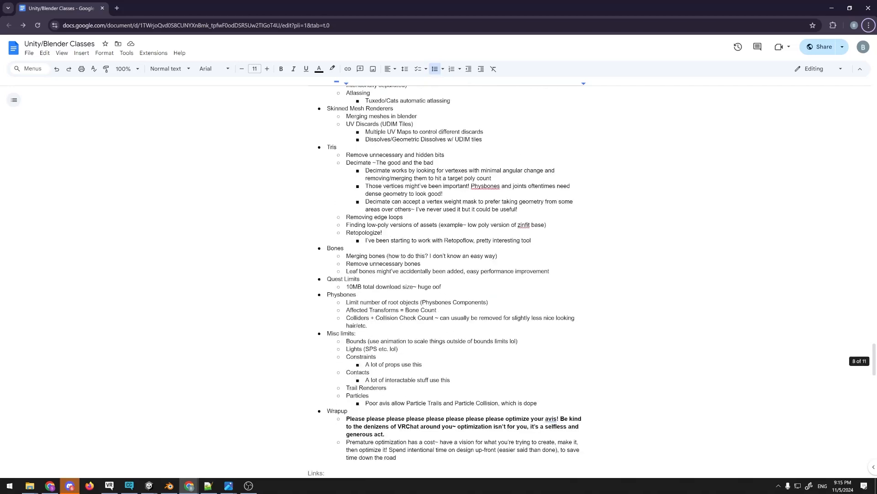
pyautogui.scroll(-5, 844, 346)
pyautogui.scroll(4, 844, 347)
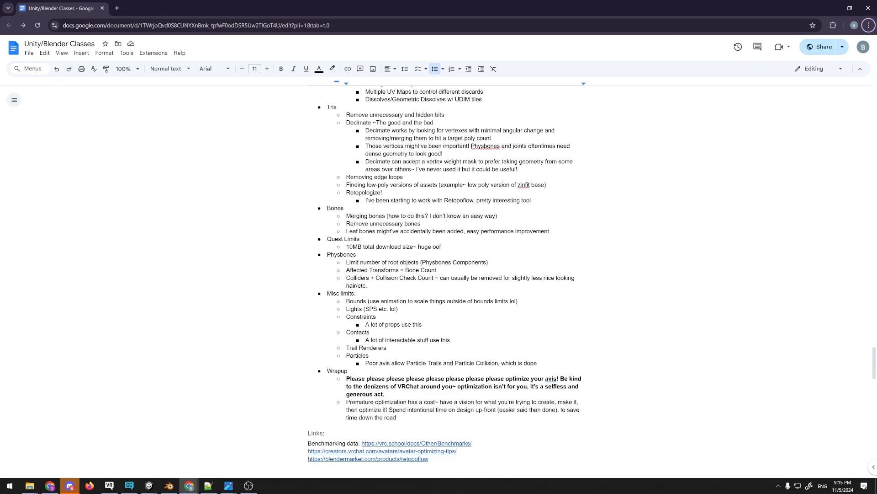
pyautogui.moveTo(442, 247); pyautogui.dragTo(418, 247)
pyautogui.click(483, 250)
pyautogui.moveTo(344, 247); pyautogui.dragTo(388, 246)
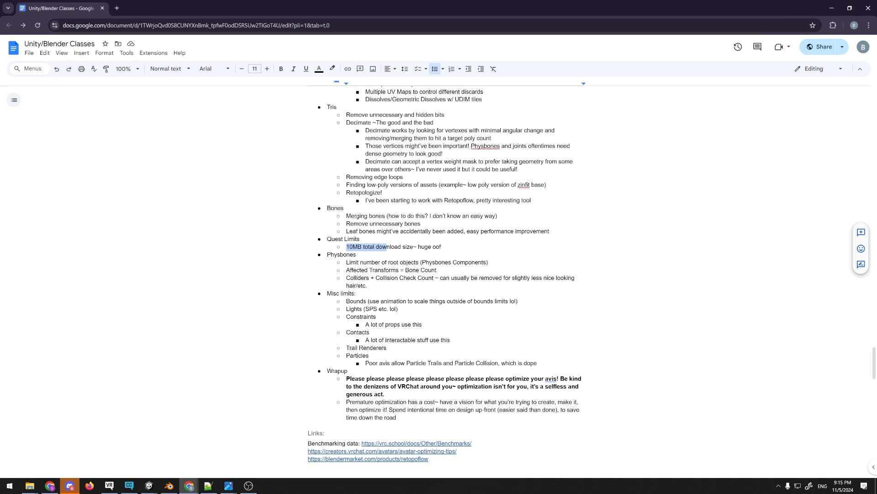
# Switch to the Performance Ranks page and examine the mobile rank blocking rules and the Medium and Poor triangle limits
pyautogui.moveTo(463, 7); pyautogui.dragTo(876, 226)
pyautogui.scroll(-5, 451, 247)
pyautogui.scroll(-3, 385, 268)
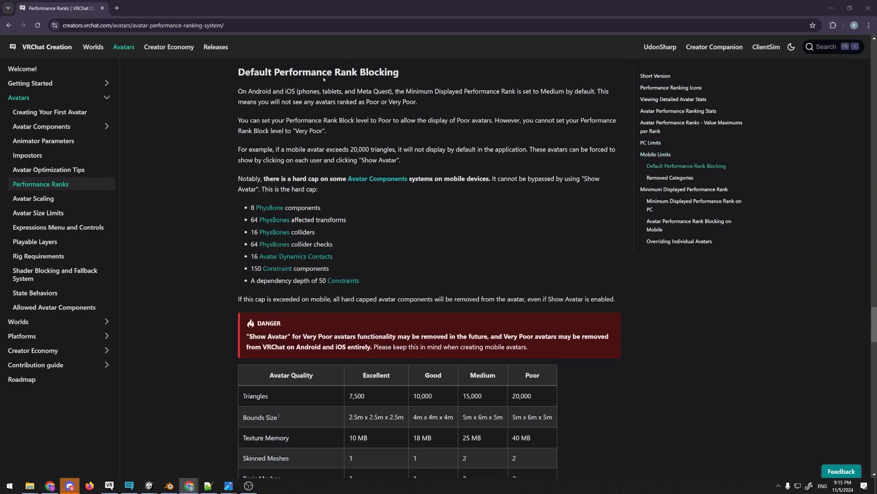
pyautogui.scroll(3, 323, 79)
pyautogui.scroll(-7, 476, 191)
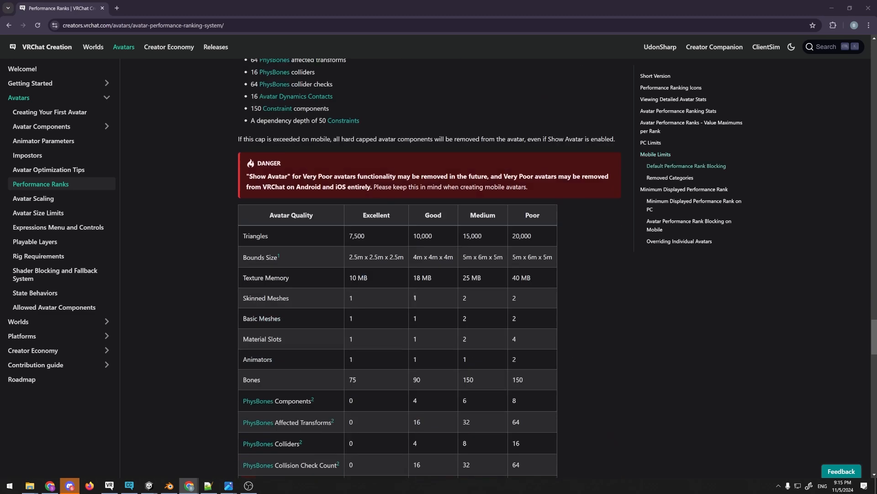
pyautogui.moveTo(536, 163); pyautogui.dragTo(446, 154)
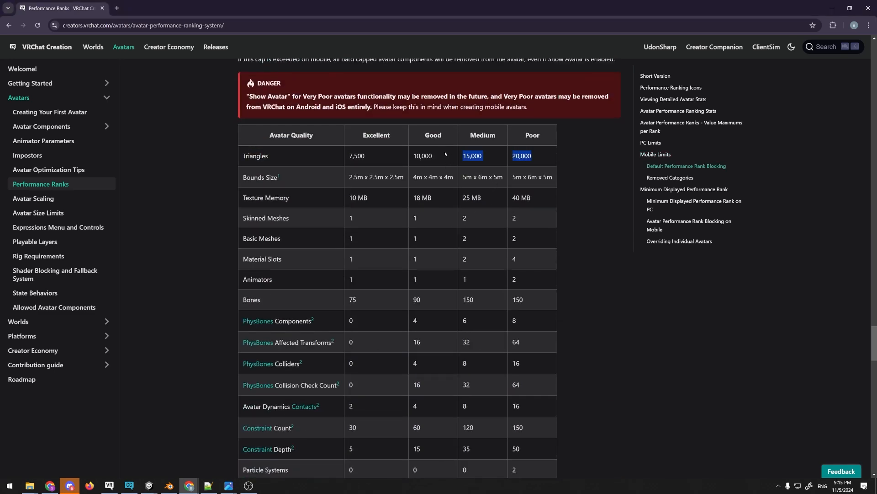
pyautogui.scroll(-5, 582, 257)
pyautogui.scroll(7, 456, 216)
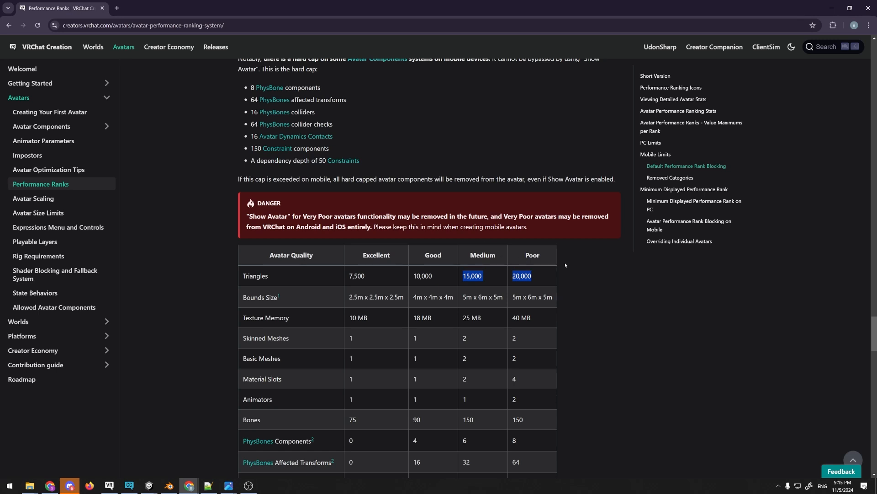
pyautogui.click(565, 265)
pyautogui.moveTo(529, 275); pyautogui.dragTo(542, 257)
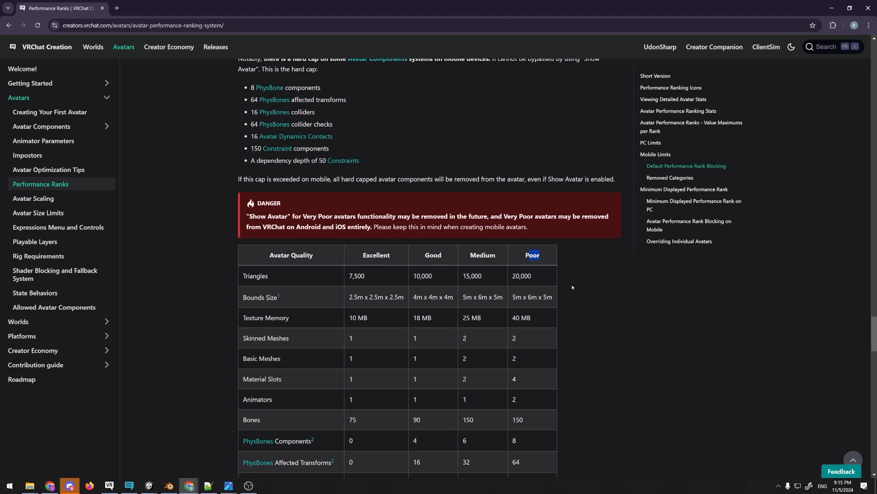
pyautogui.scroll(3, 577, 286)
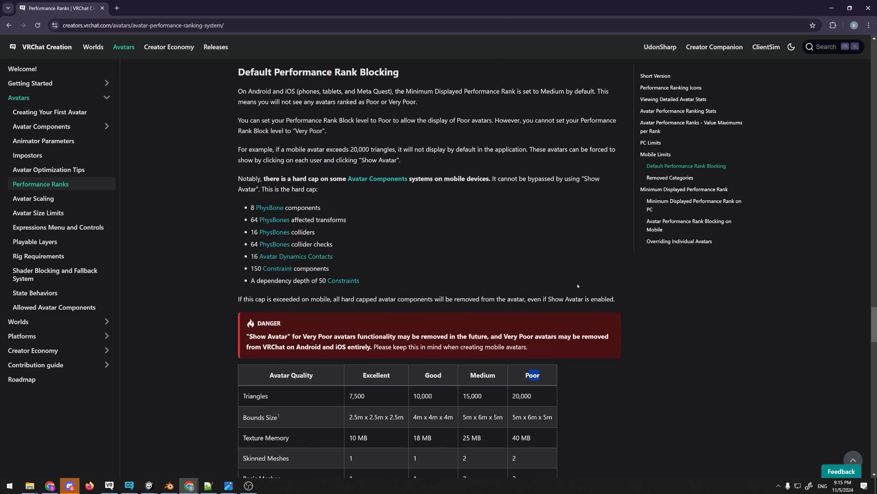
# Review the rest of the mobile limits table, the Removed Categories and the Texture Memory limit for the Poor rank
pyautogui.scroll(-6, 578, 286)
pyautogui.scroll(-8, 577, 286)
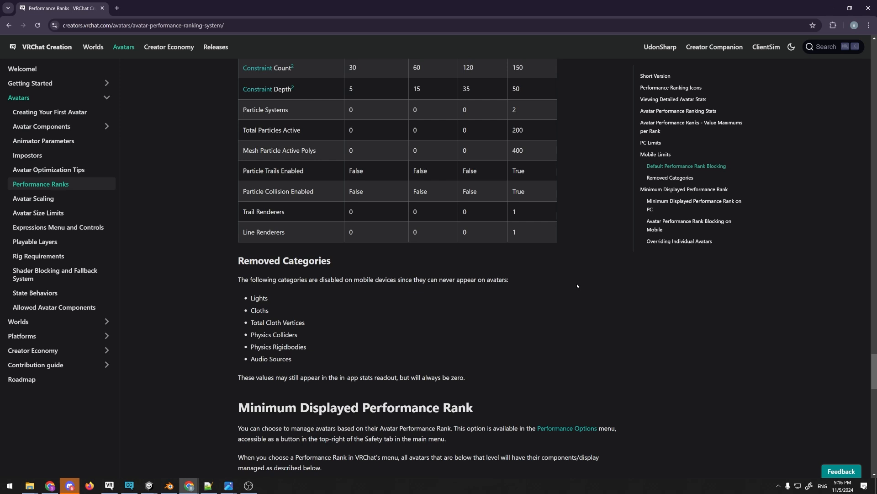
pyautogui.scroll(9, 577, 285)
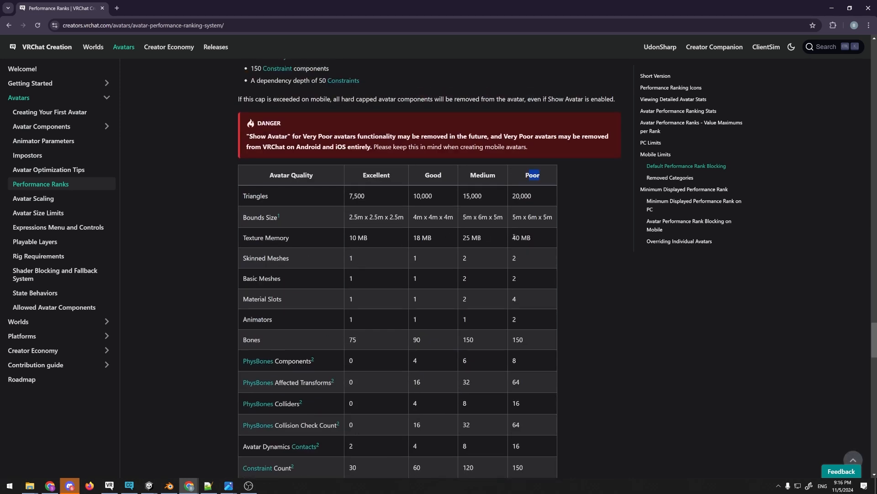
pyautogui.tripleClick(514, 237)
pyautogui.scroll(2, 518, 261)
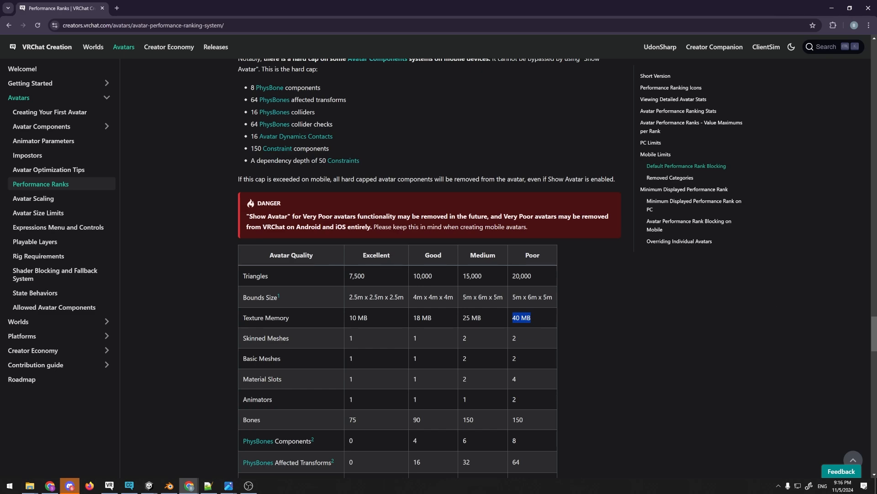
# Return to the Unity/Blender Classes document and read the two Wrapup points of the Avatar Optimization class
pyautogui.moveTo(876, 94); pyautogui.dragTo(320, 1)
pyautogui.scroll(-1, 449, 328)
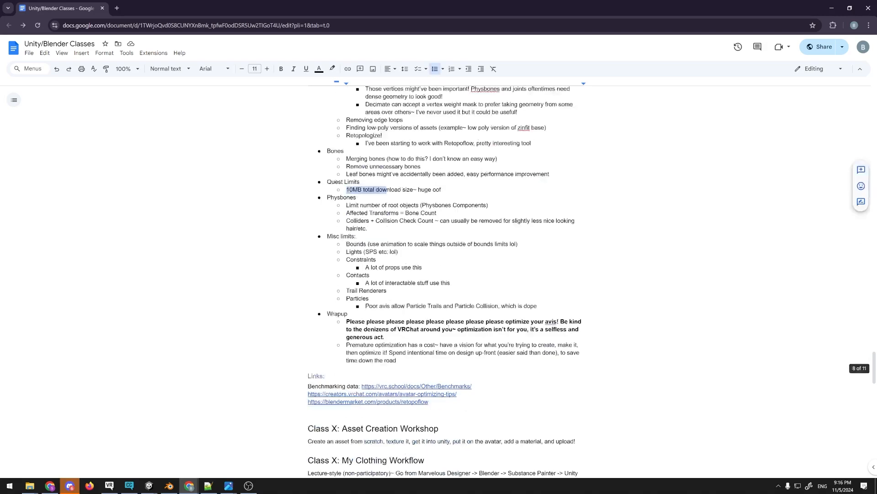
pyautogui.scroll(-1, 449, 327)
pyautogui.moveTo(384, 314); pyautogui.dragTo(346, 298)
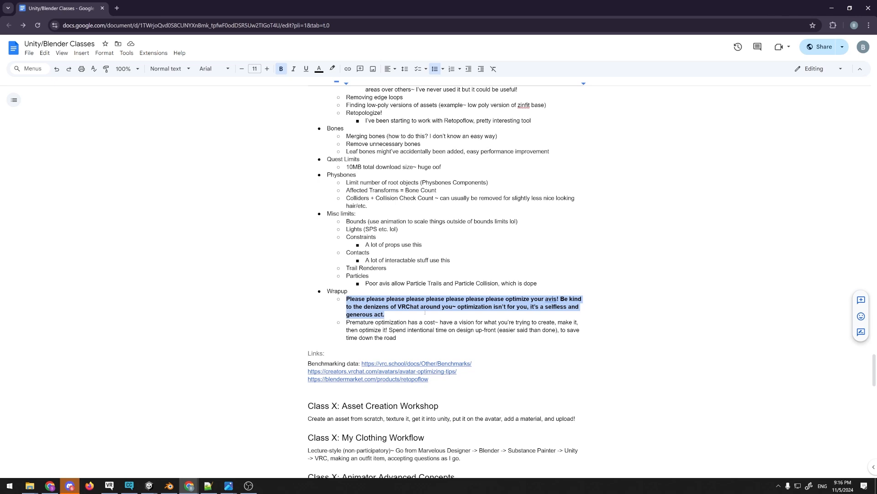
pyautogui.moveTo(400, 338); pyautogui.dragTo(347, 322)
pyautogui.click(420, 338)
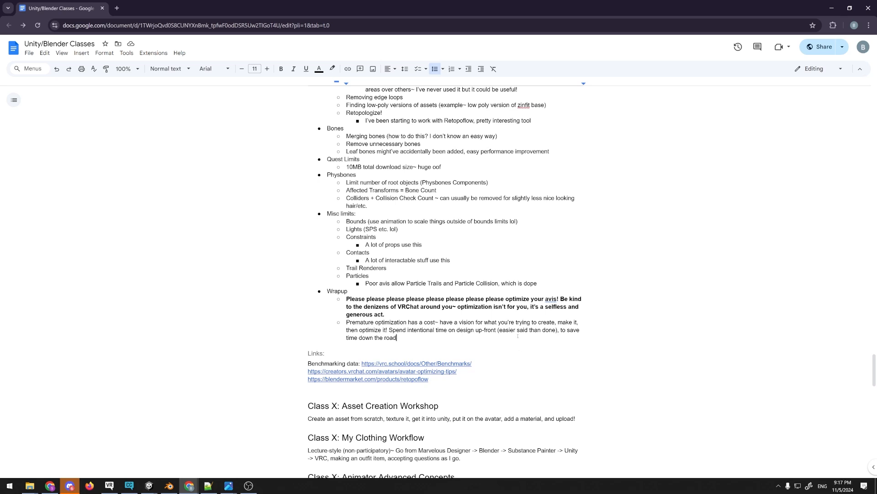
pyautogui.moveTo(500, 326); pyautogui.dragTo(548, 341)
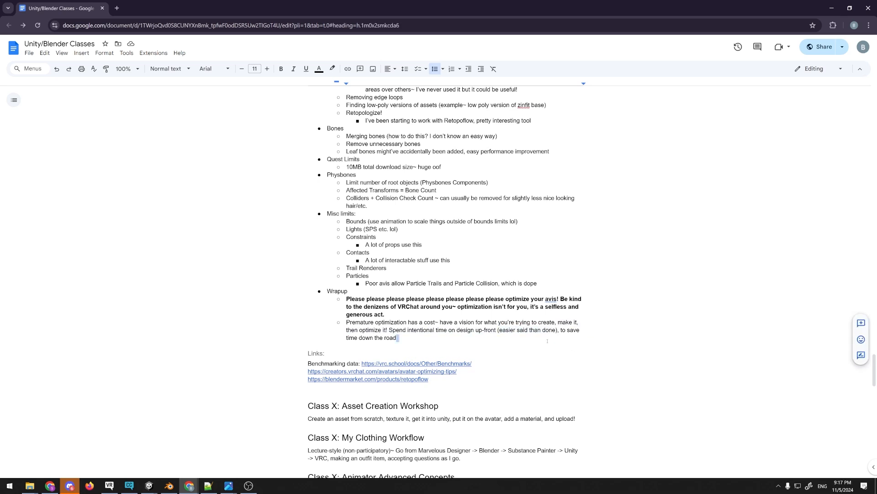
pyautogui.click(533, 337)
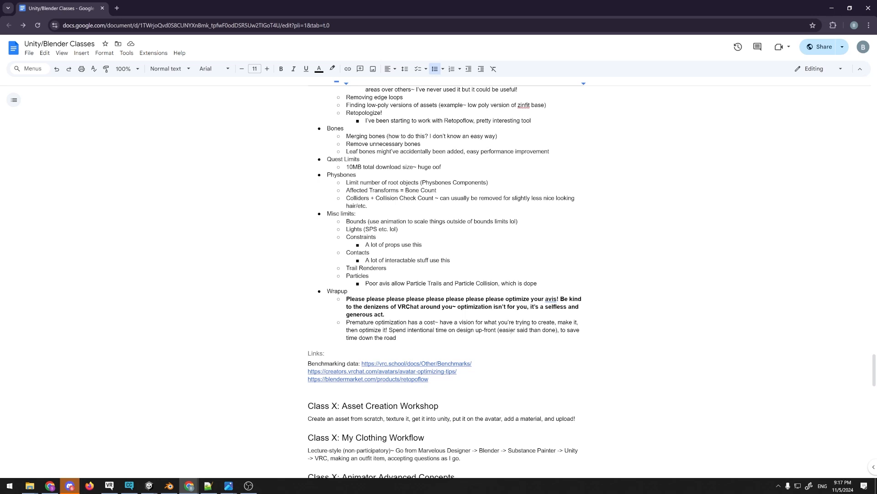
# Switch to the TRANCE project in Unity and view the avatar in the scene
pyautogui.scroll(3, 515, 271)
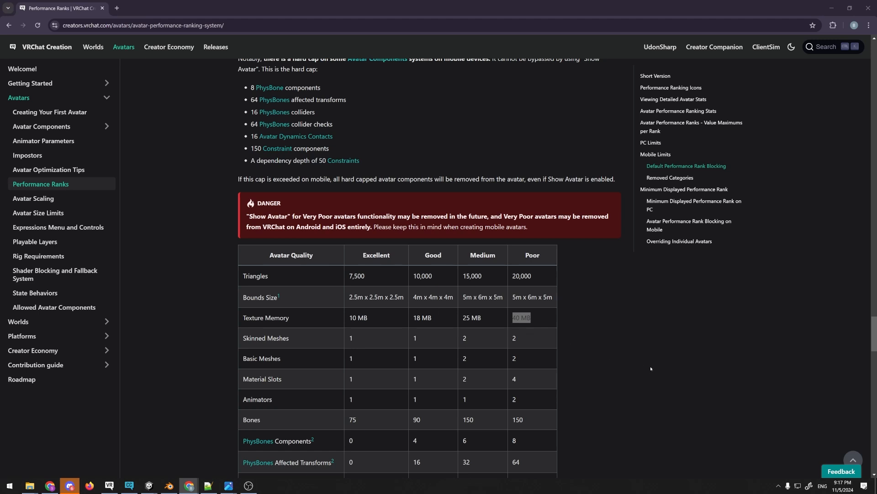
pyautogui.hotkey('alt', 'Tab')
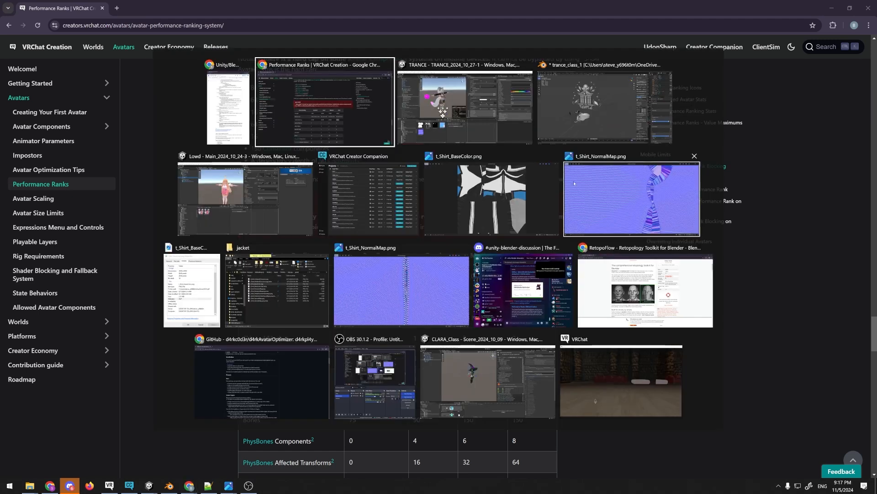
pyautogui.click(426, 139)
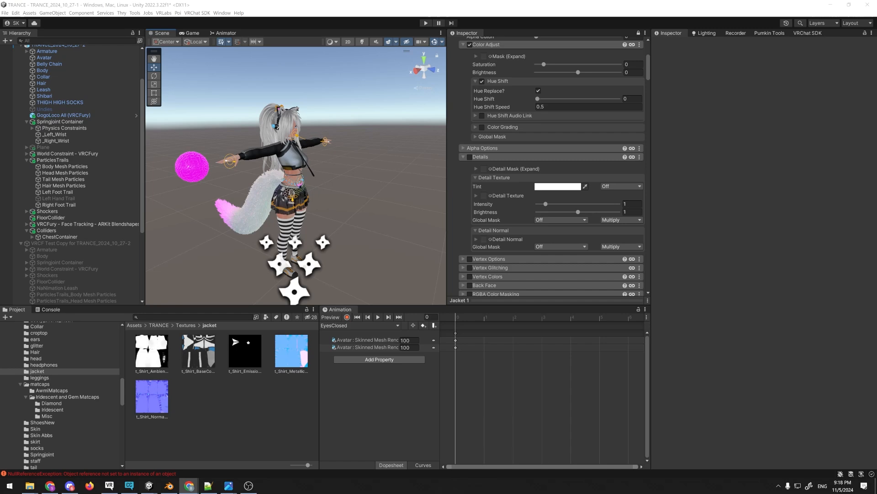
# Return to the class notes document and highlight Slot Machine in the Slot Machine Workshop heading among the planned classes
pyautogui.moveTo(876, 163); pyautogui.dragTo(418, 1)
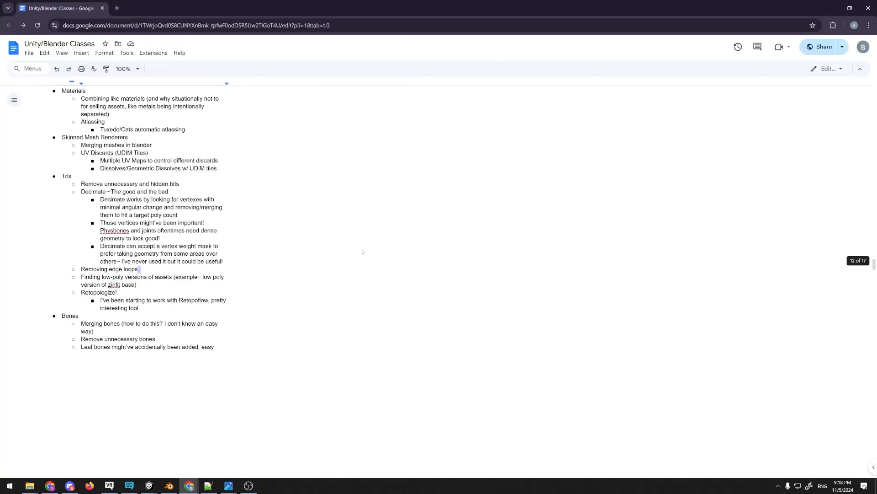
pyautogui.scroll(-15, 362, 251)
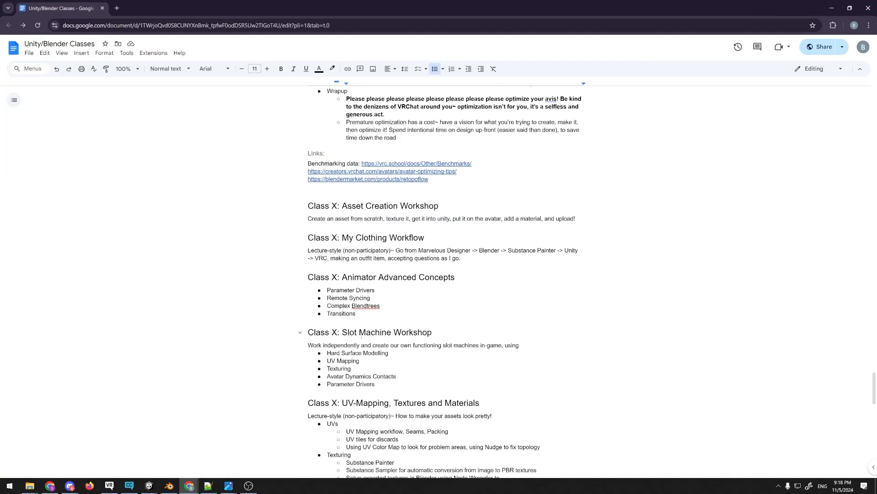
pyautogui.moveTo(347, 332); pyautogui.dragTo(436, 332)
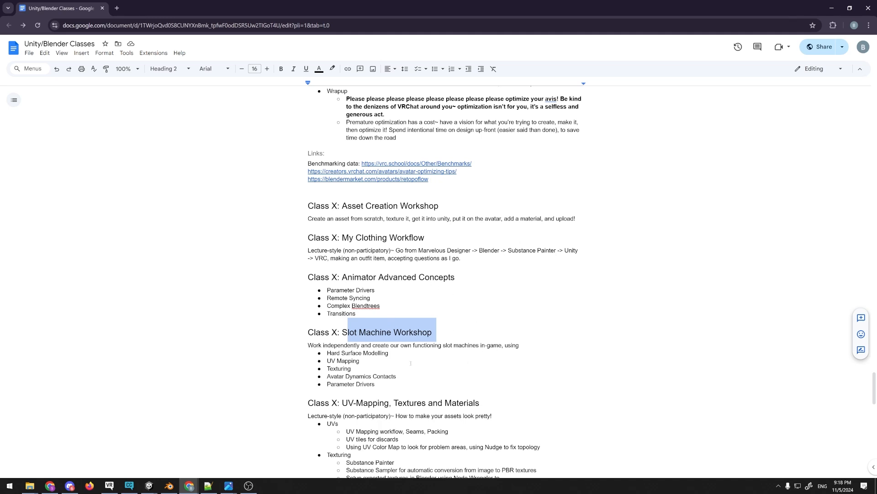
pyautogui.moveTo(342, 332); pyautogui.dragTo(391, 332)
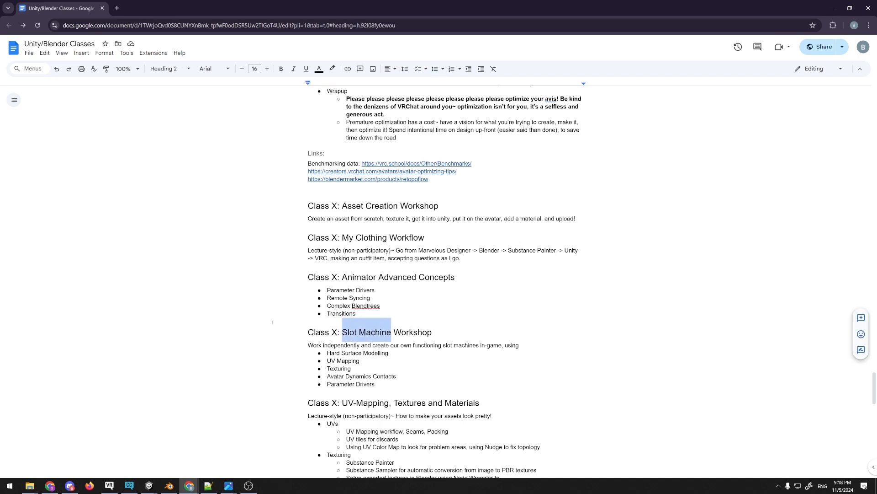